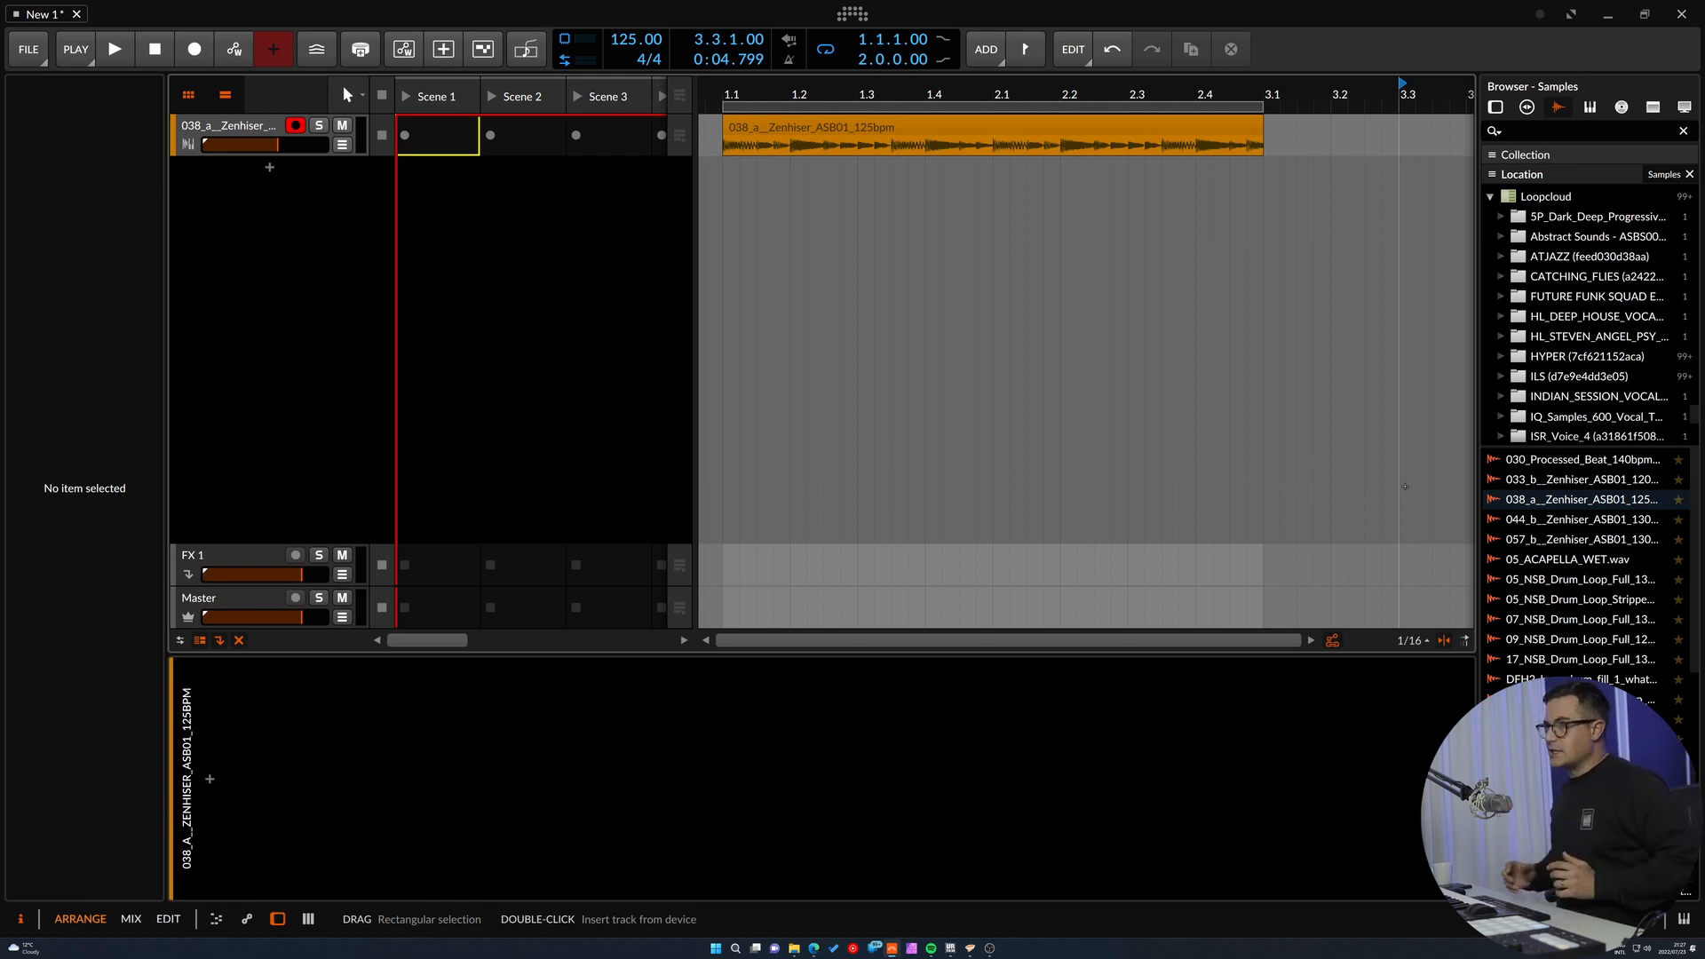
# Add an instrument track below the drum loop track, holding a Quantize device set to a 16th note interval.
pyautogui.click(231, 125)
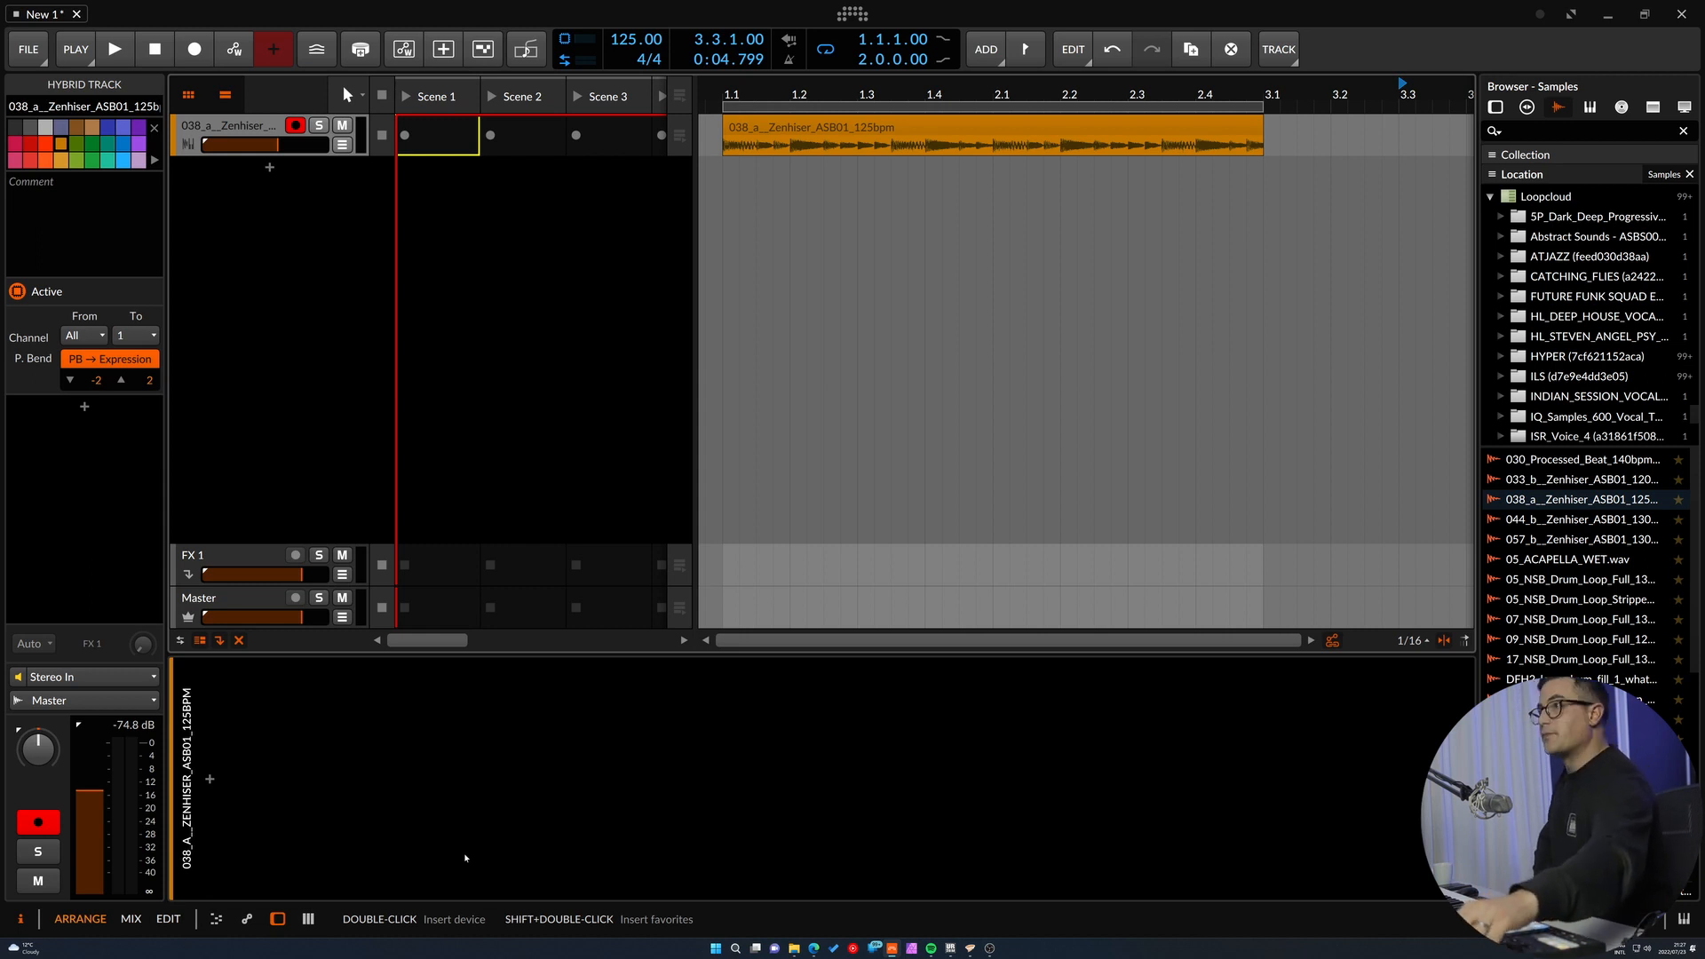
pyautogui.hotkey('ctrl', 't')
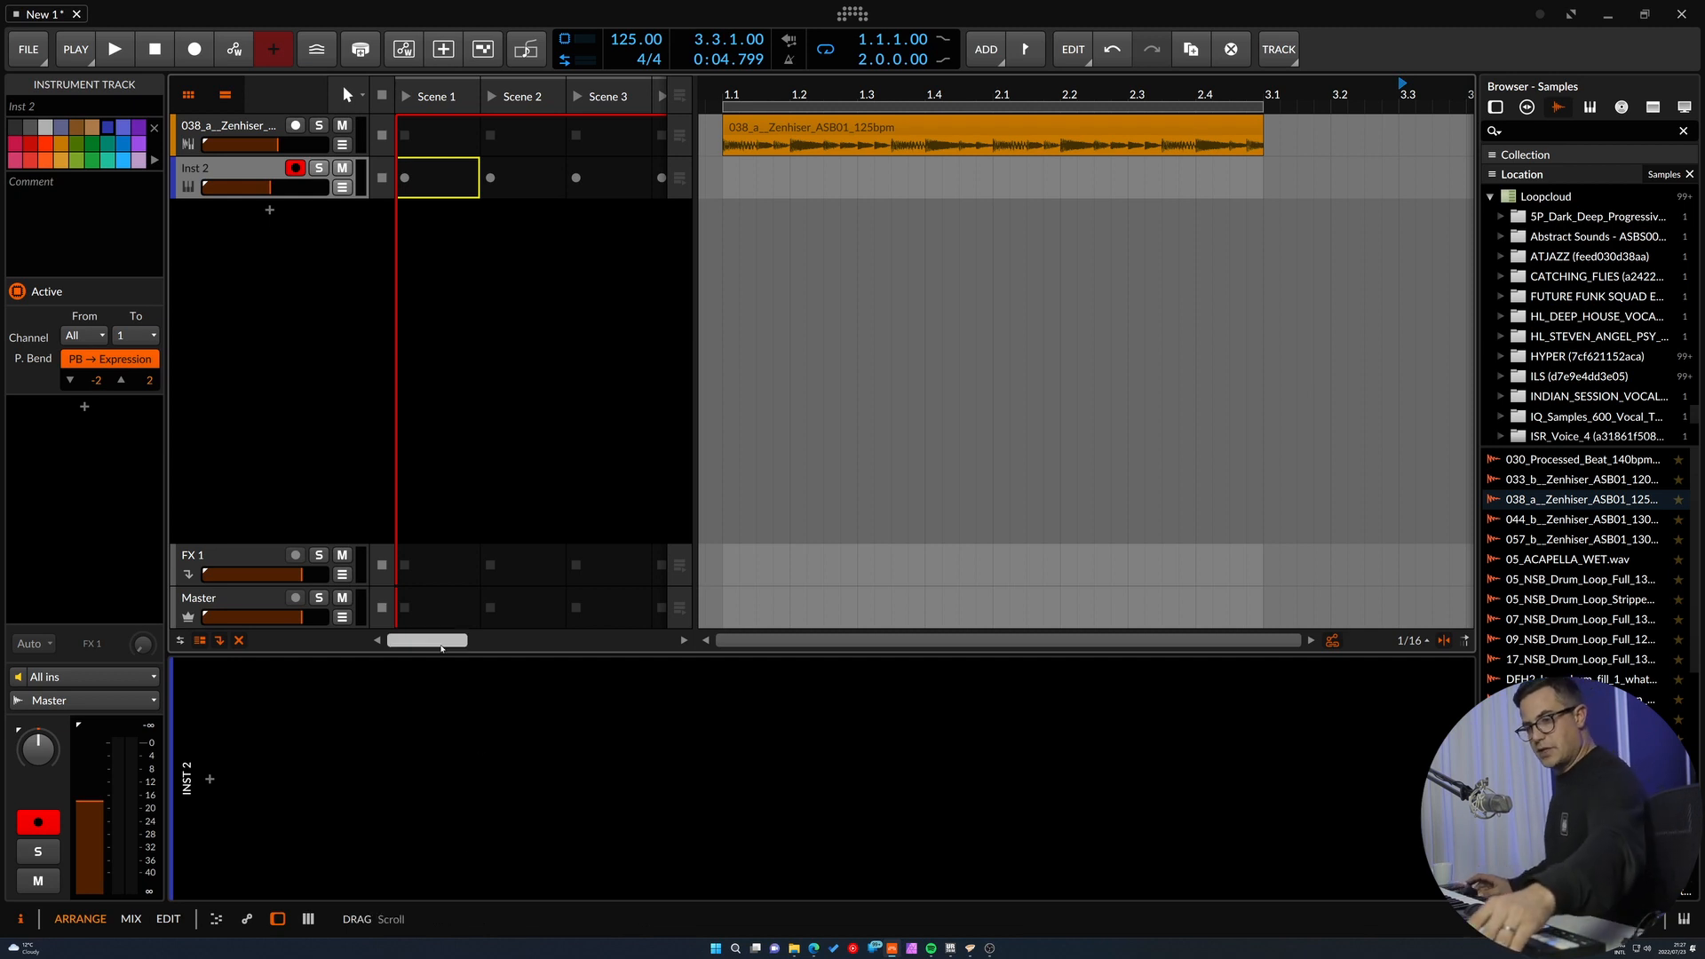
pyautogui.write('b')
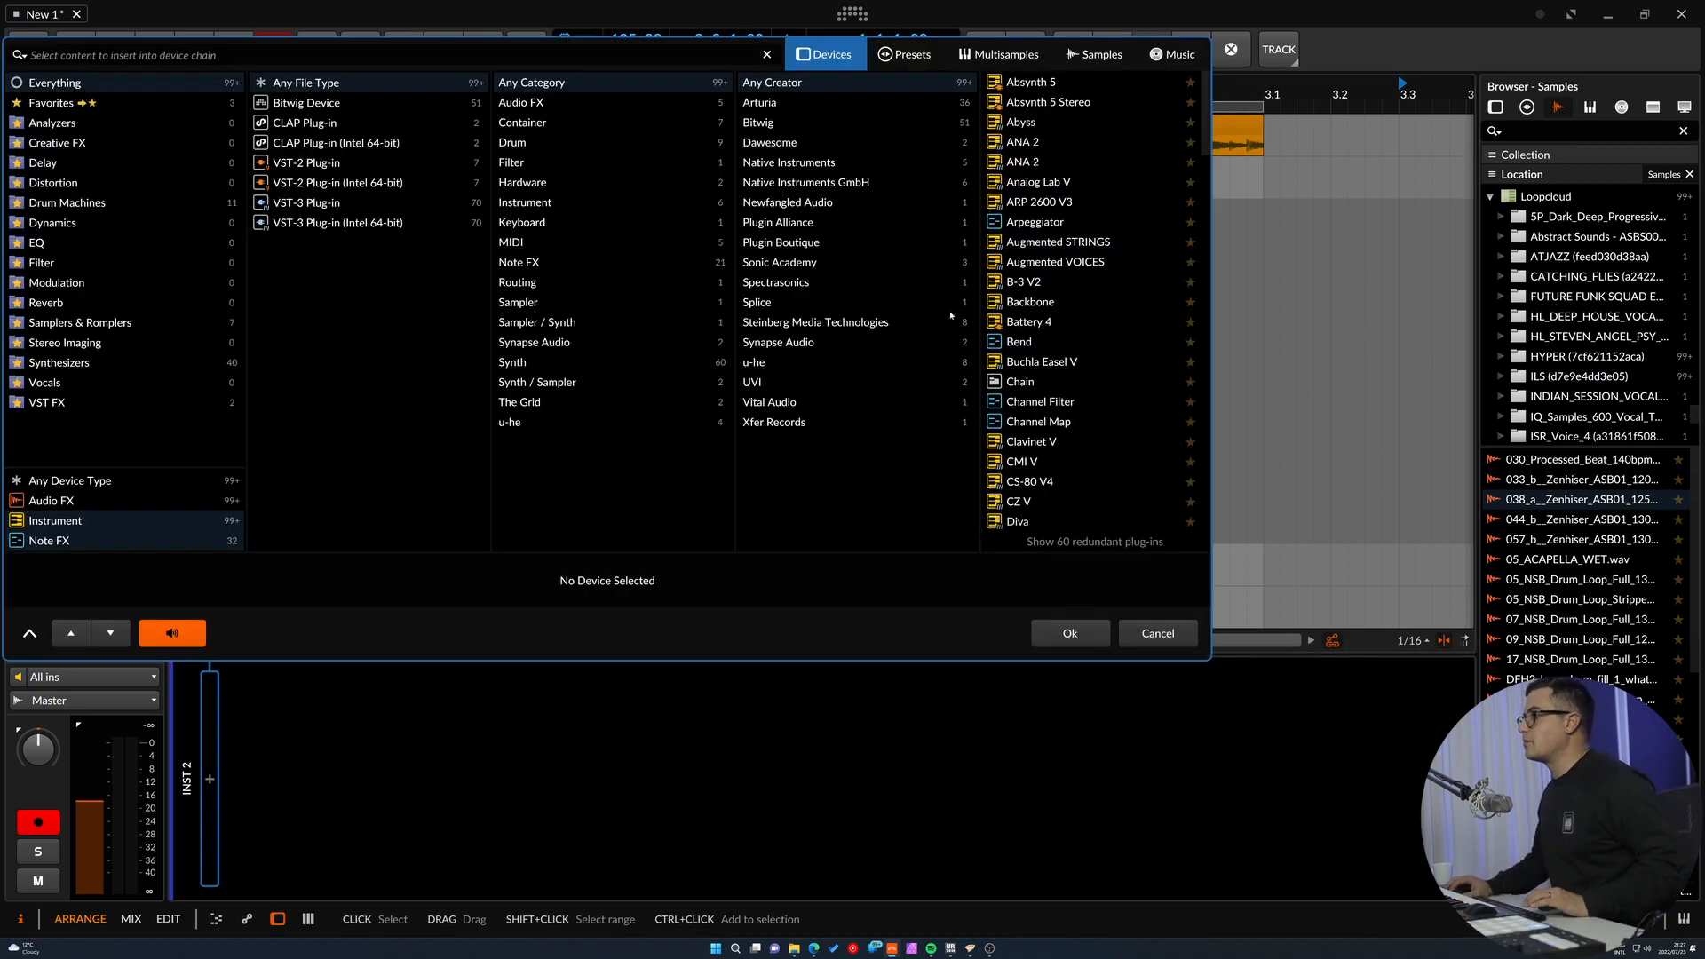
pyautogui.write('quan')
pyautogui.click(1055, 85)
pyautogui.press('Return')
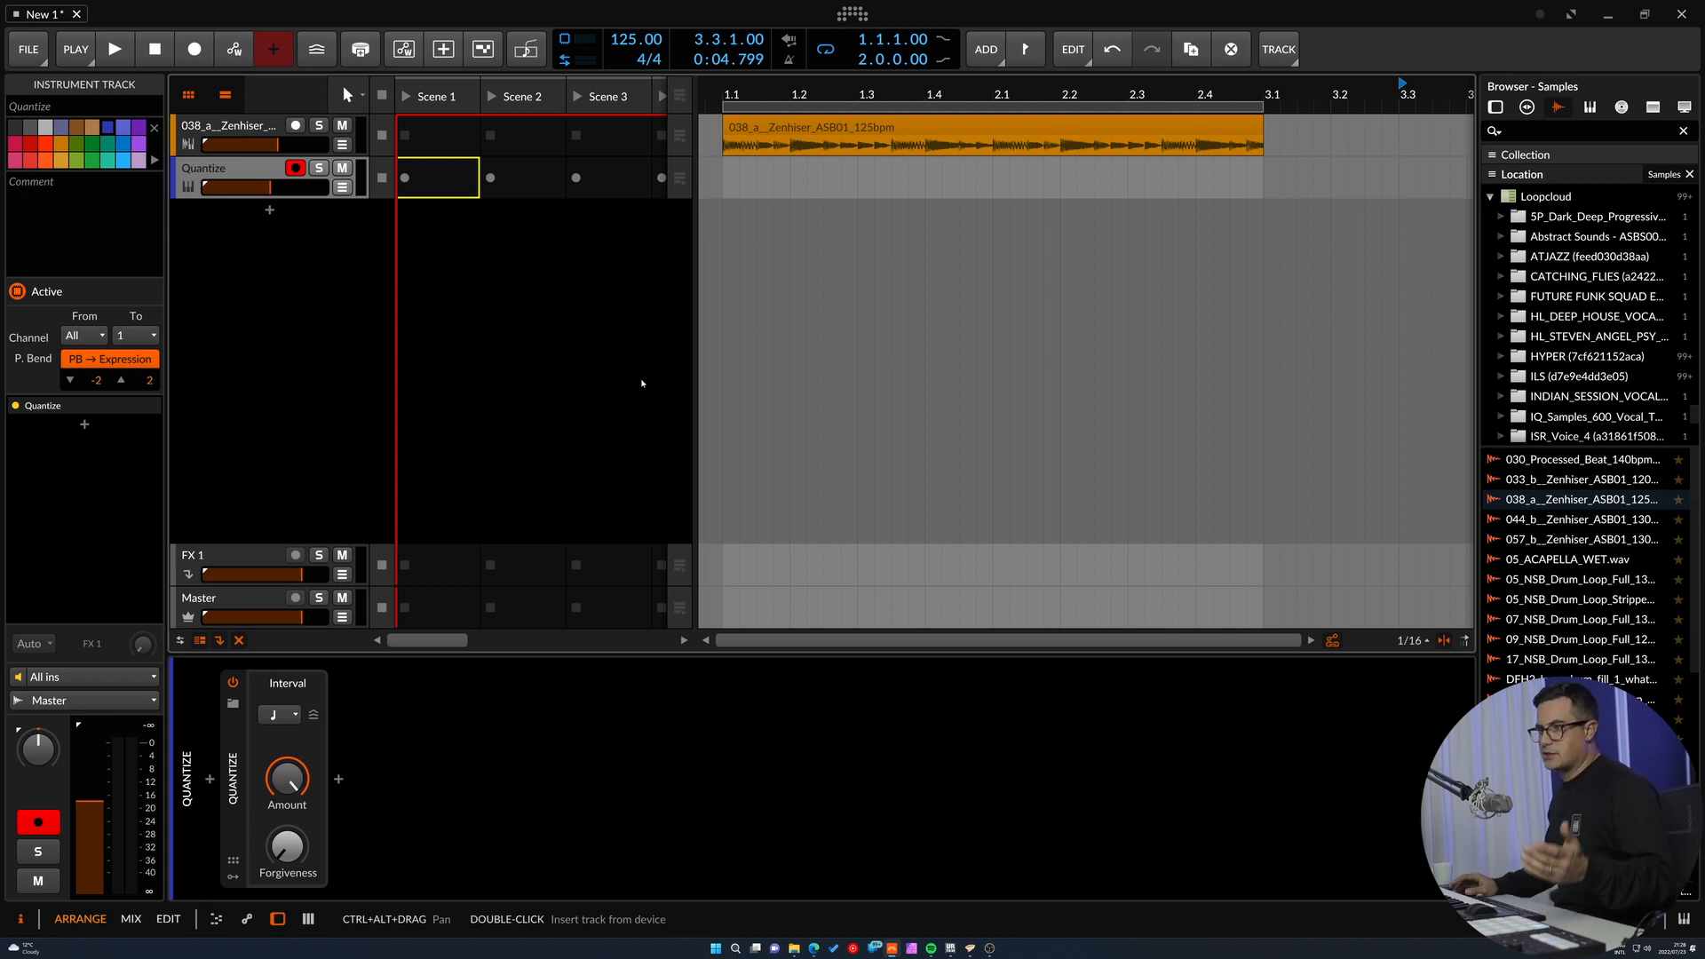
pyautogui.click(279, 715)
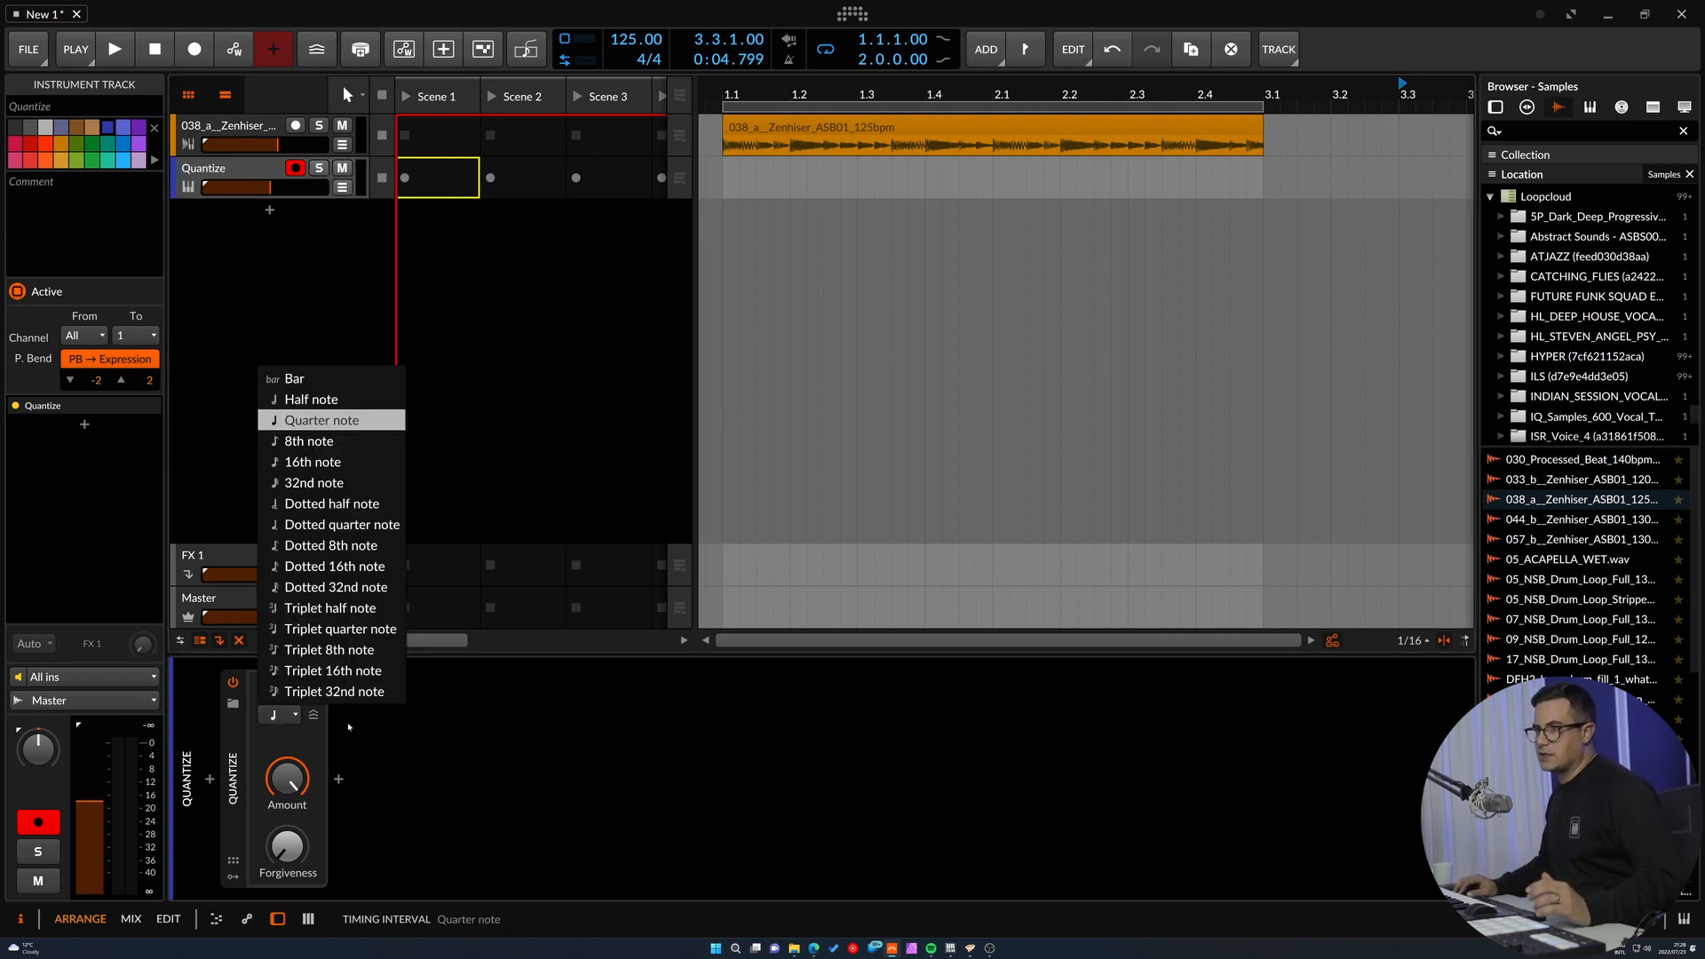
pyautogui.click(347, 463)
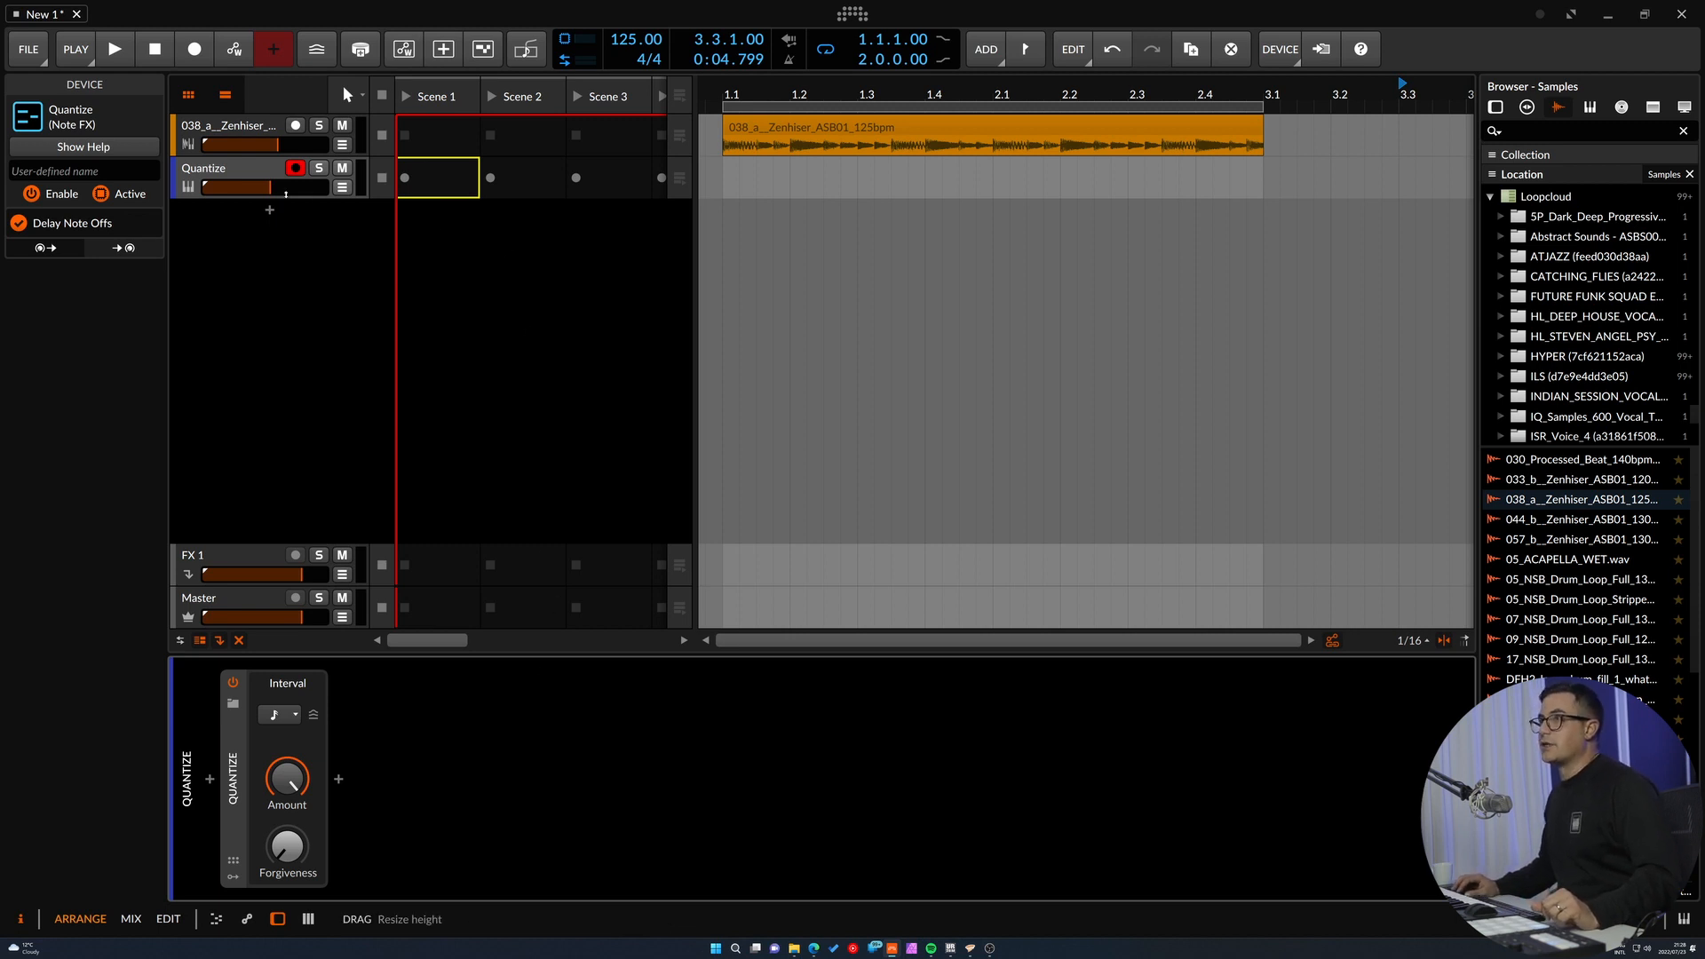
# Insert the FX Selector audio effect container on the 038_a__Zenhiser_ASB01_125bpm track.
pyautogui.click(233, 133)
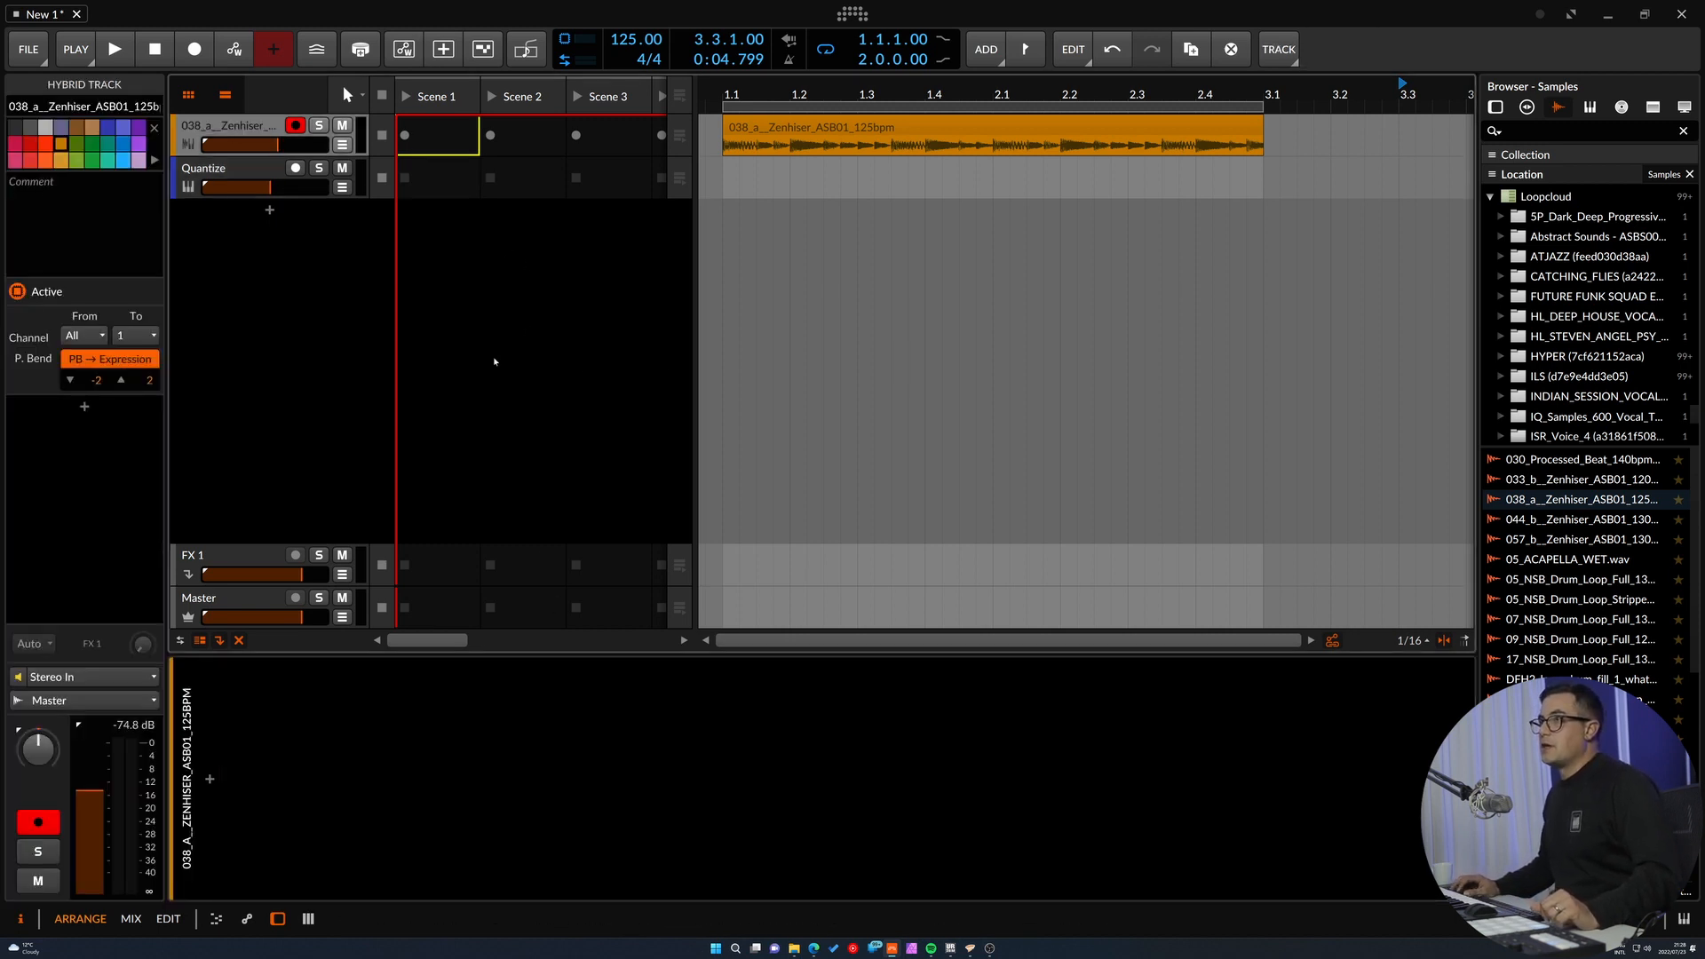
pyautogui.click(208, 791)
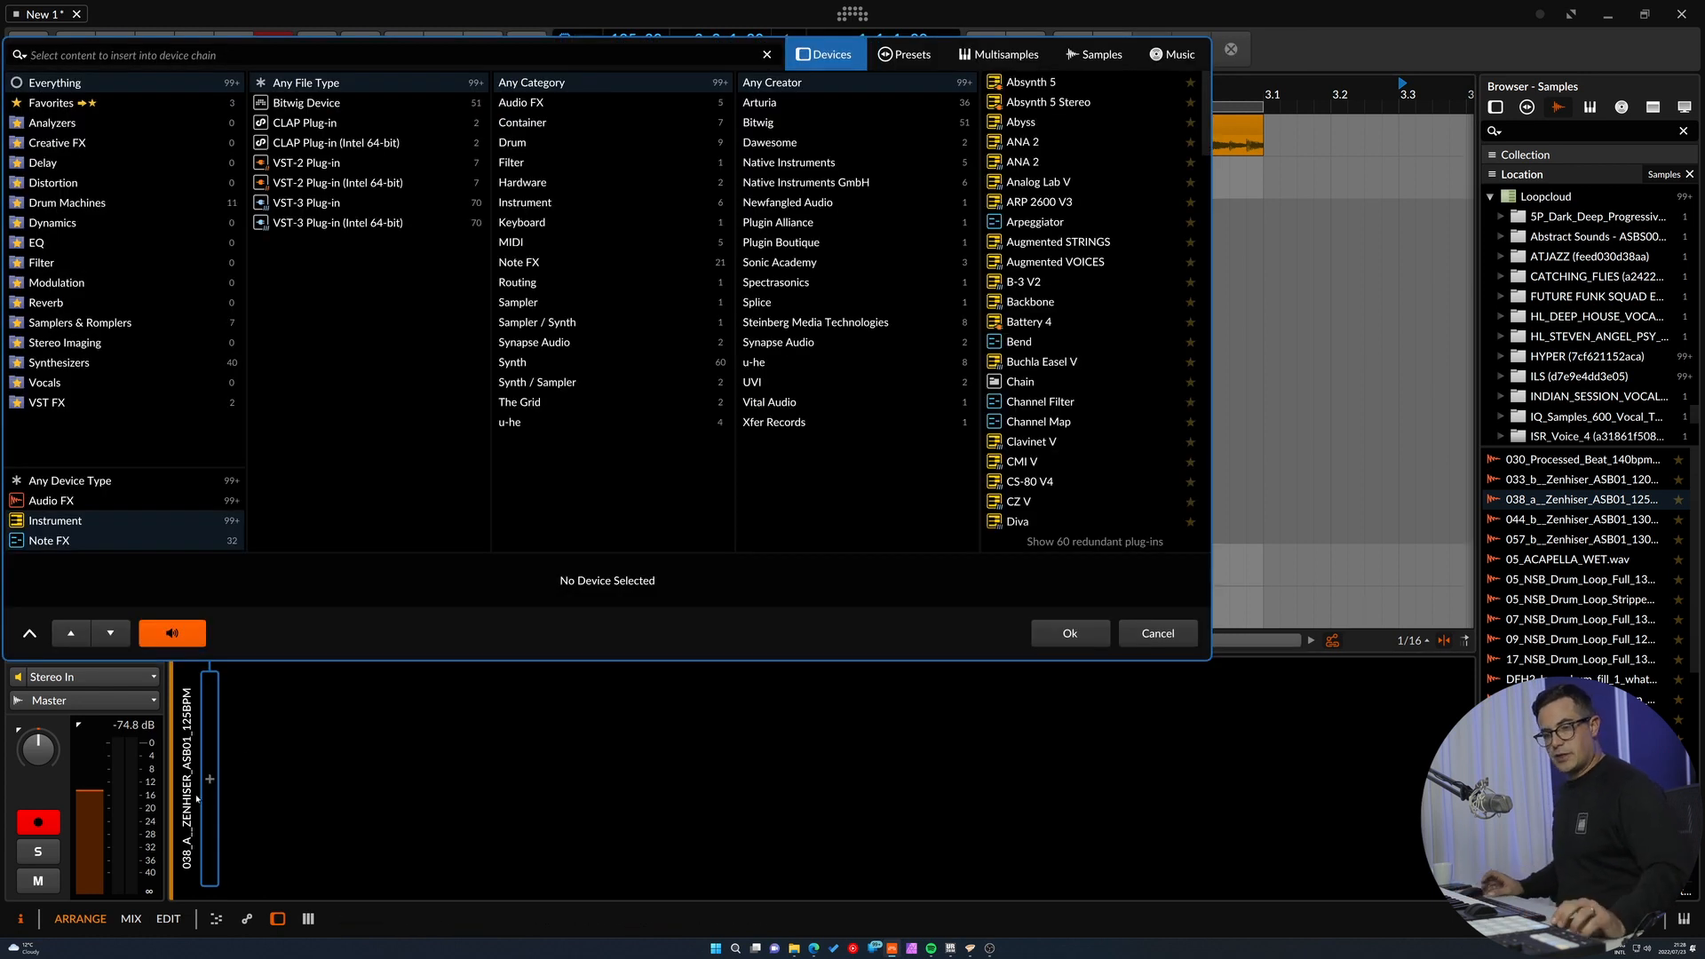
pyautogui.write('fxx')
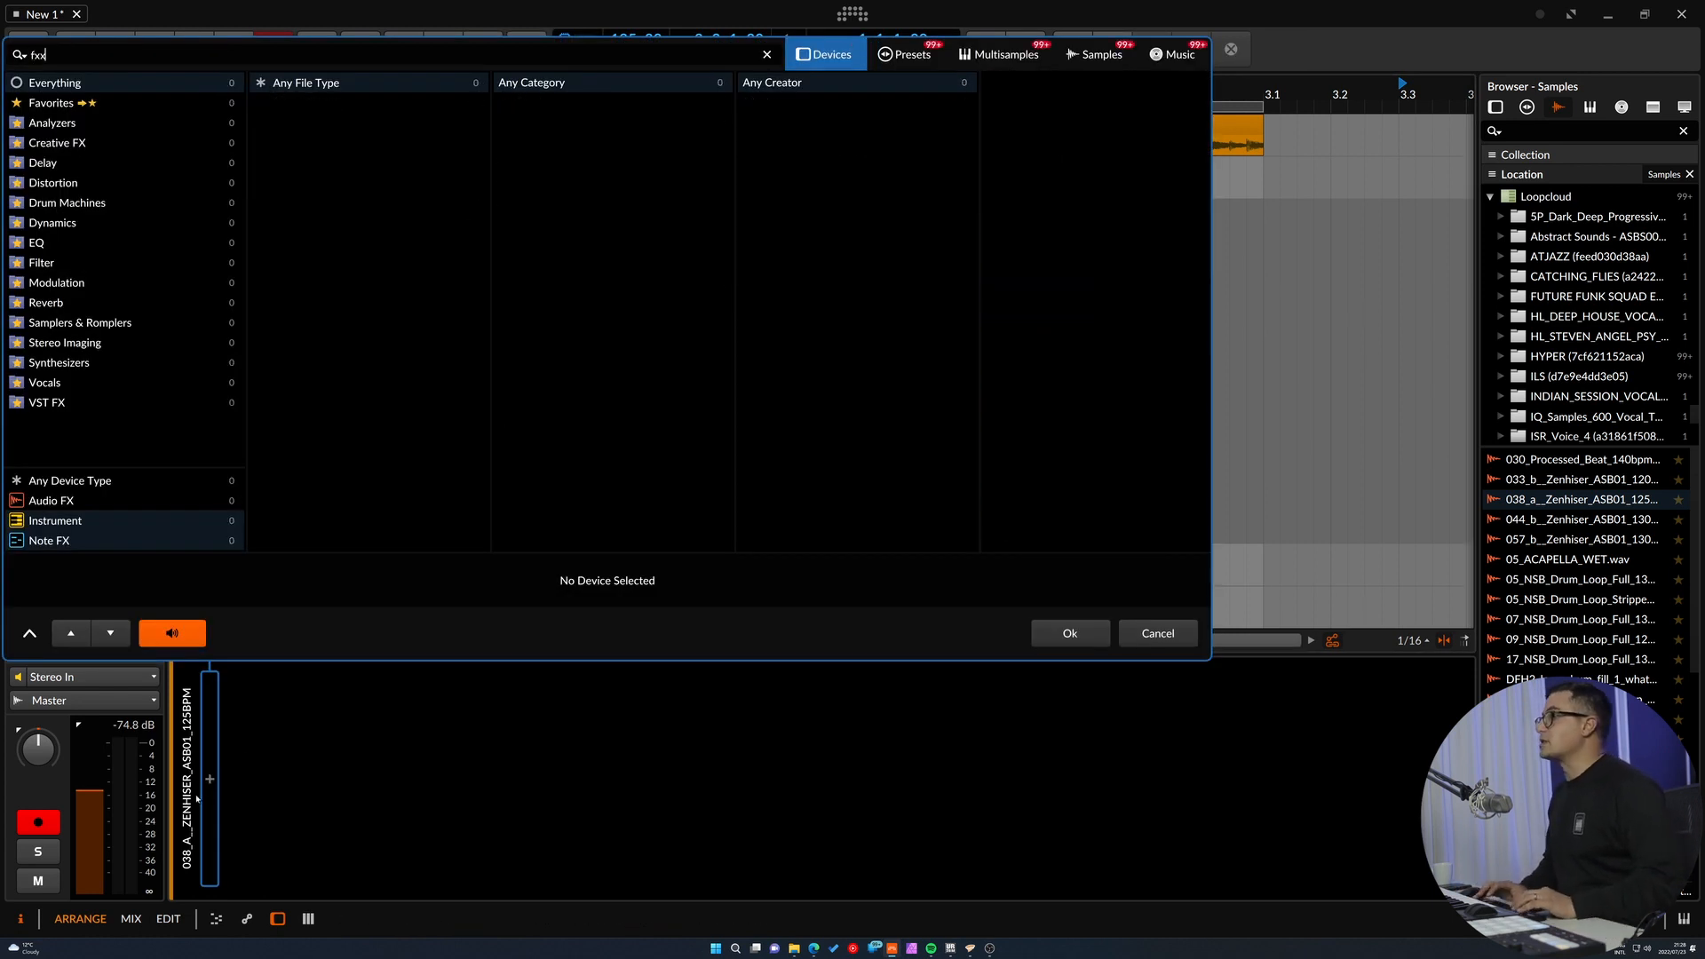
pyautogui.press('BackSpace')
pyautogui.write('se')
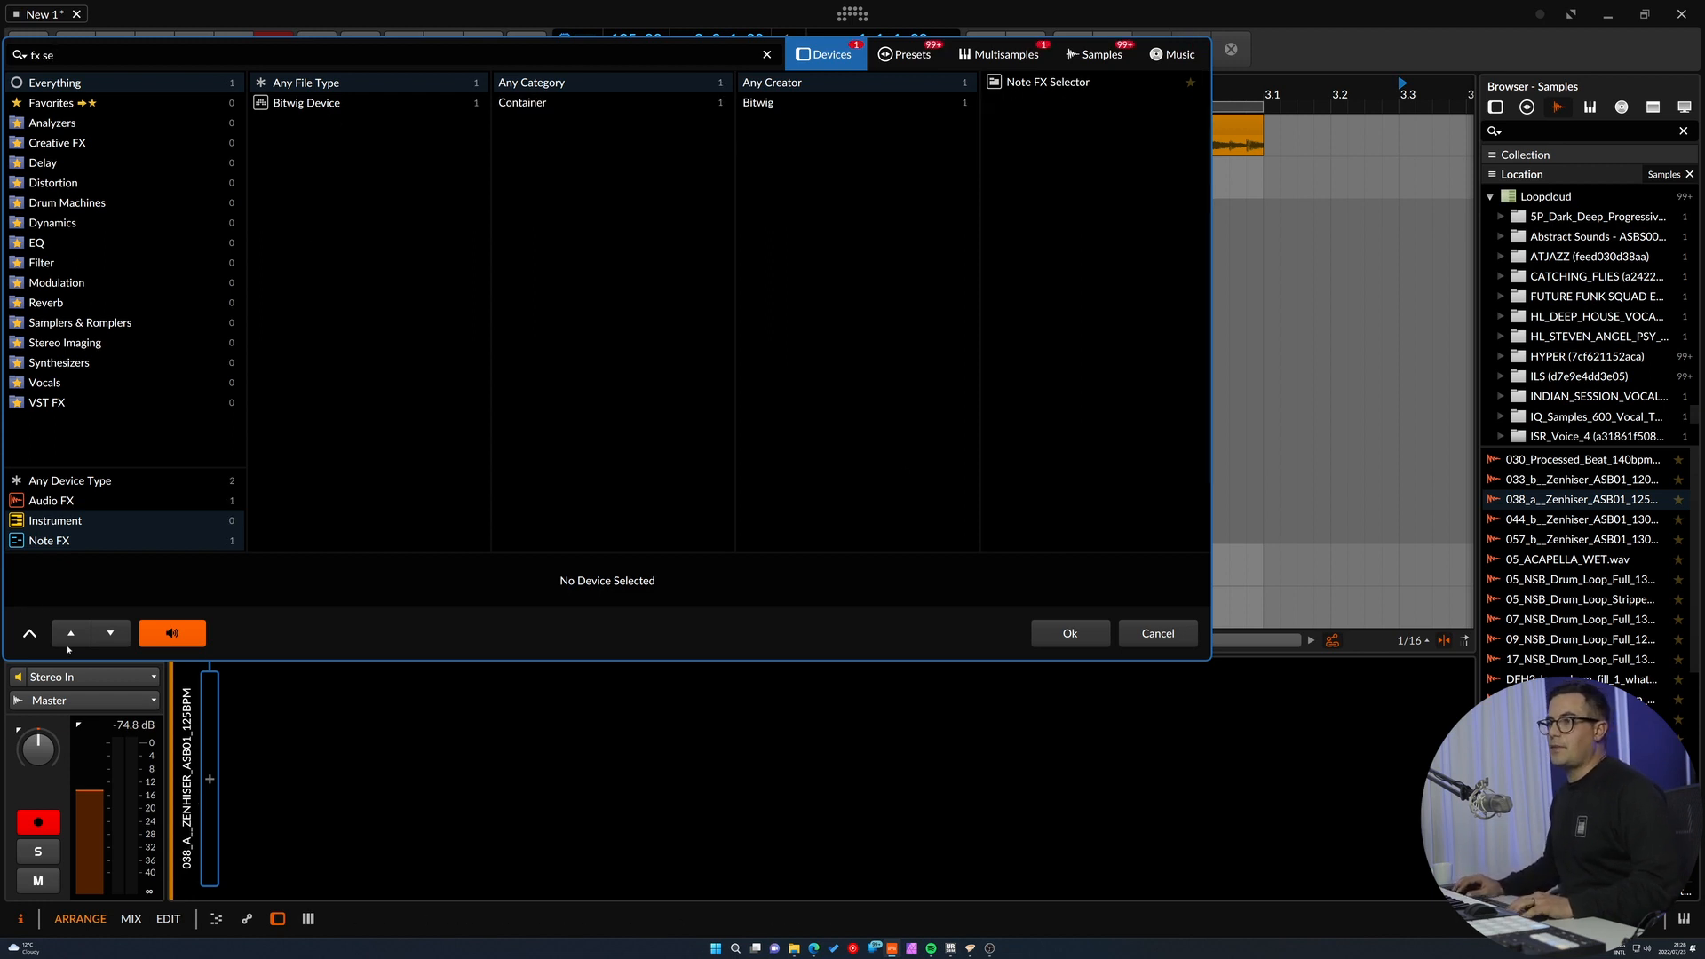
pyautogui.click(51, 500)
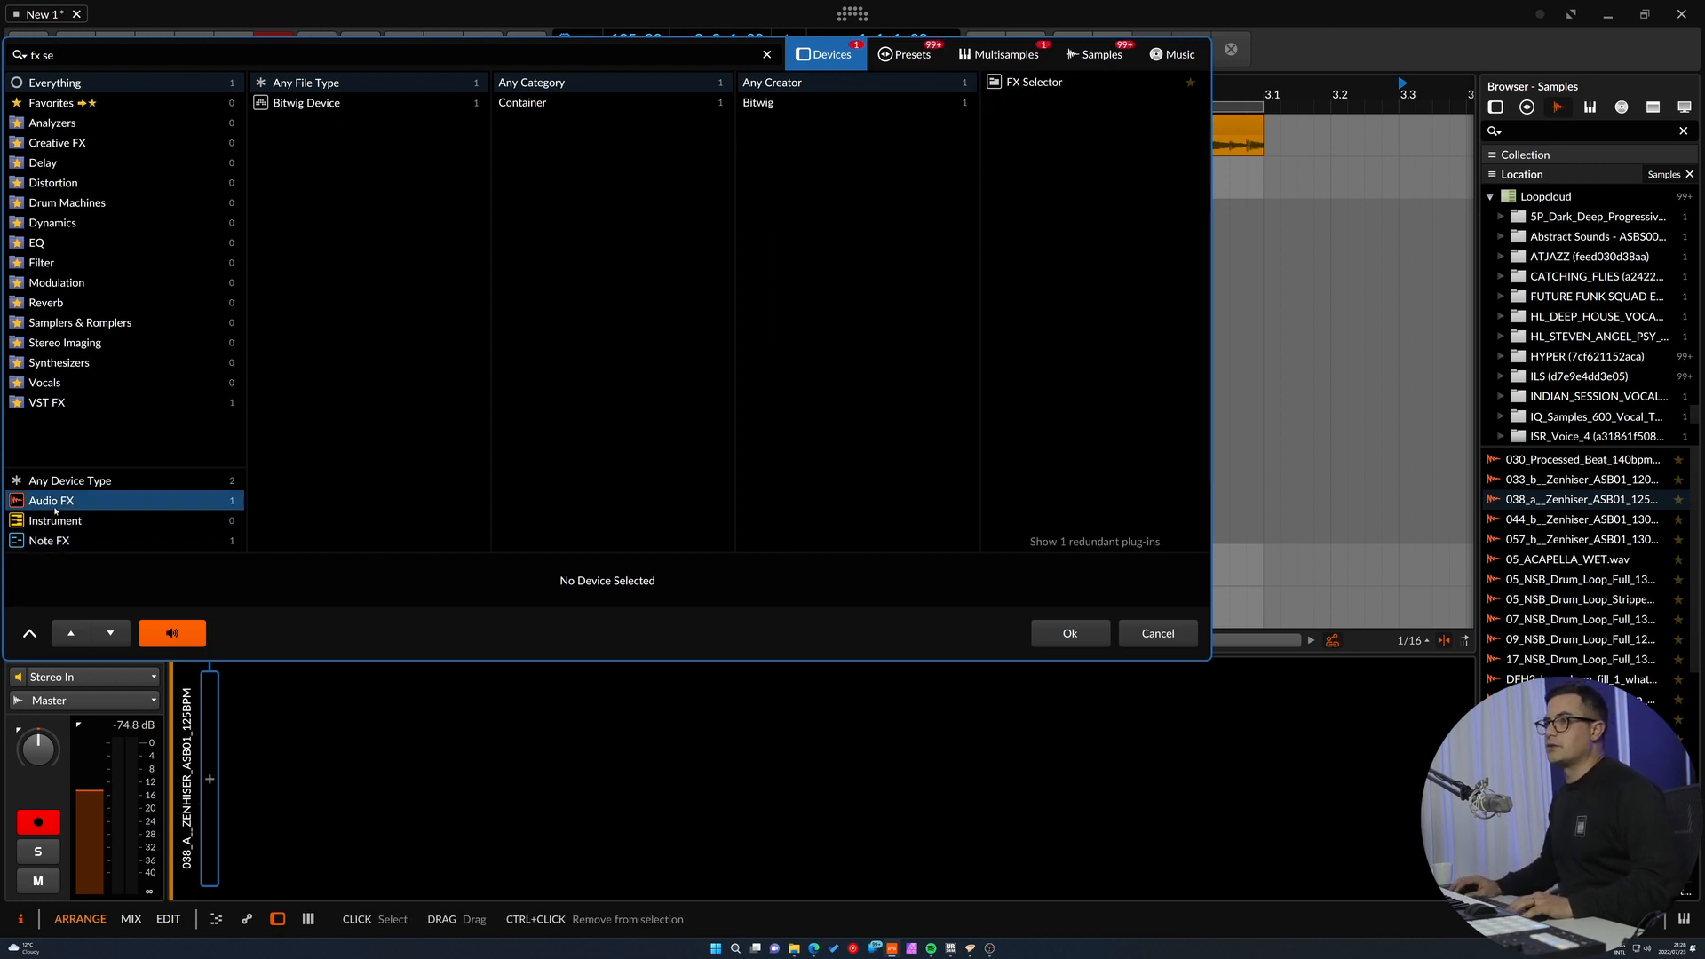
pyautogui.click(1122, 89)
pyautogui.press('Return')
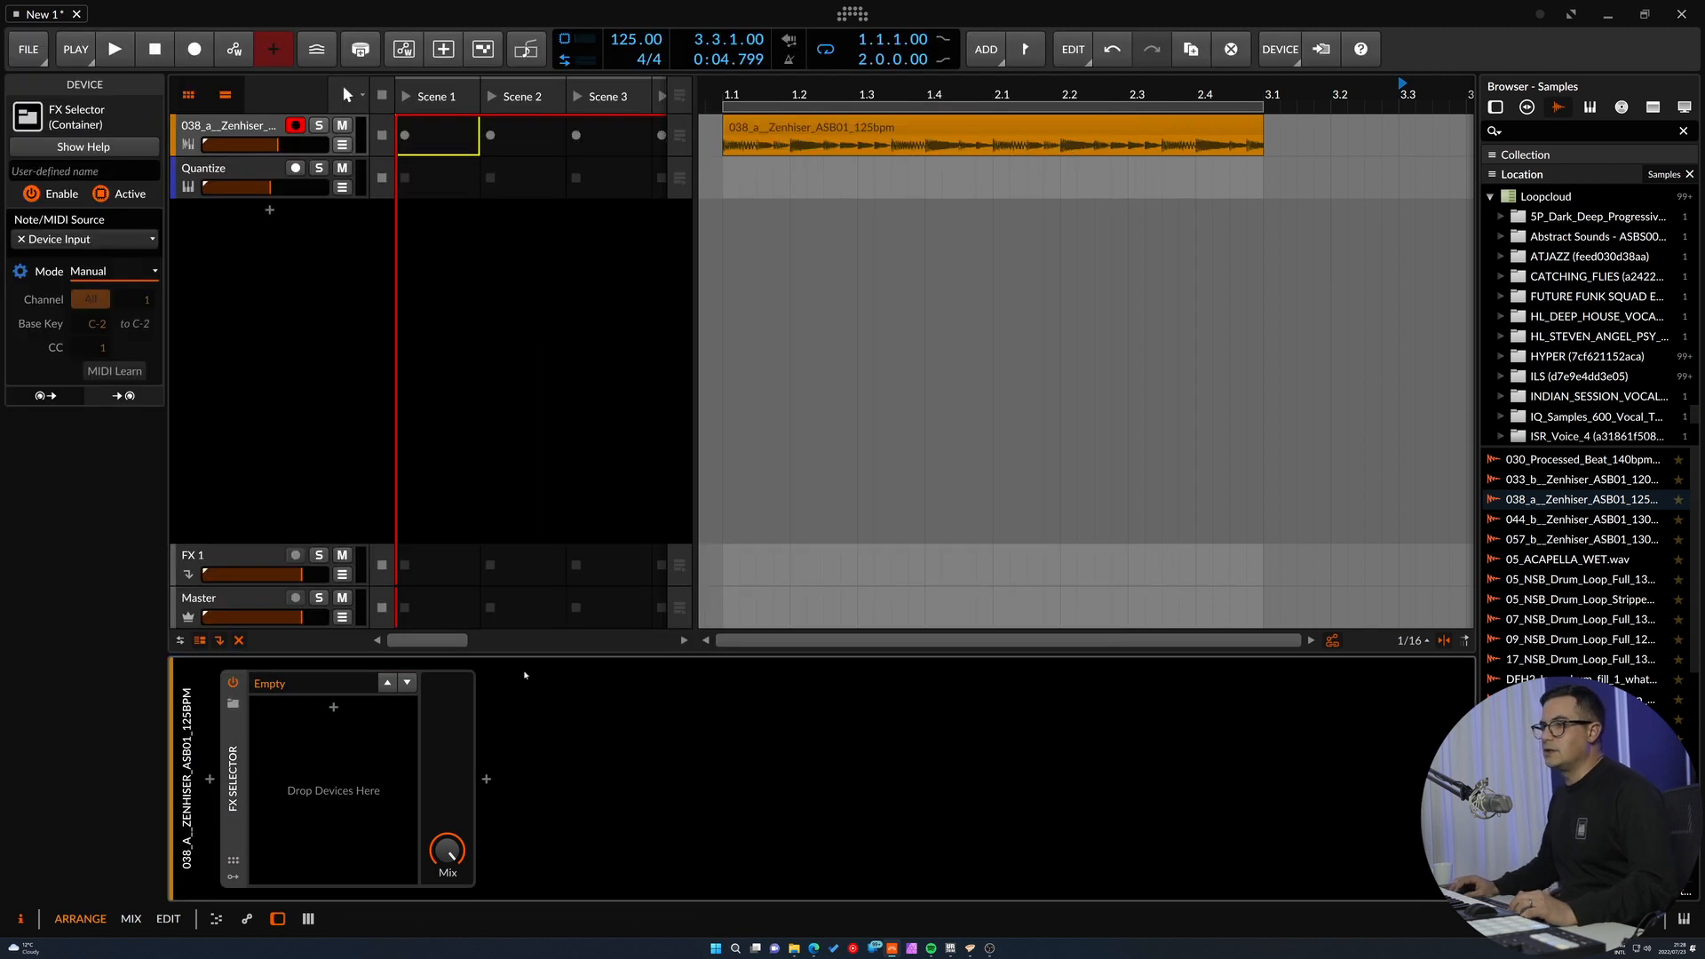
# Add a Pitch-12 modulator to the FX Selector and expand its individual note outputs.
pyautogui.click(346, 741)
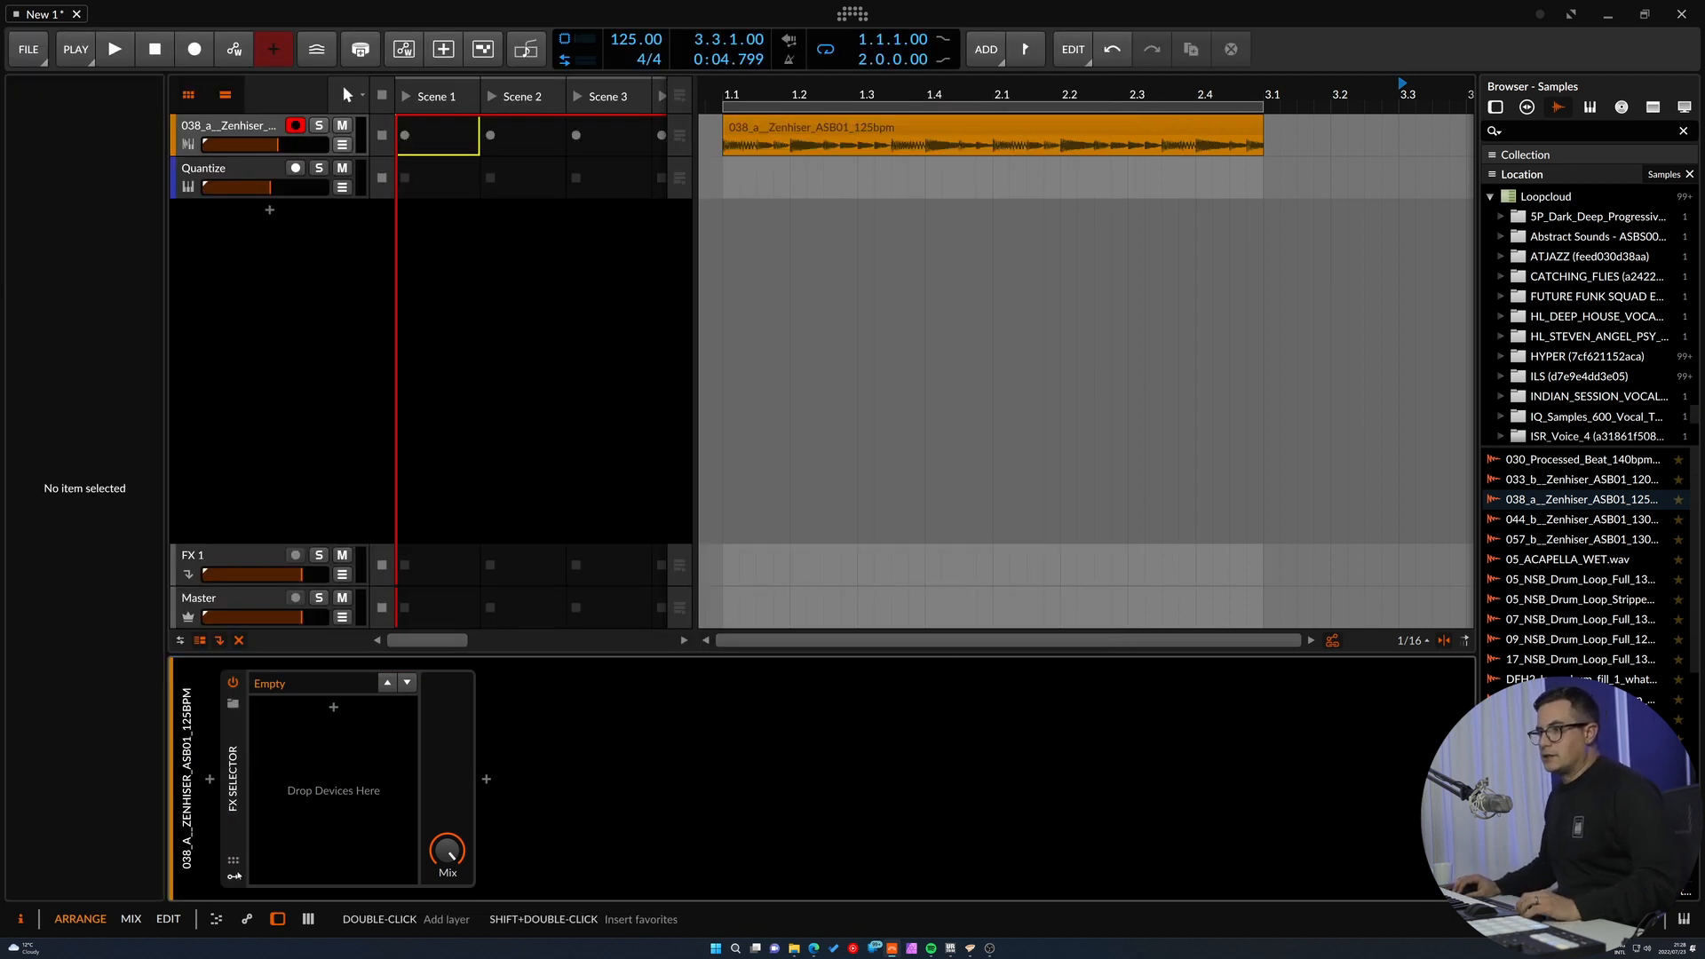
pyautogui.click(232, 877)
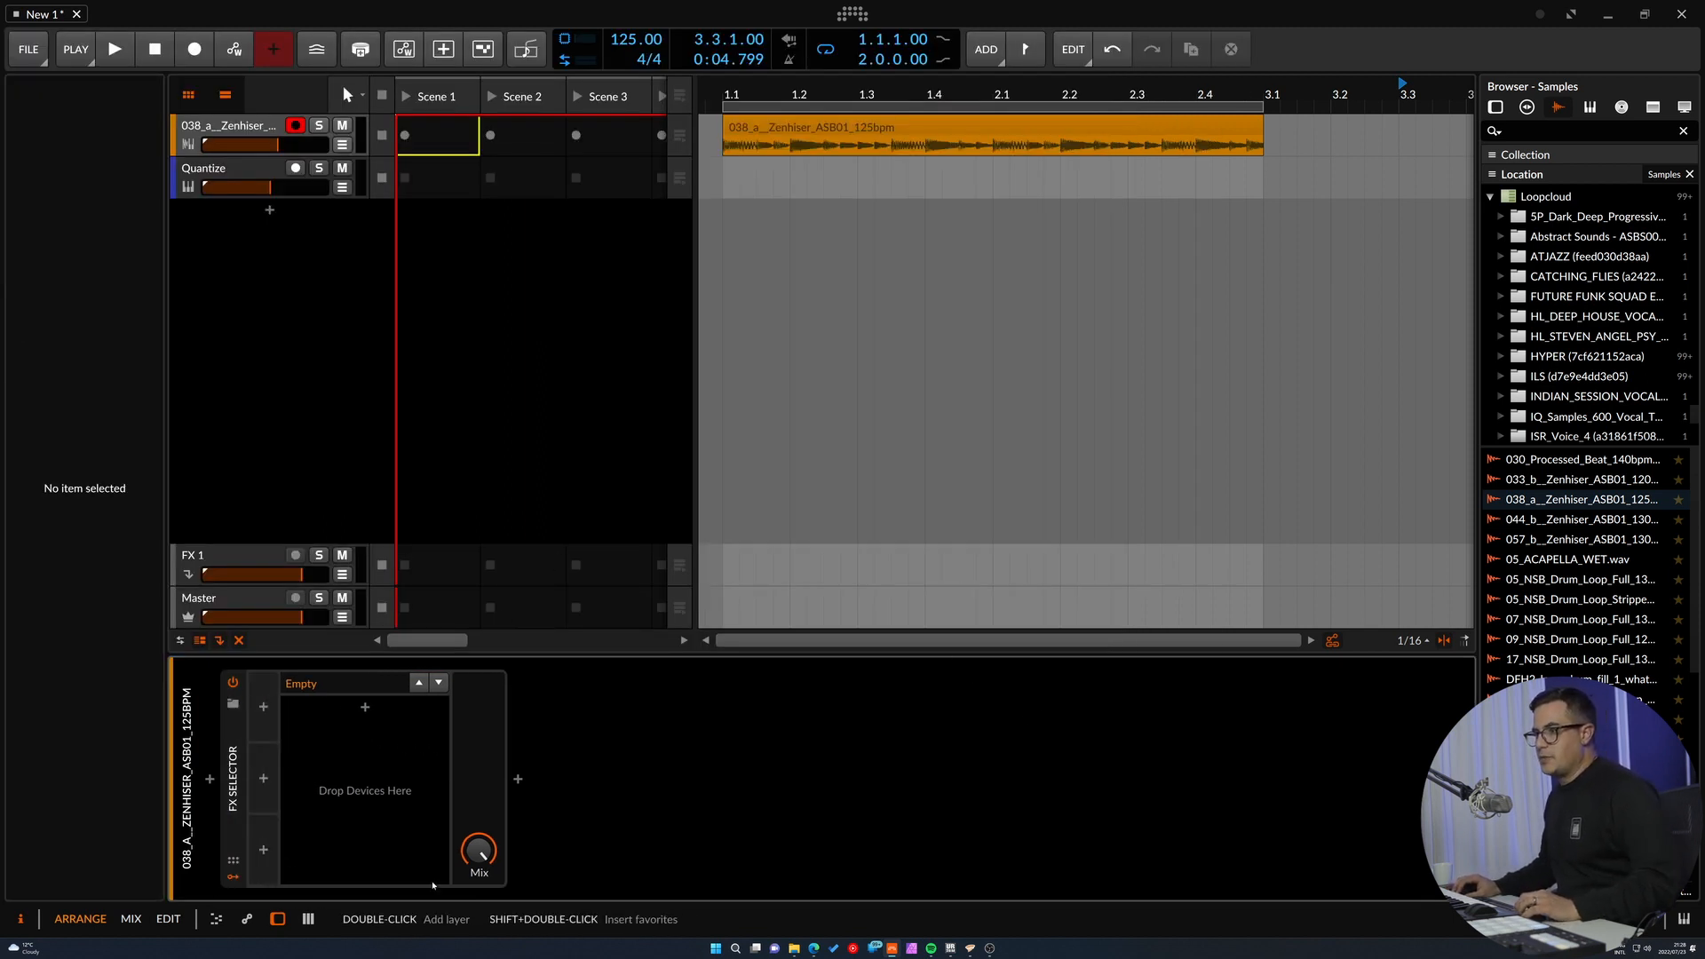
pyautogui.click(262, 711)
pyautogui.write('pitch')
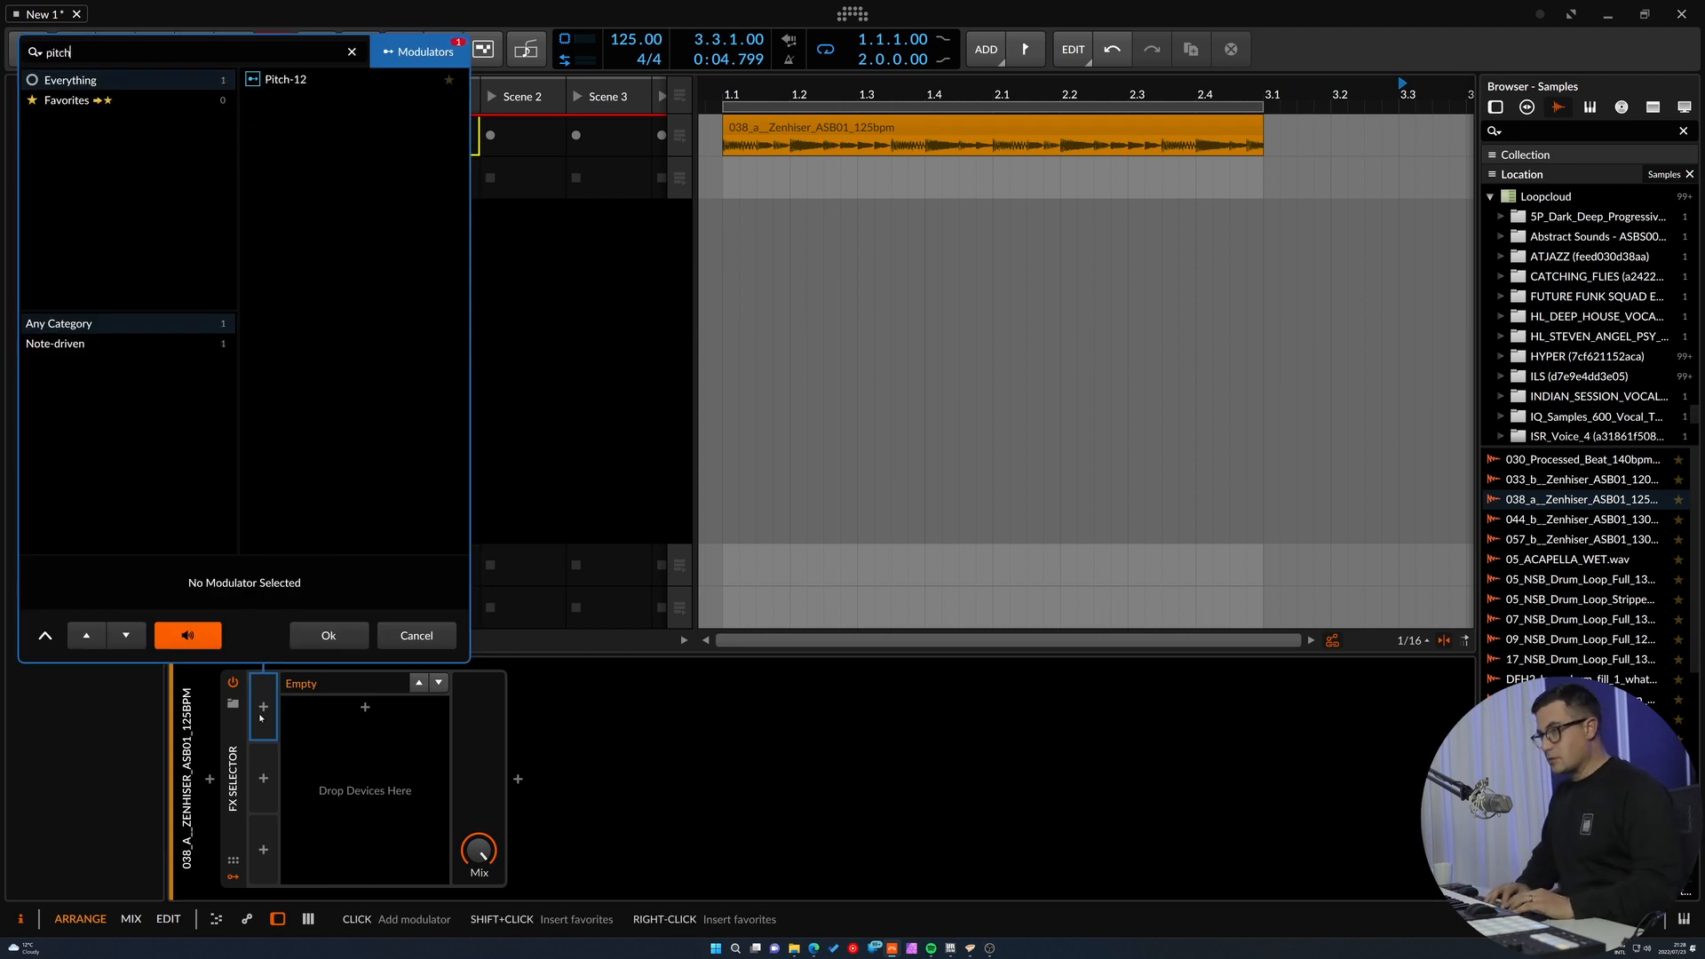
pyautogui.press('Down')
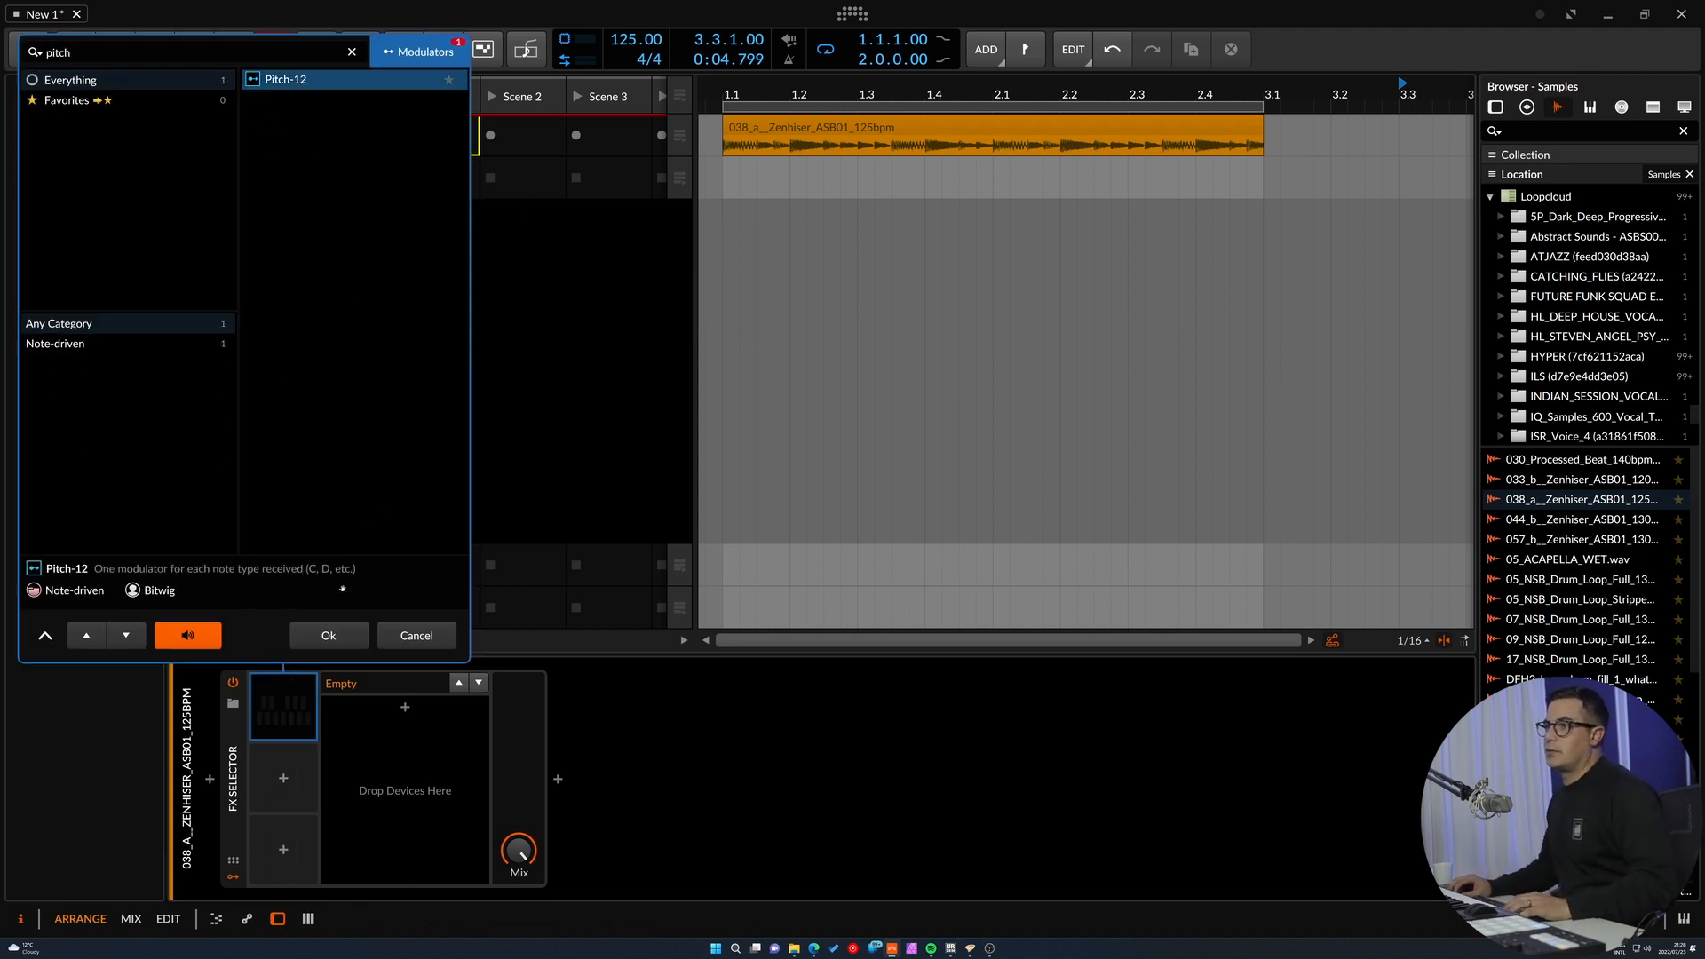
pyautogui.click(328, 636)
pyautogui.click(307, 709)
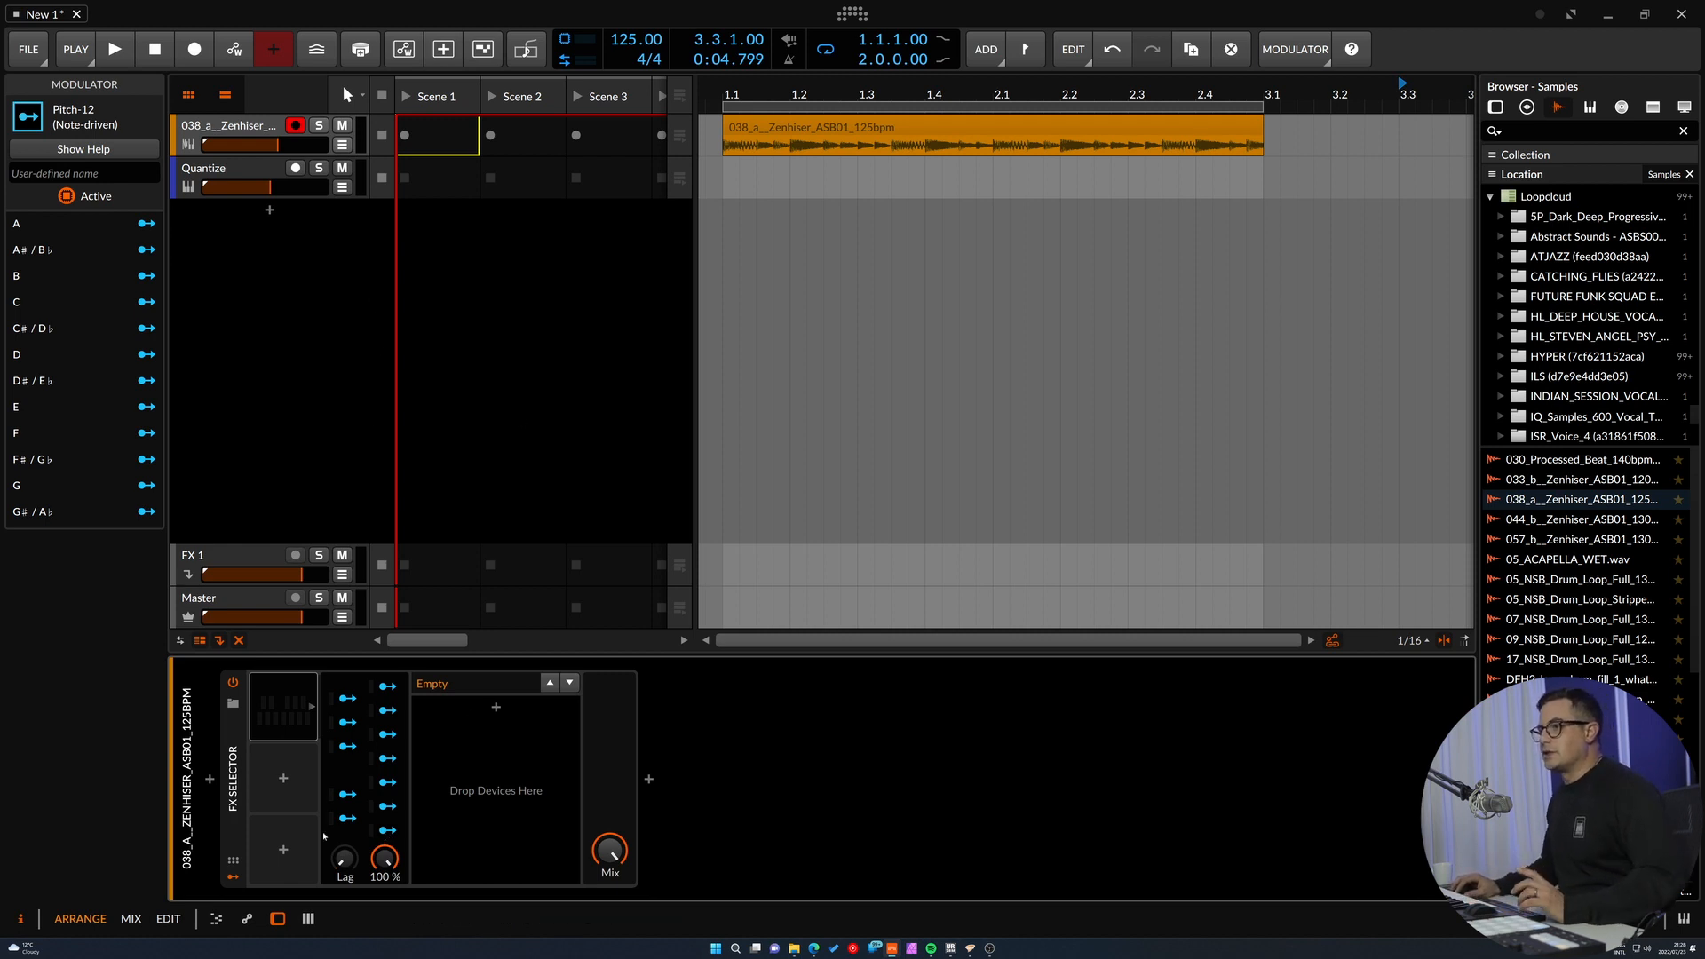
# Examine the track type conversion options available for the drum loop track.
pyautogui.rightClick(222, 130)
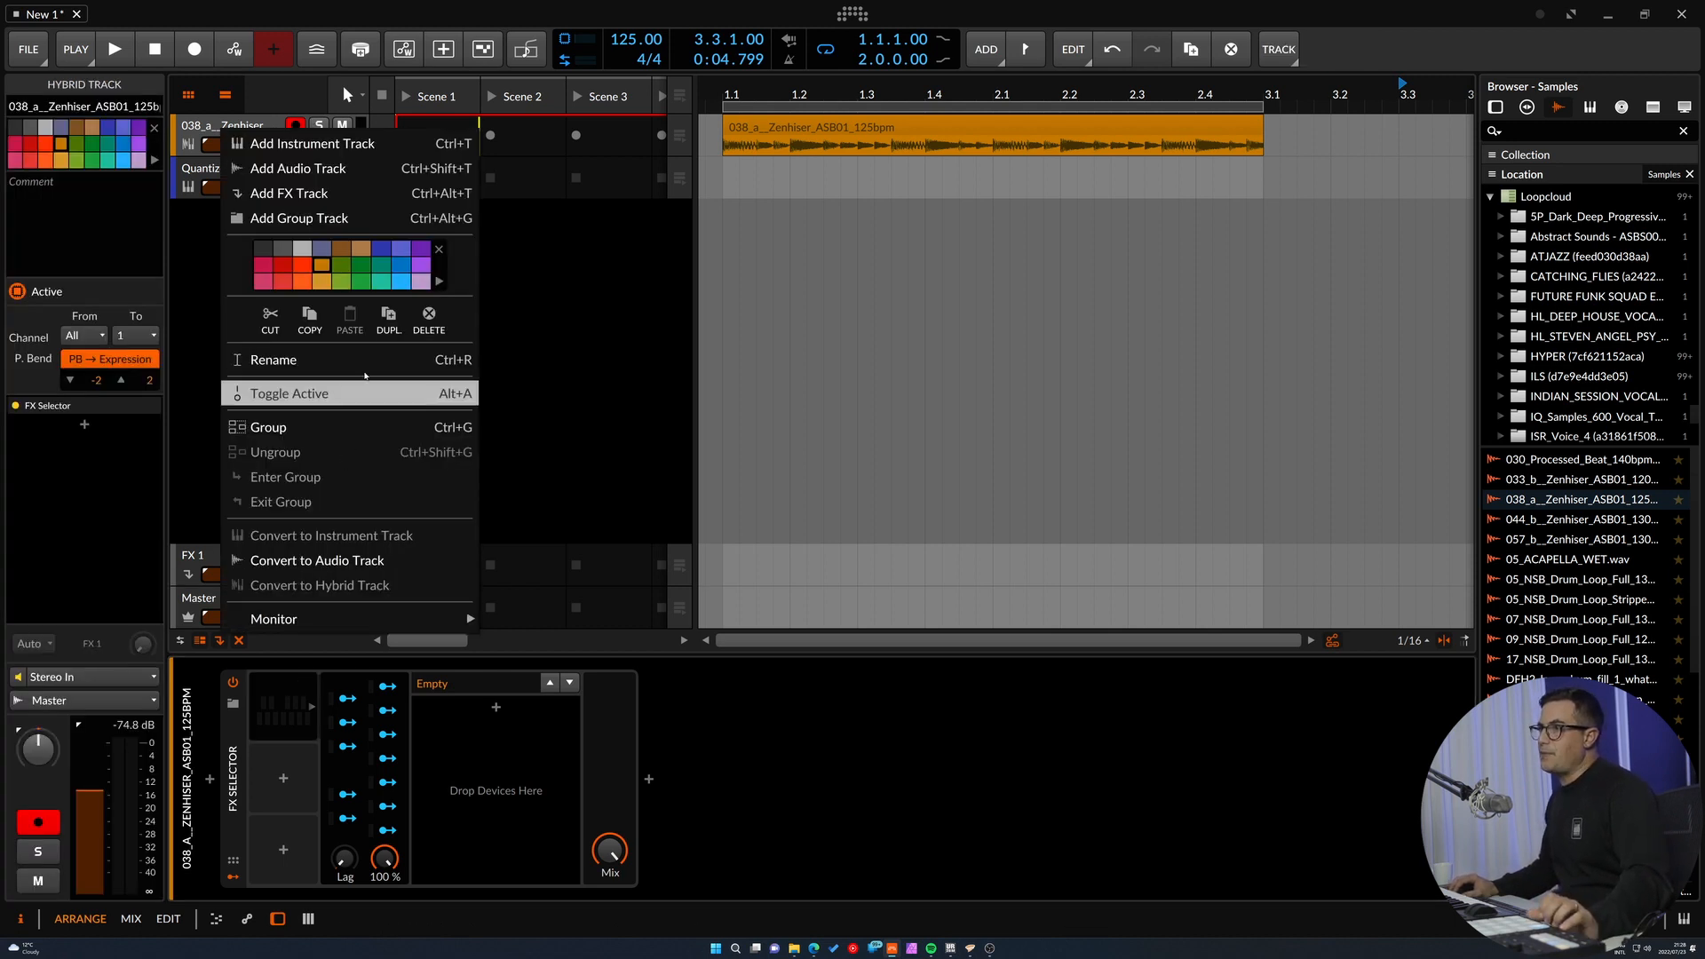
pyautogui.click(742, 218)
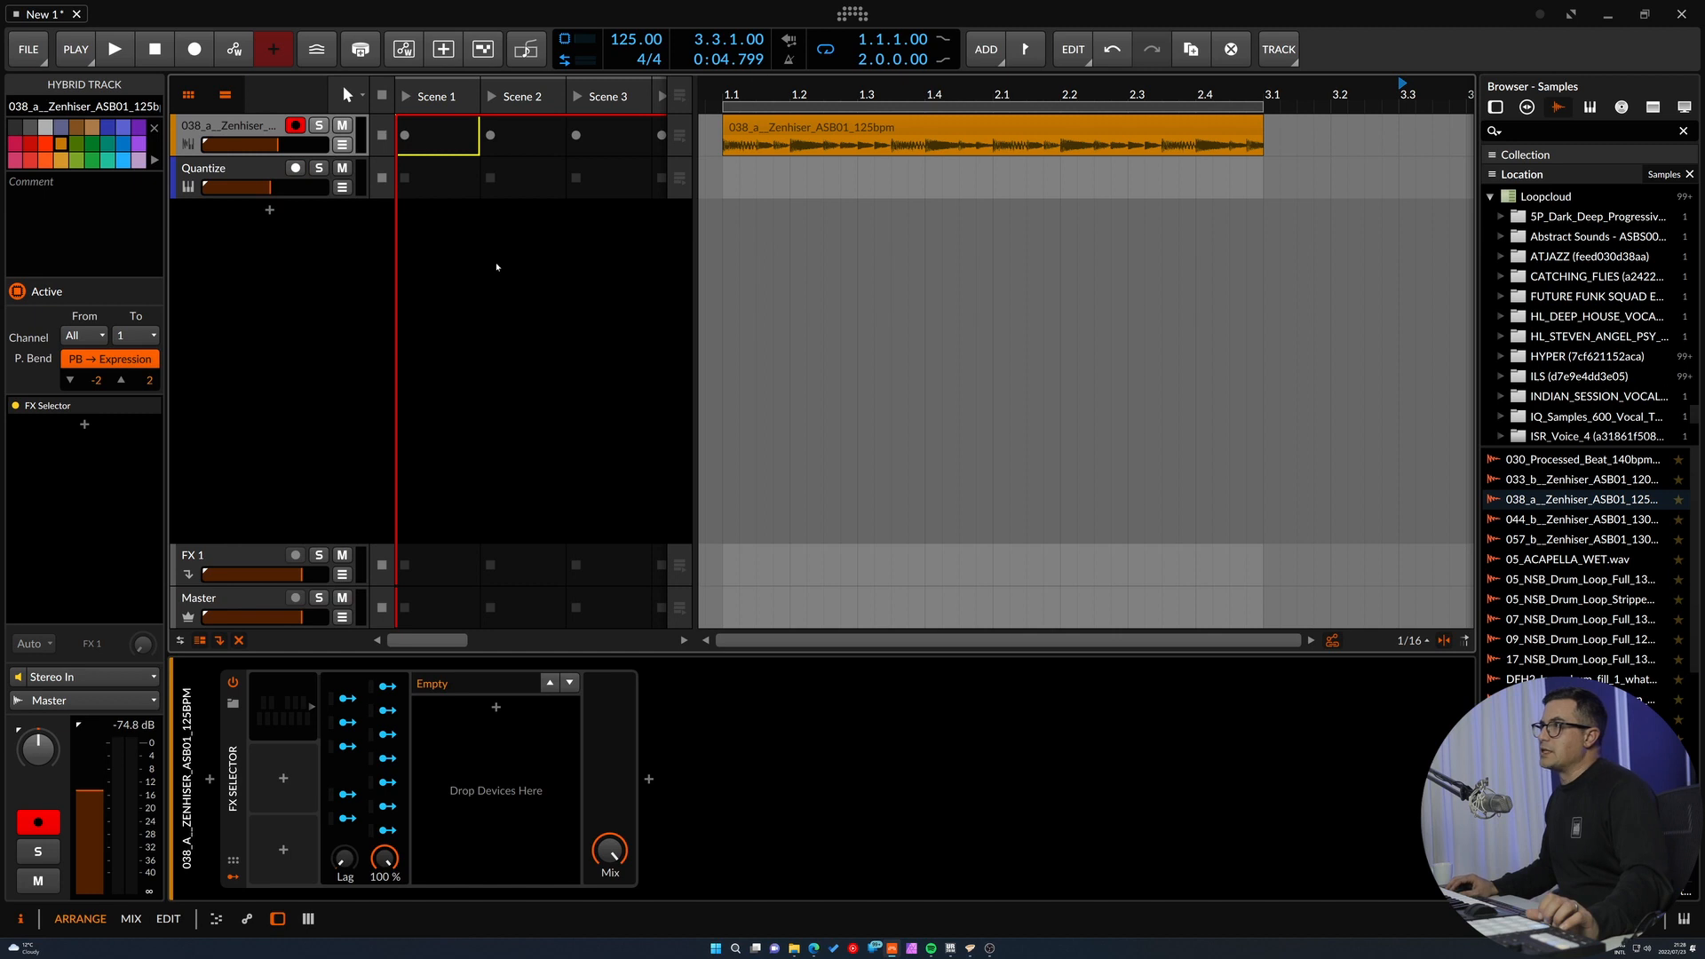
pyautogui.rightClick(209, 125)
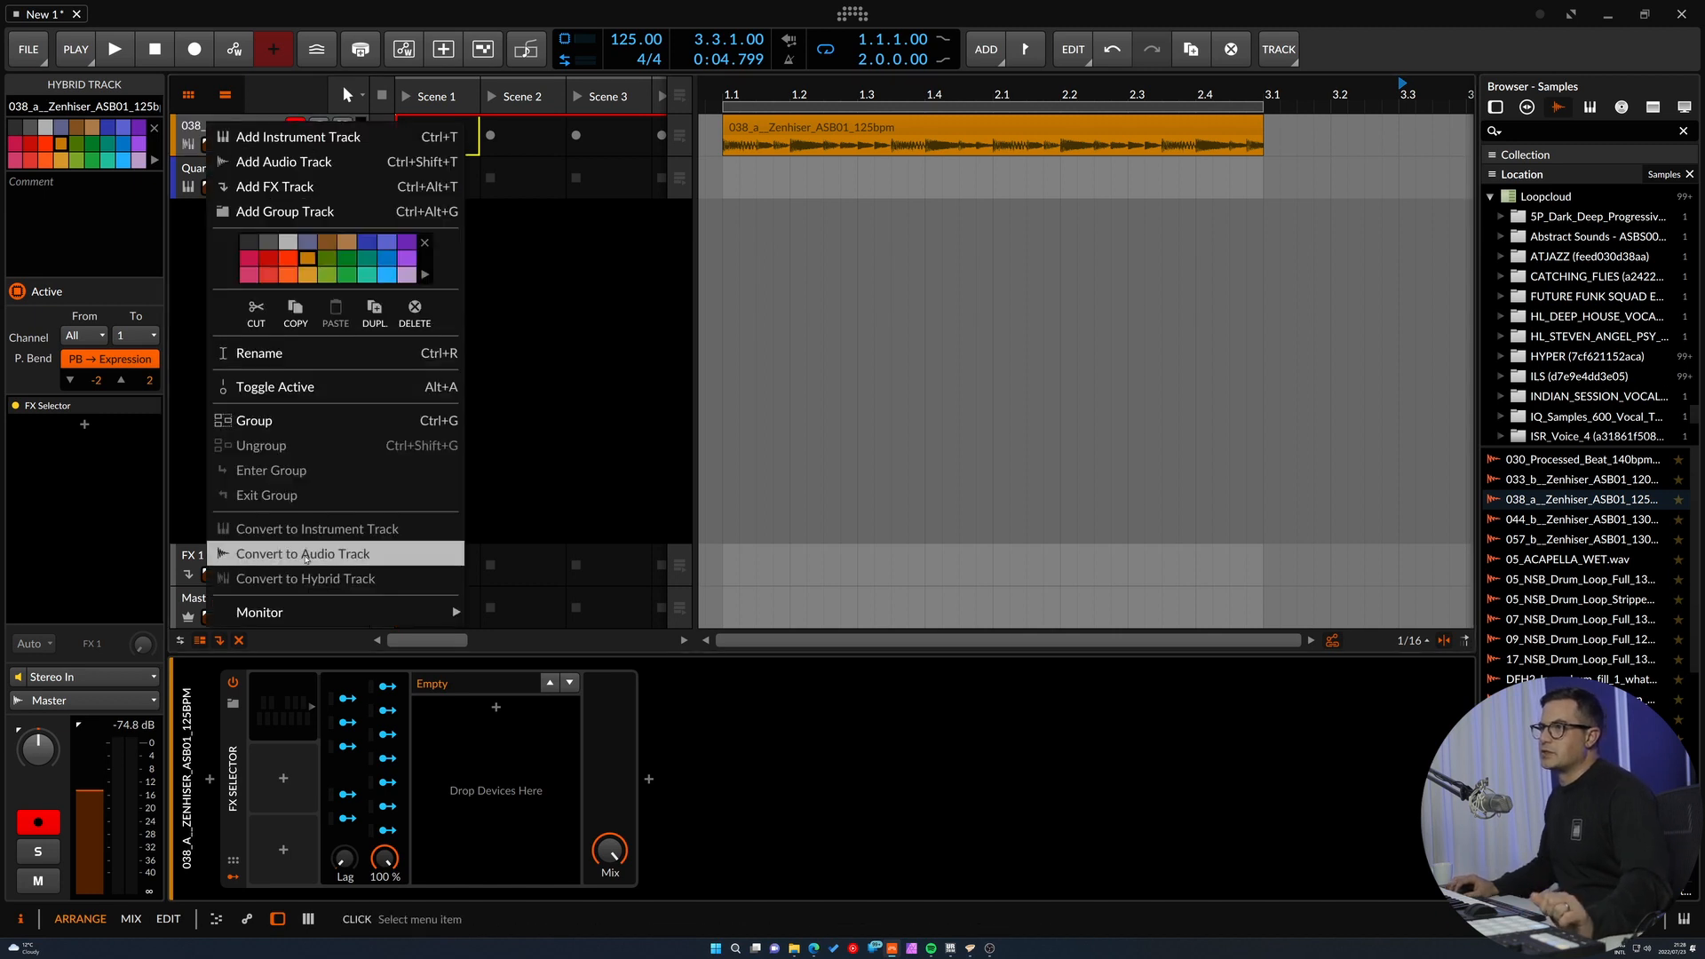
pyautogui.click(753, 400)
pyautogui.rightClick(233, 131)
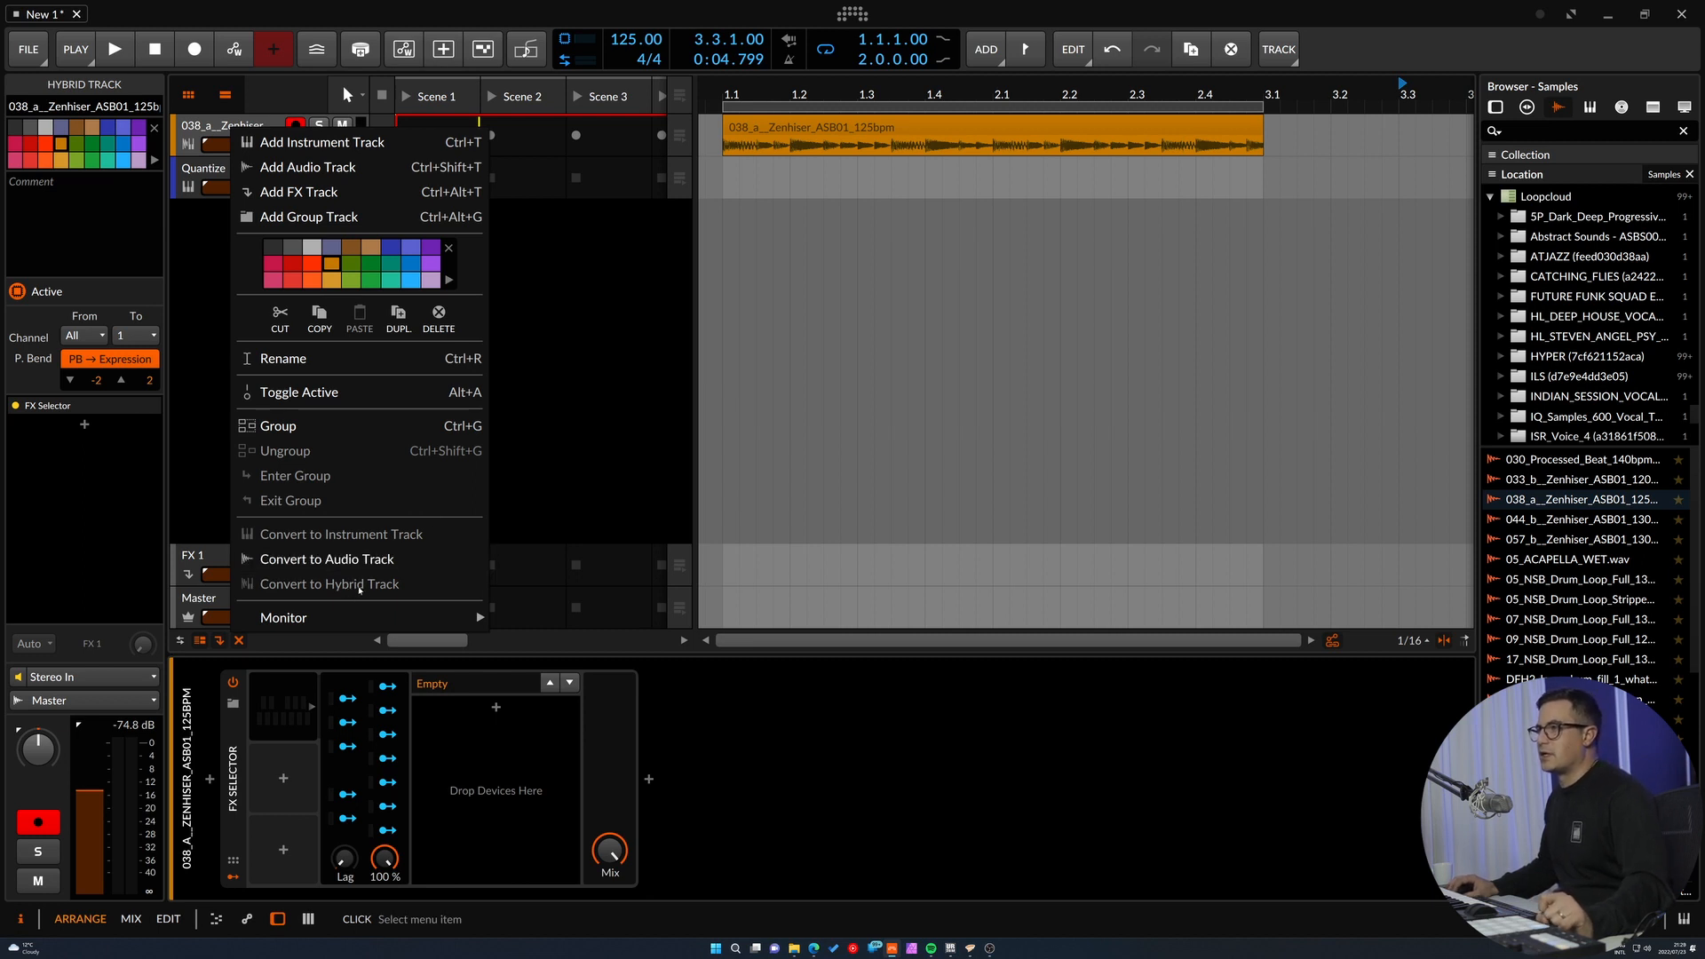
pyautogui.click(747, 316)
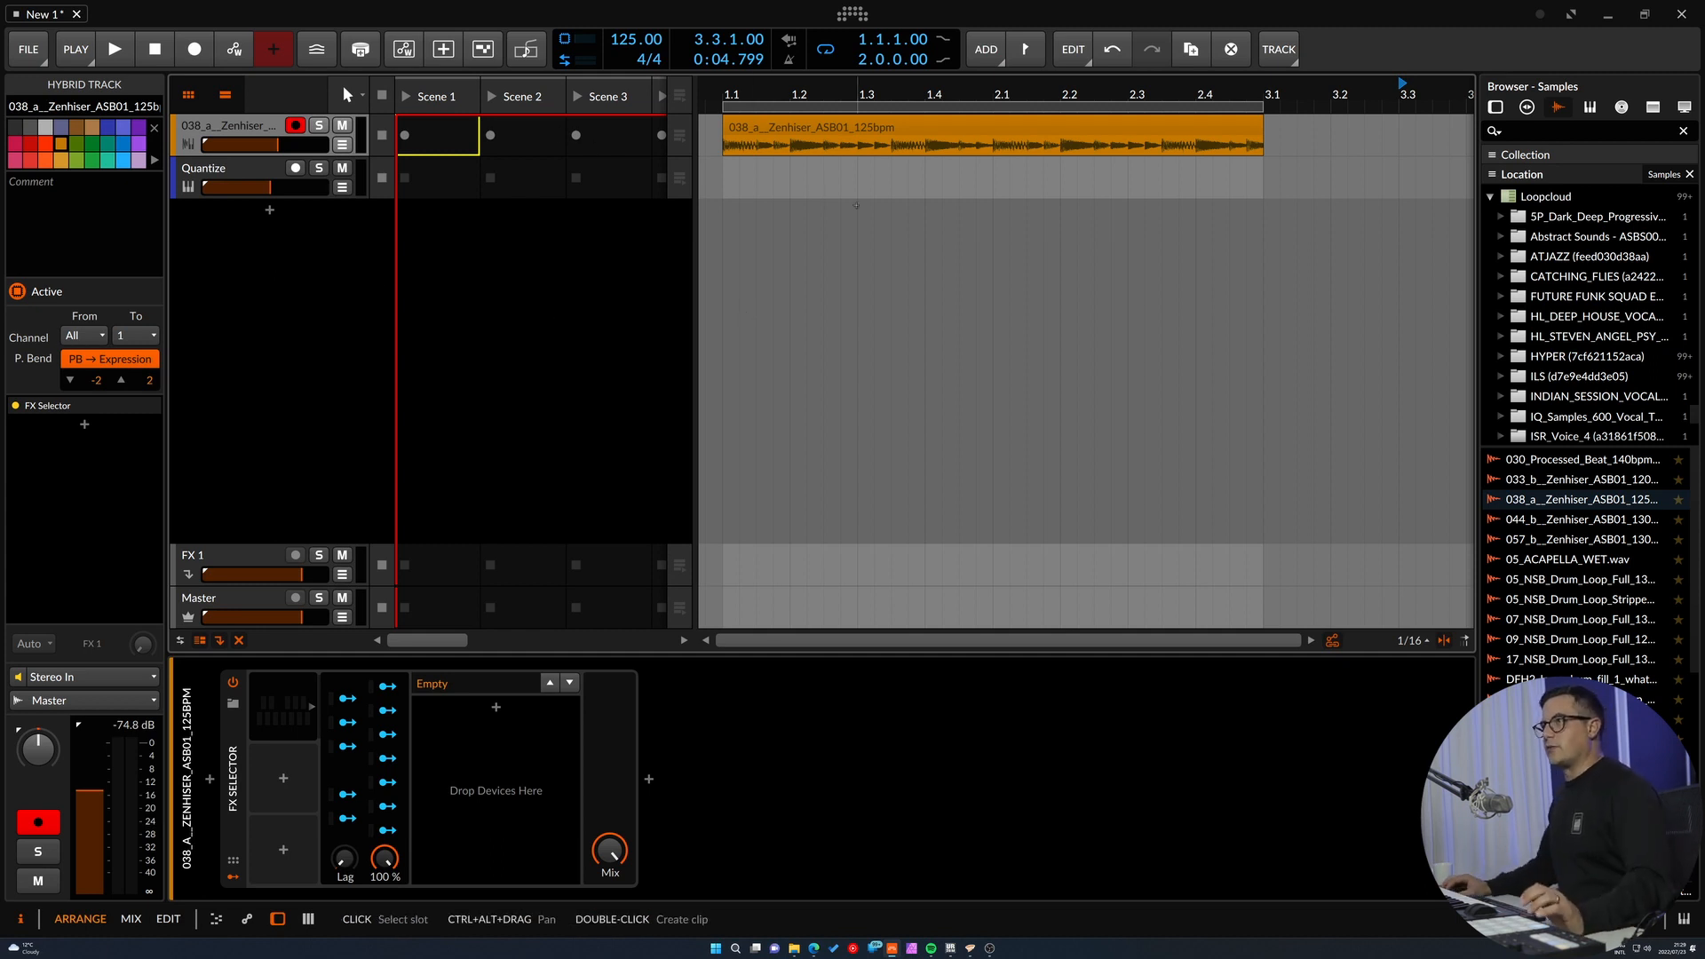
# Play the drum loop from 1.1.1.00 with the Quantize track selected, and stop playback.
pyautogui.click(826, 127)
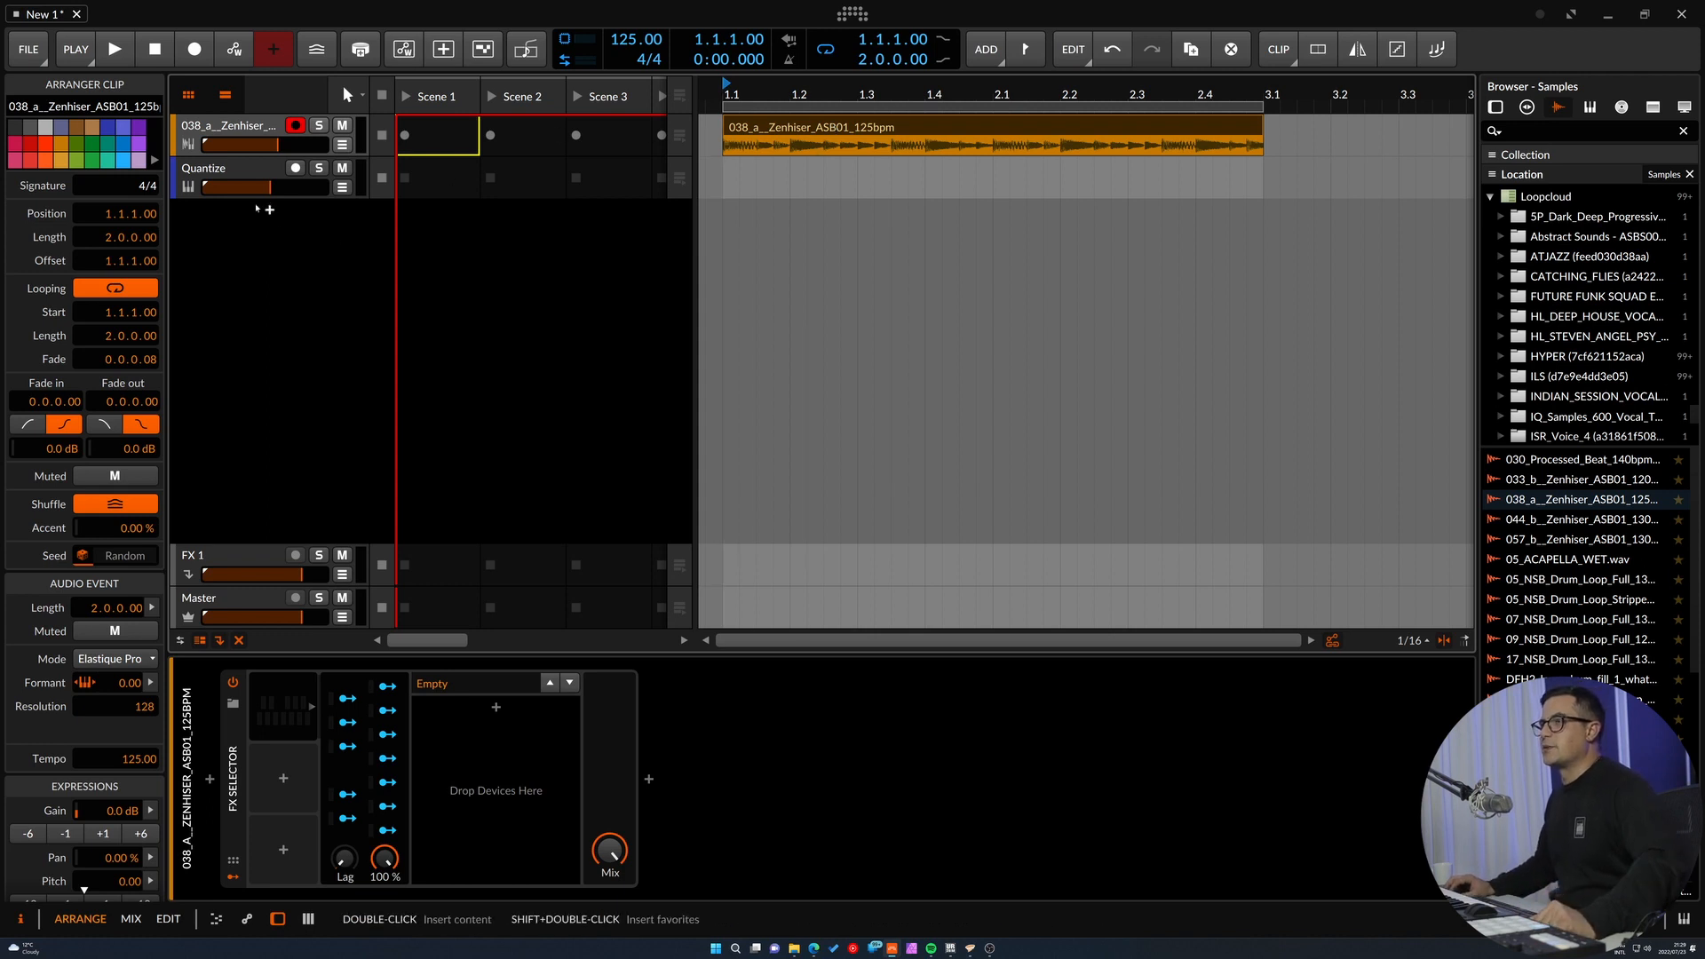
pyautogui.click(221, 170)
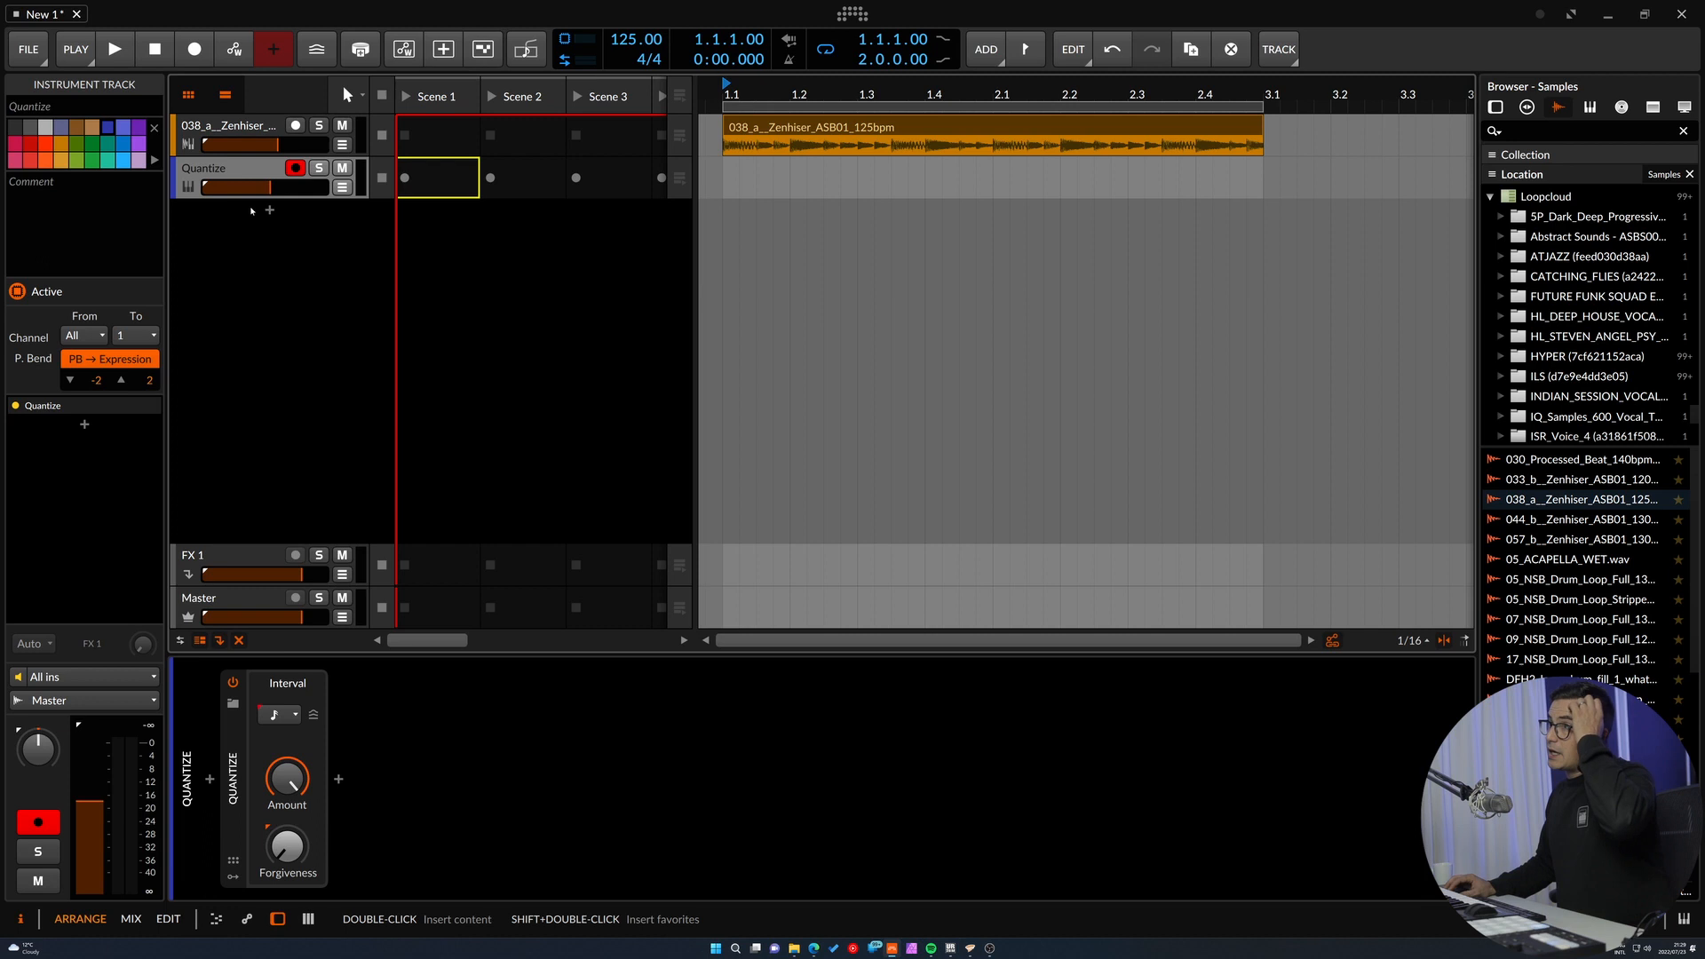
pyautogui.press('space')
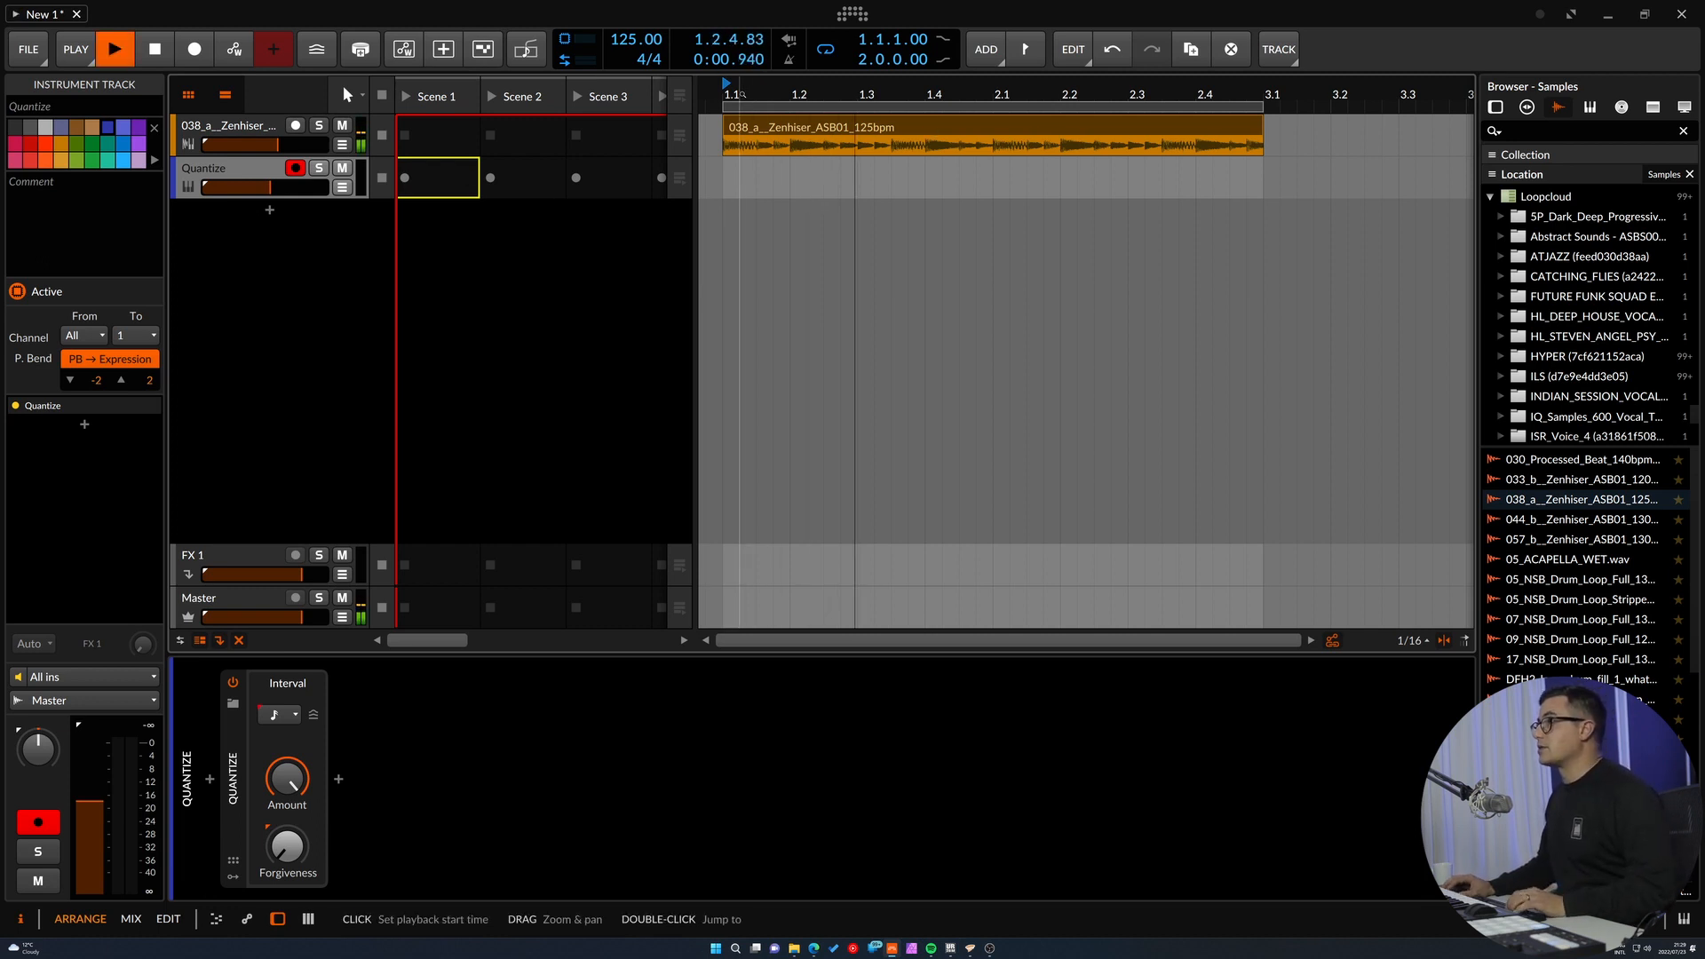
pyautogui.press('space')
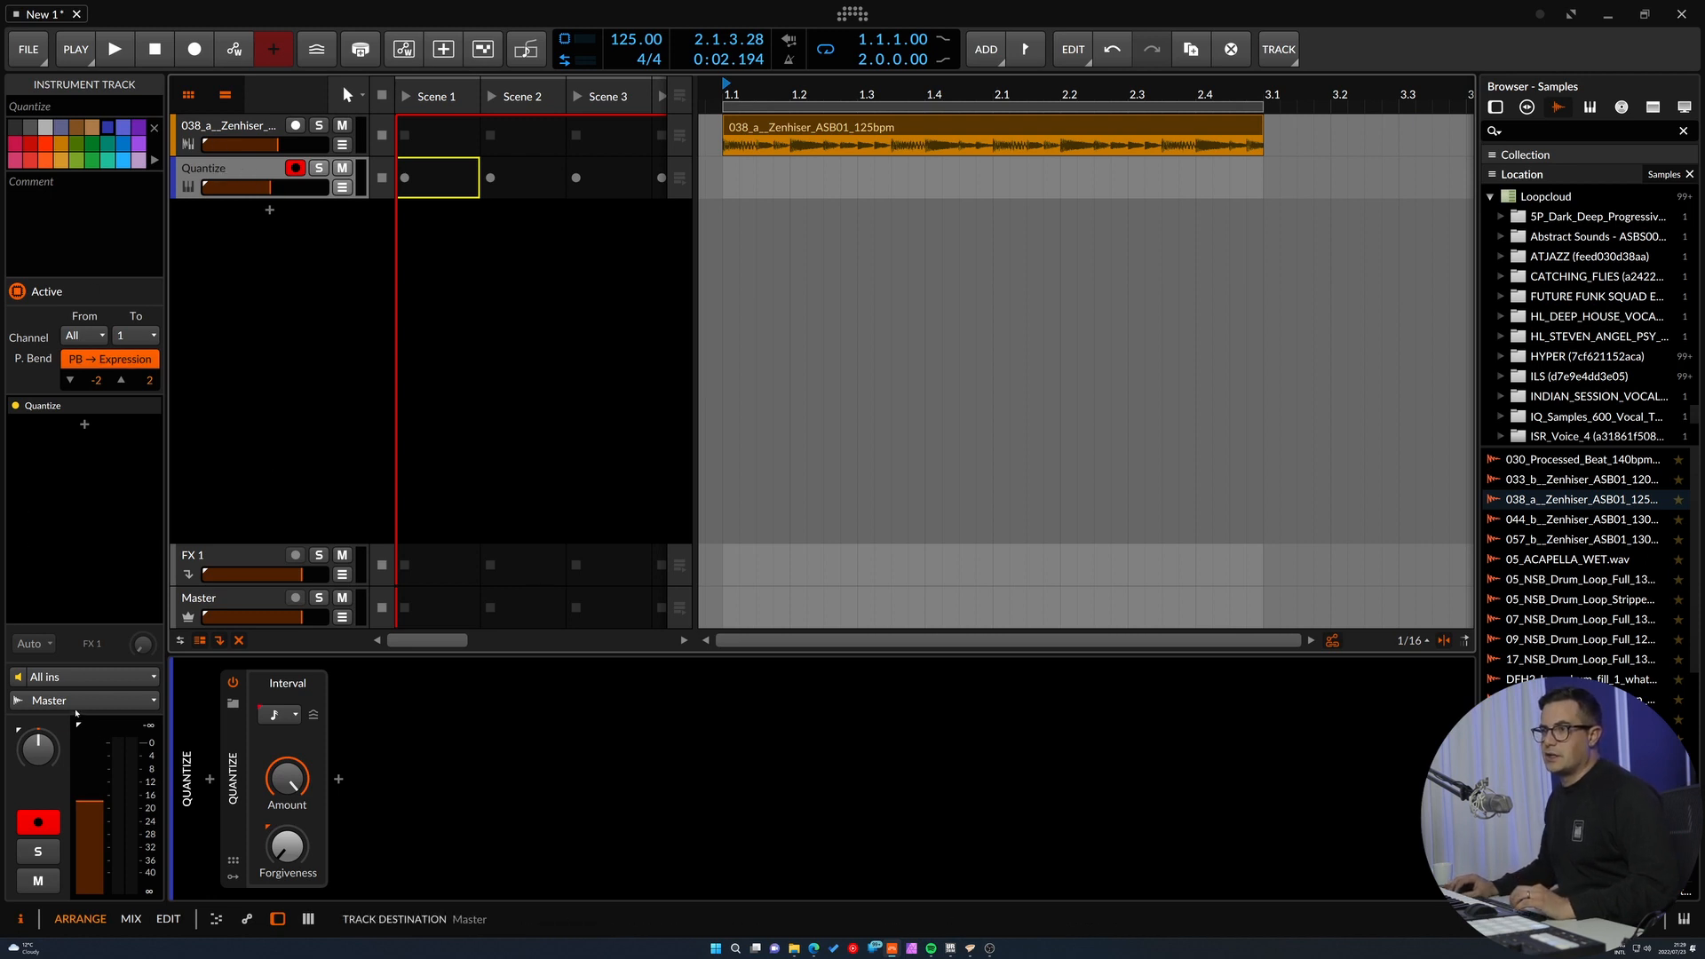
# Route the Quantize track's notes to the 038_a__Zenhiser_ASB01_125bpm track and keep both tracks record-armed.
pyautogui.click(76, 701)
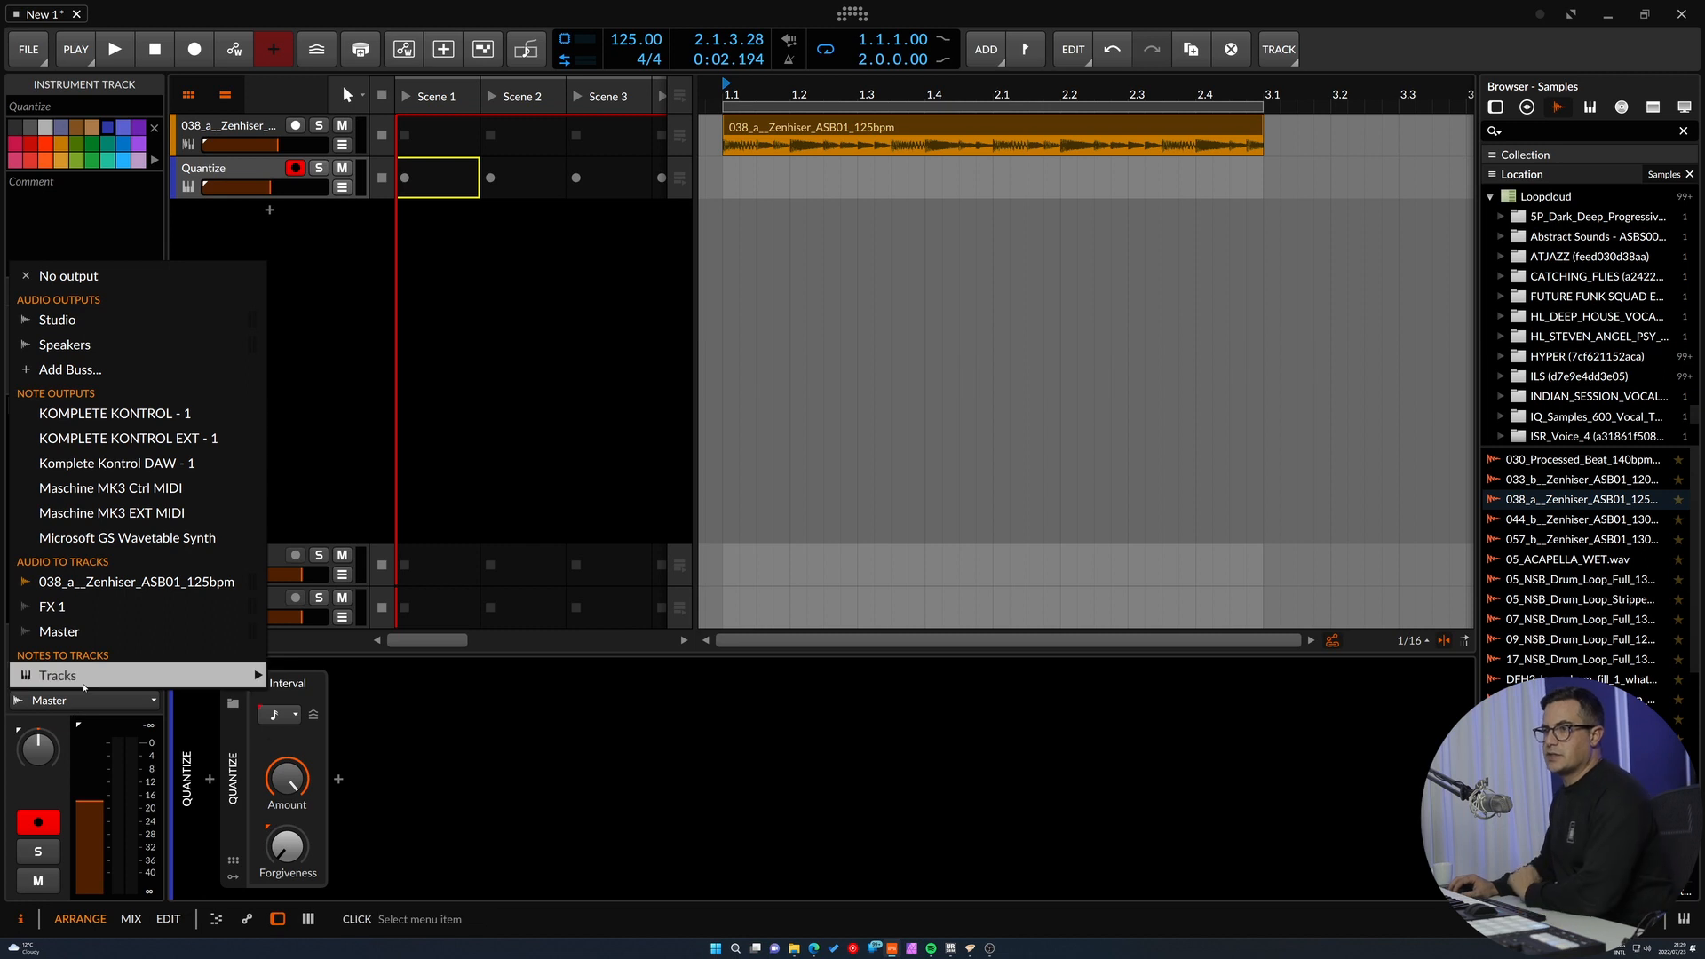
pyautogui.moveTo(77, 676)
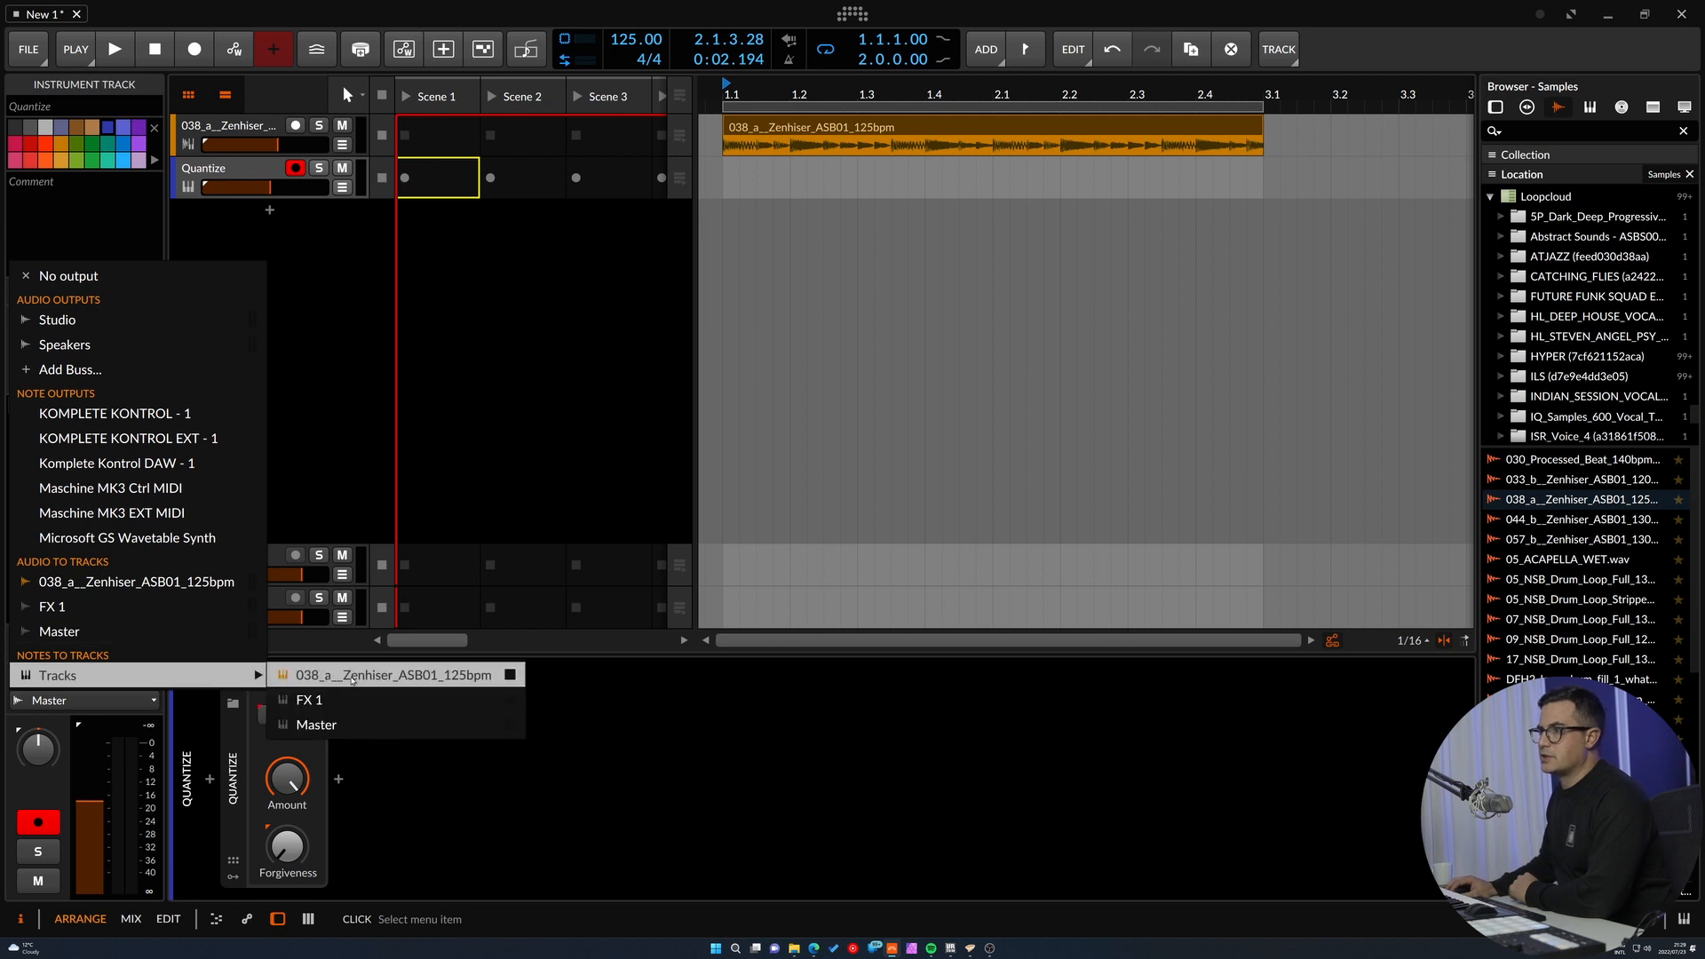
pyautogui.click(353, 676)
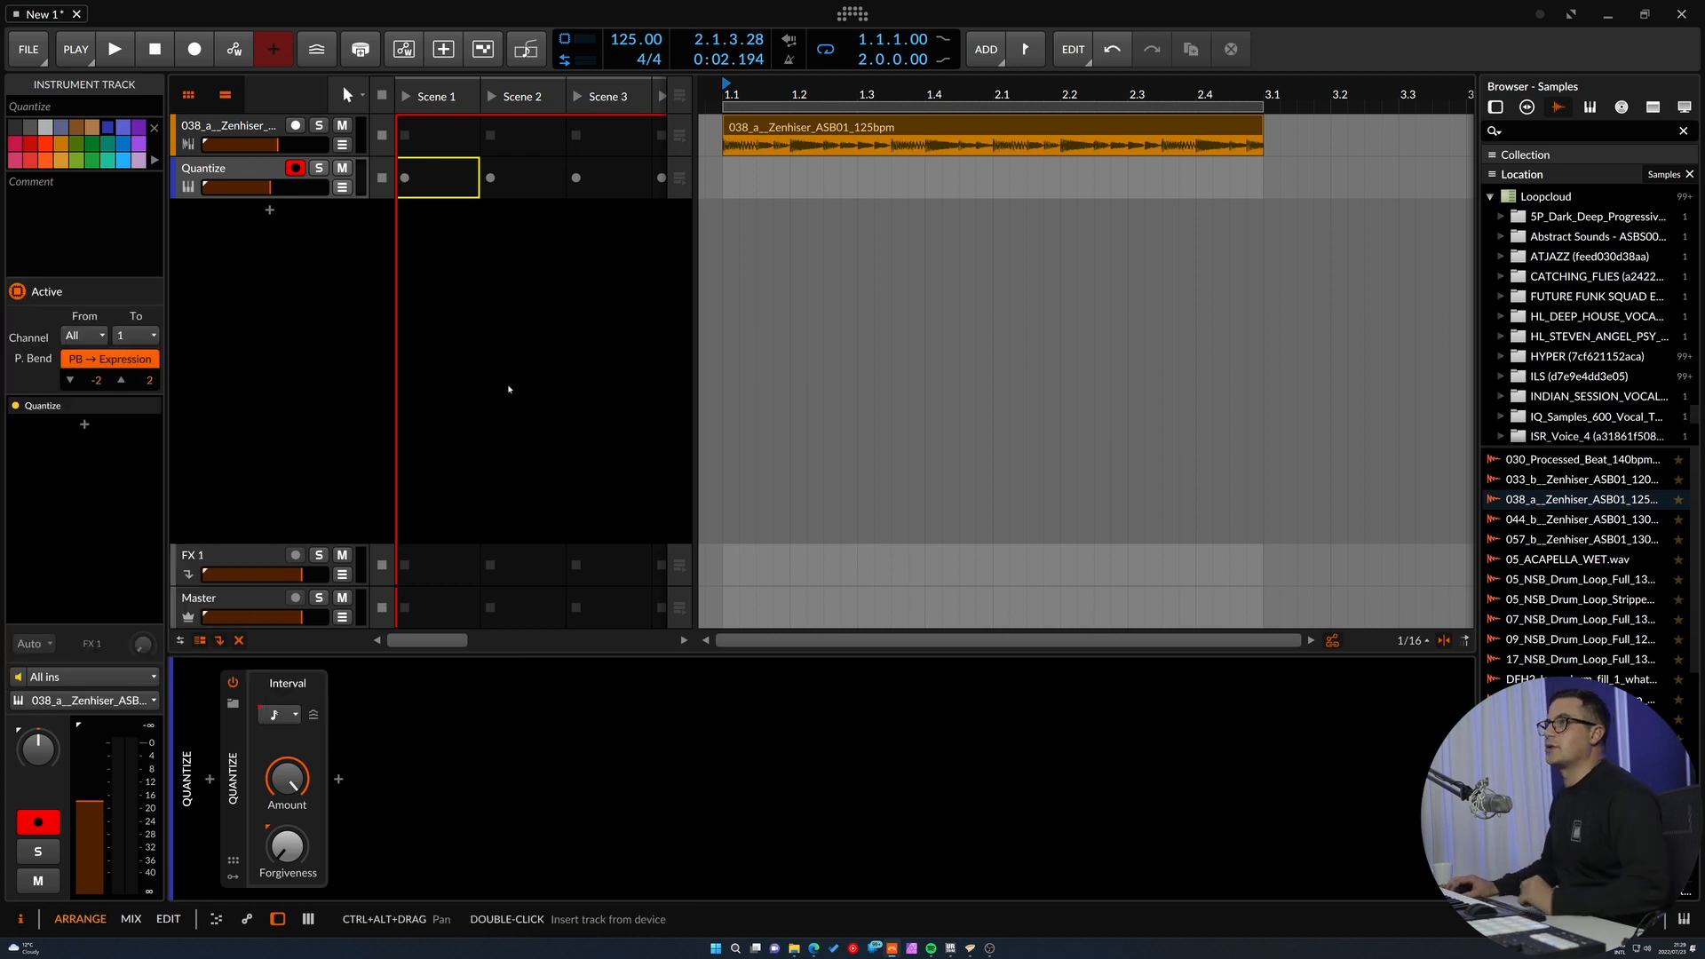
pyautogui.click(240, 135)
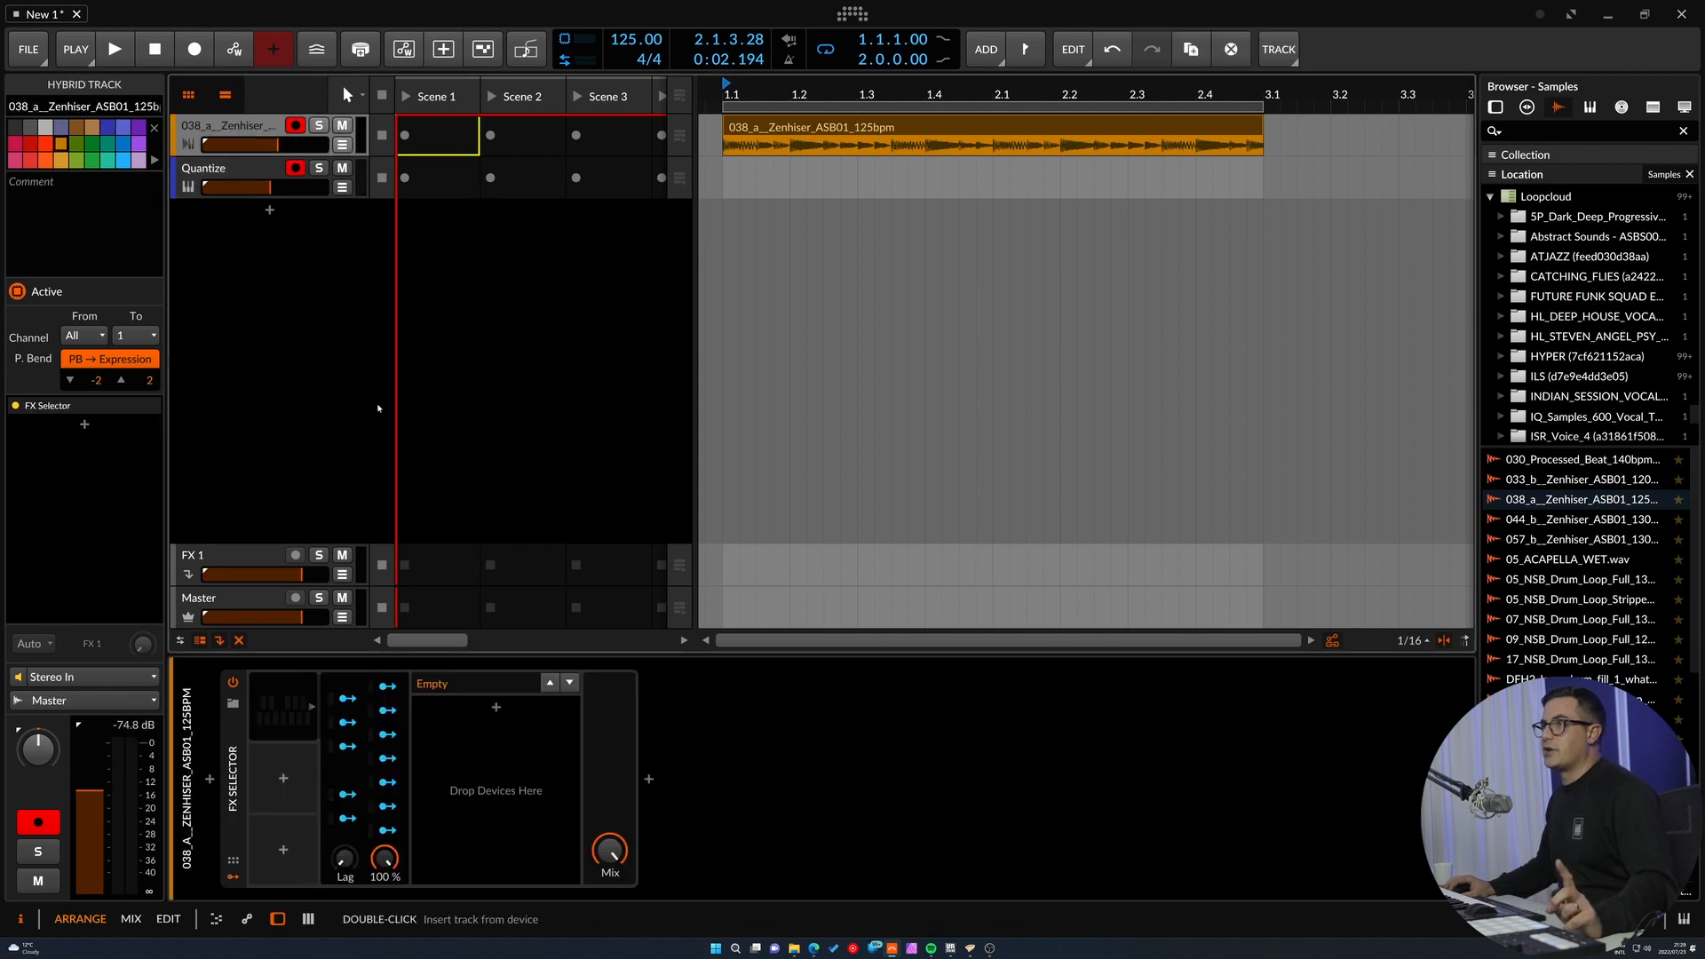
pyautogui.click(294, 169)
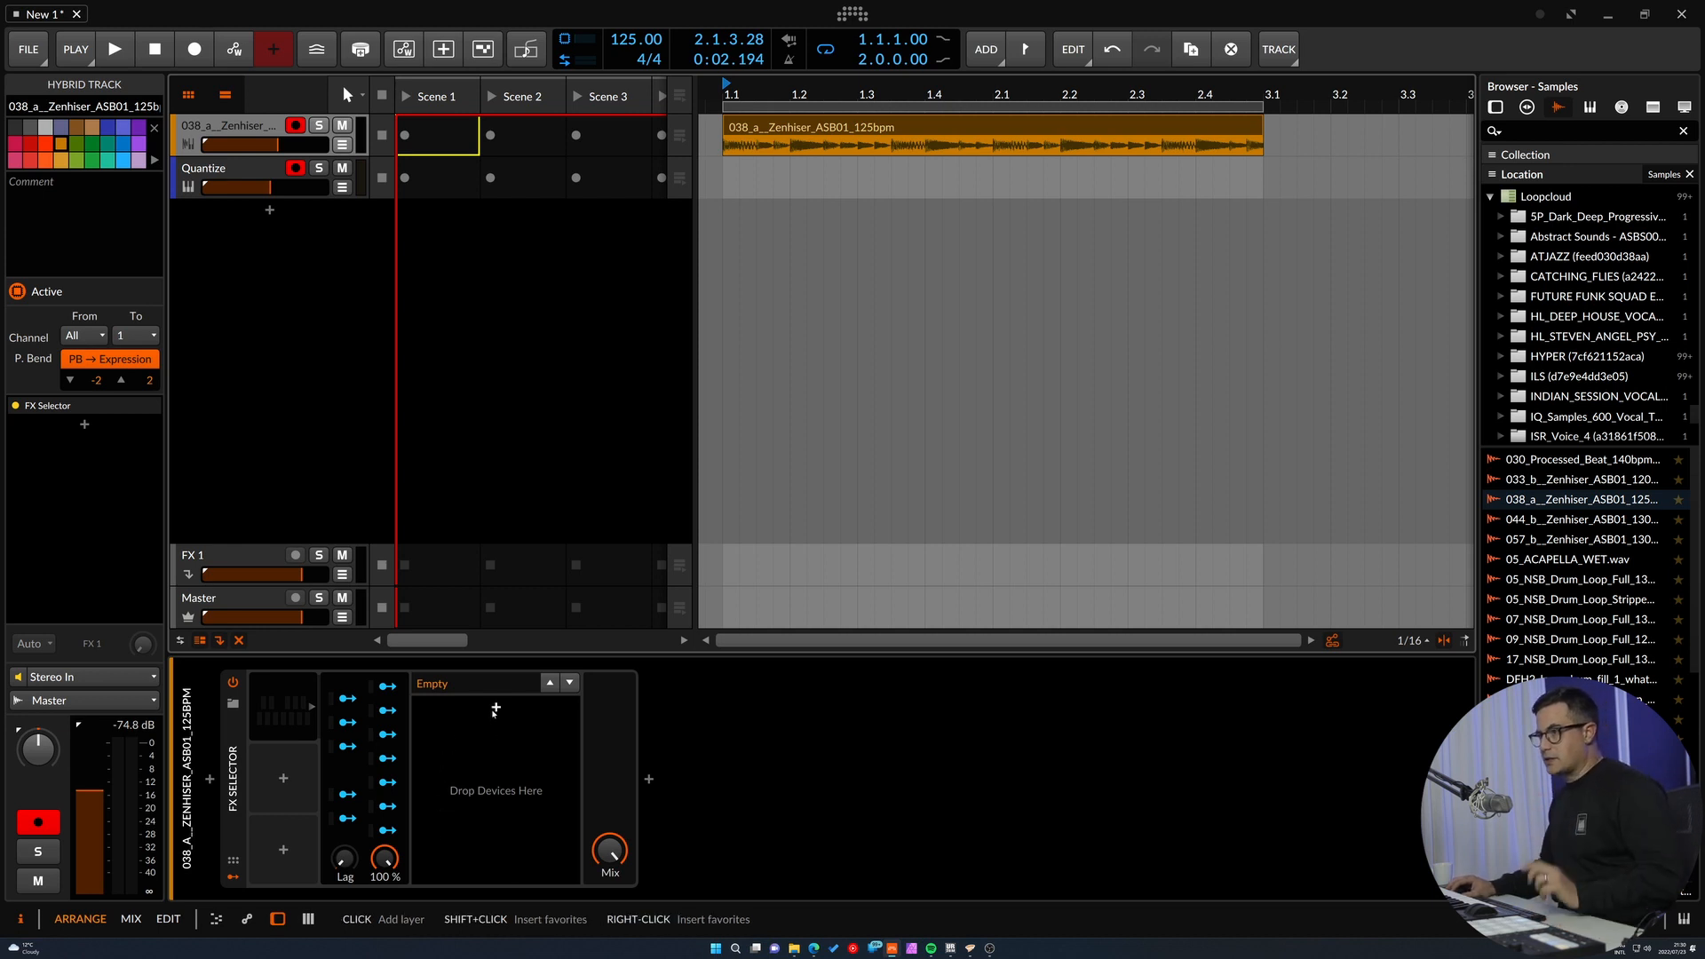
# Add two empty layers to the FX Selector without inserting any devices.
pyautogui.doubleClick(497, 773)
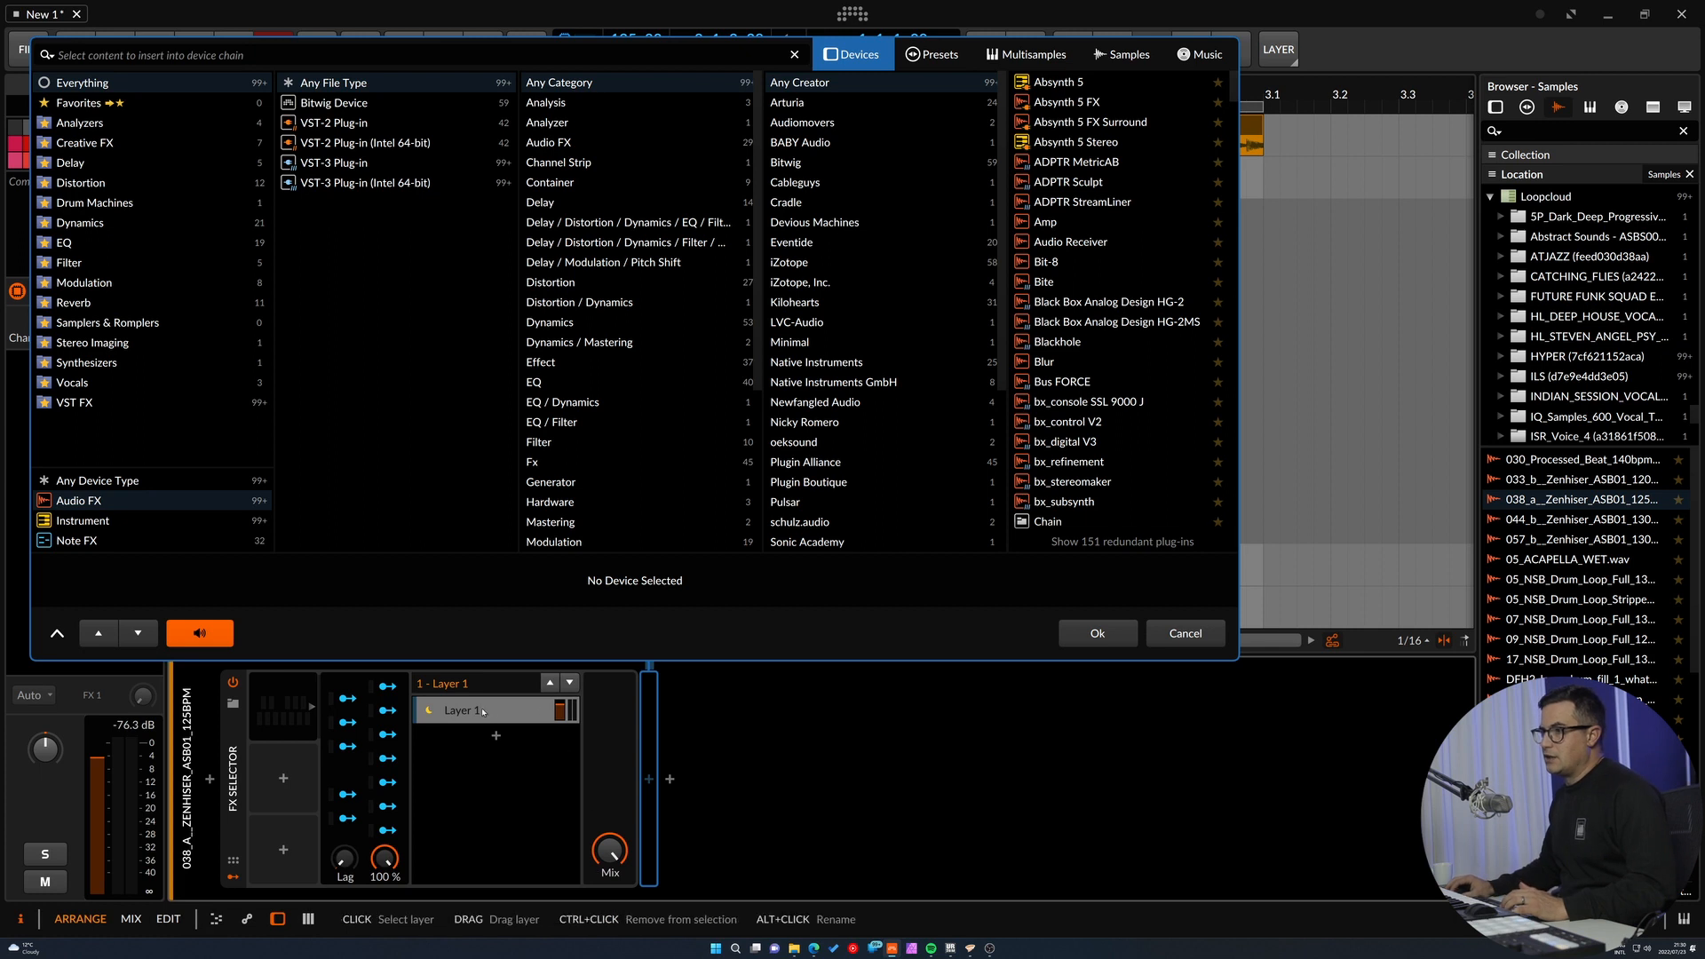
pyautogui.press('Escape')
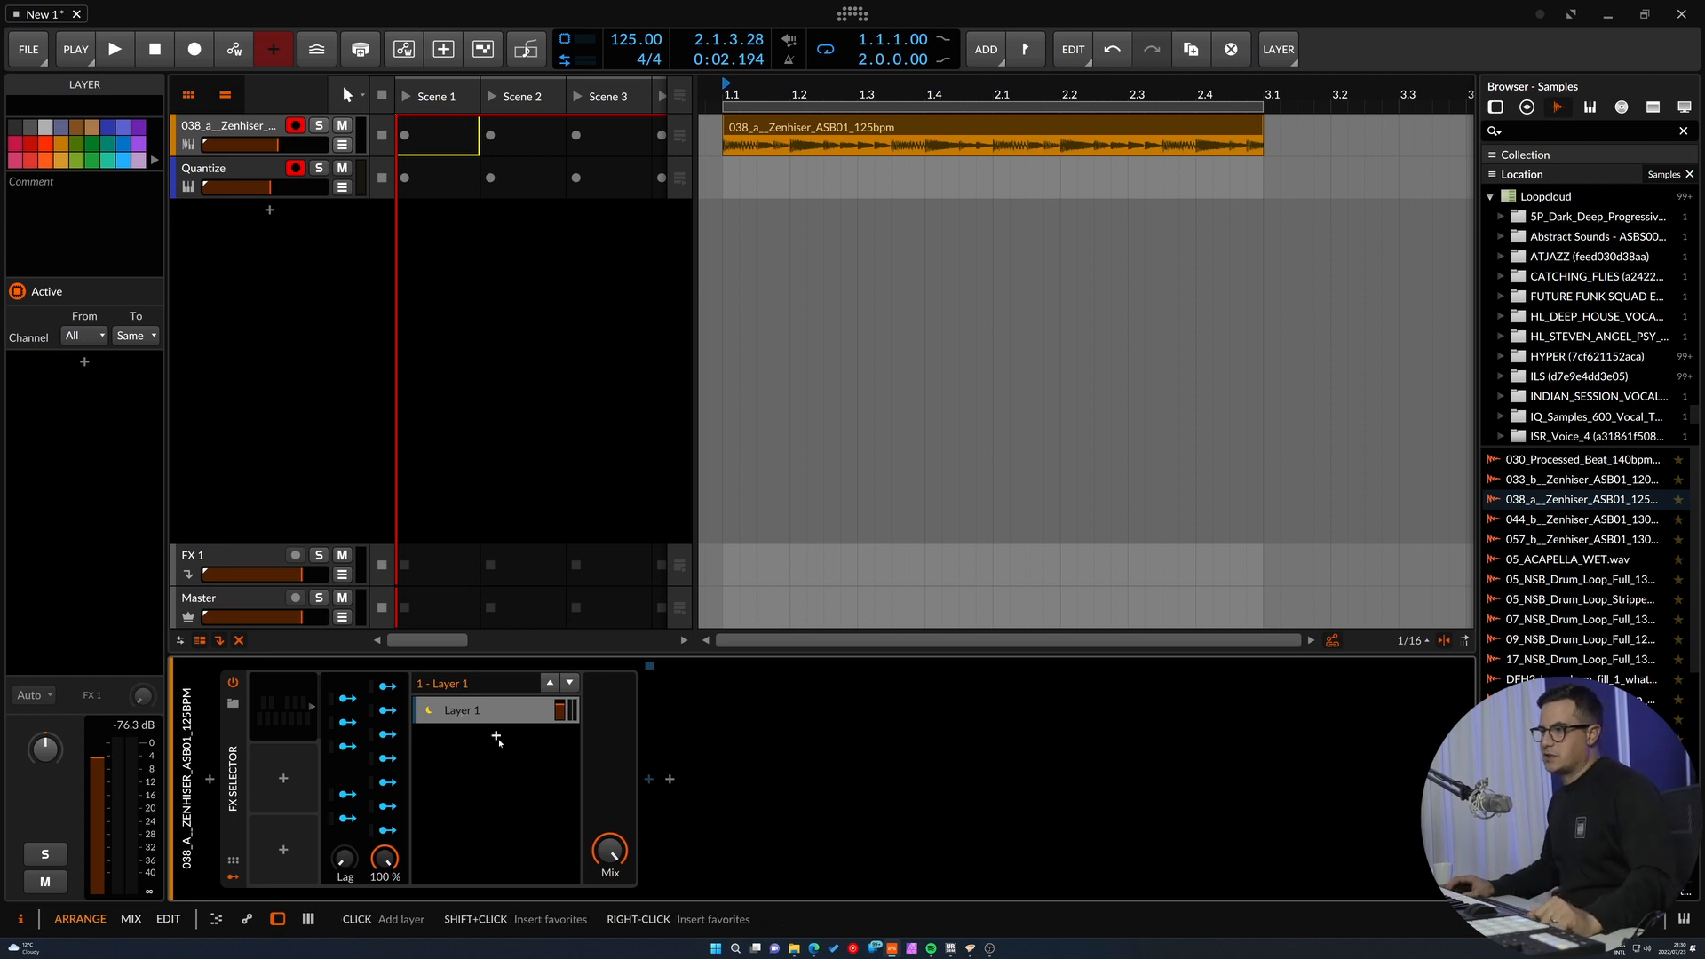
pyautogui.click(497, 737)
pyautogui.click(1099, 644)
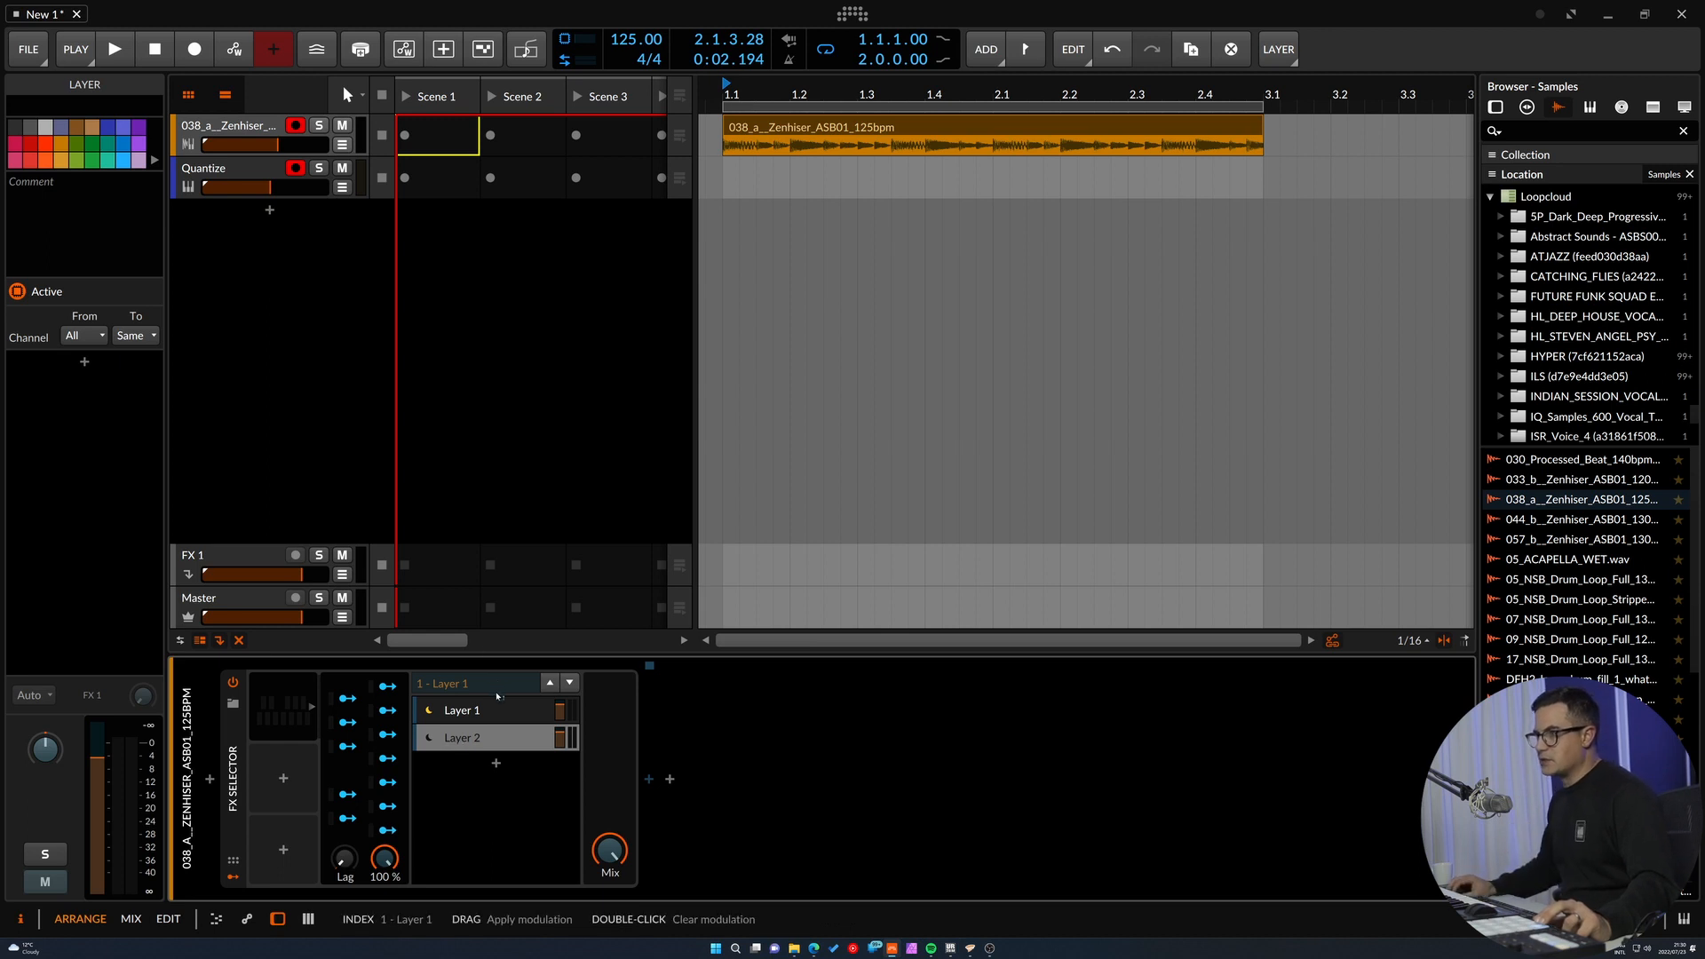
# Map the Pitch-12 modulator's C output to the FX Selector's layer index with an amount of 1.000.
pyautogui.moveTo(460, 684); pyautogui.dragTo(460, 621)
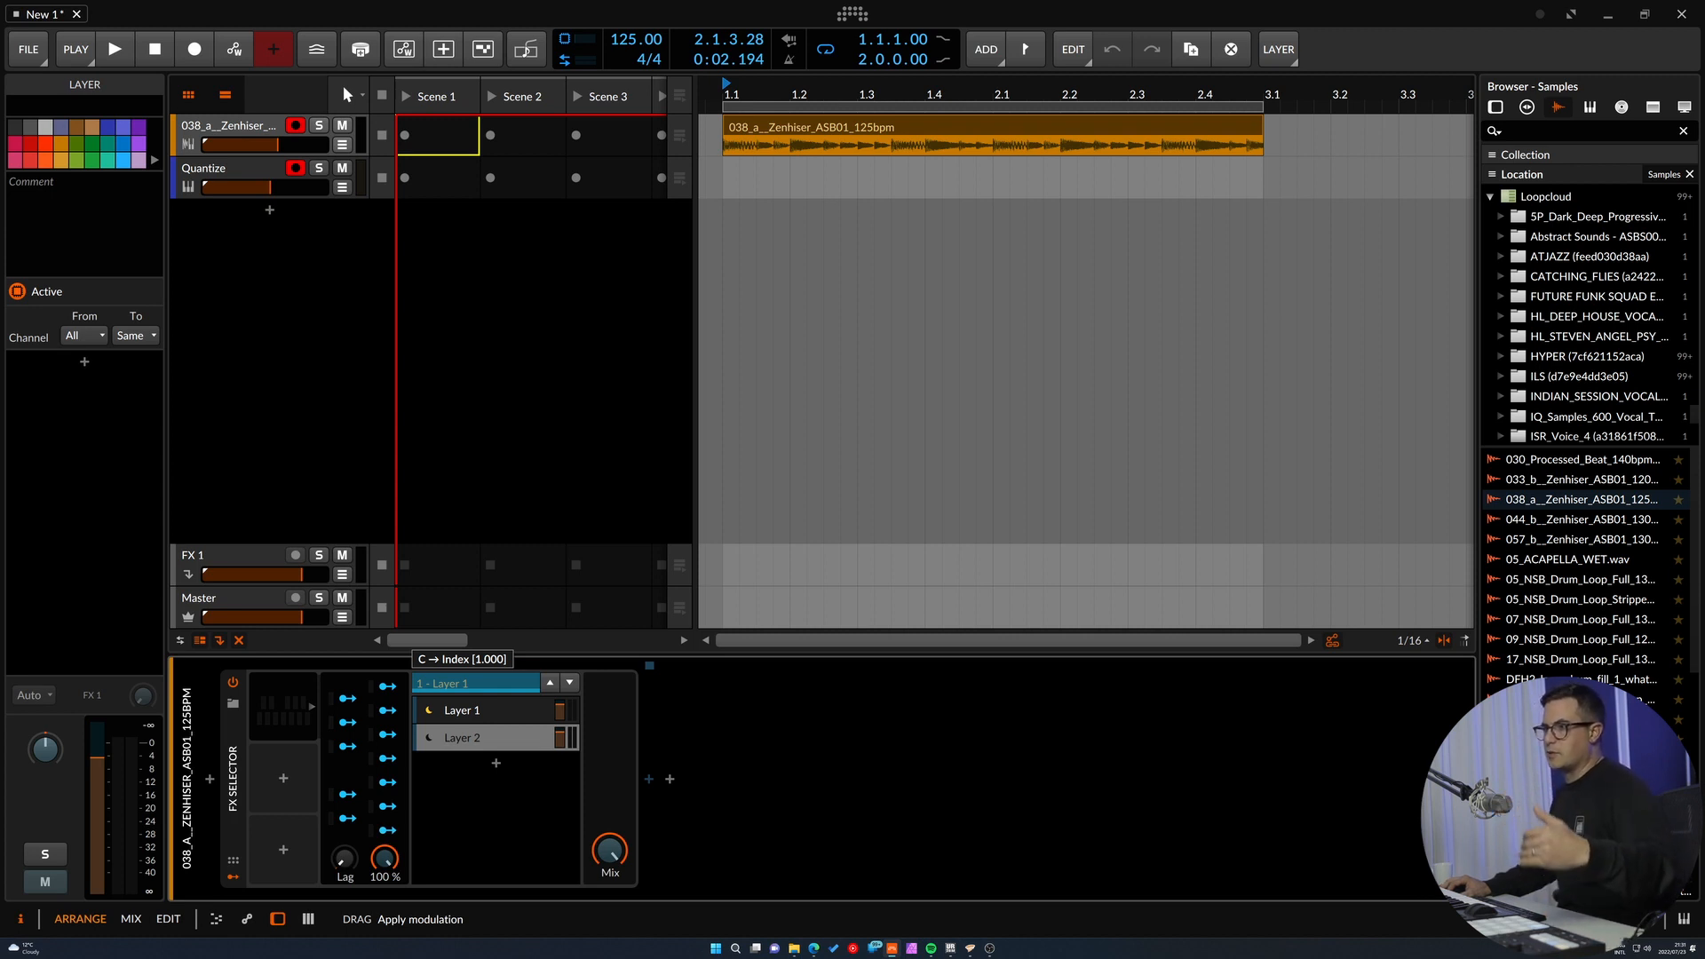
# Finish mapping the C output to the layer index at 1.000, and add an empty third layer to the FX Selector.
pyautogui.moveTo(476, 683); pyautogui.dragTo(476, 657)
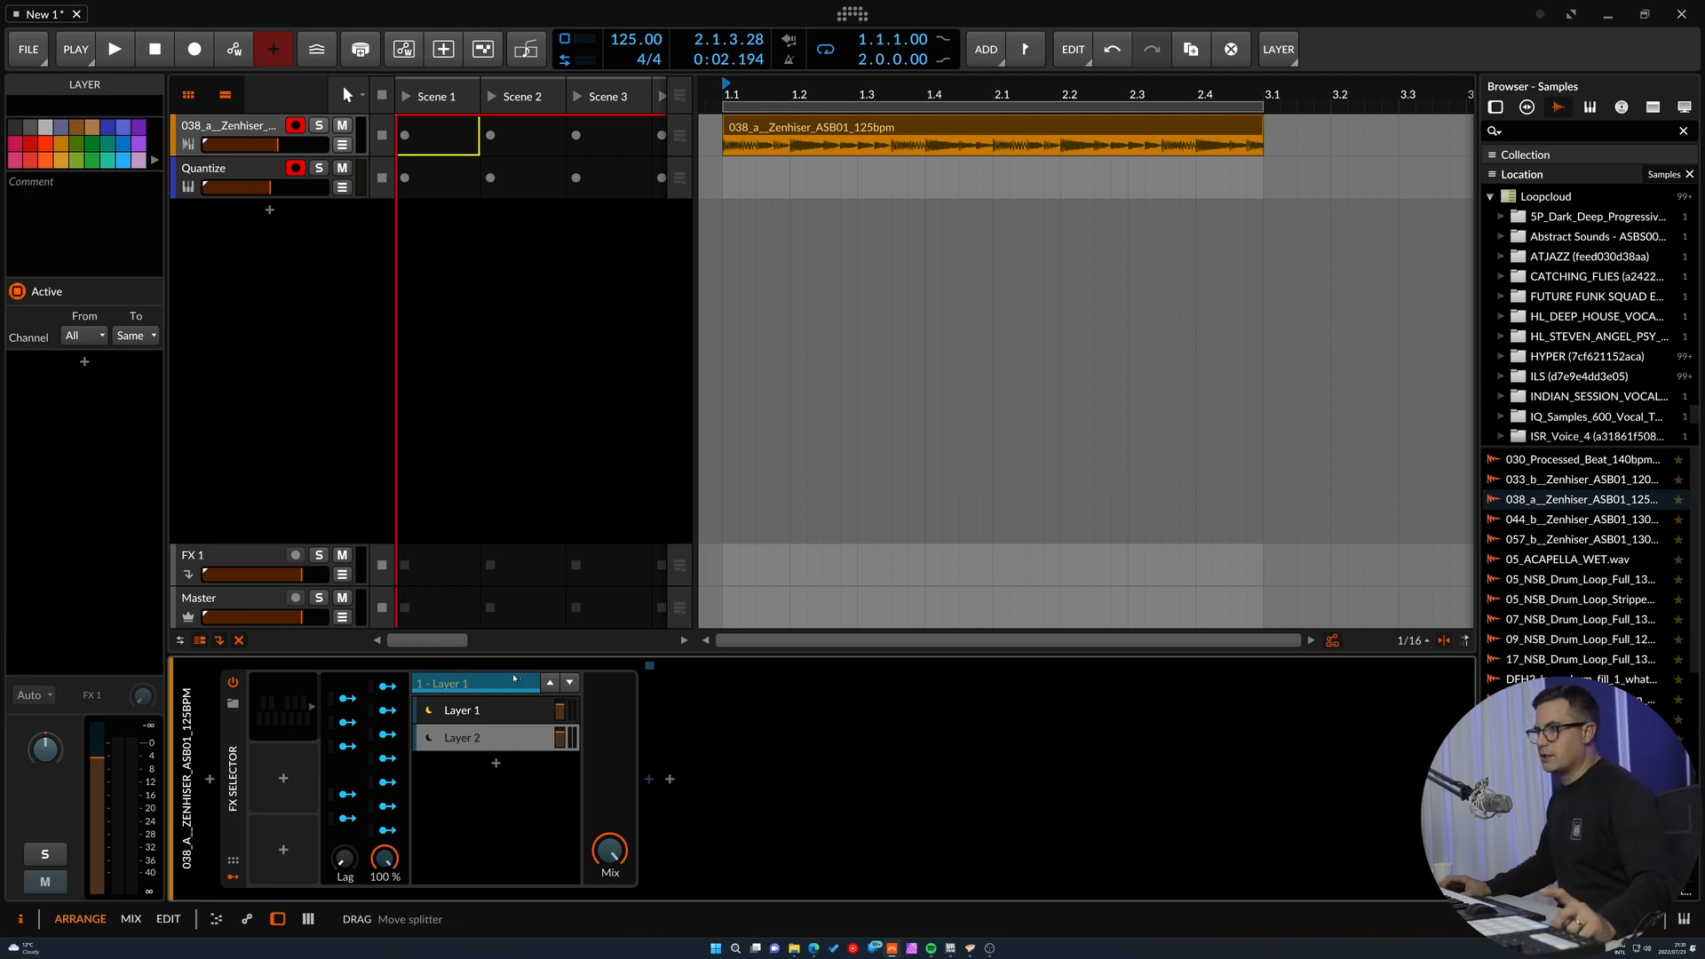
pyautogui.click(388, 830)
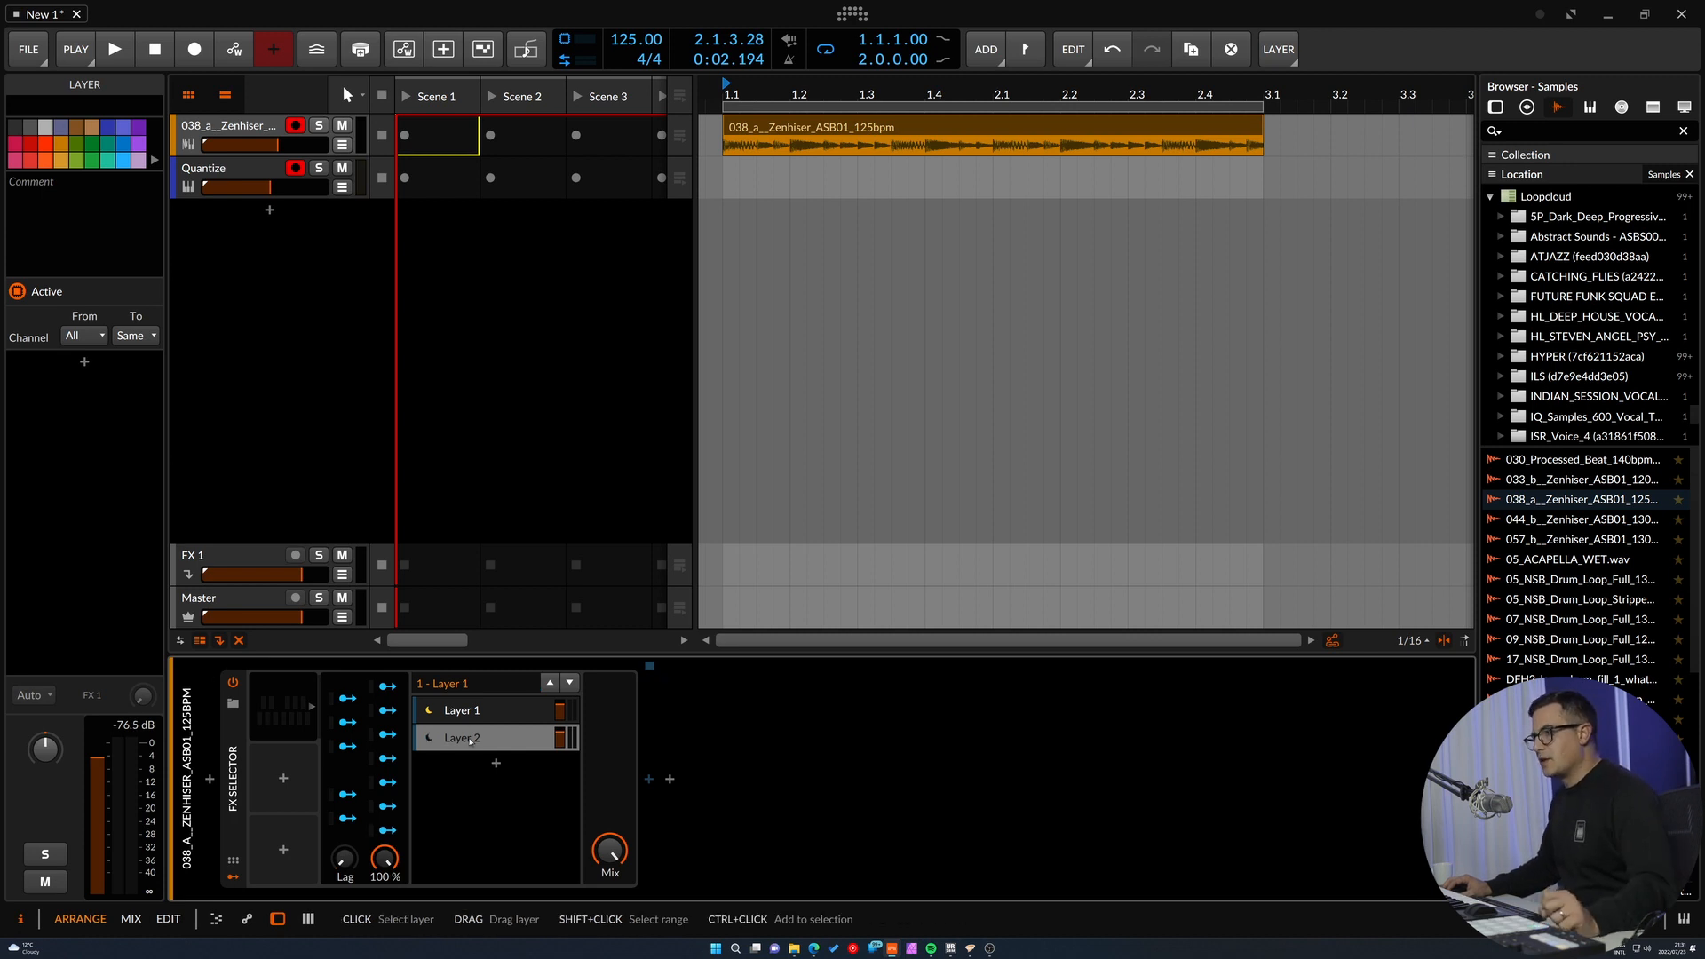
pyautogui.doubleClick(477, 762)
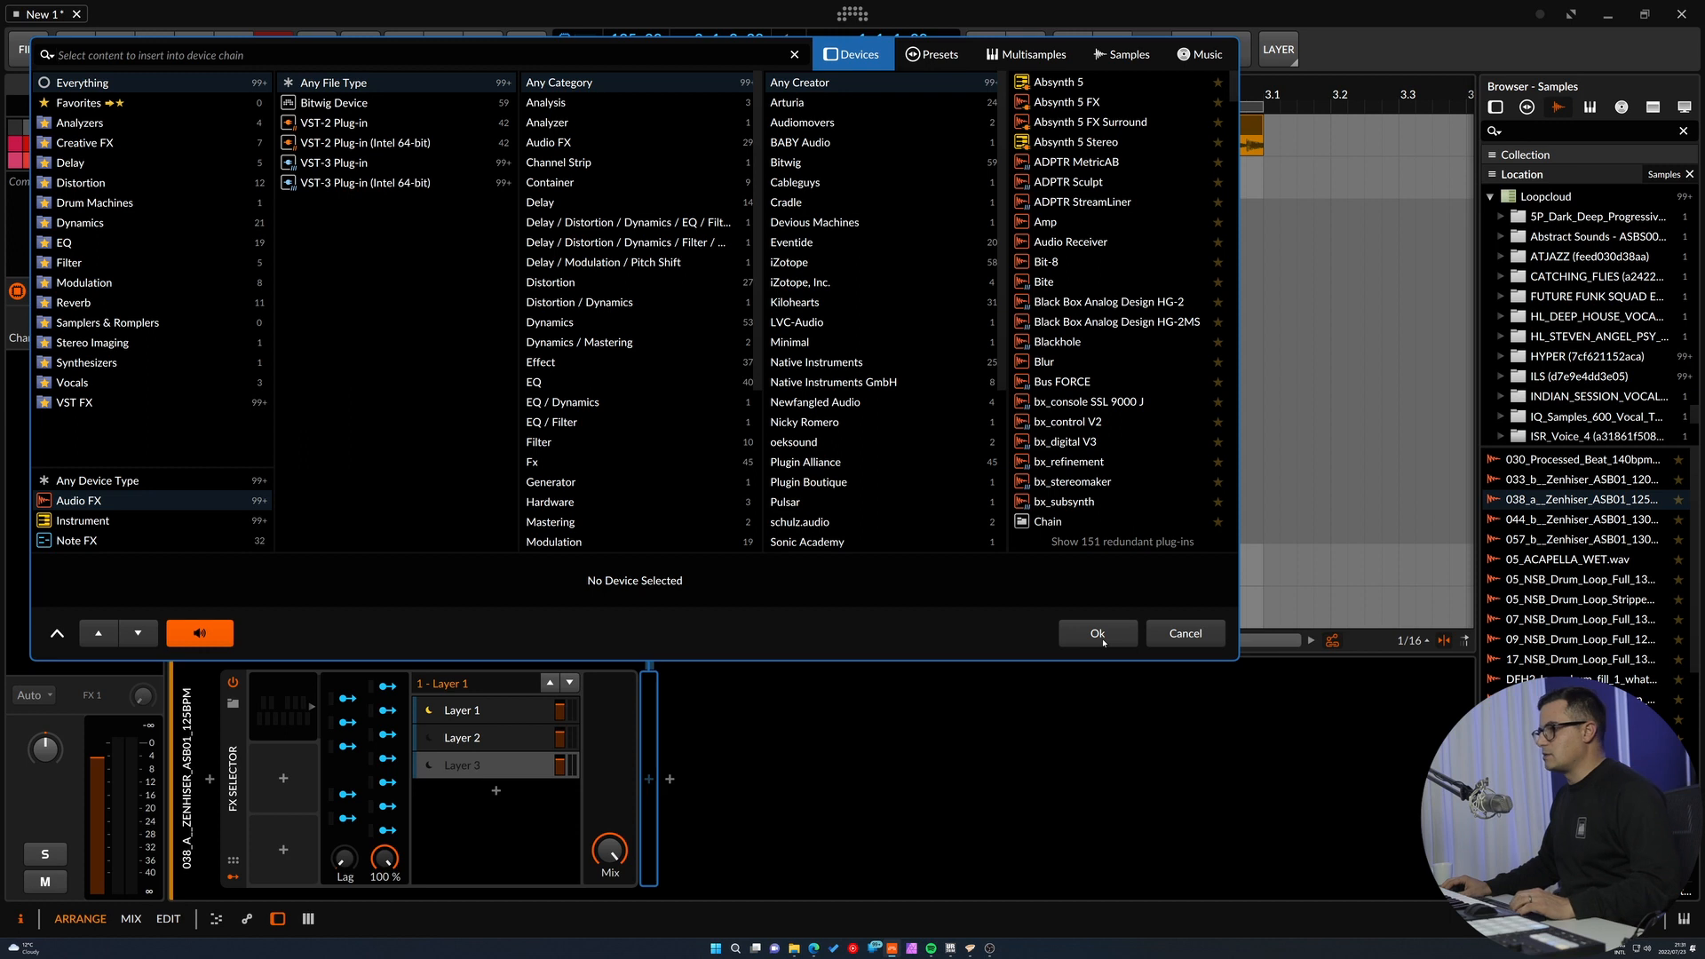
pyautogui.click(1102, 638)
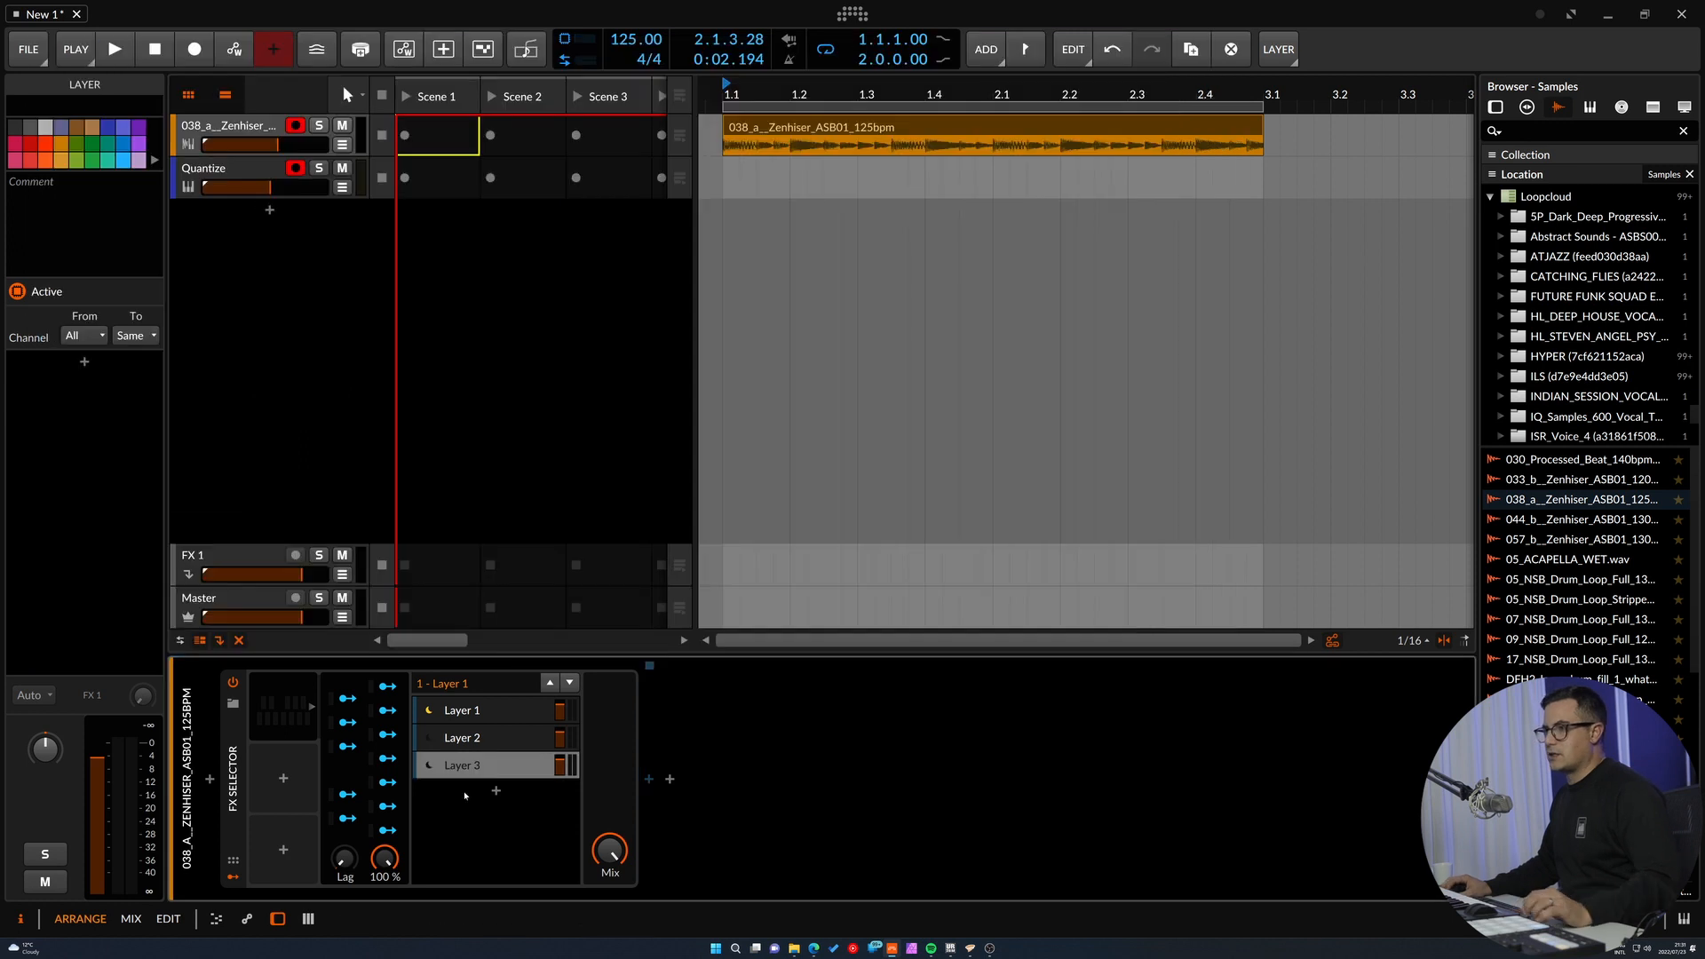
# Map the Pitch-12 modulator's C# output to the FX Selector's layer index with an amount of 2.000.
pyautogui.click(349, 819)
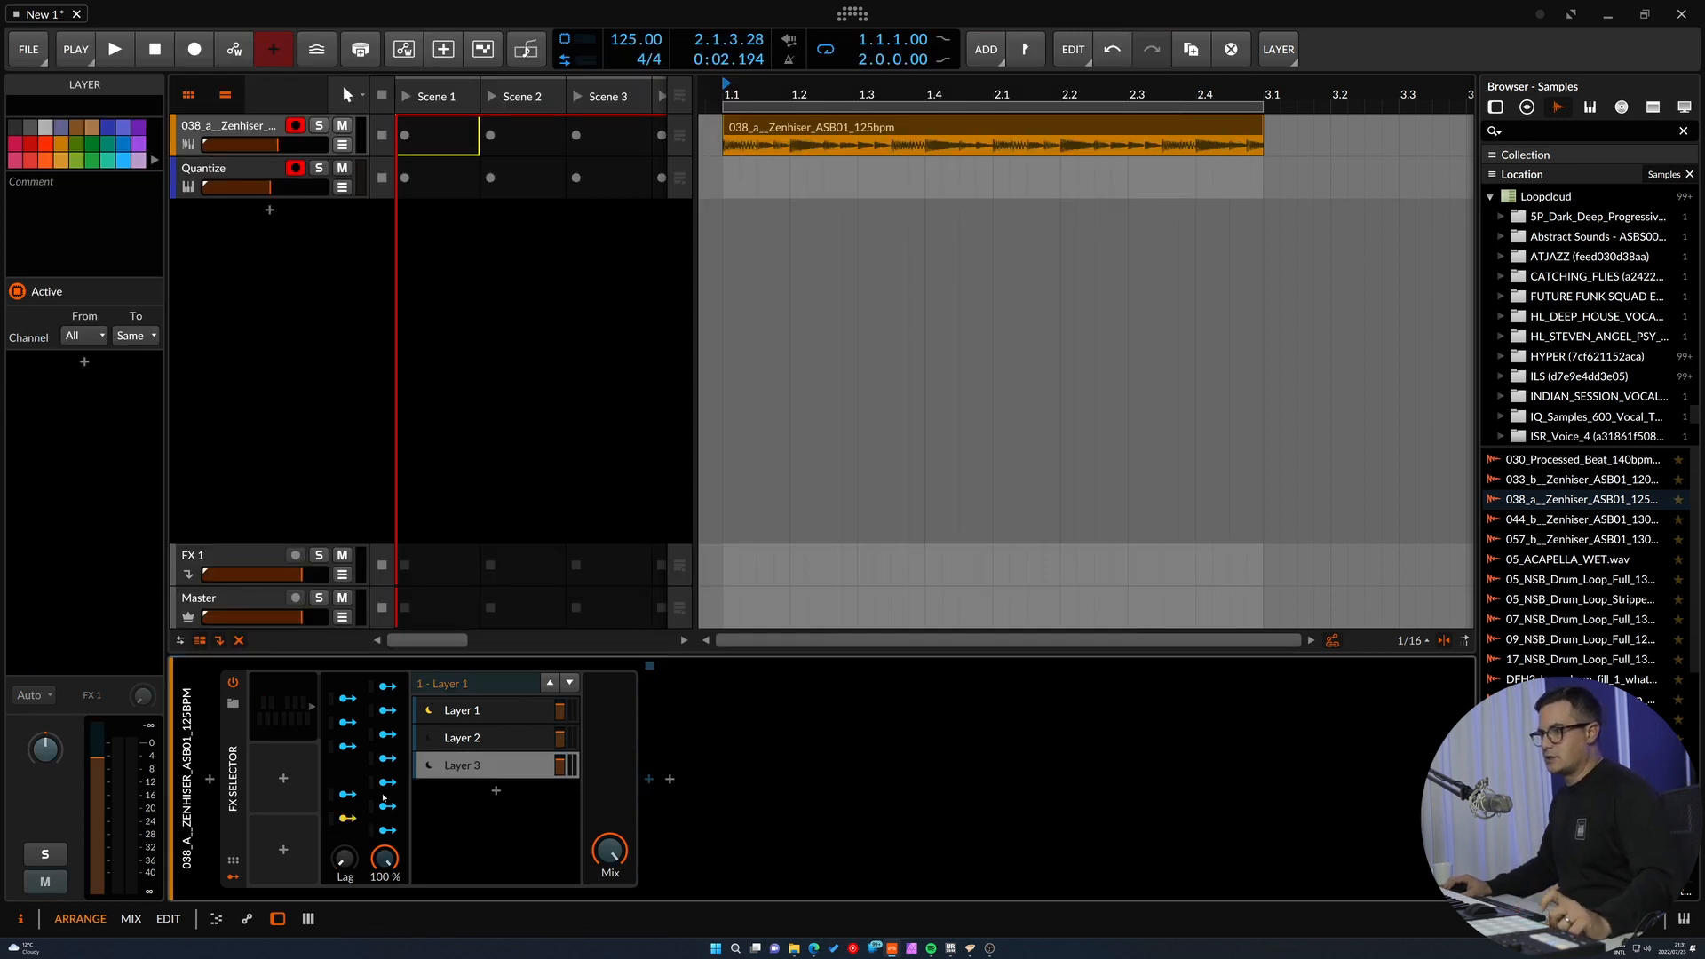
pyautogui.click(478, 683)
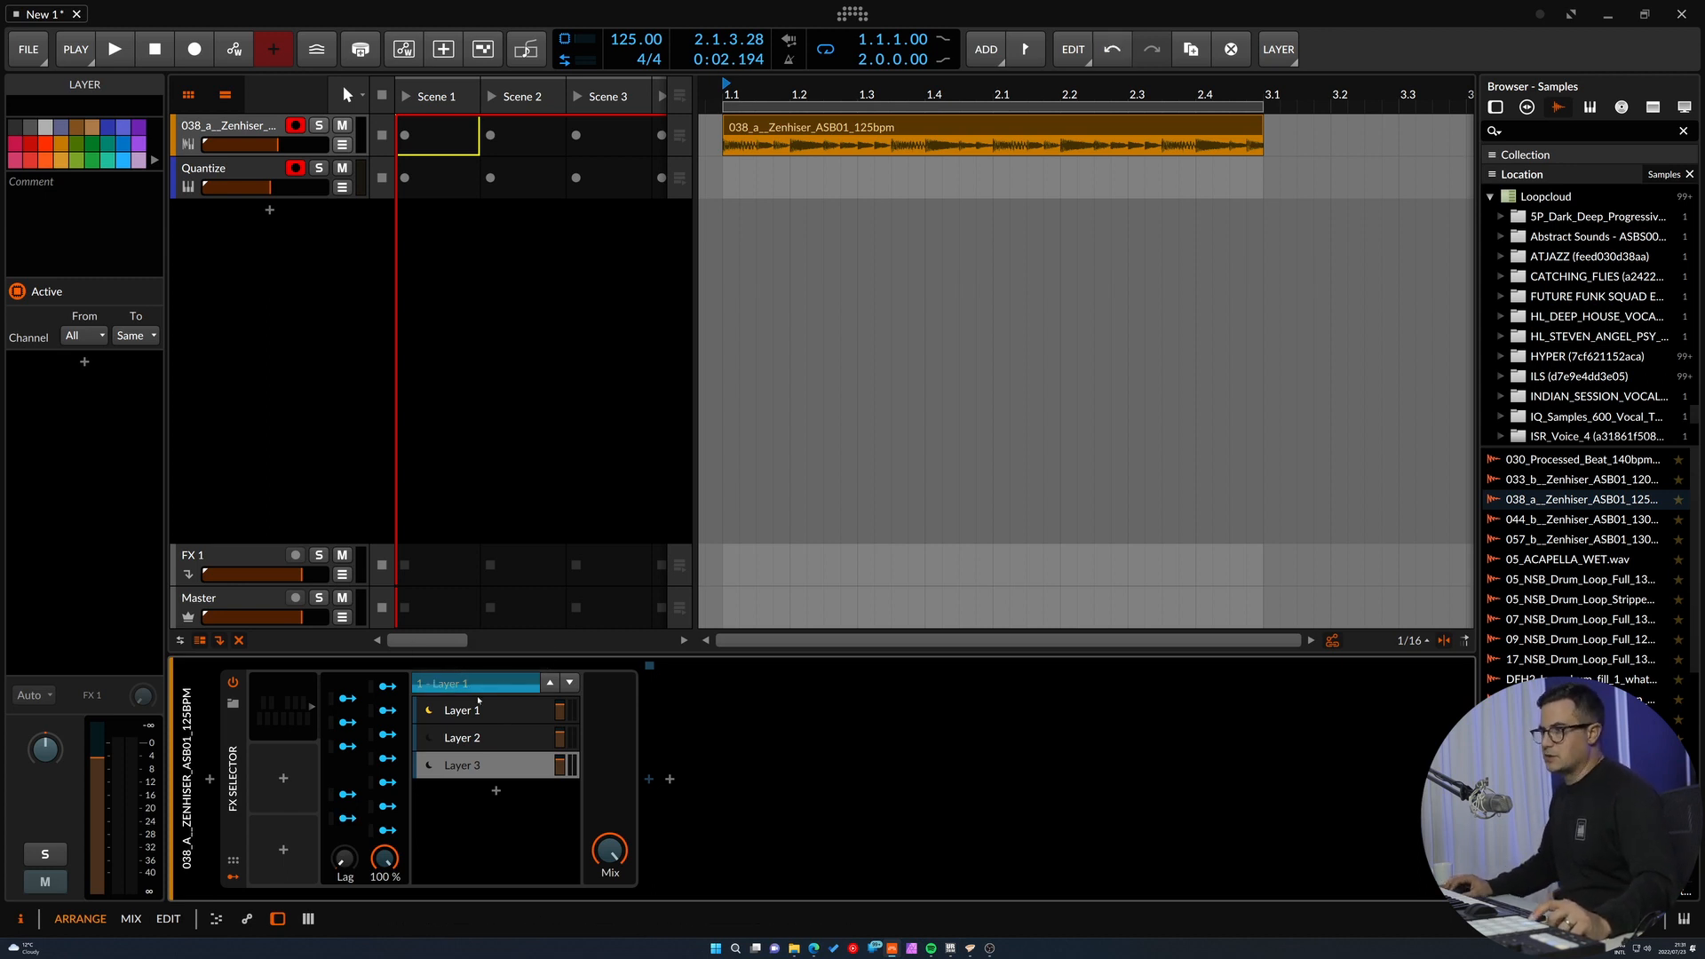
pyautogui.click(348, 818)
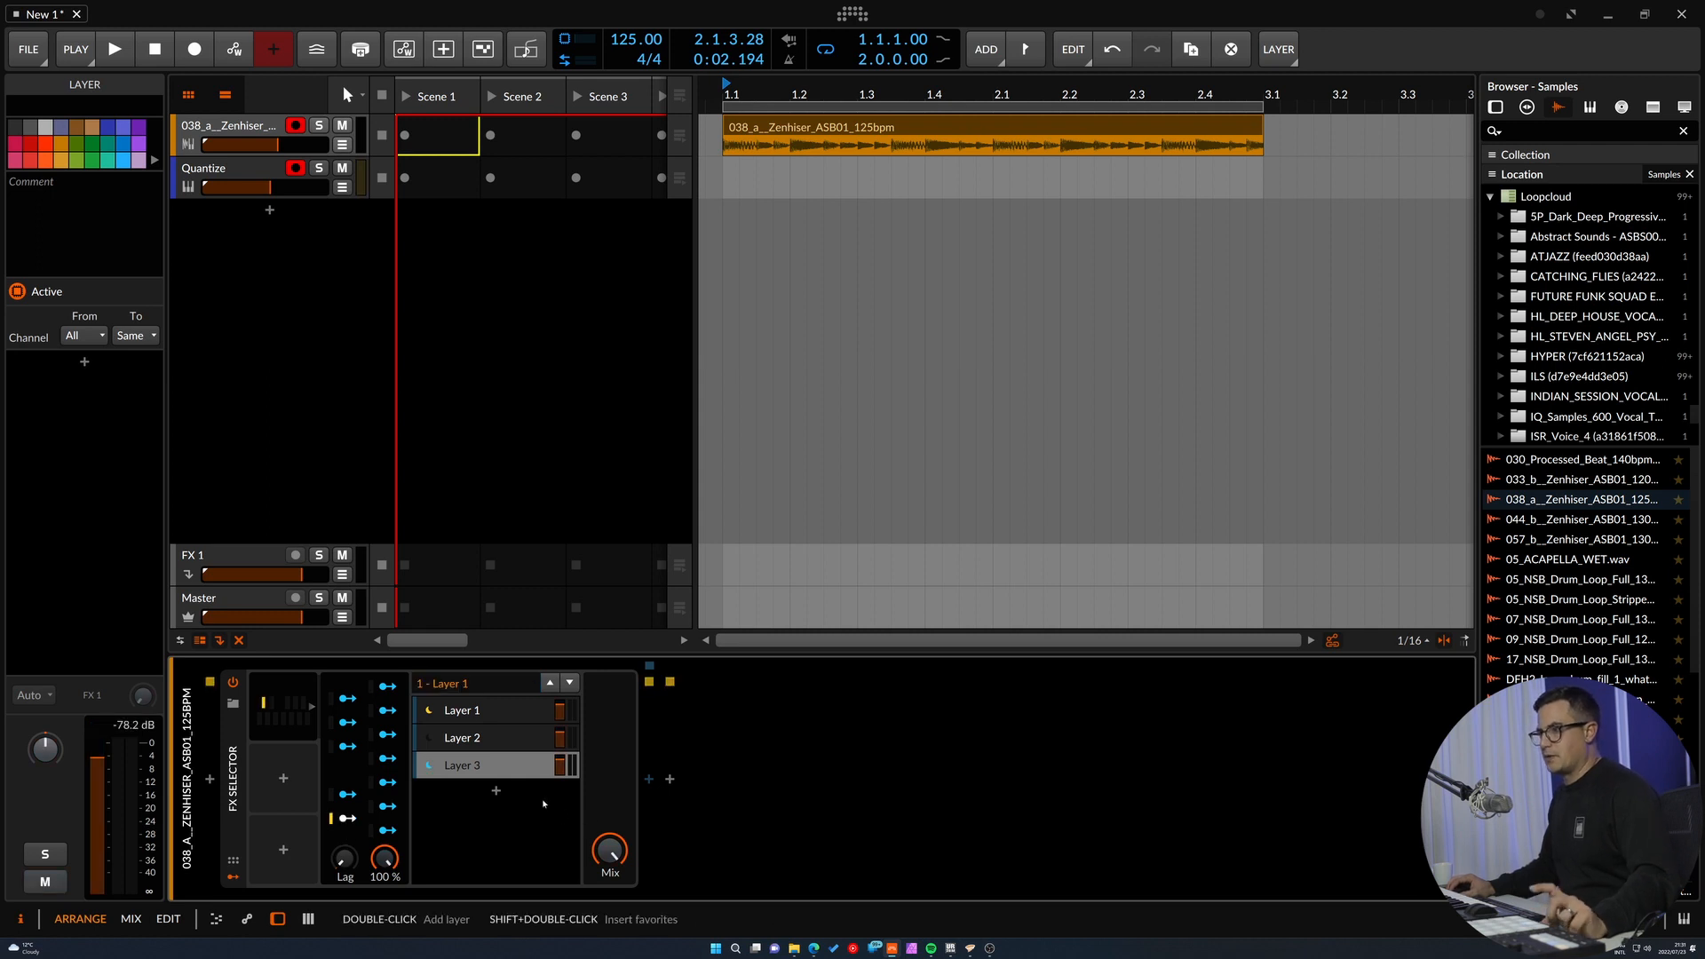
# Add empty fourth and fifth layers to the FX Selector without inserting any devices.
pyautogui.click(497, 791)
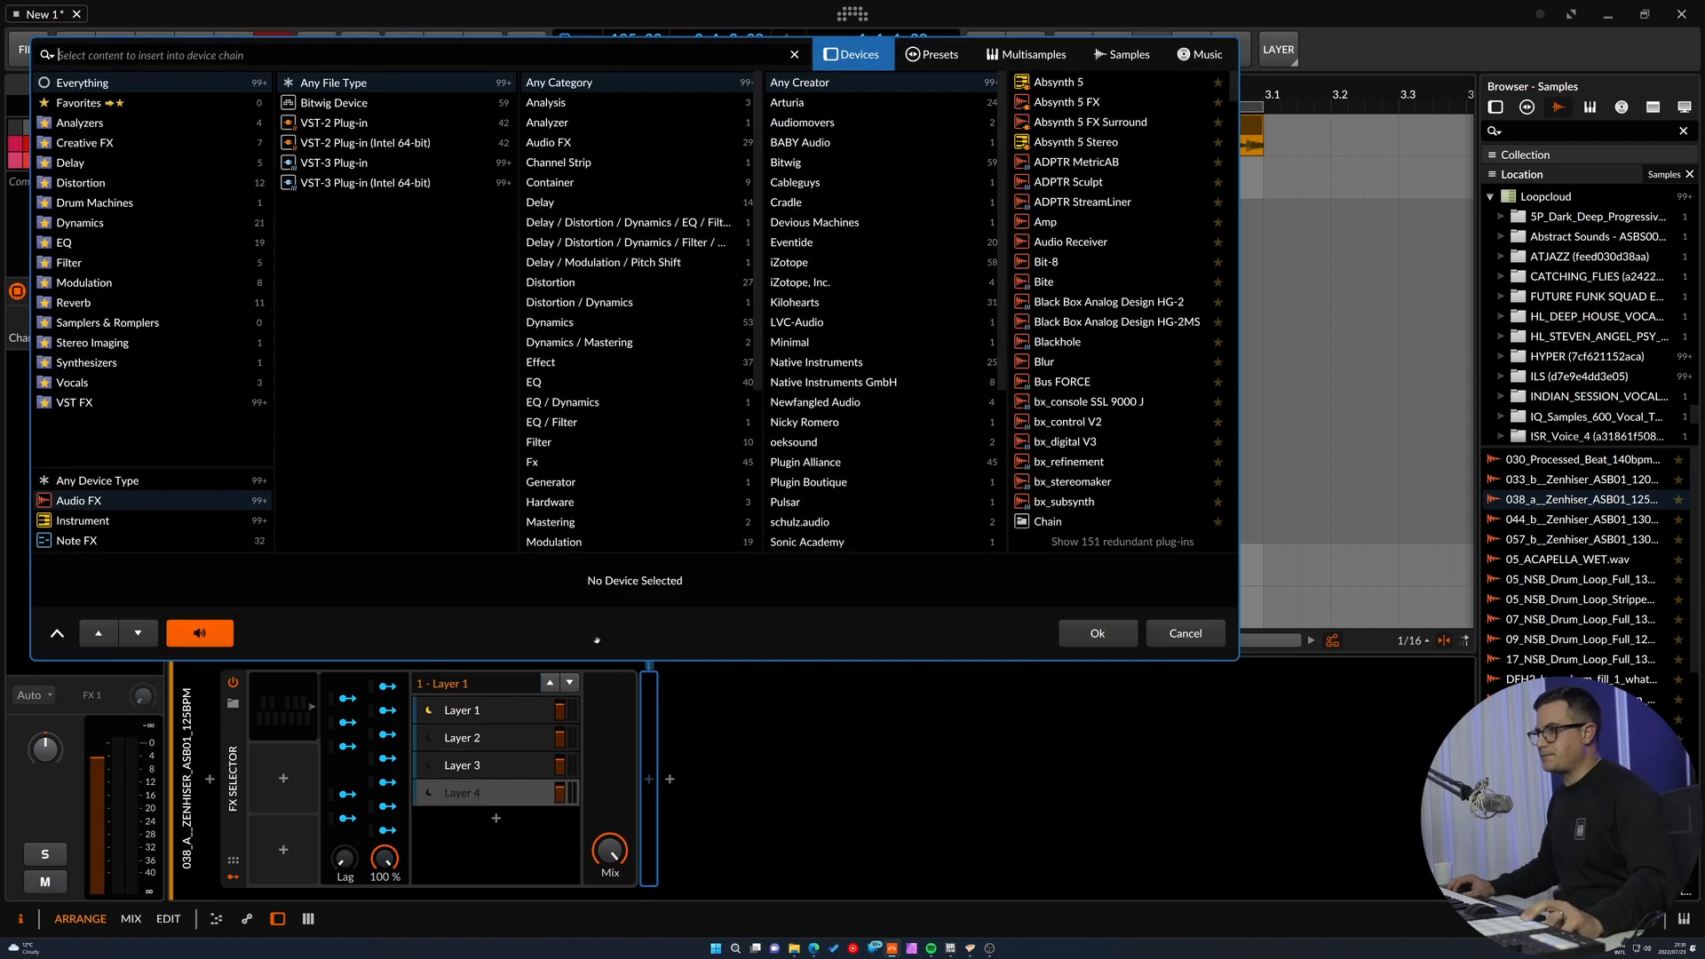
pyautogui.click(1099, 634)
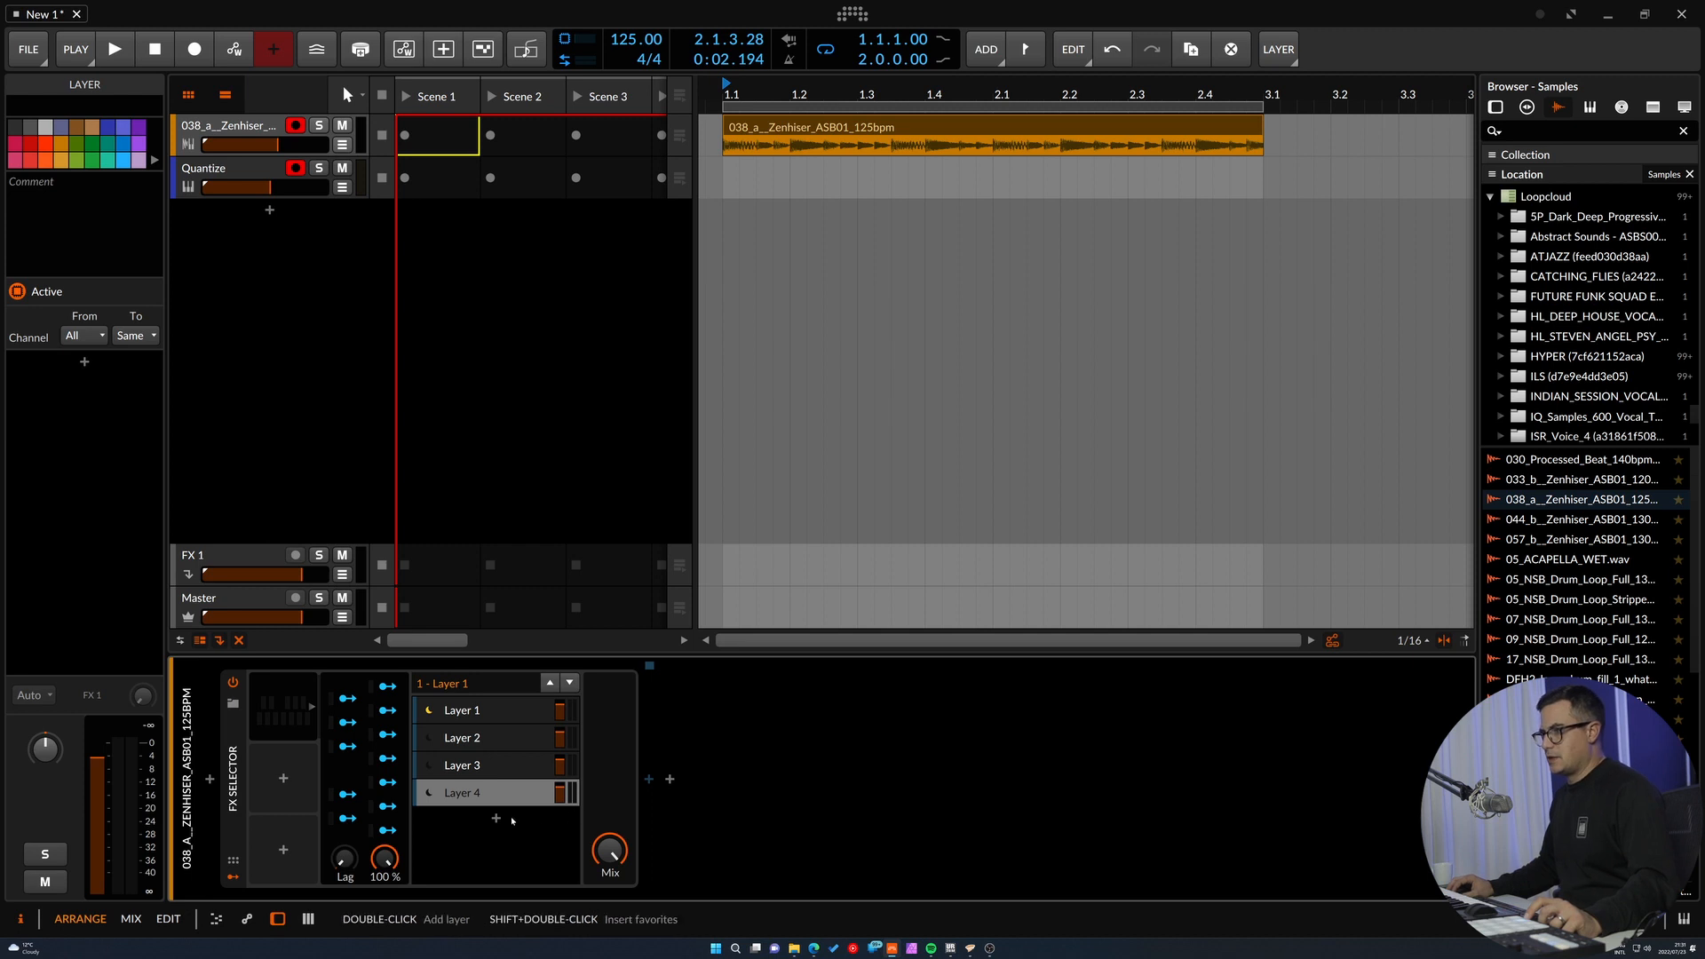
pyautogui.doubleClick(441, 874)
pyautogui.click(1100, 629)
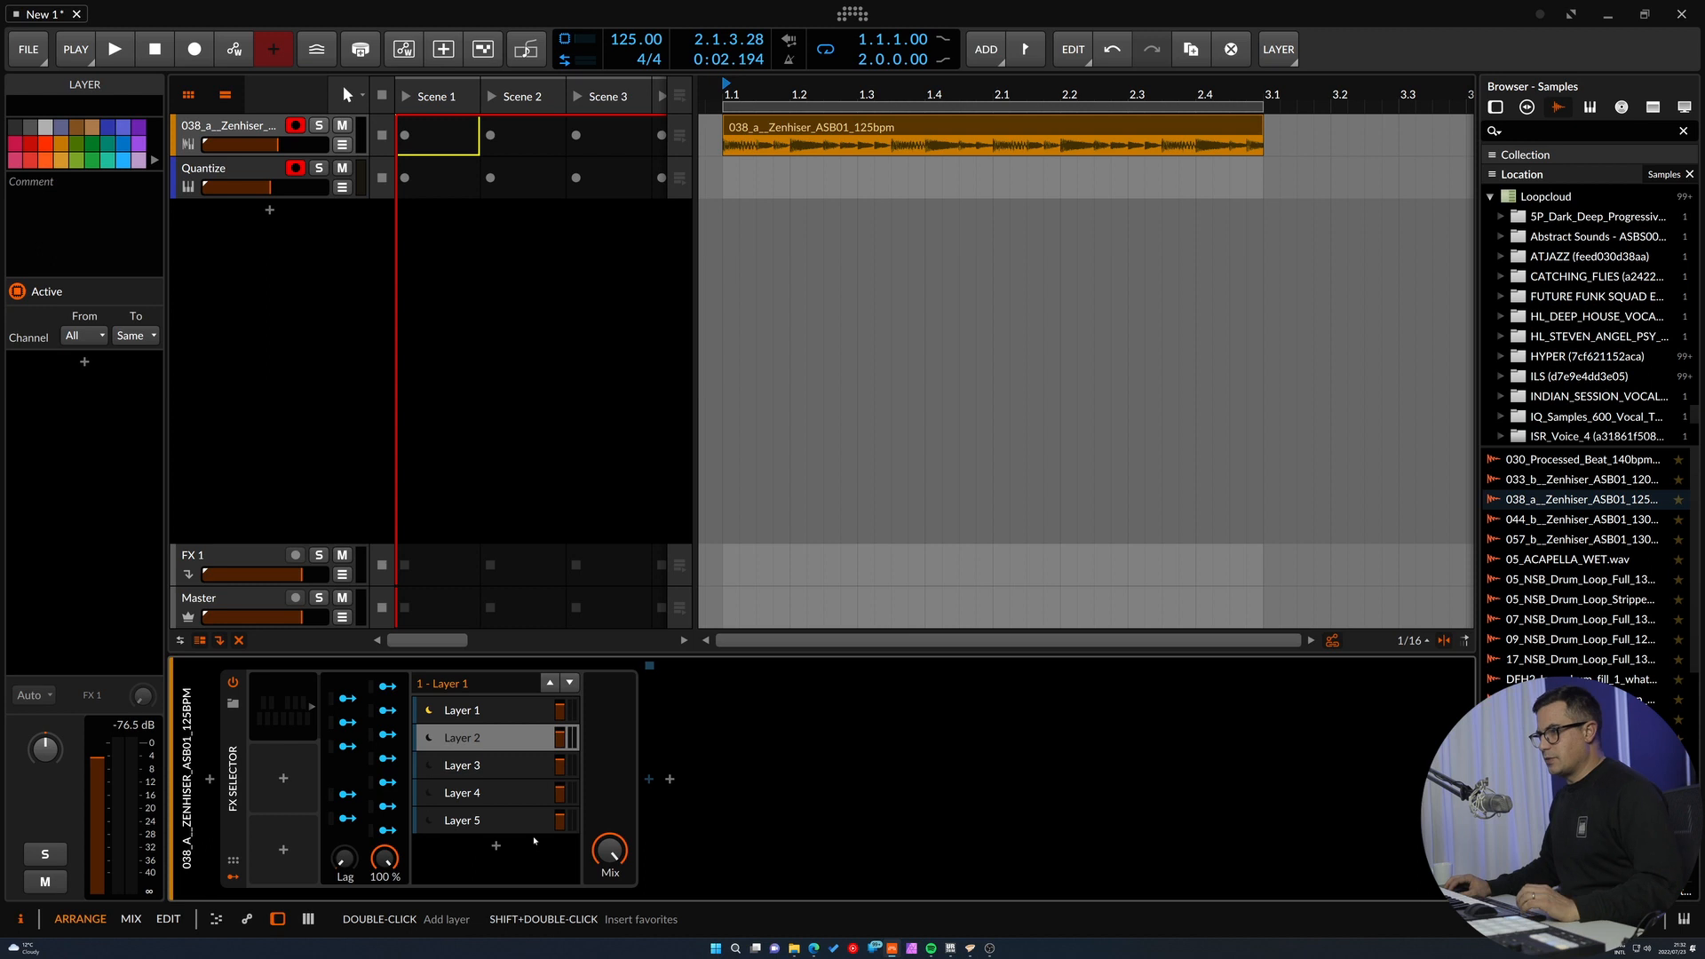
pyautogui.click(649, 780)
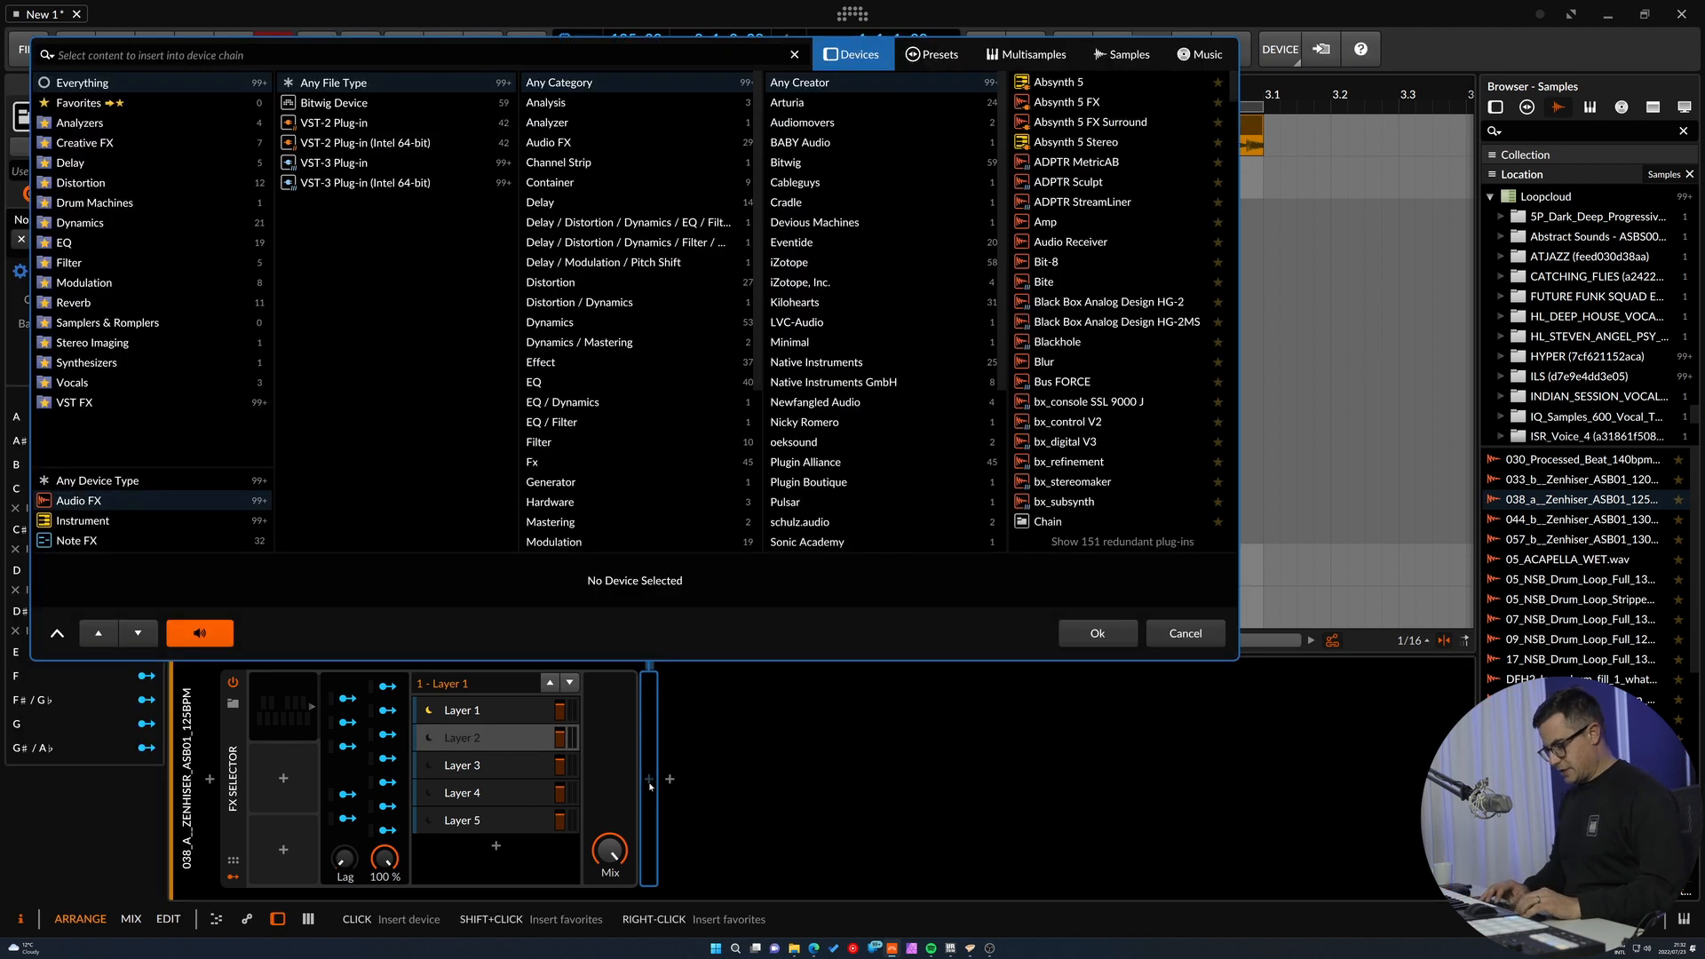
pyautogui.click(465, 739)
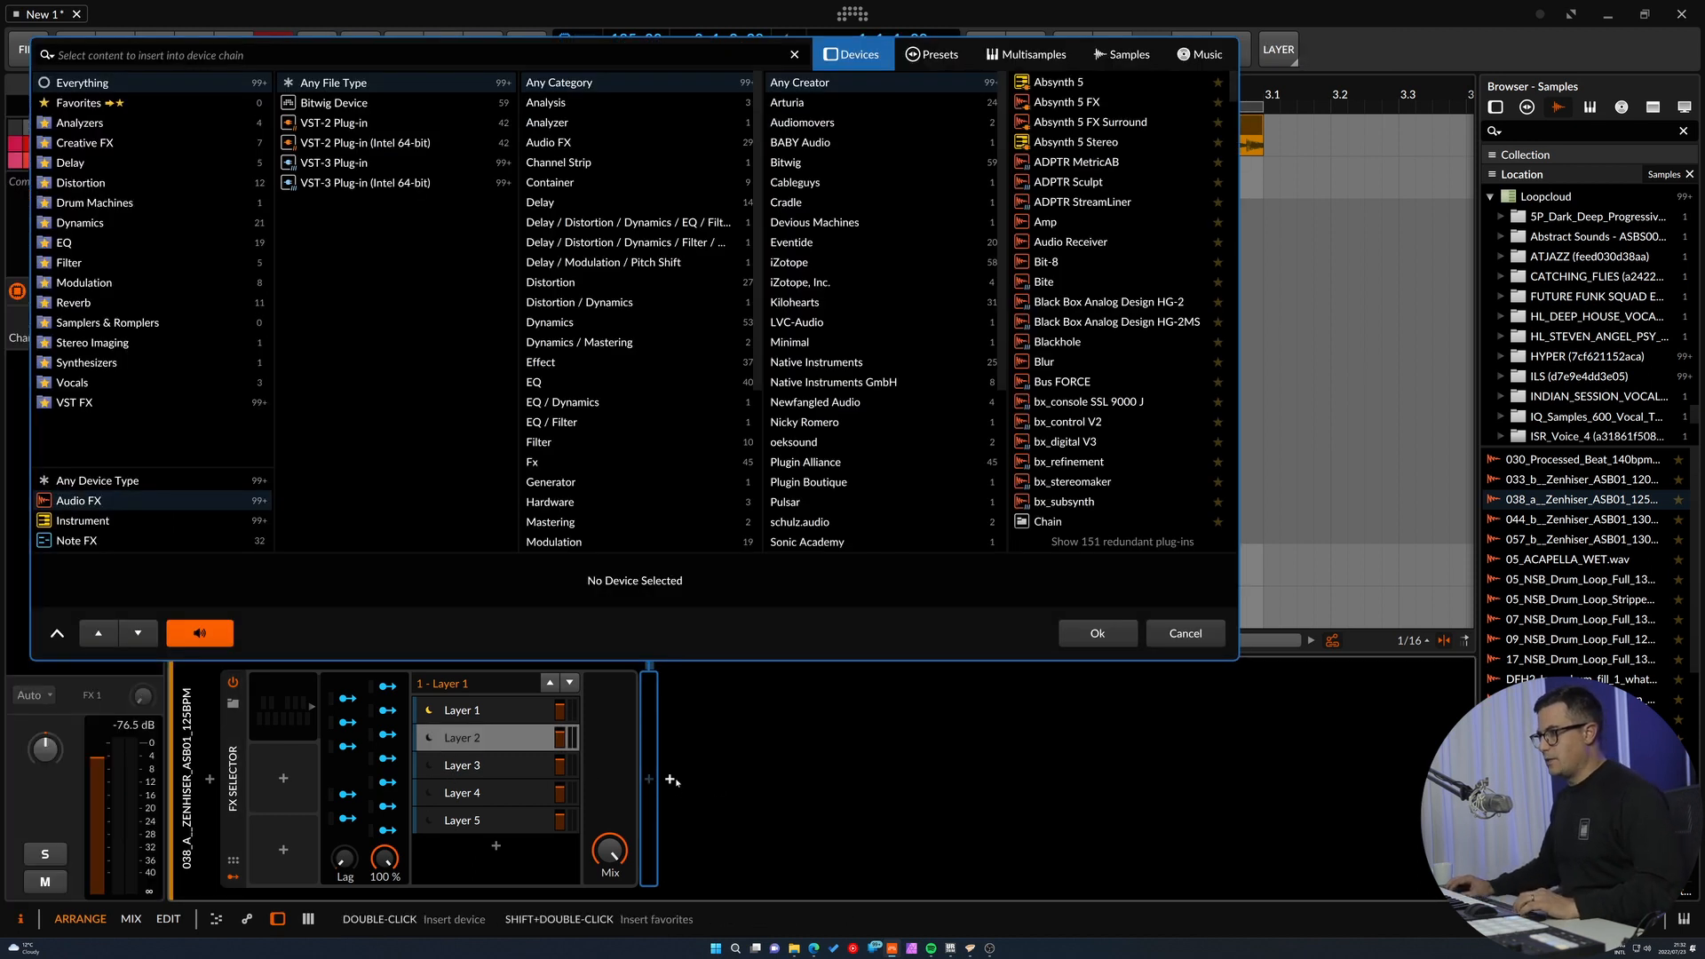
pyautogui.press('a')
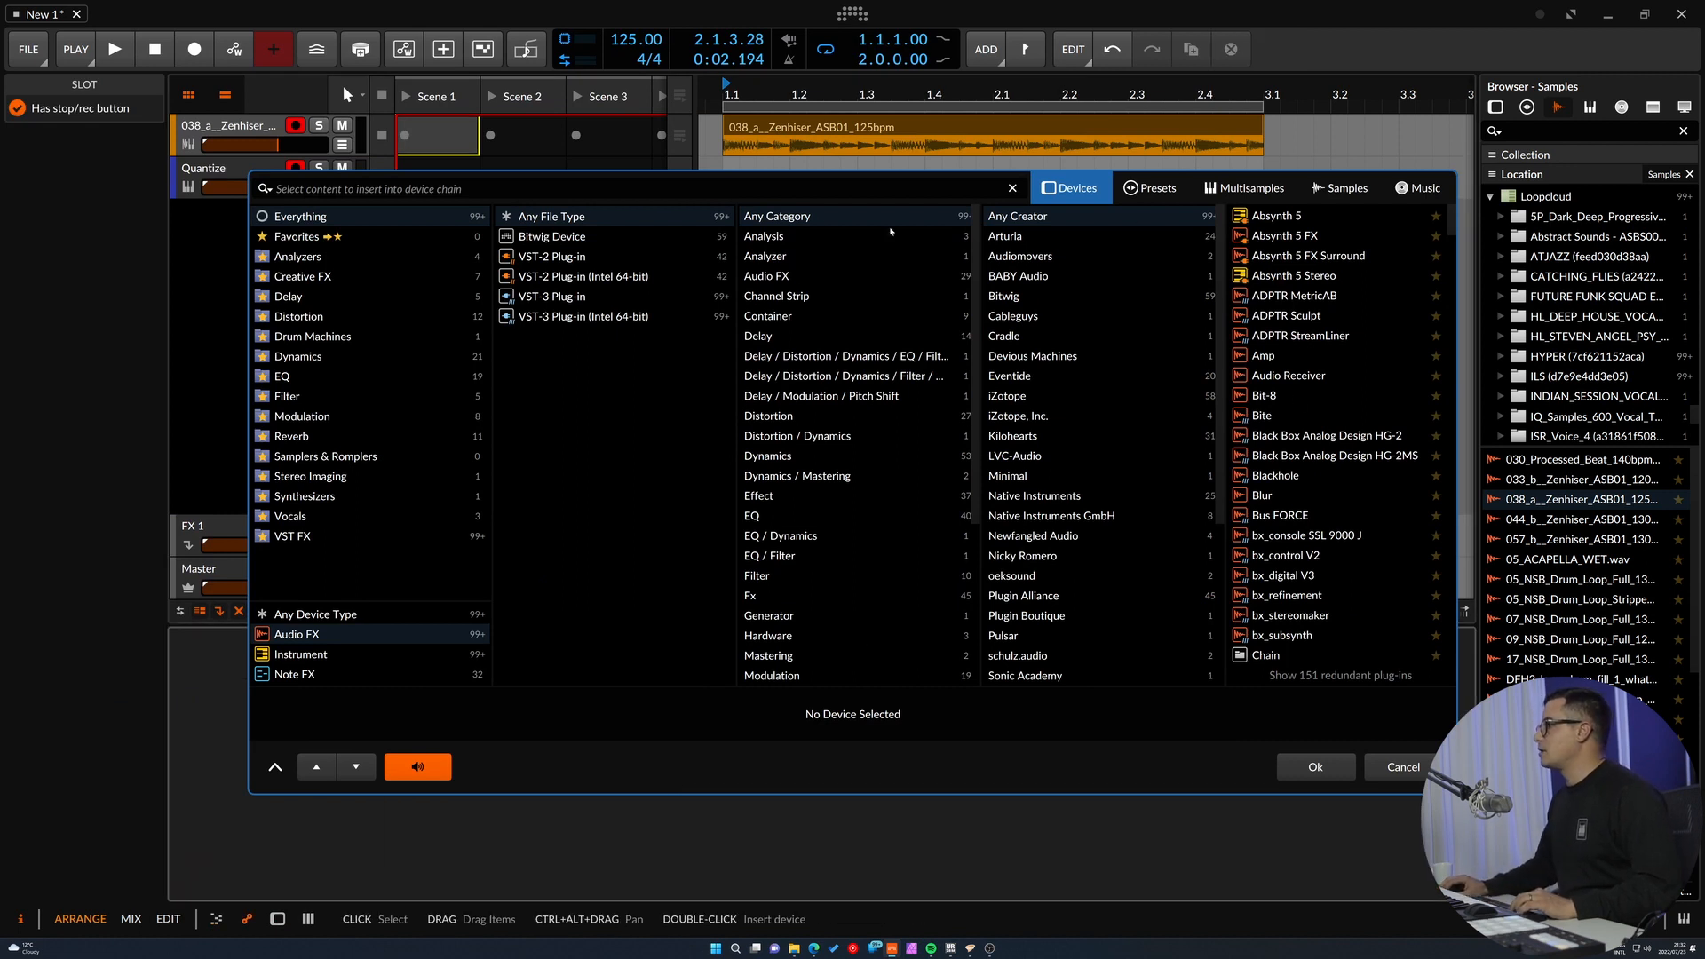
pyautogui.click(666, 872)
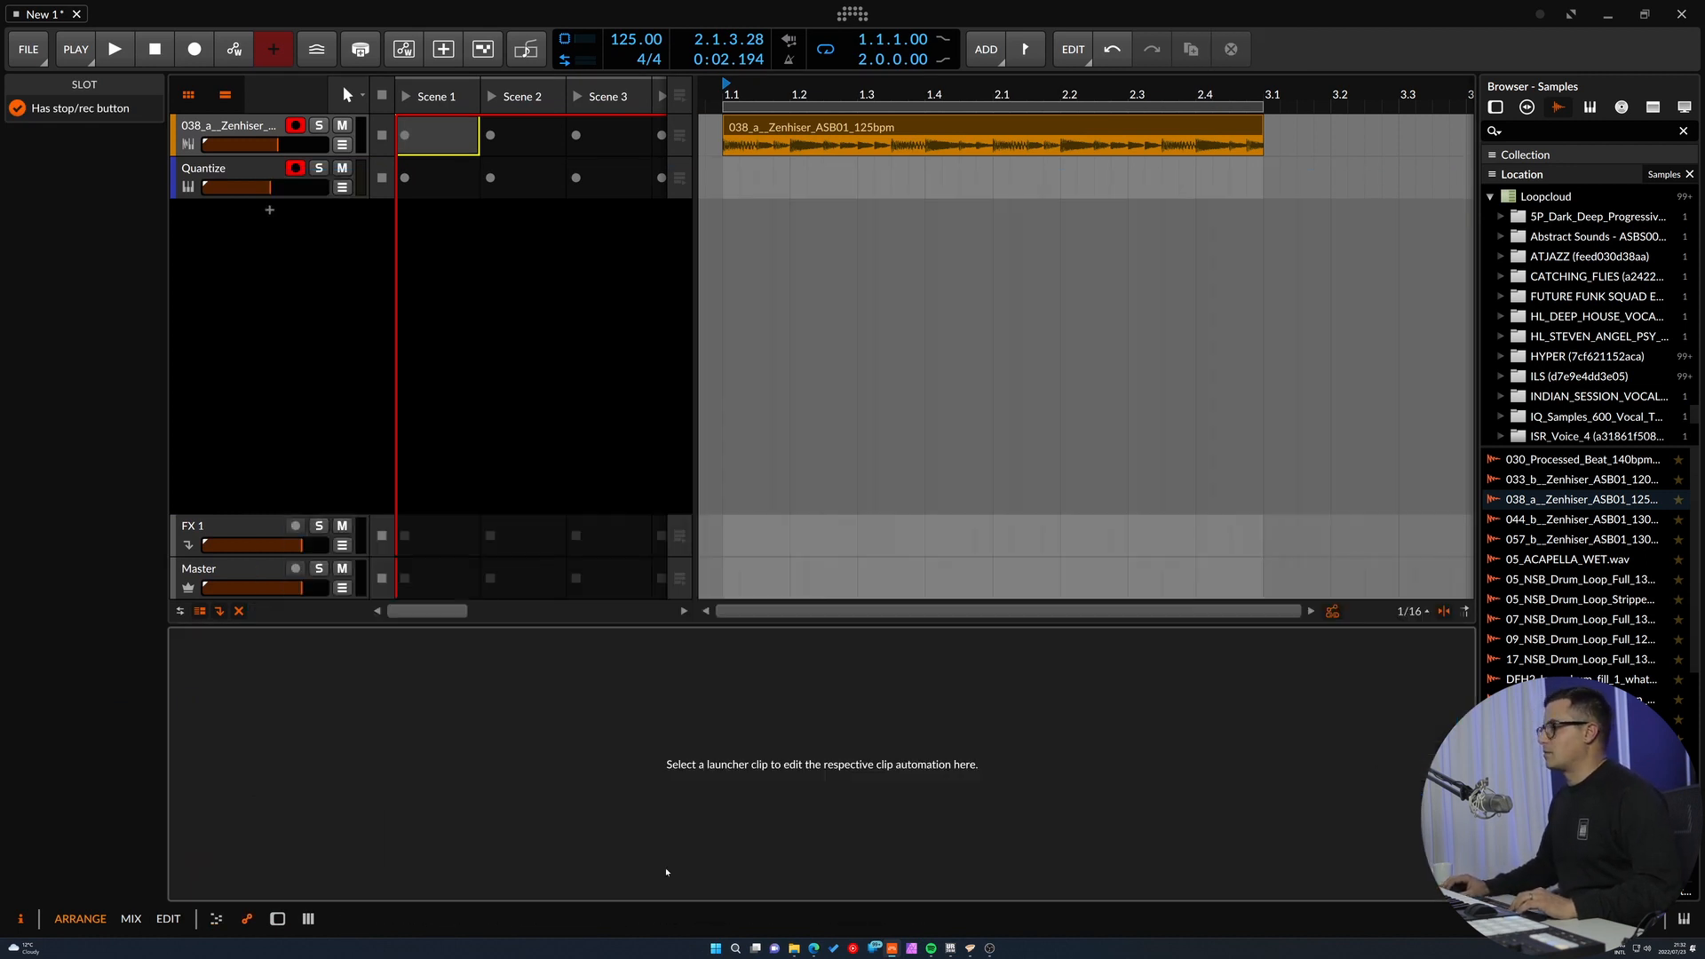
pyautogui.click(237, 172)
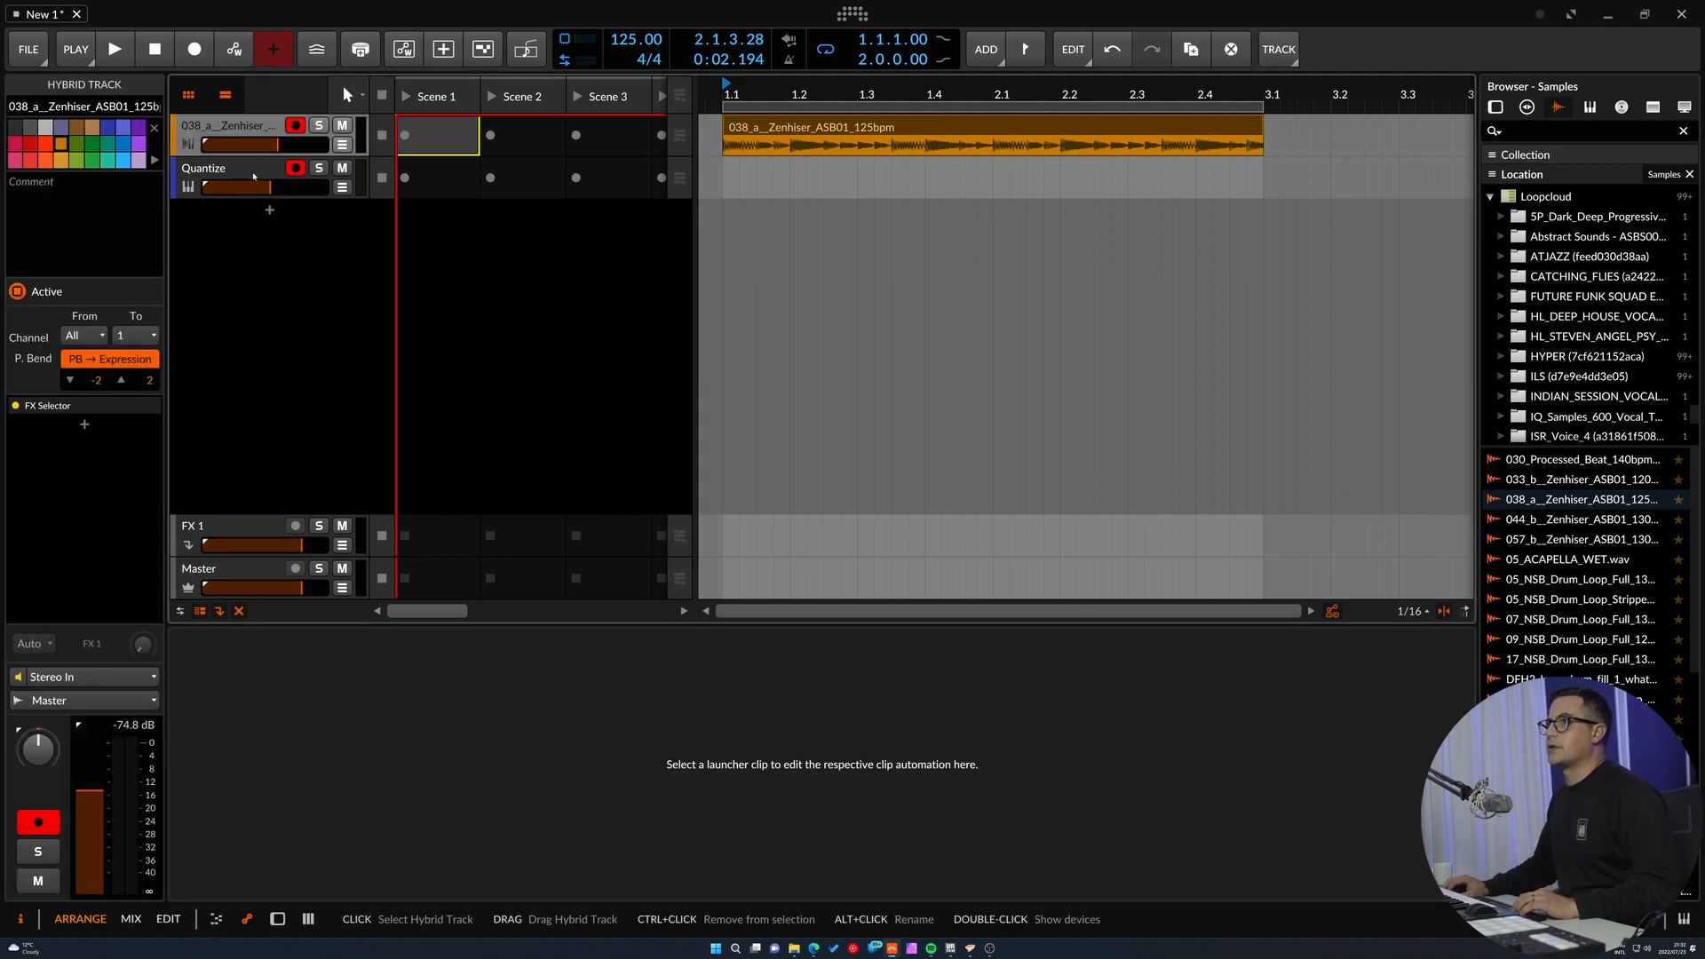
pyautogui.press('d')
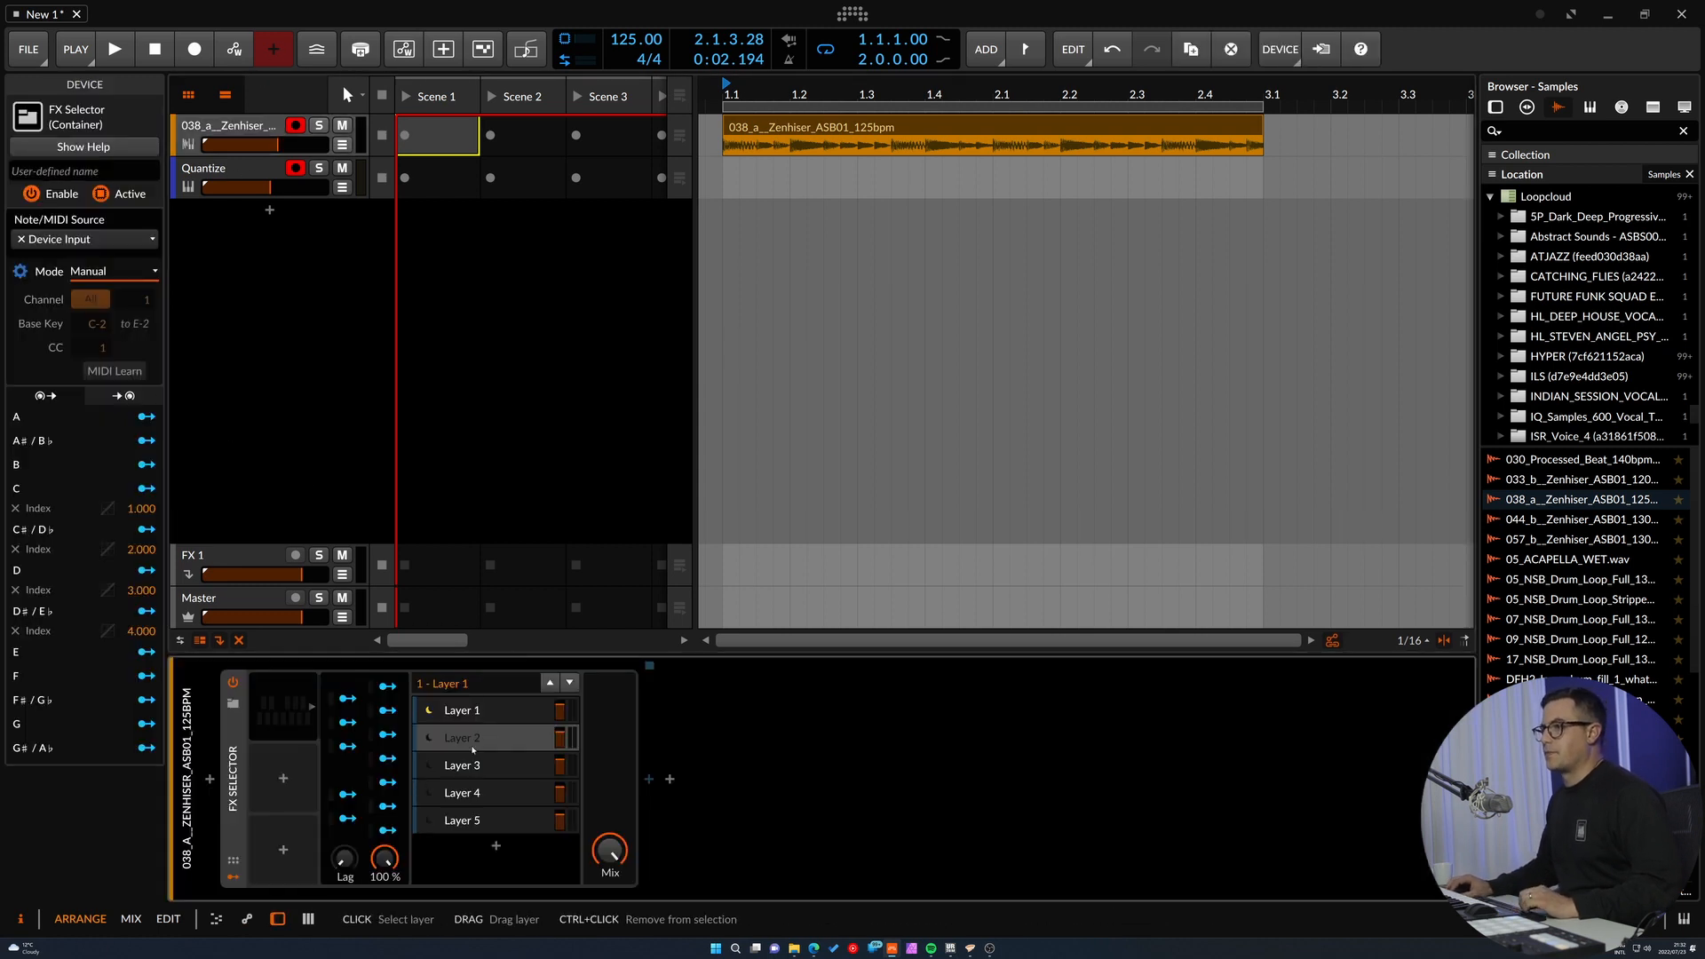
# Insert a Delay-1 device into Layer 2 of the FX Selector.
pyautogui.click(473, 746)
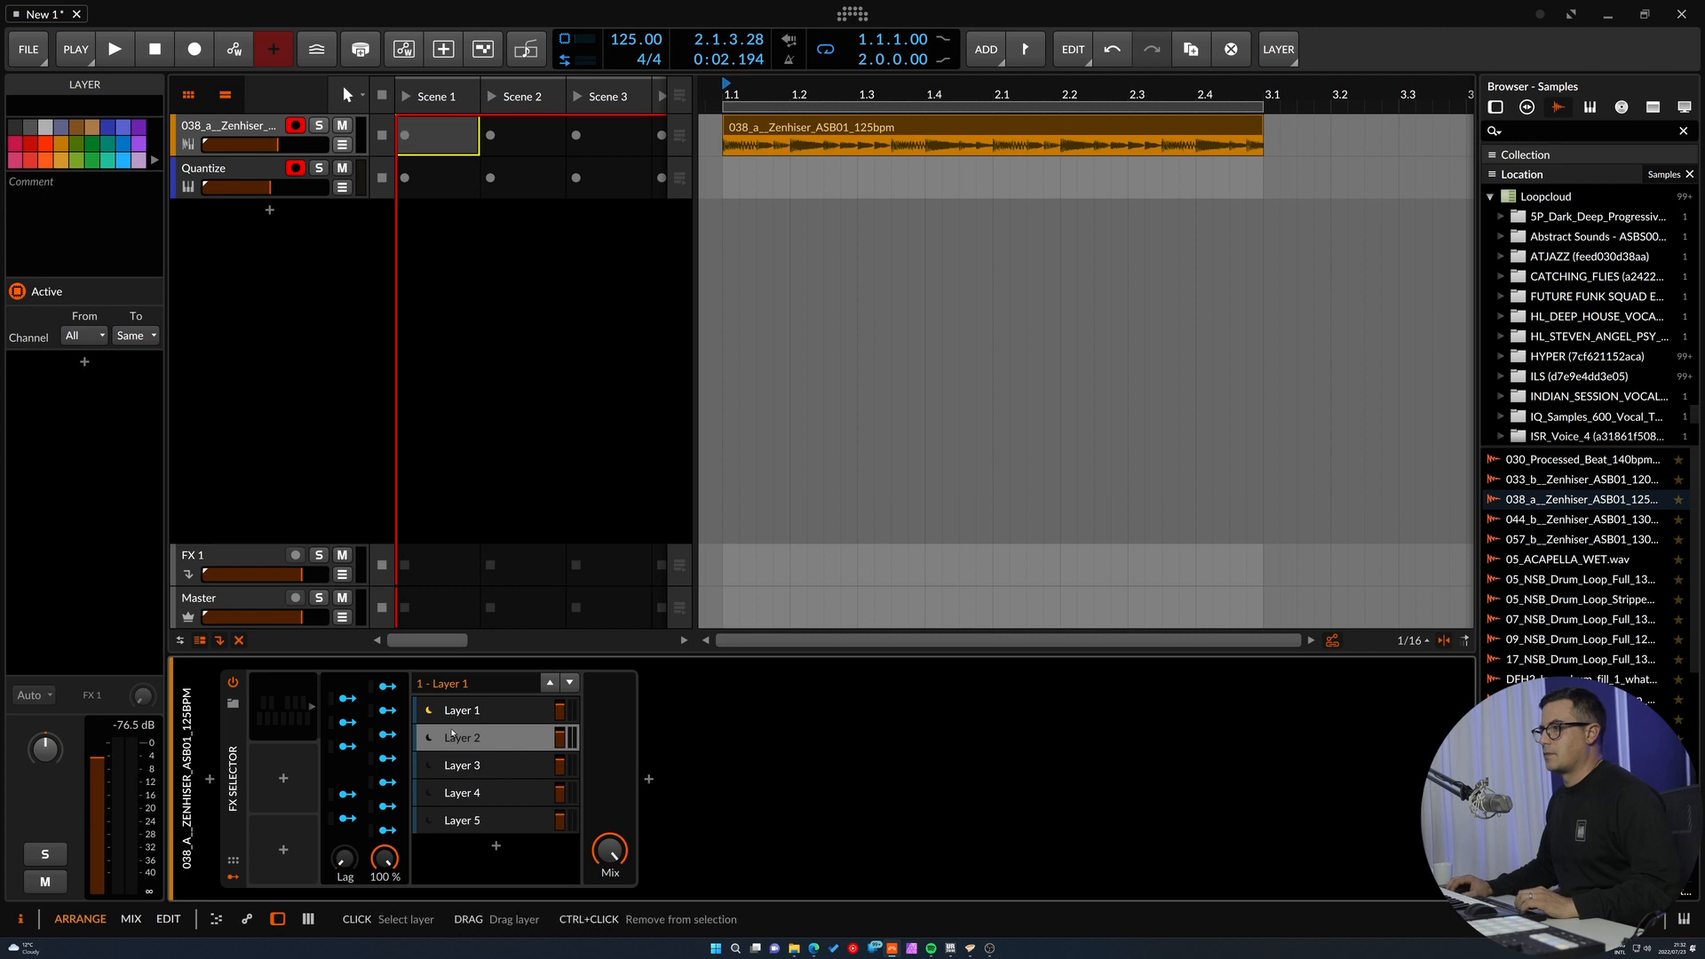
pyautogui.click(649, 779)
pyautogui.write('de')
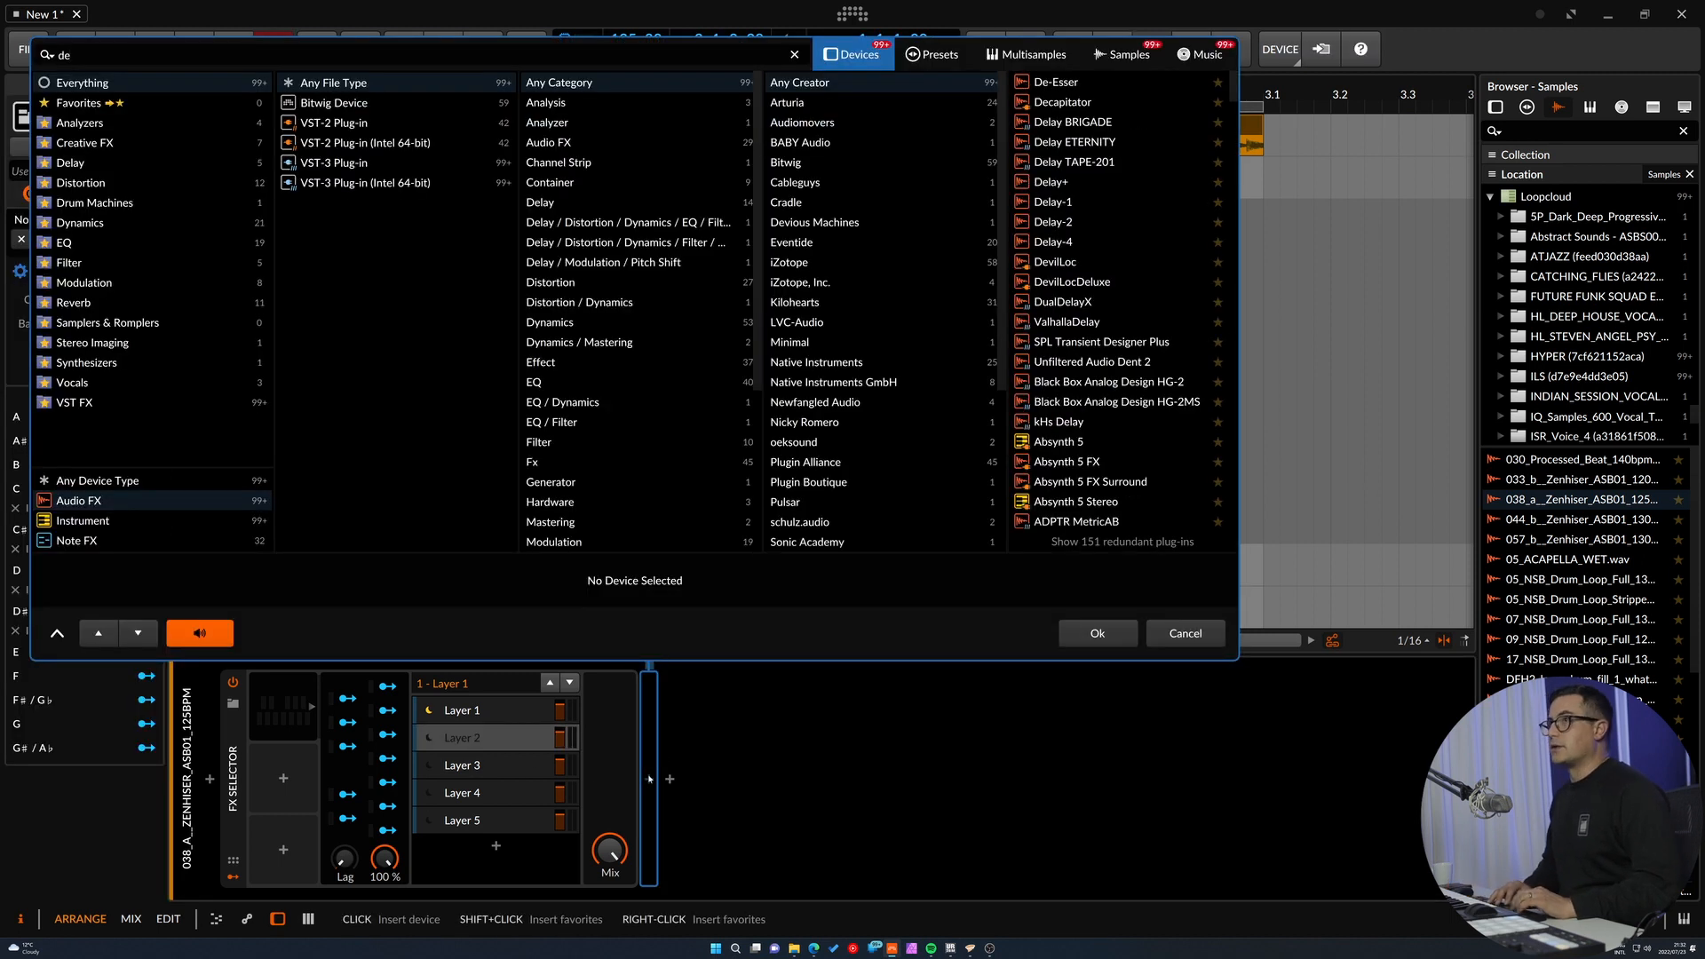
pyautogui.write('l')
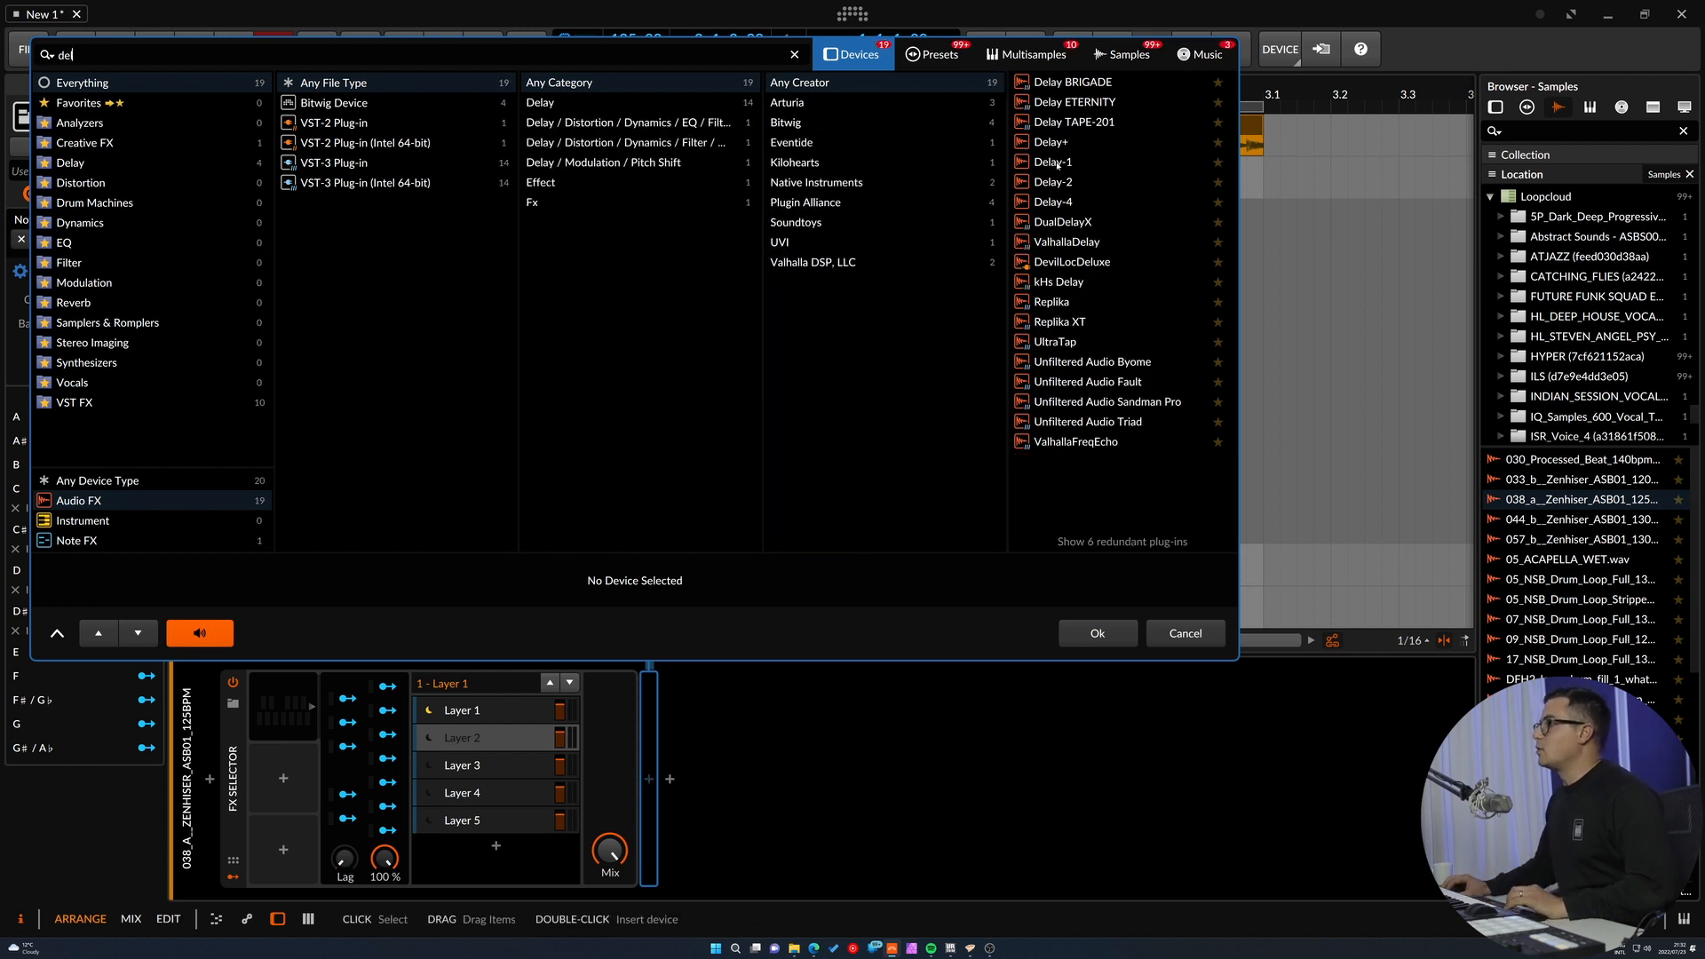
pyautogui.click(1059, 162)
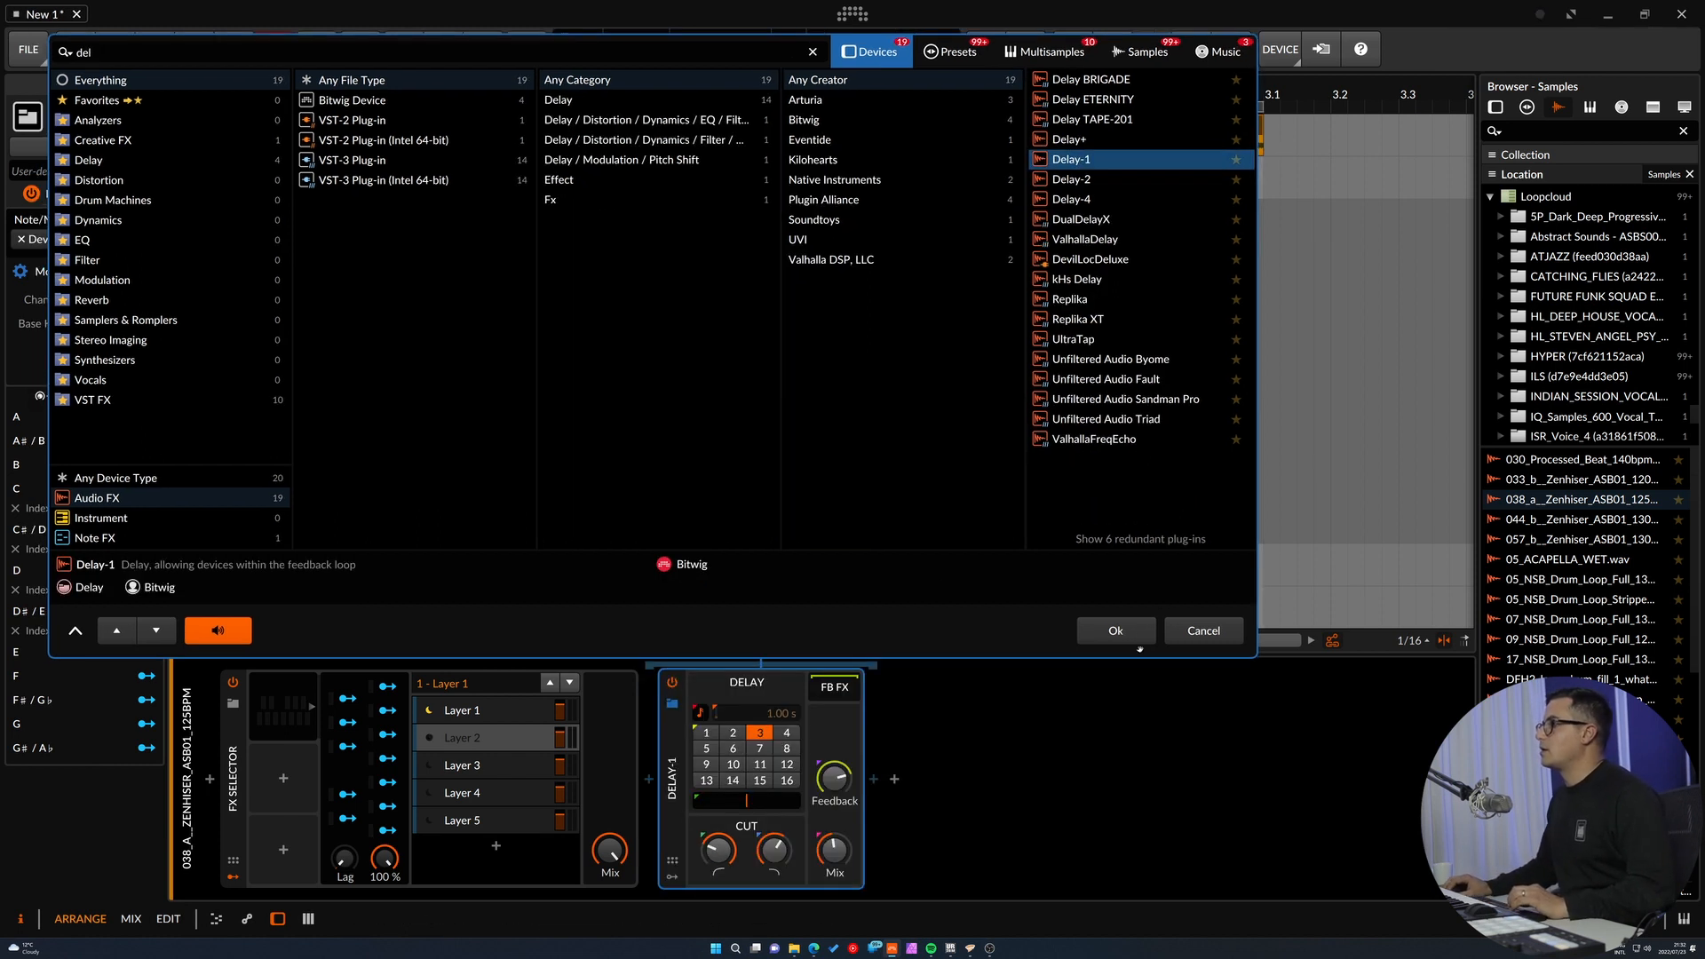
pyautogui.press('Return')
# Set Delay-1's delay time to 1, turn its feedback down, and adjust its cut and mix.
pyautogui.click(706, 737)
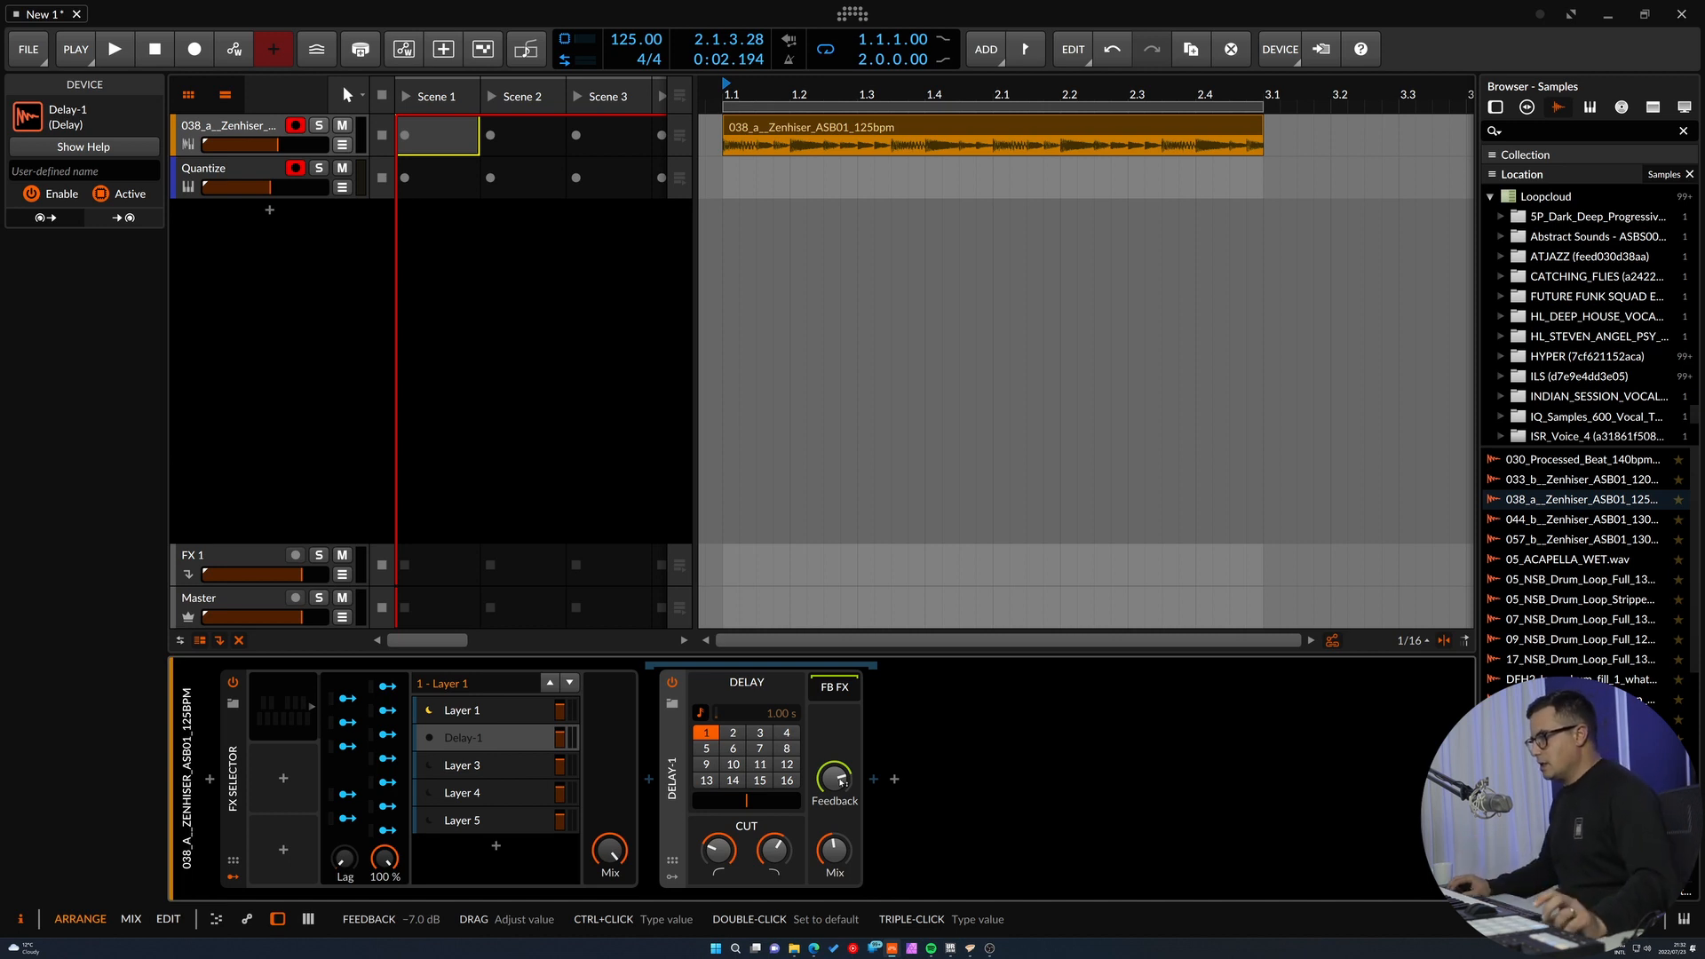
pyautogui.moveTo(719, 851); pyautogui.dragTo(774, 782)
pyautogui.moveTo(835, 851); pyautogui.dragTo(835, 841)
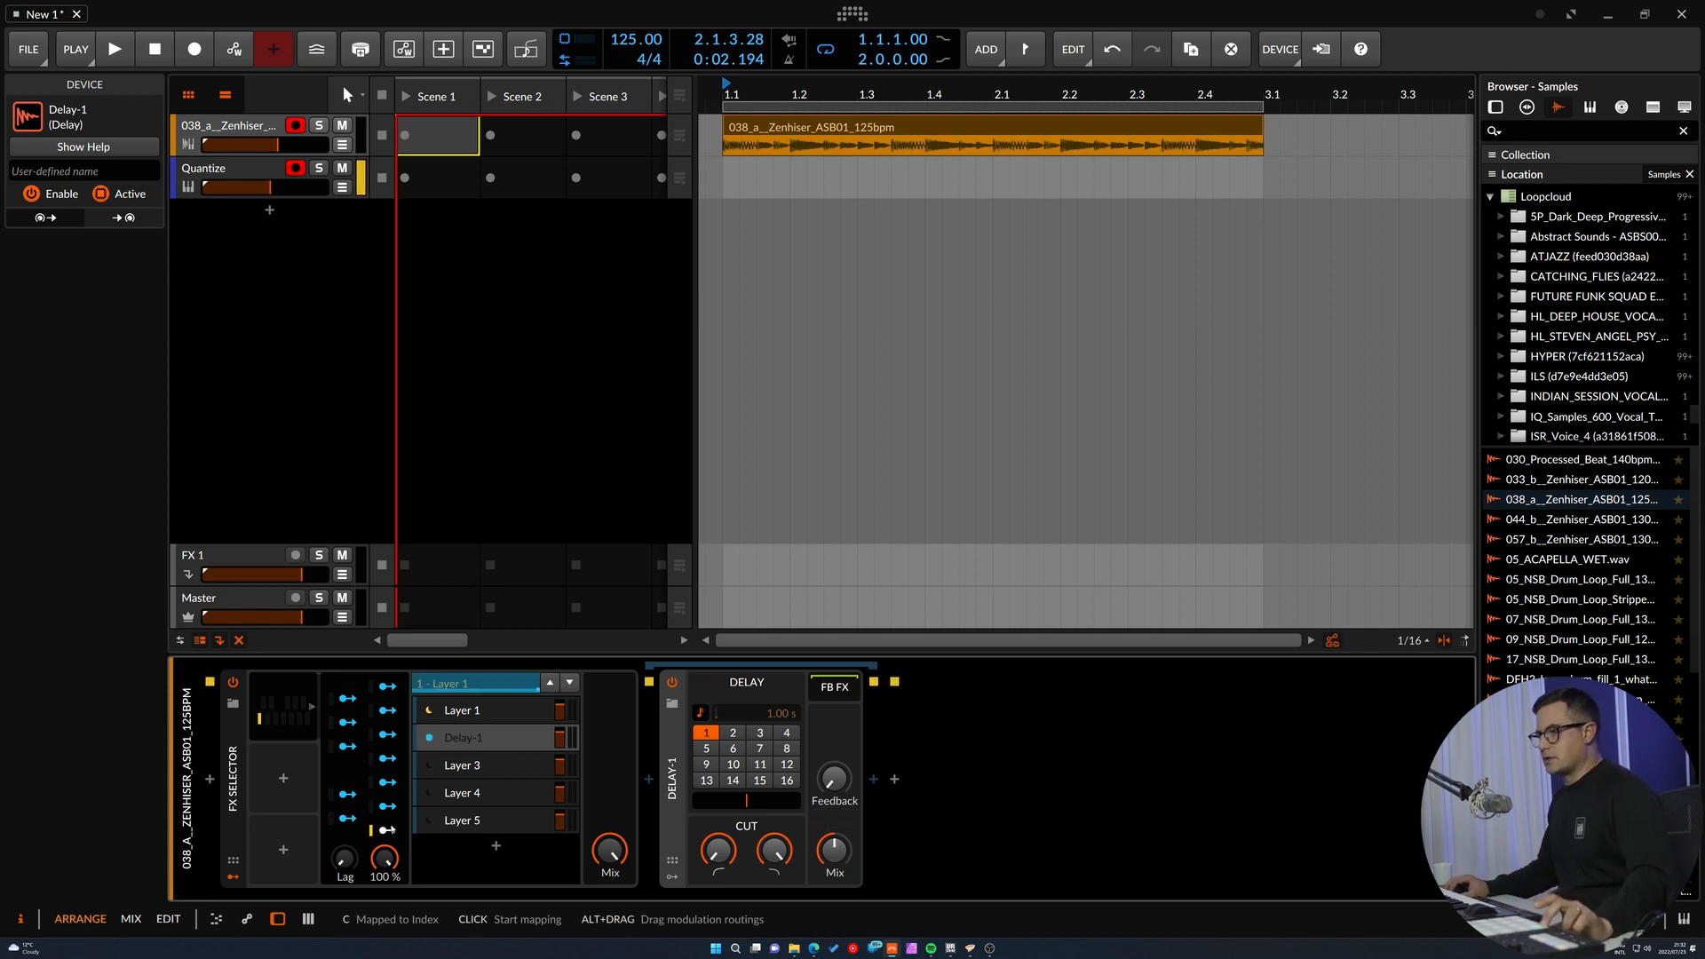
# Map the Pitch-12 modulator's C output to Delay-1's feedback and play the loop to audition it.
pyautogui.click(389, 832)
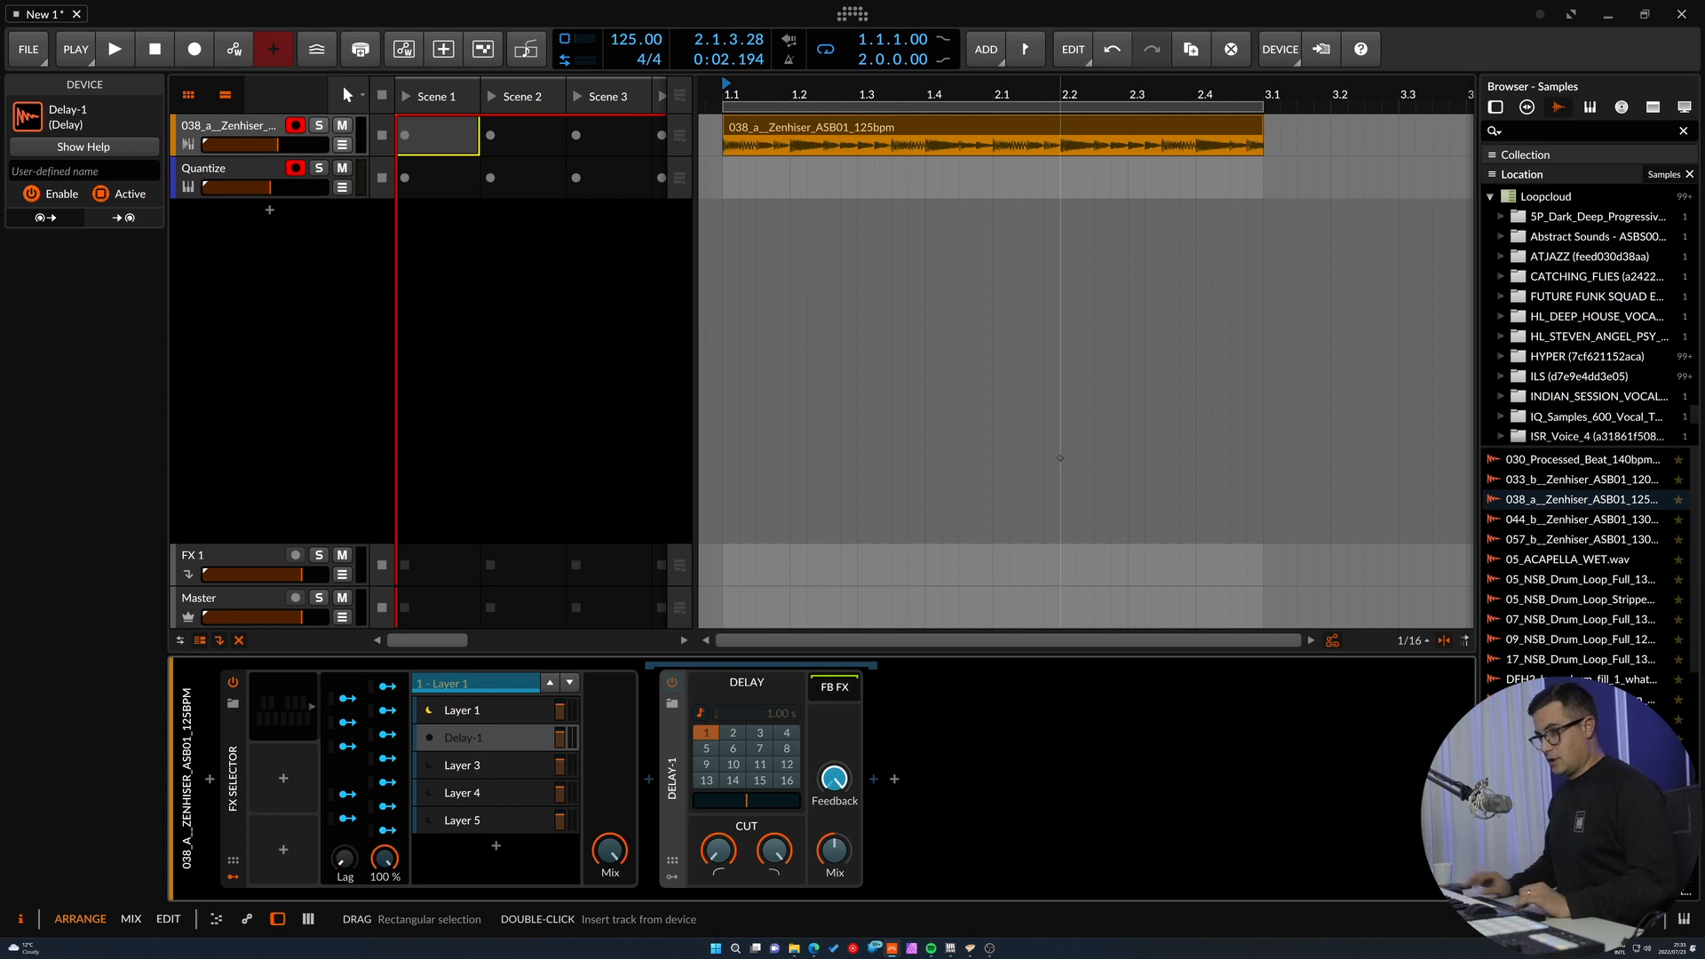
pyautogui.press('space')
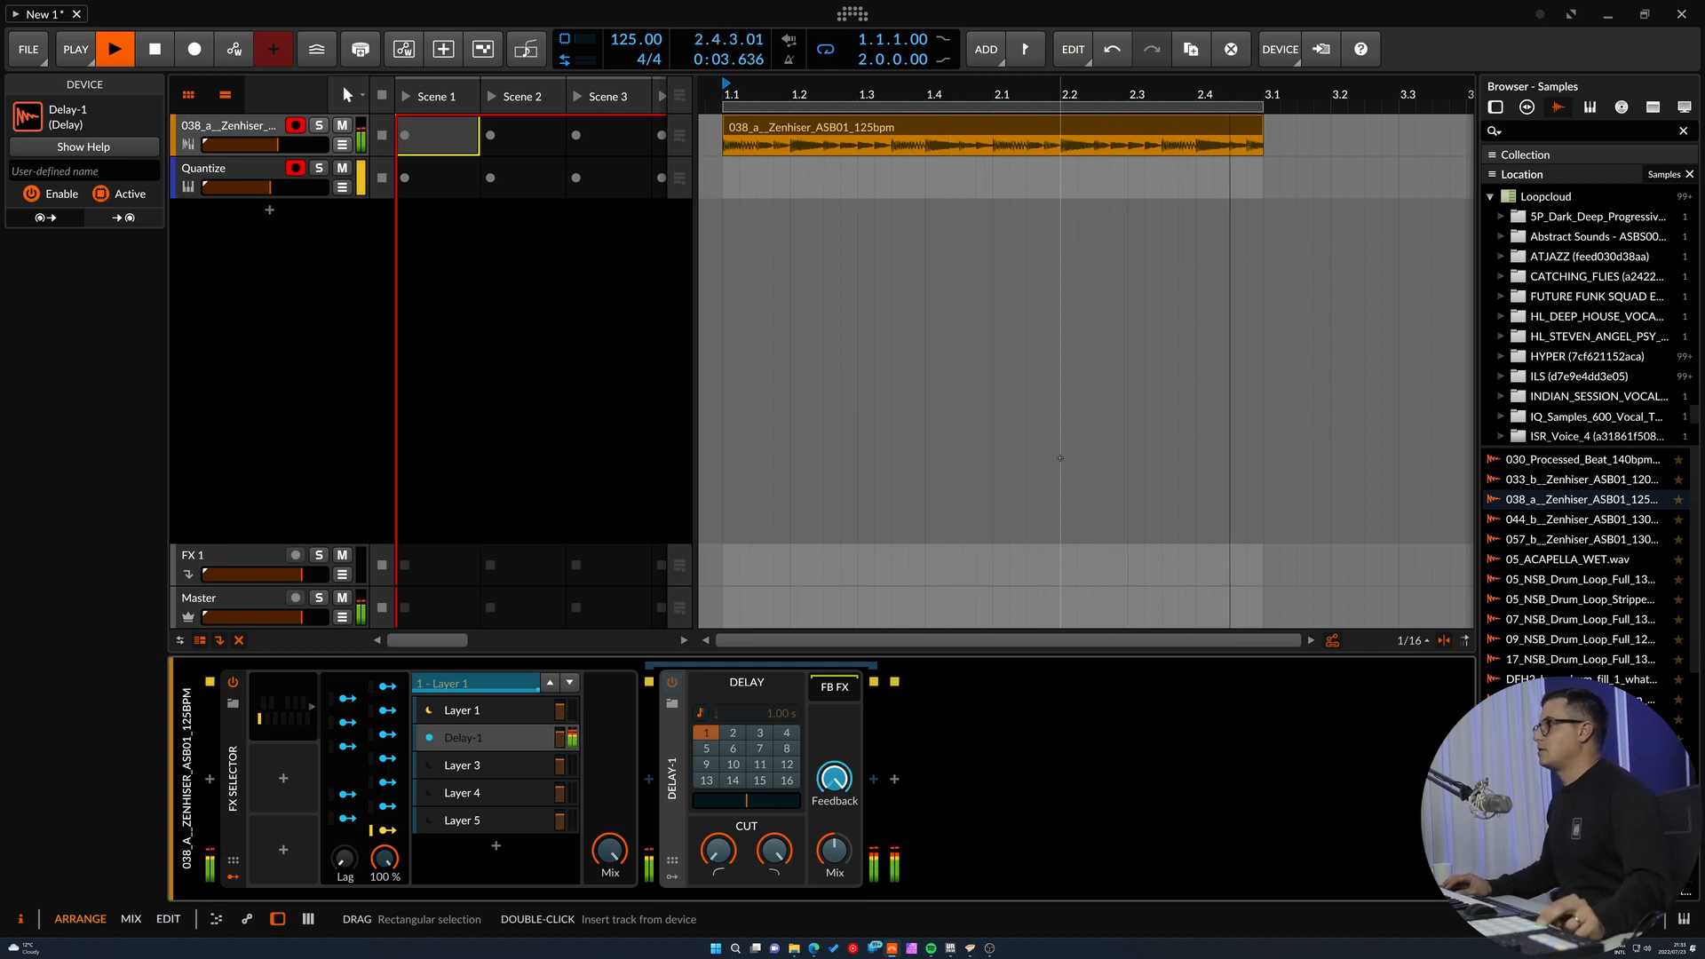
pyautogui.press('space')
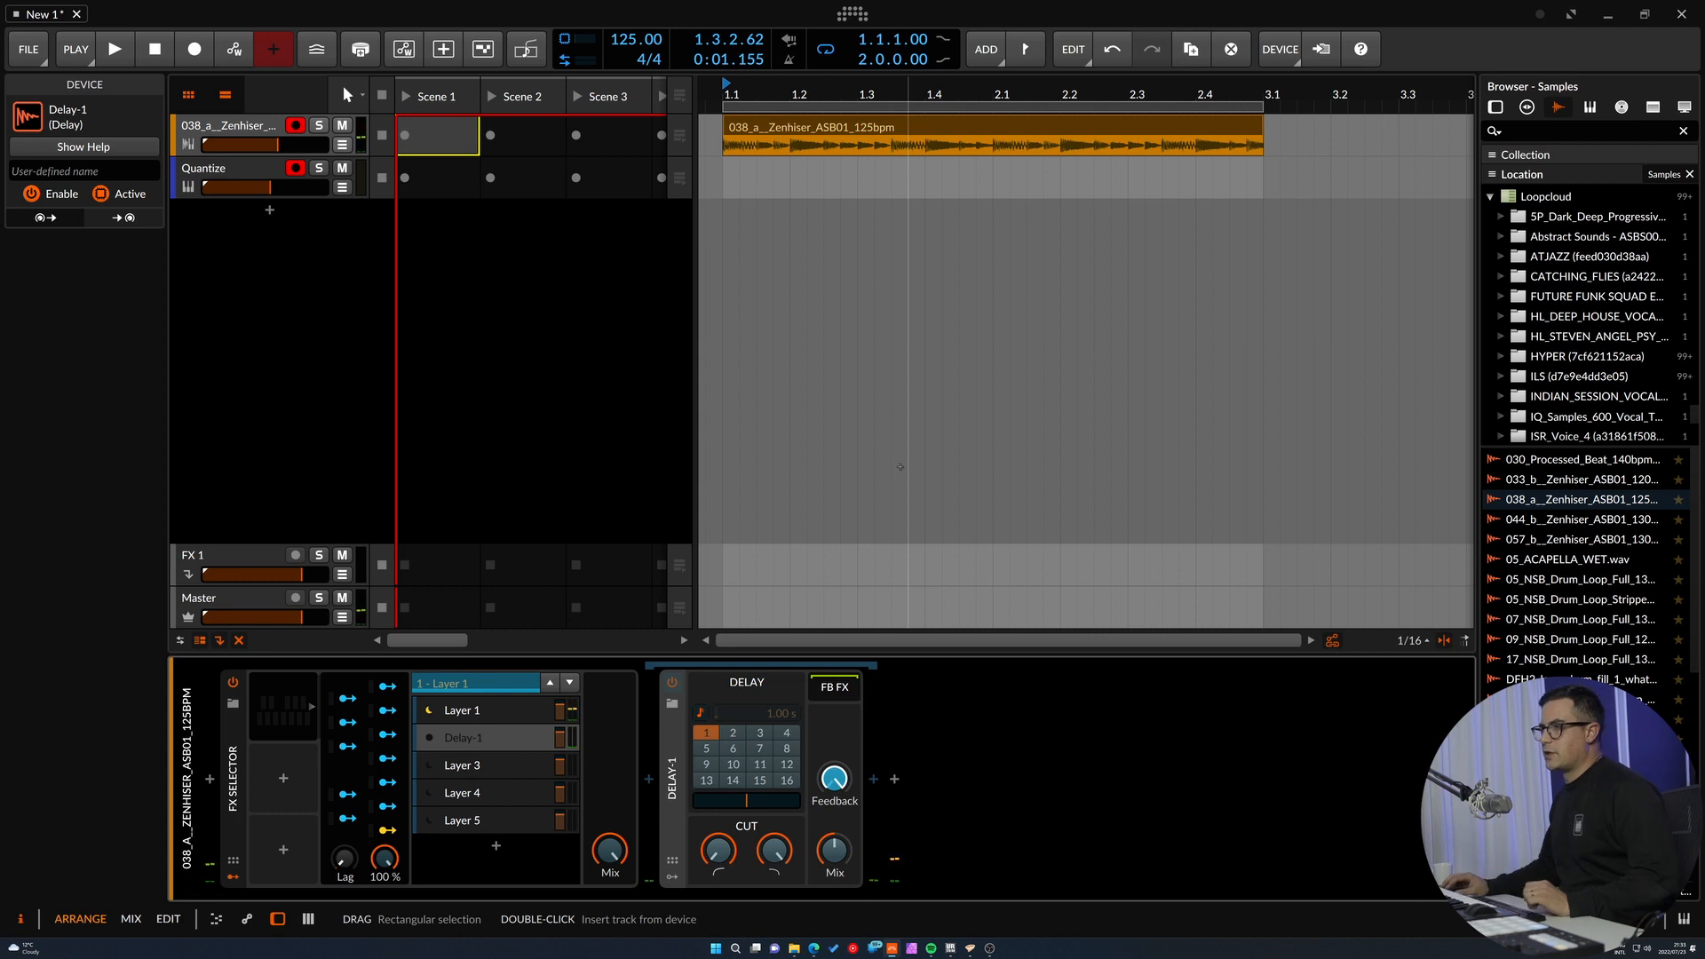
# Insert Bitwig's Filter device into Layer 3 of the FX Selector.
pyautogui.click(483, 765)
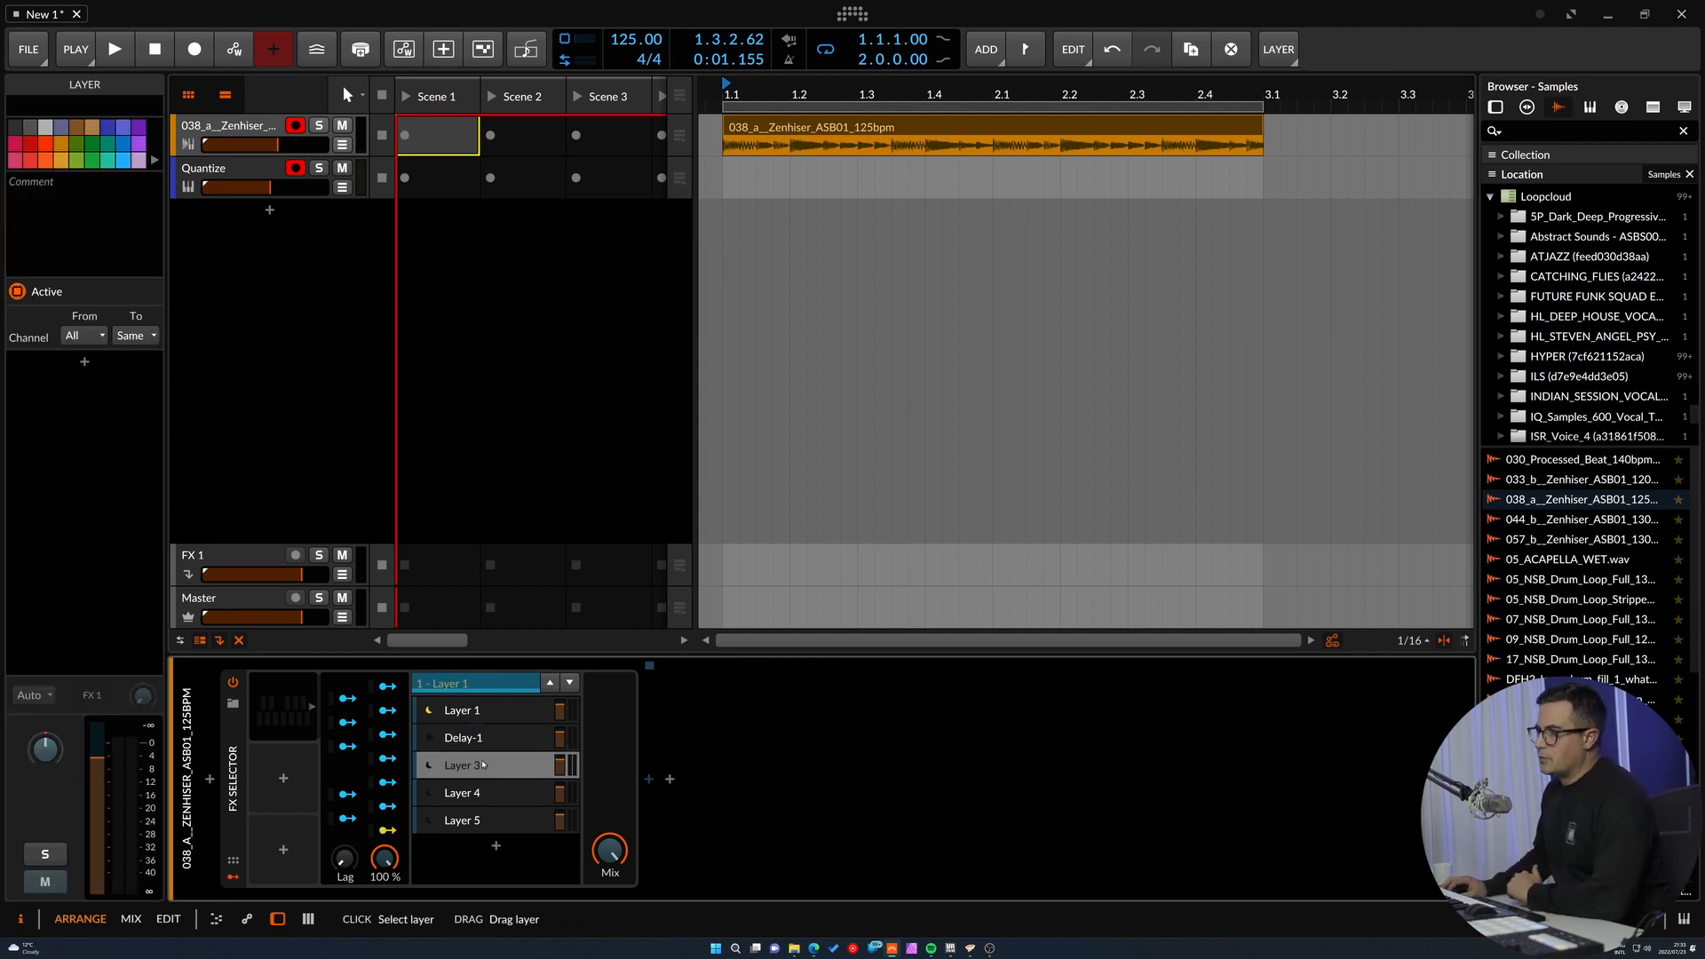
pyautogui.click(650, 779)
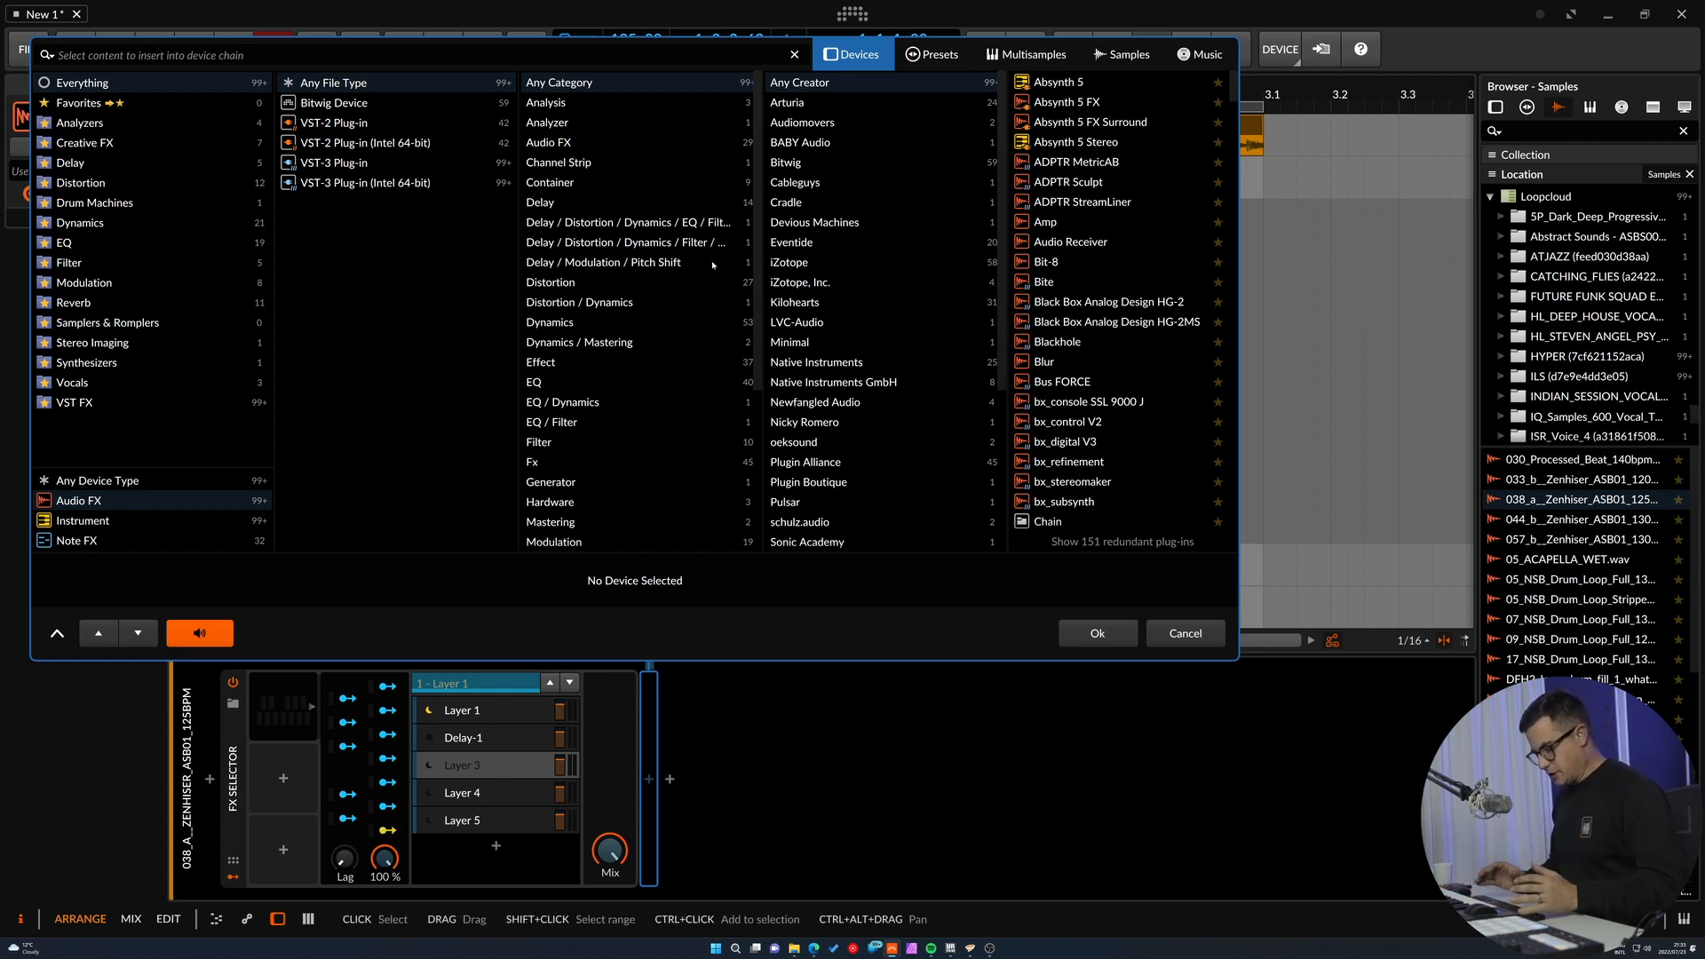
pyautogui.write('filter')
pyautogui.press('Down')
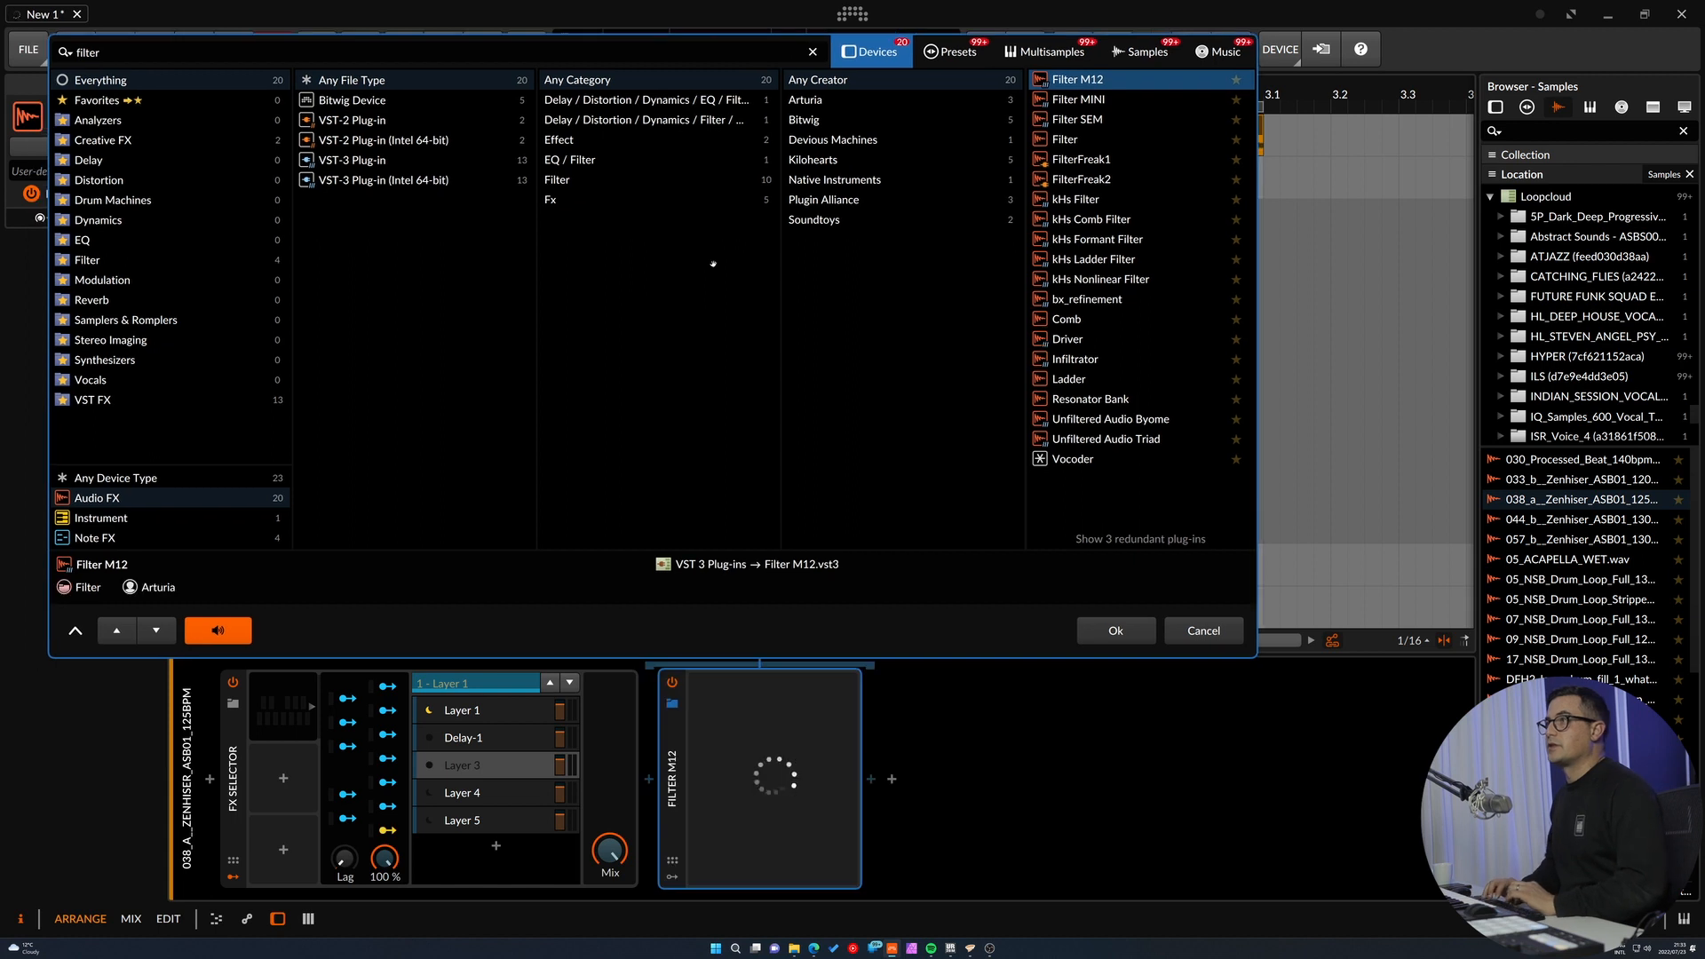
pyautogui.press('Down')
pyautogui.press('Down')
pyautogui.press('Down')
pyautogui.press('Return')
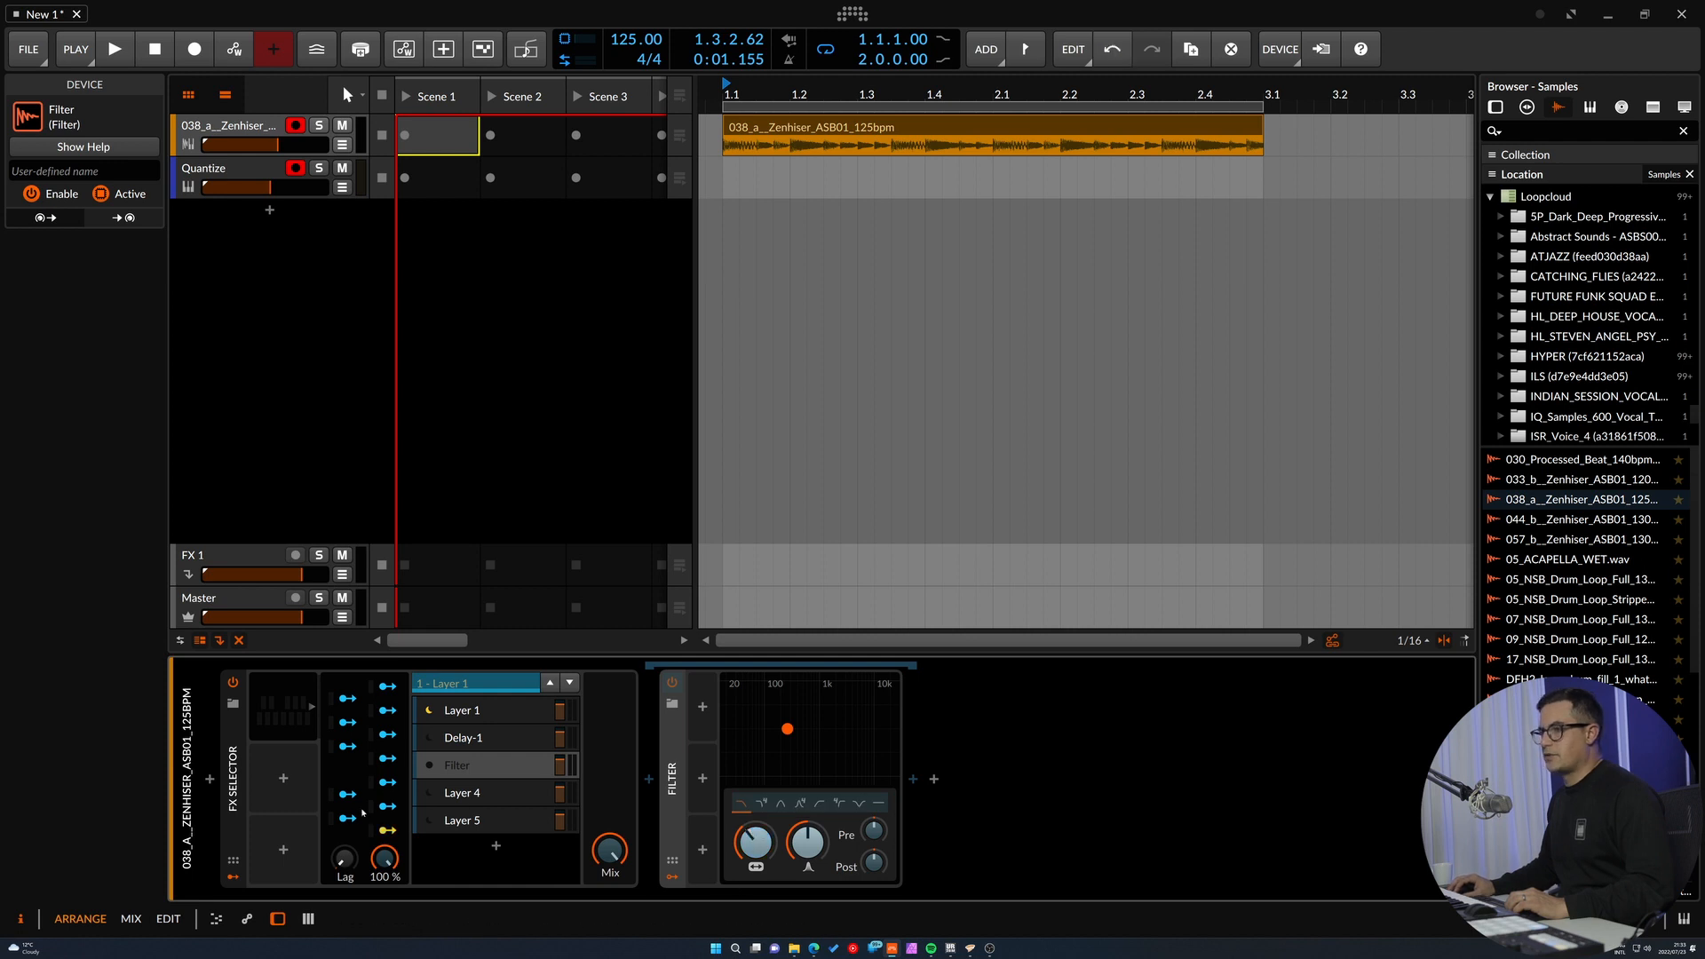
# Slightly raise the Filter's cutoff and resonance, and insert a Bit-8 device after it.
pyautogui.click(387, 830)
pyautogui.moveTo(757, 853); pyautogui.dragTo(806, 840)
pyautogui.click(913, 779)
pyautogui.write('bit')
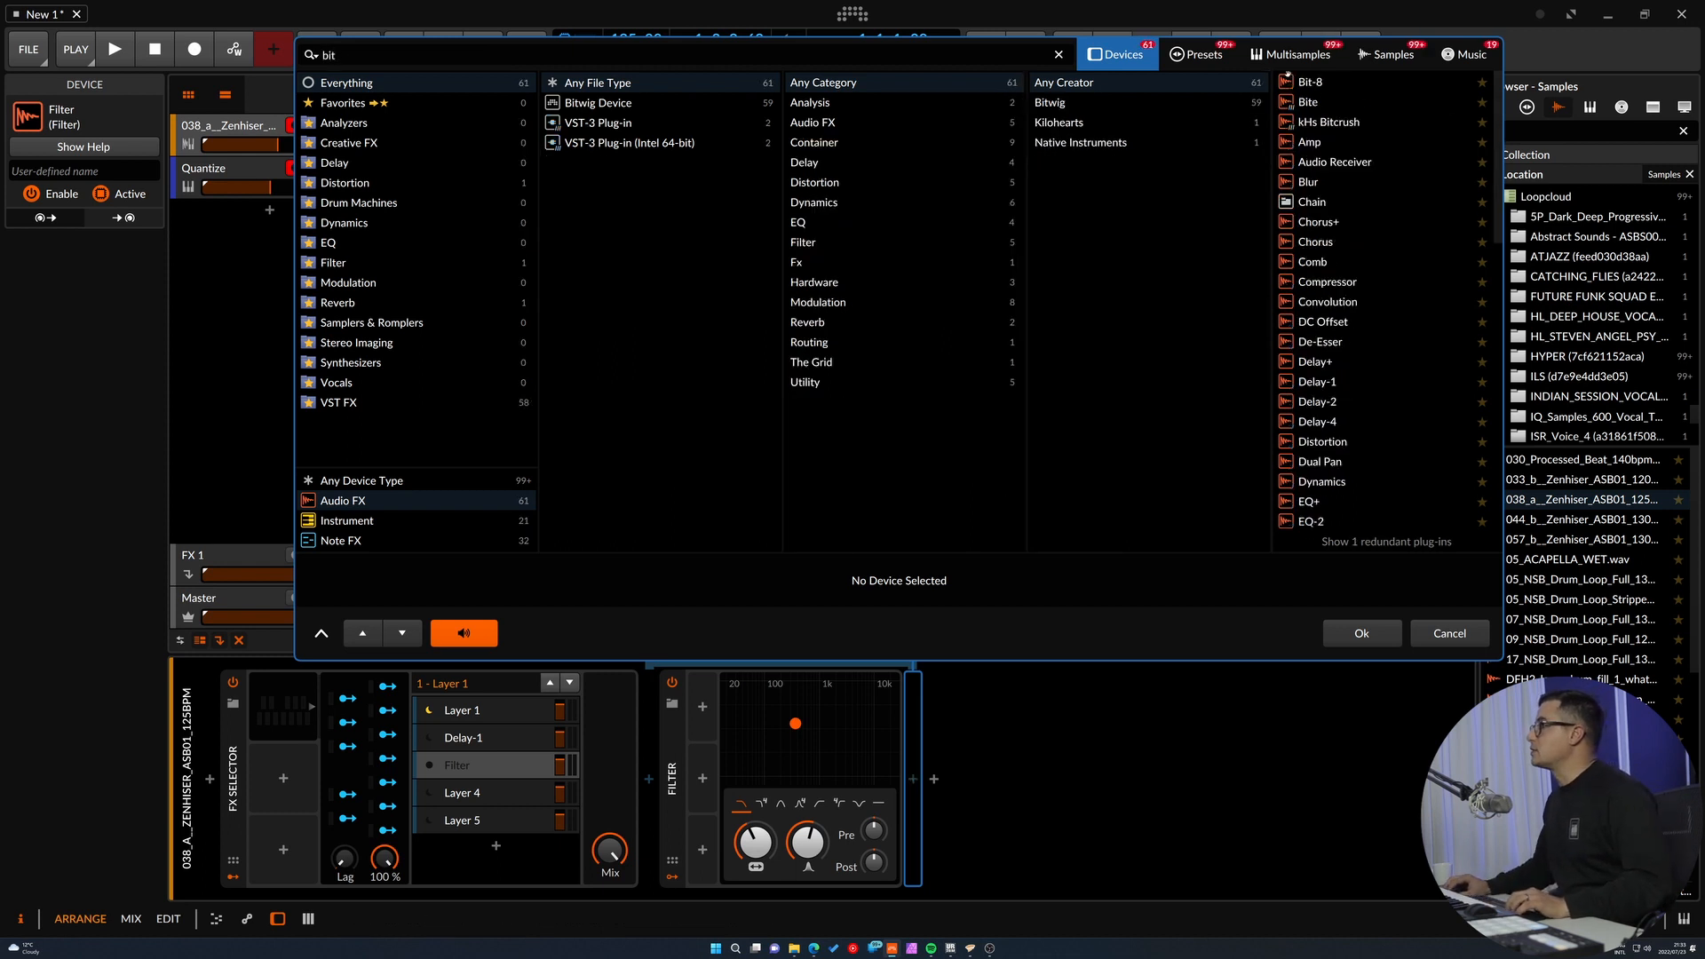
pyautogui.click(1296, 83)
pyautogui.press('Return')
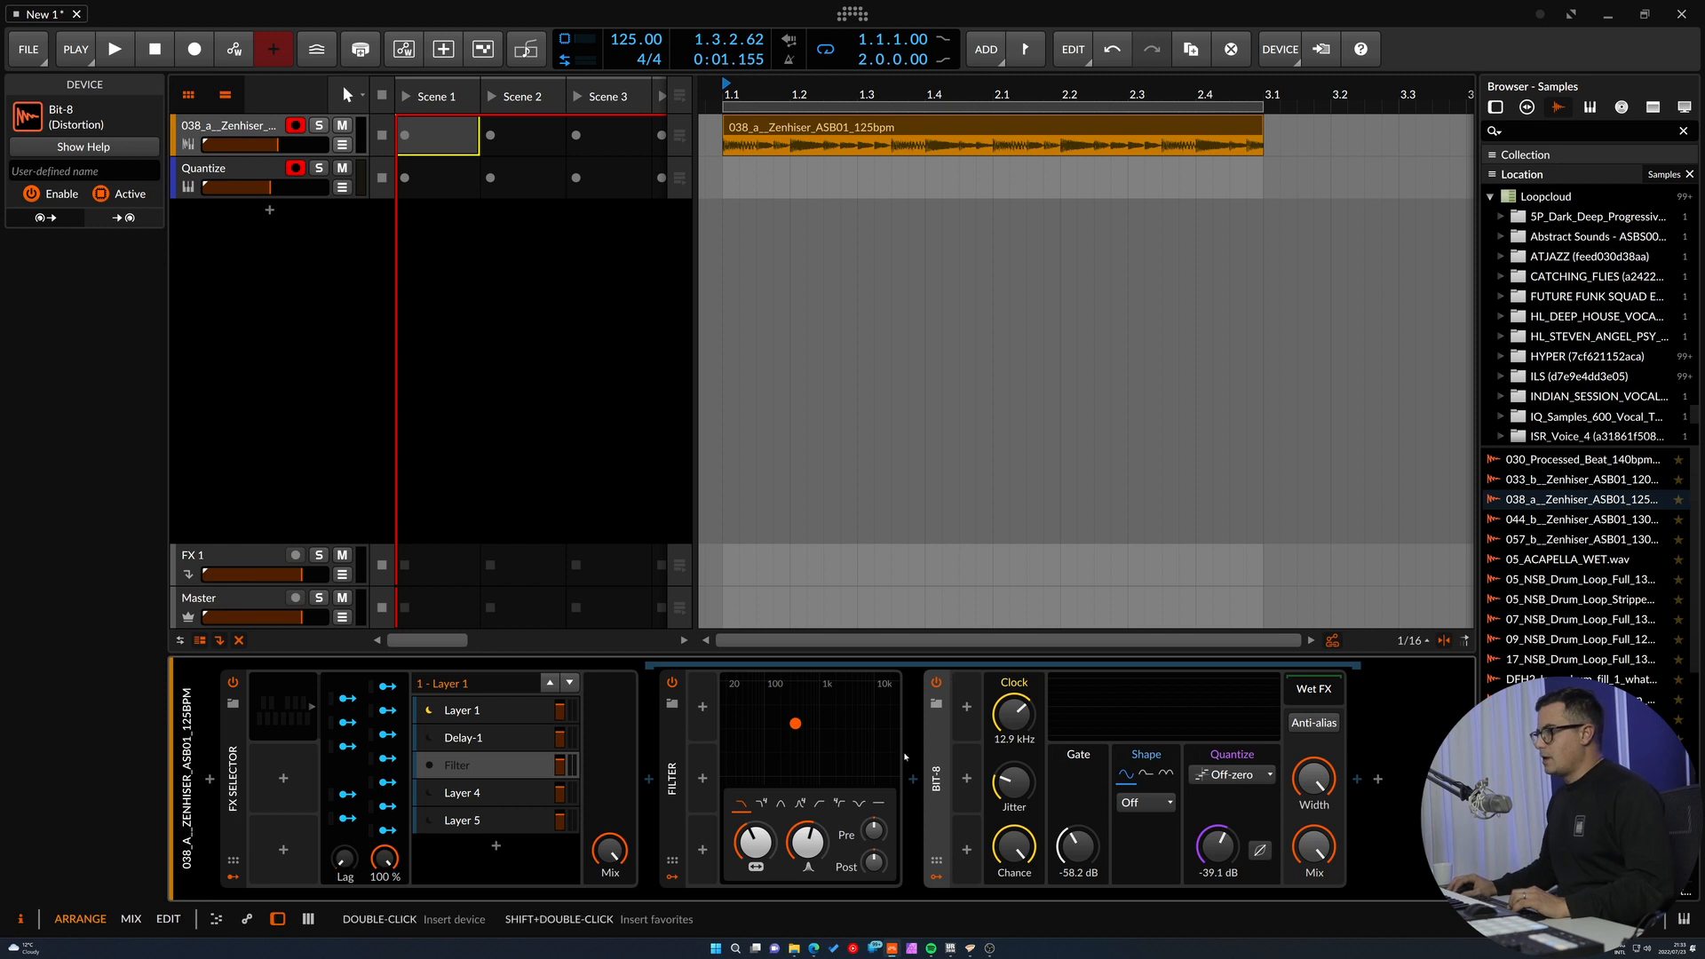
# Group the Filter and Bit-8 devices into an FX Layer container and hide its remote controls.
pyautogui.keyDown('ctrl'); pyautogui.click(672, 774); pyautogui.keyUp('ctrl')
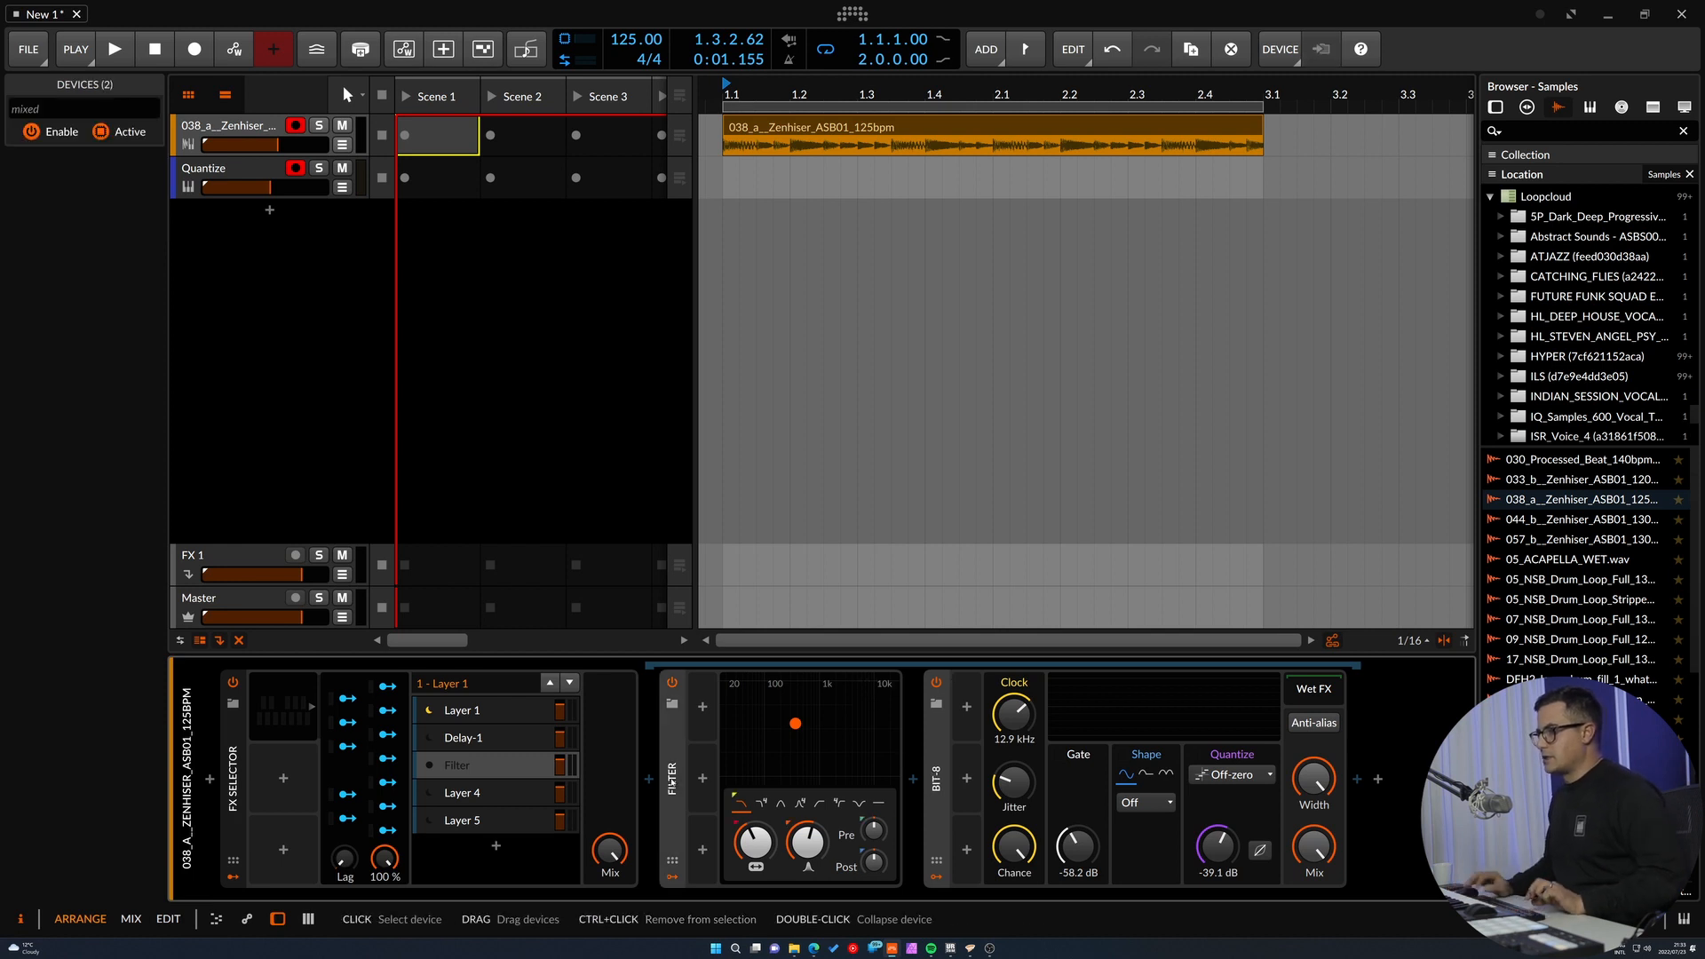
pyautogui.hotkey('ctrl', 'g')
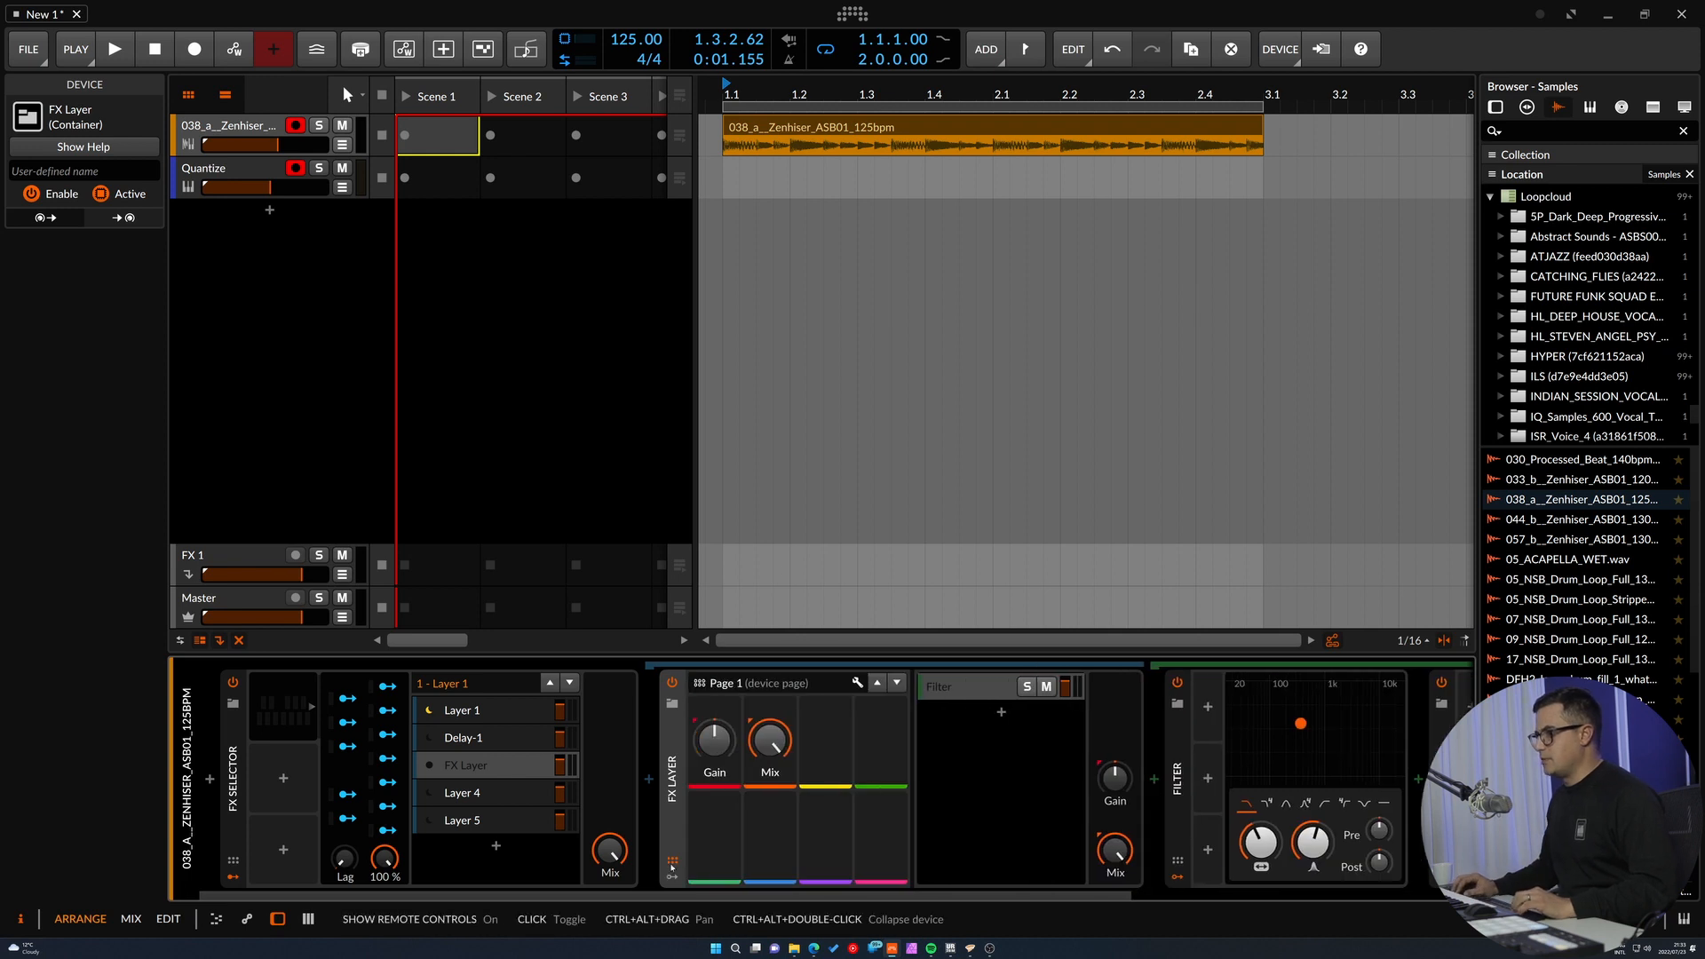
pyautogui.click(673, 864)
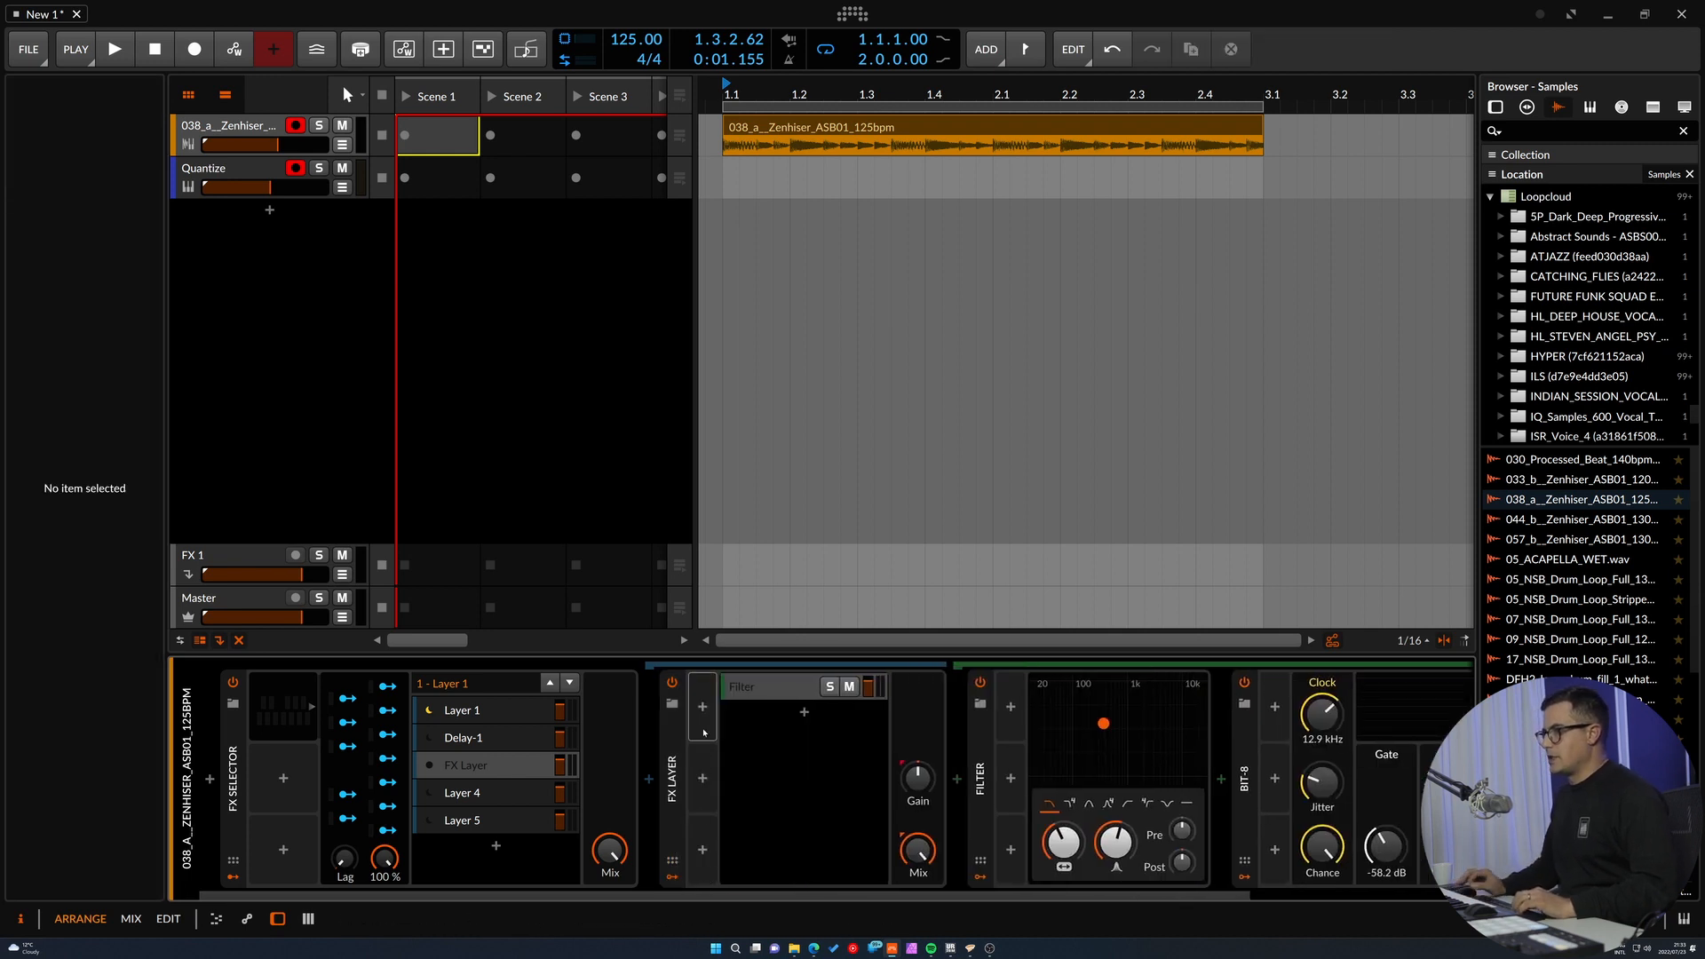
# Add an LFO modulator to the FX Layer device and open its detailed settings.
pyautogui.click(702, 707)
pyautogui.write('lfo')
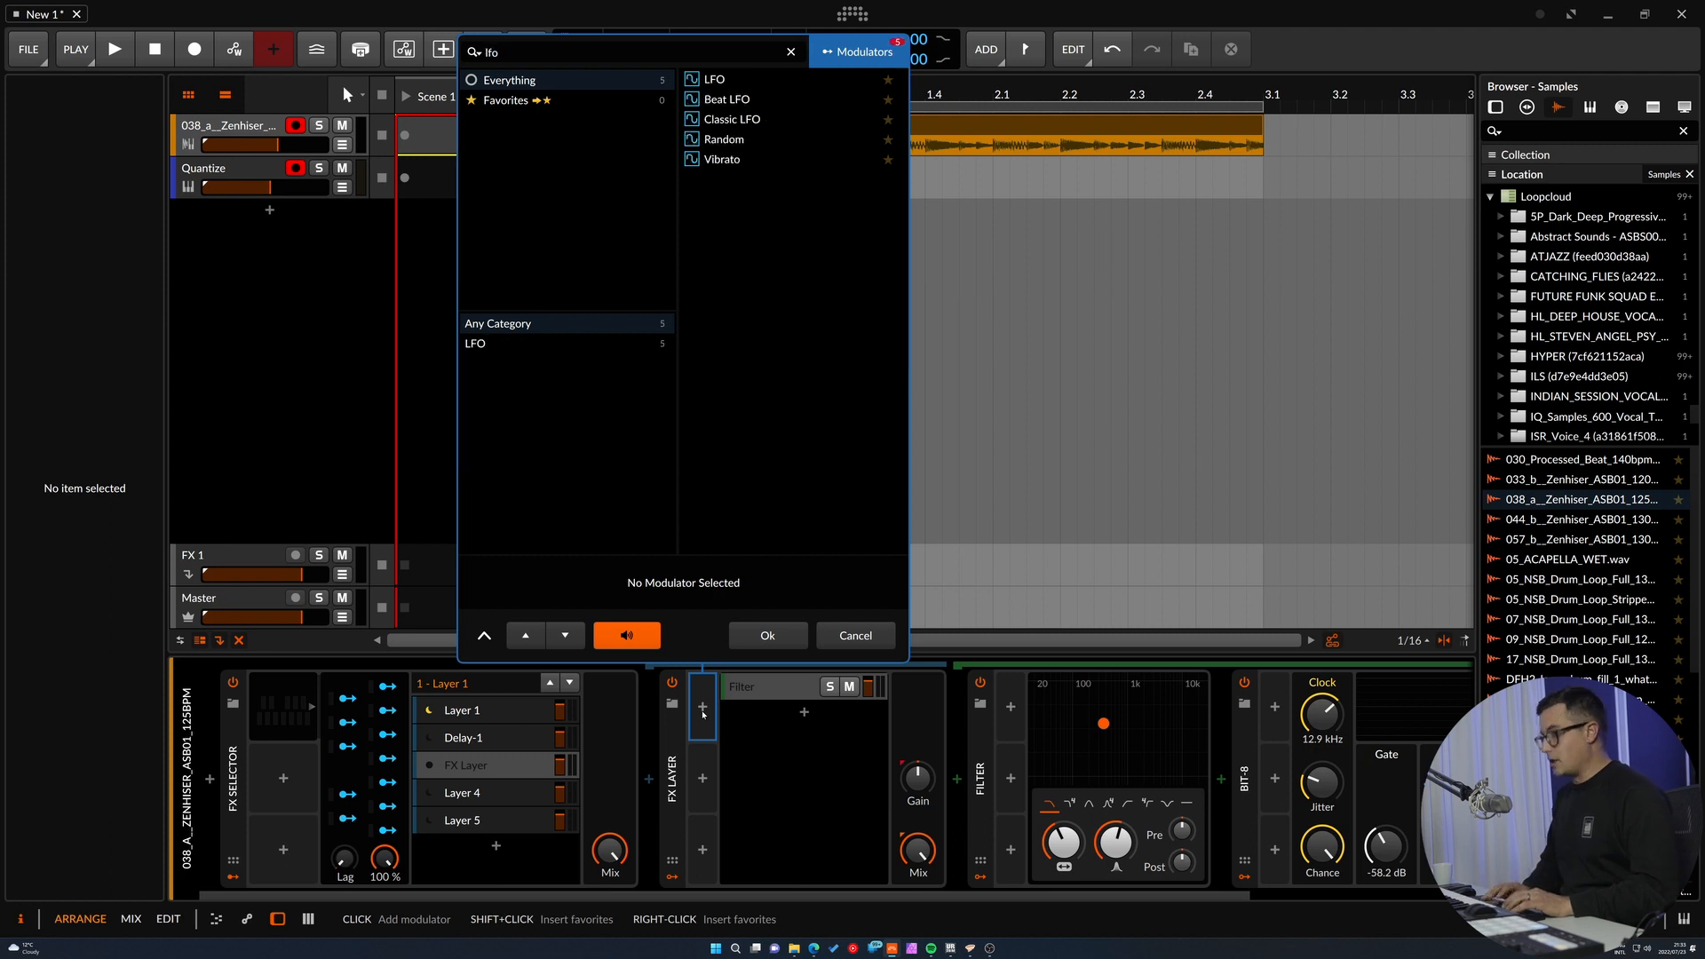
pyautogui.click(726, 84)
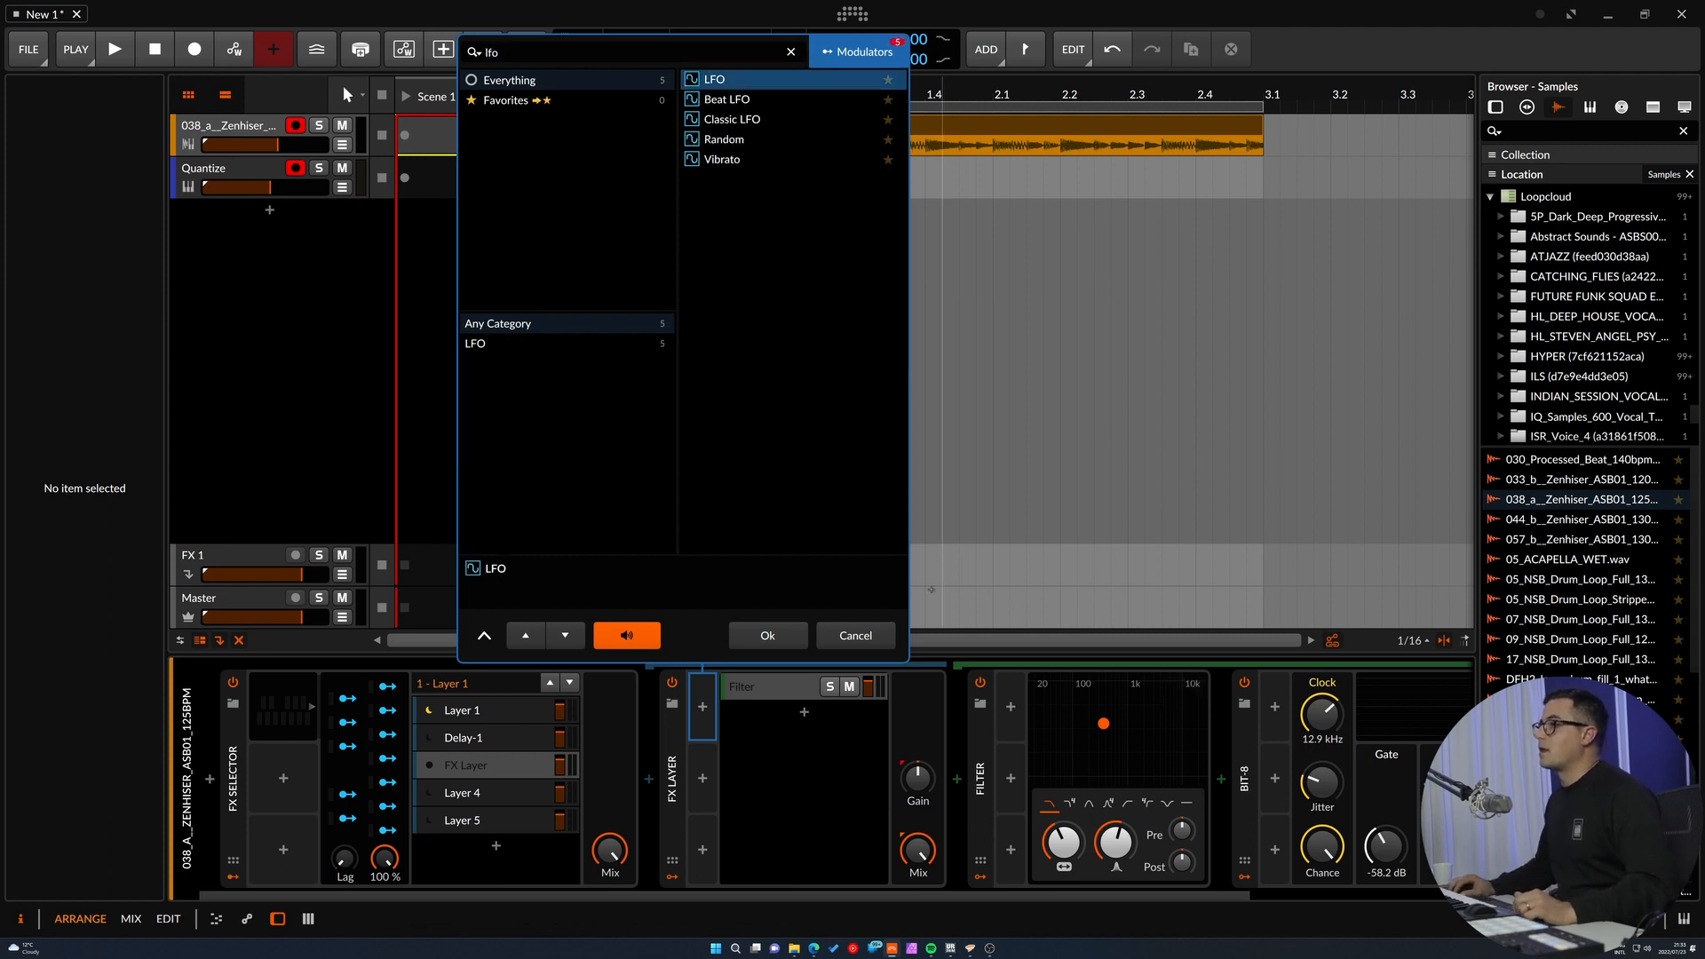
pyautogui.click(768, 636)
pyautogui.click(711, 715)
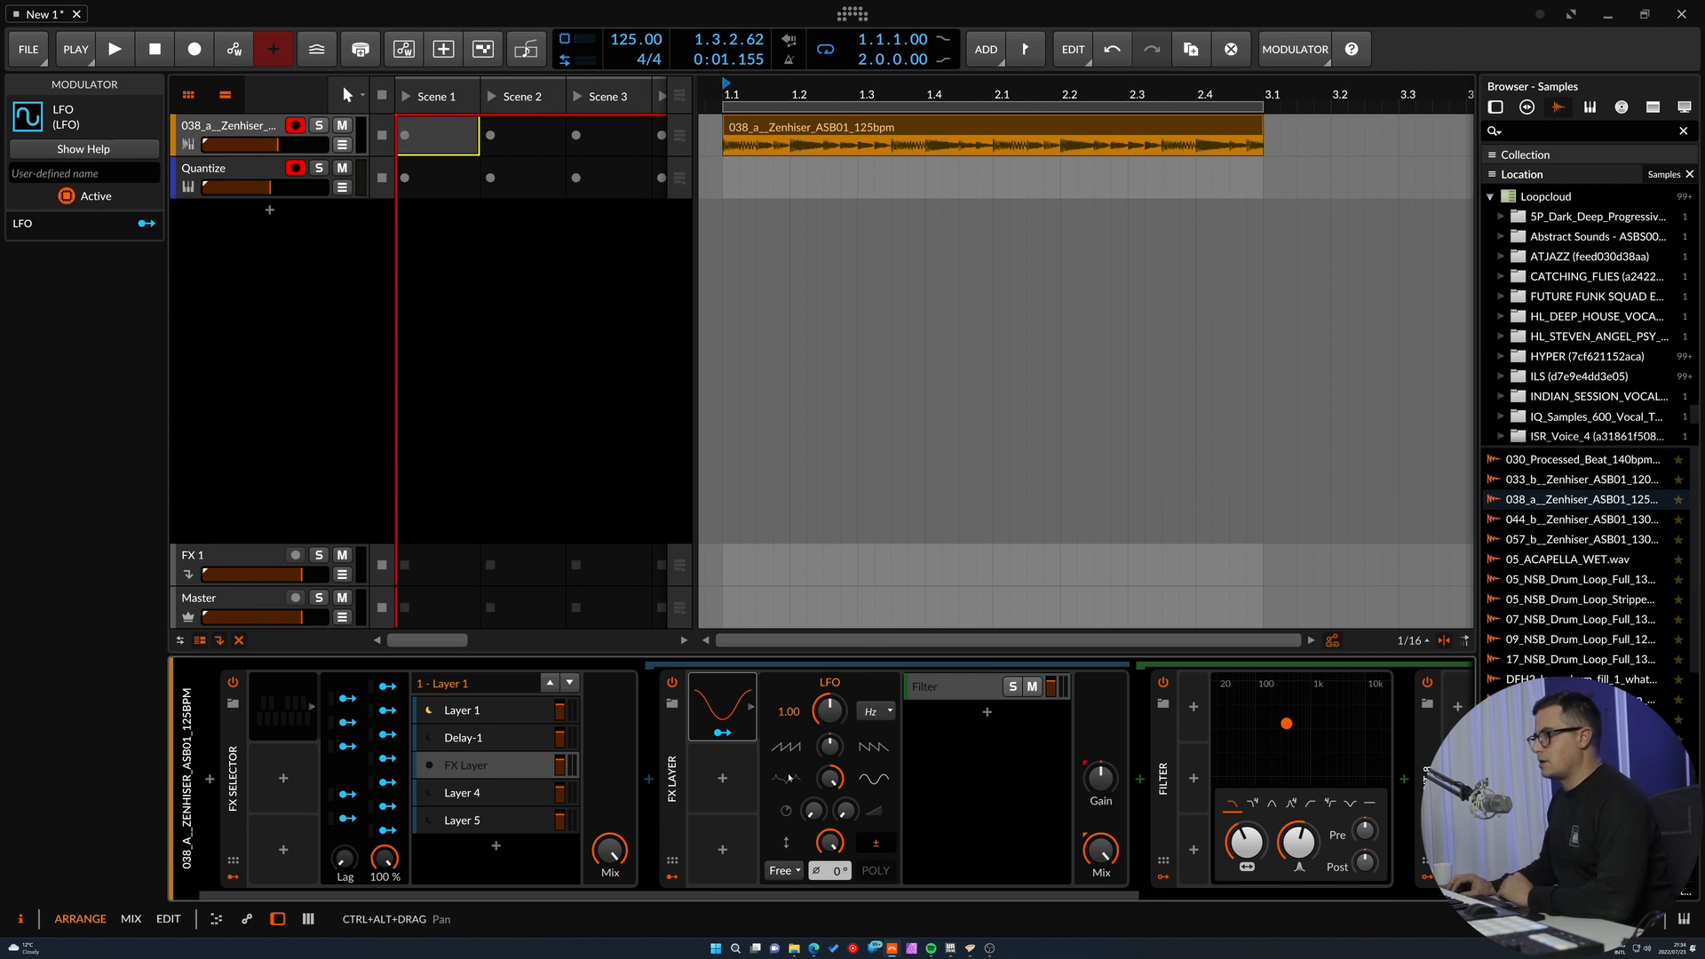
# Shape the LFO into a straight rising ramp with -100 % tilt, its rate in bars and its retrigger mode set to Note.
pyautogui.moveTo(830, 747); pyautogui.dragTo(828, 795)
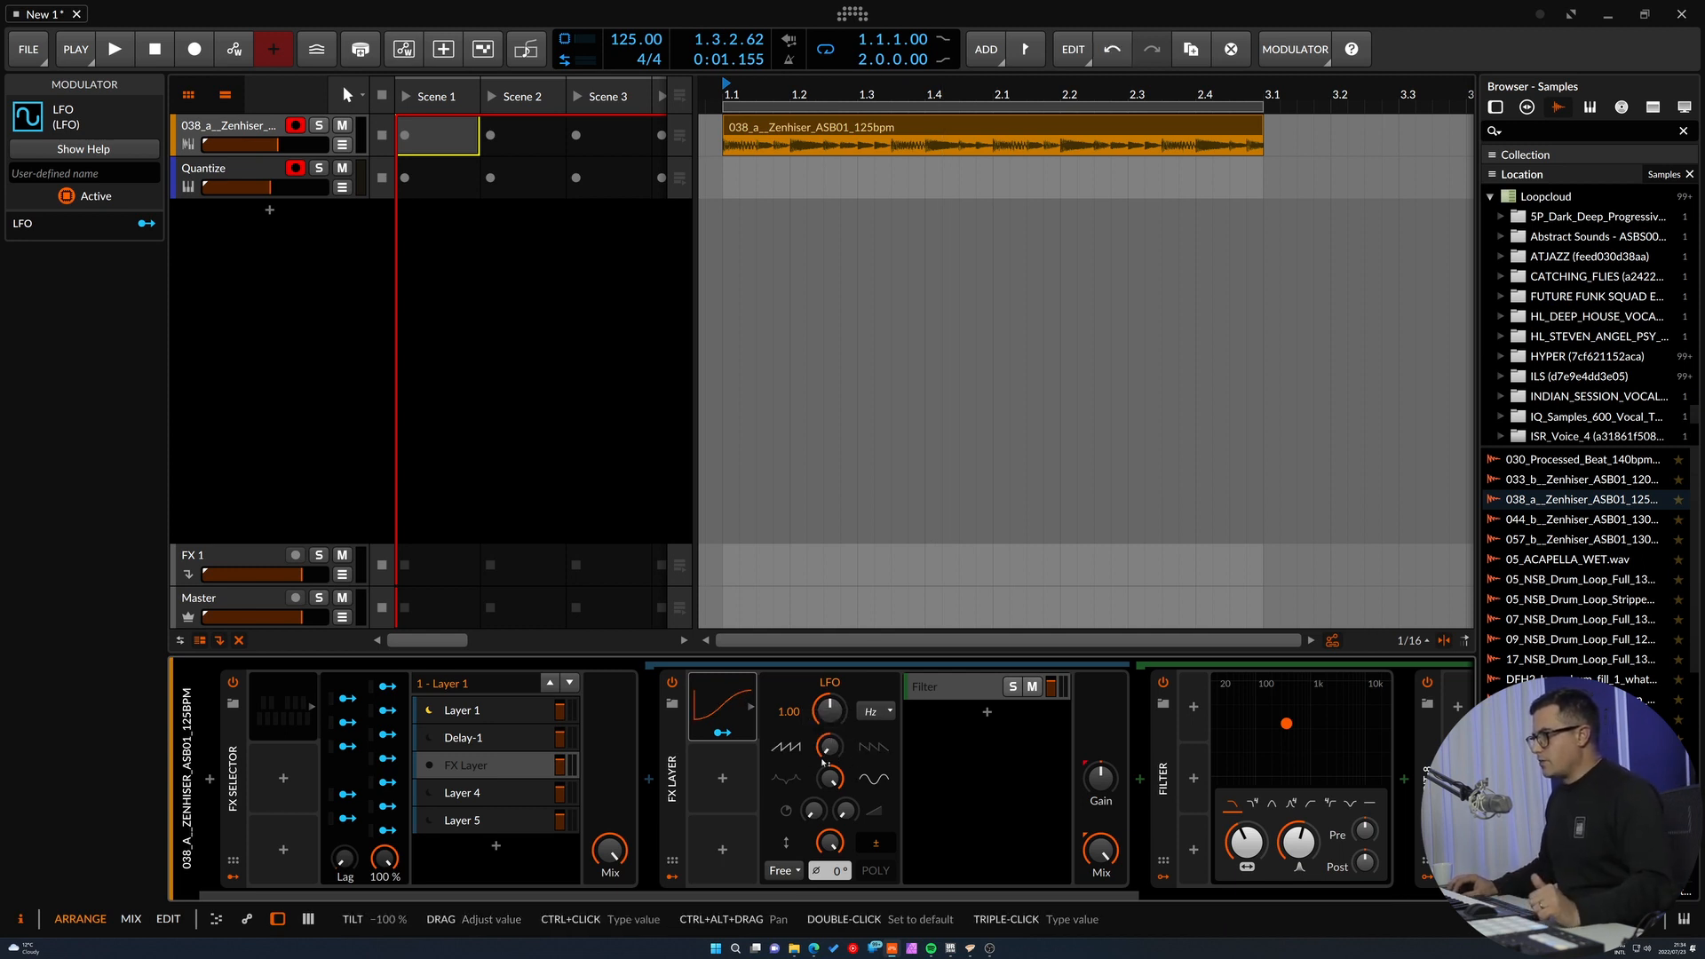
pyautogui.doubleClick(829, 779)
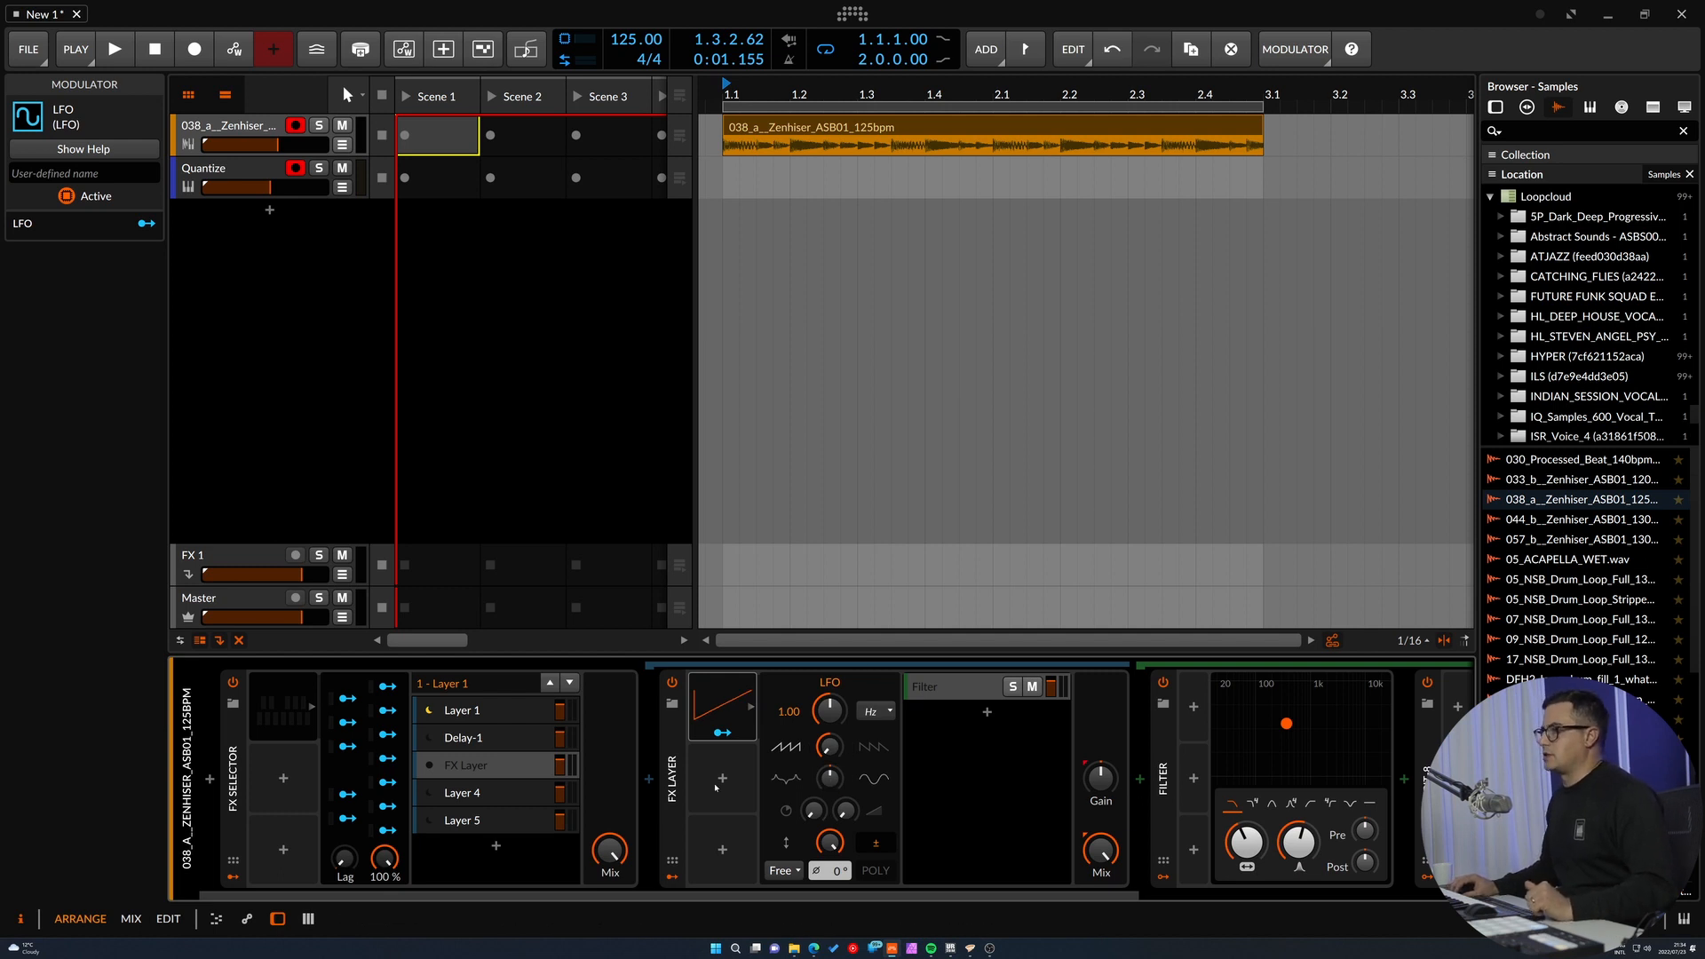
pyautogui.click(876, 712)
pyautogui.click(911, 336)
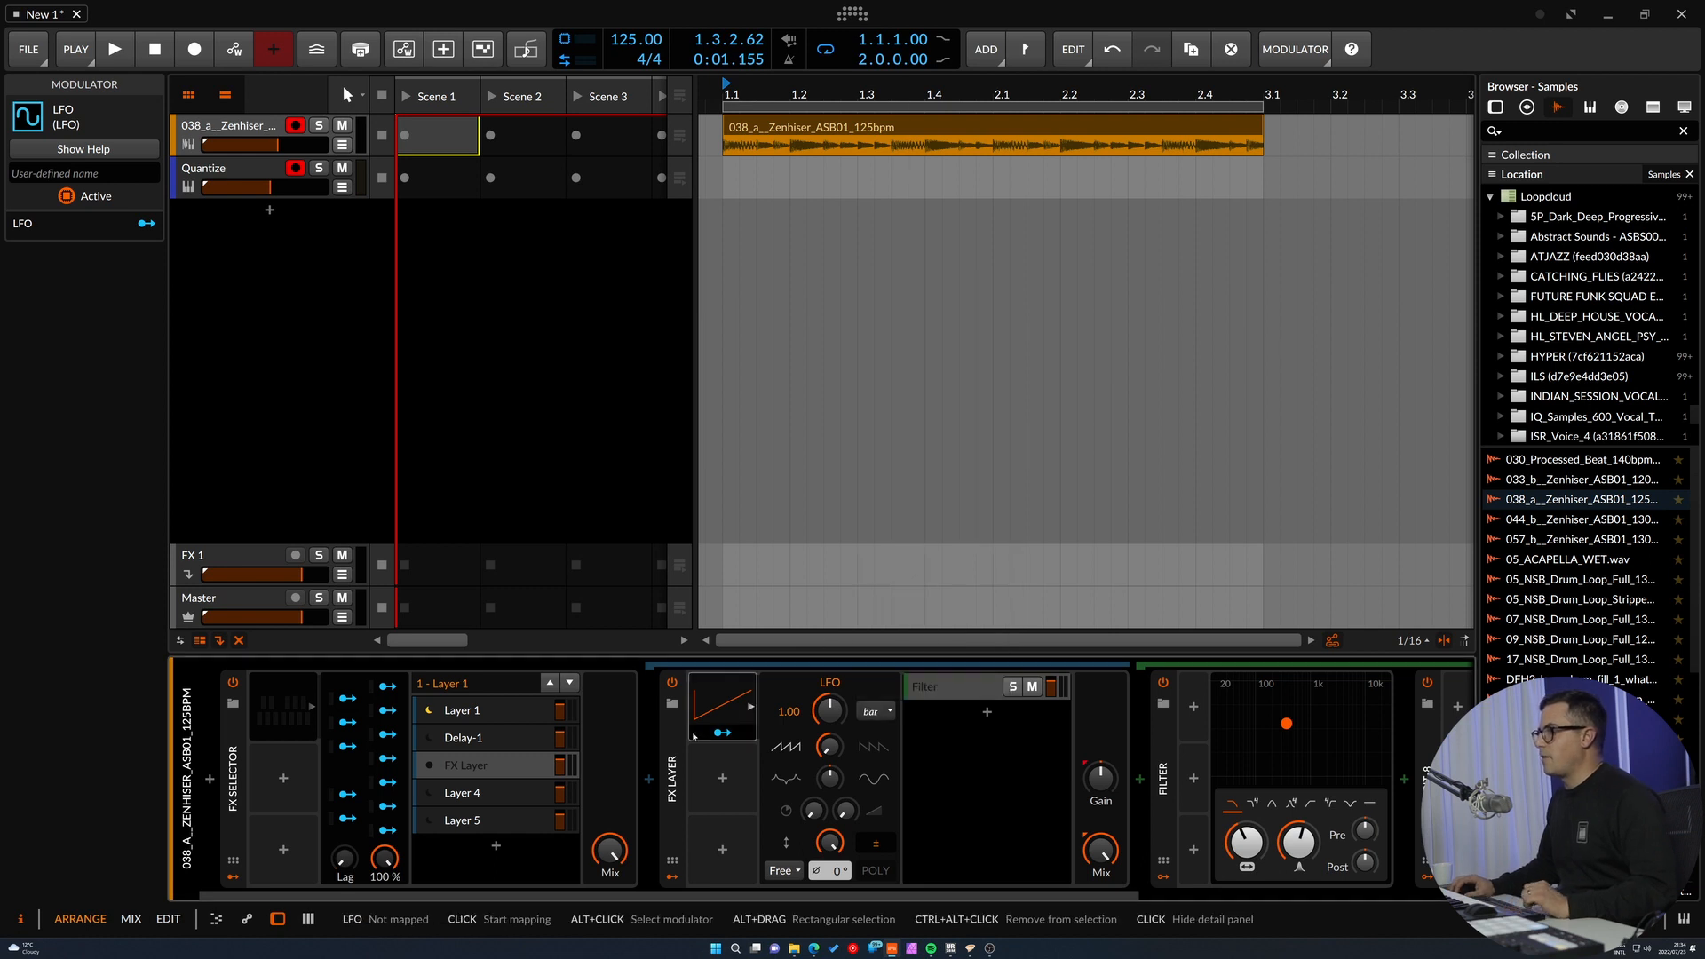
pyautogui.click(781, 871)
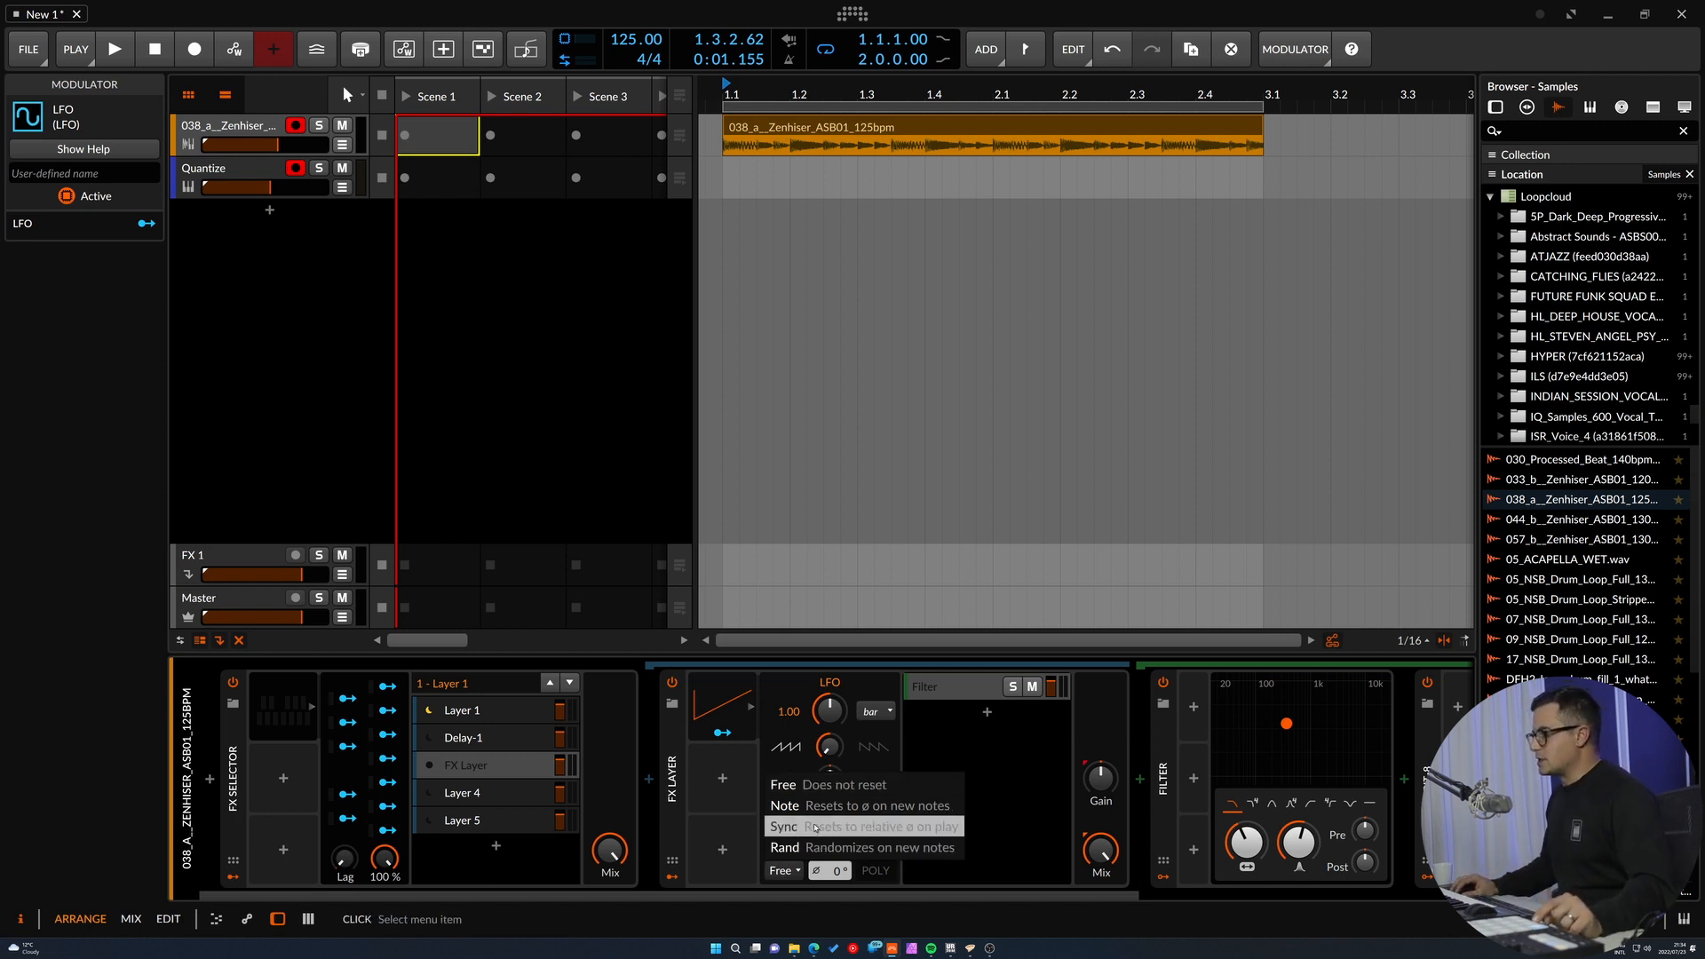
pyautogui.click(883, 808)
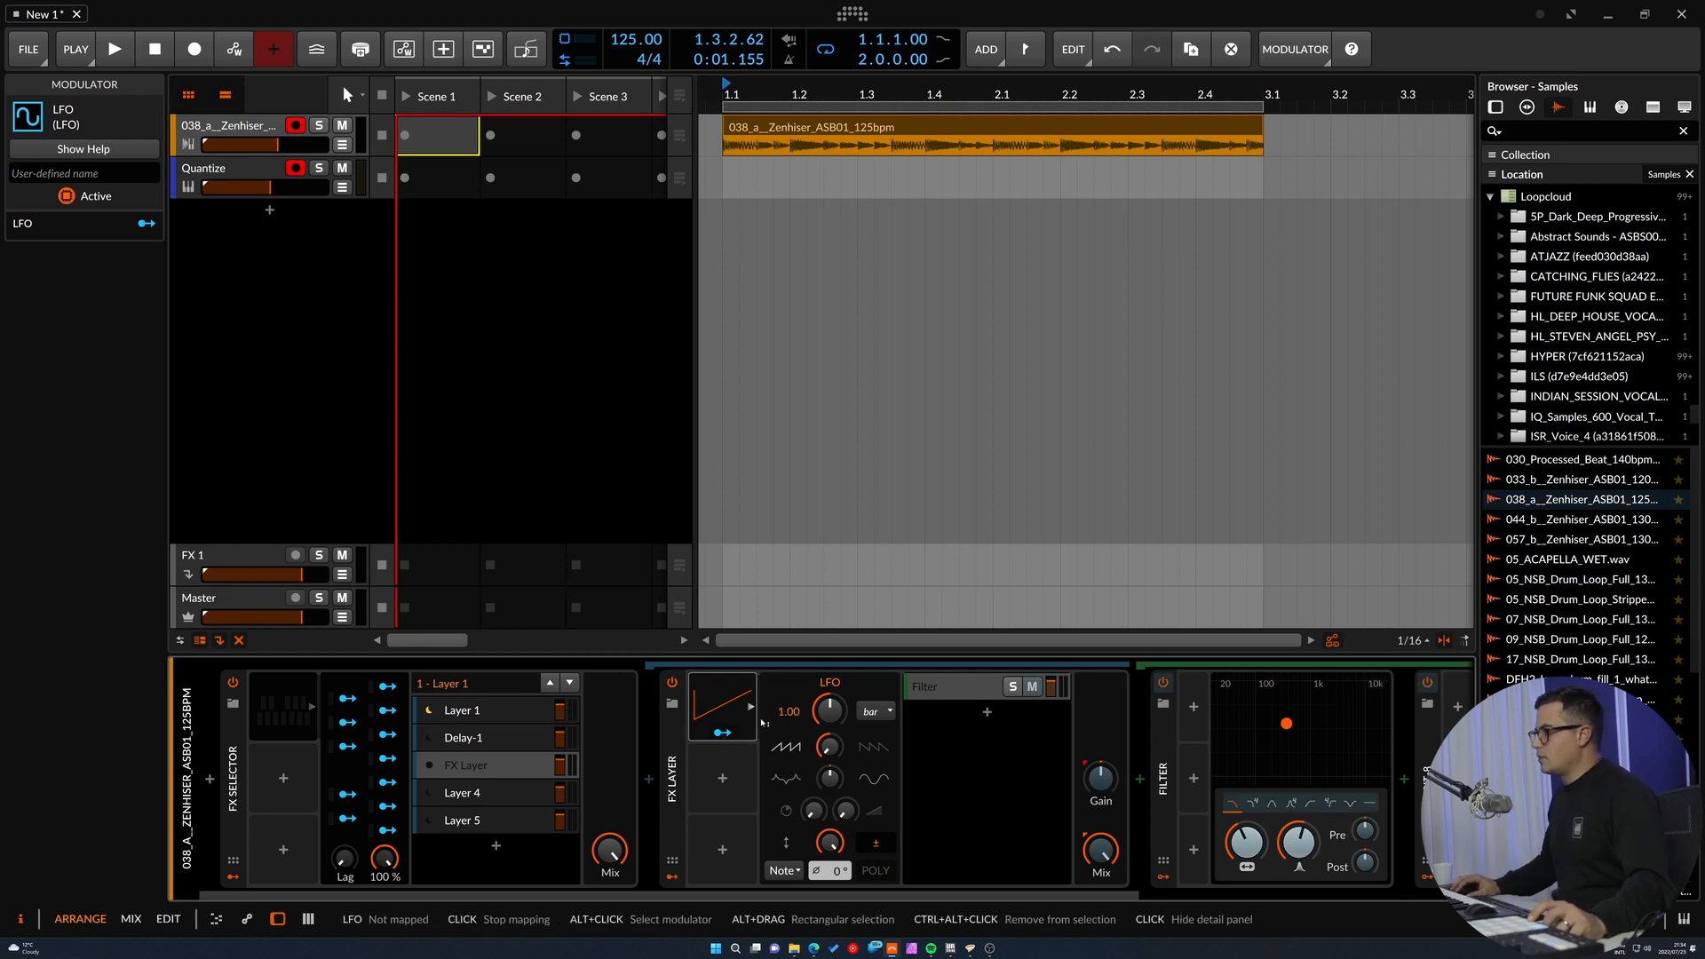
# Map the LFO to the Filter's cutoff frequency with a modulation amount of 63.44.
pyautogui.click(1286, 723)
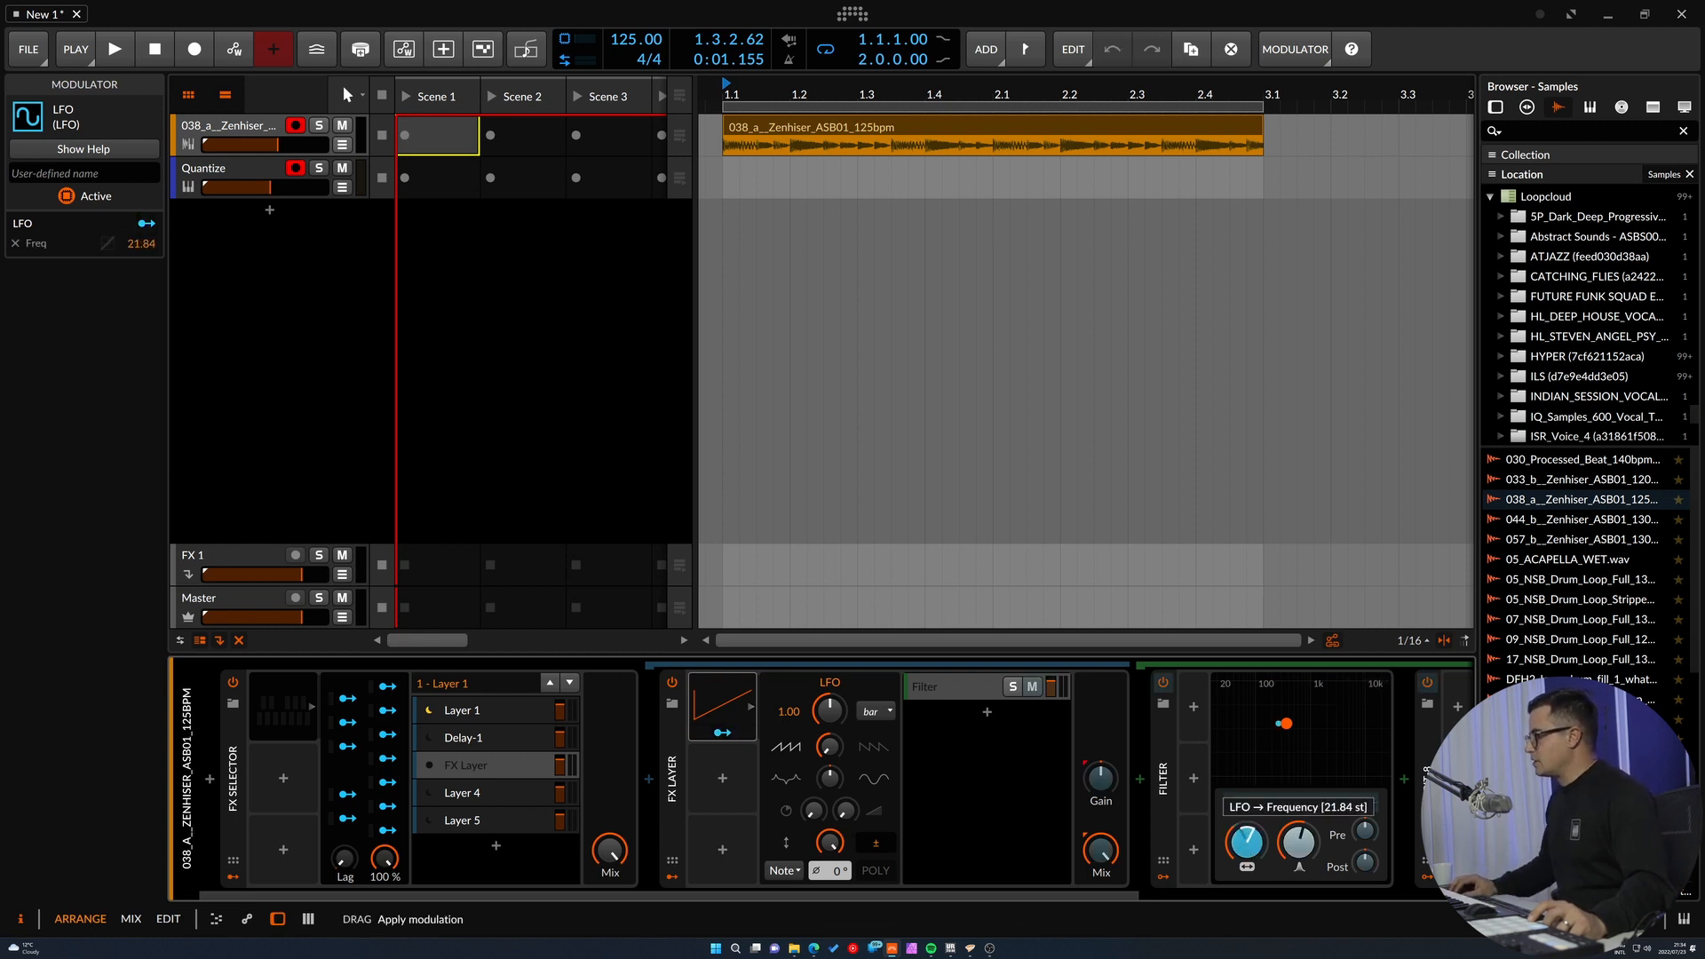
pyautogui.moveTo(1247, 842); pyautogui.dragTo(1247, 840)
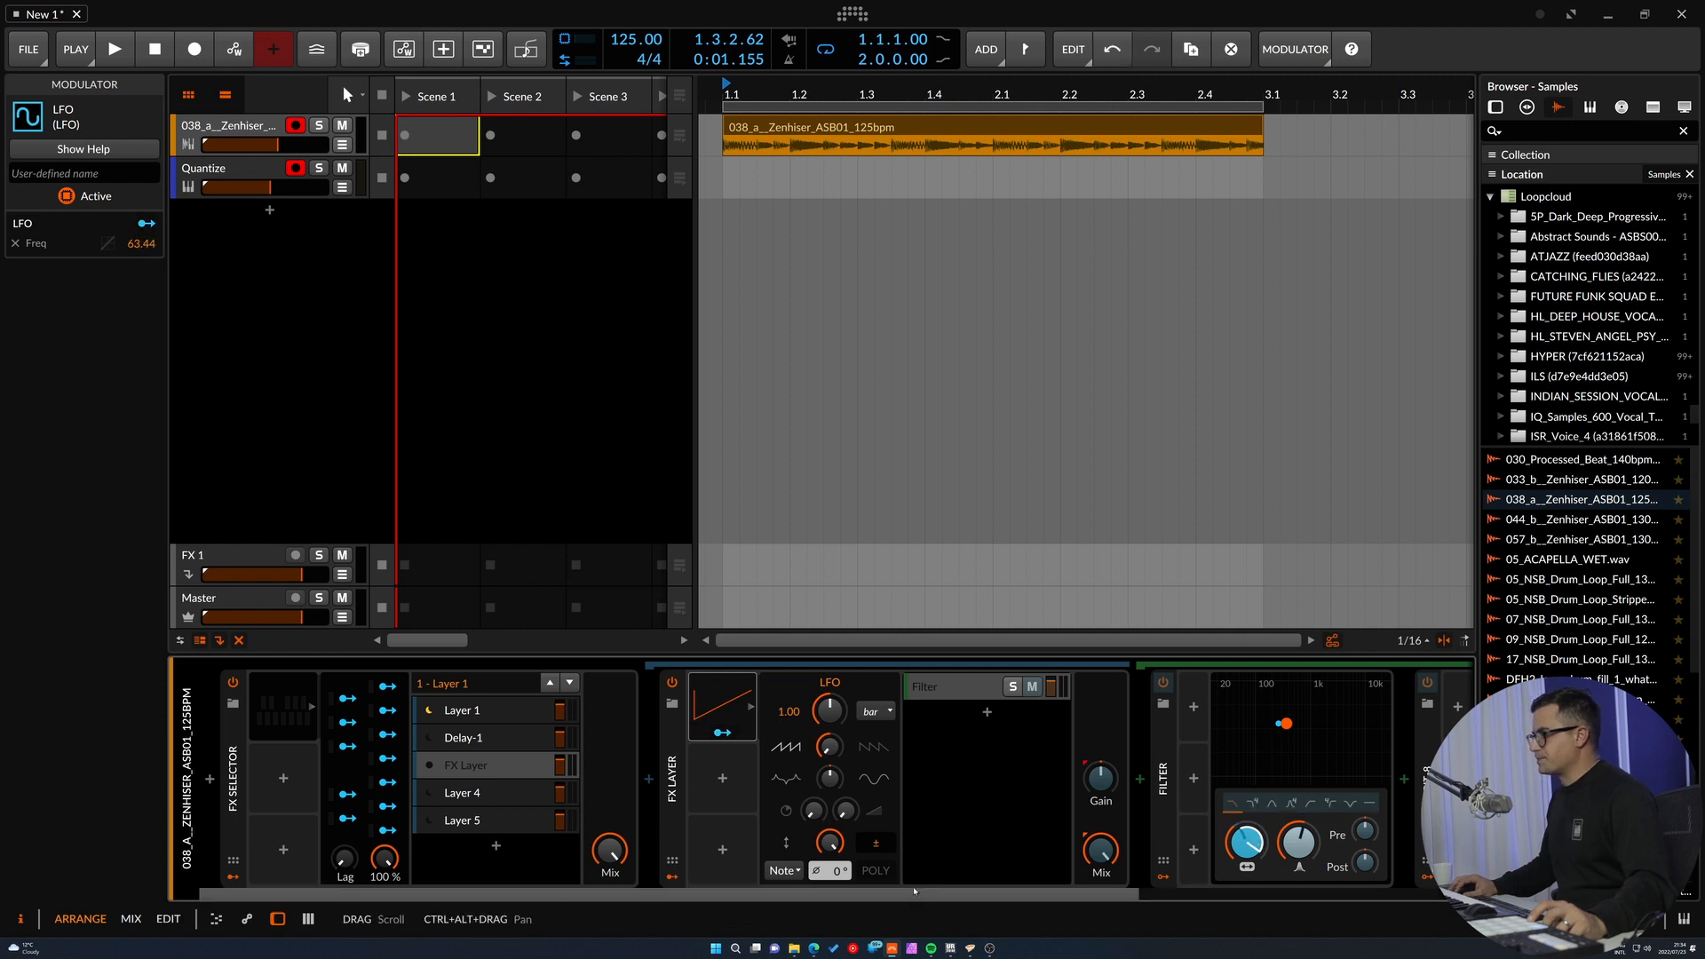
pyautogui.click(723, 733)
# Turn off the LFO's bipolar mode and play the loop to audition the filter sweep.
pyautogui.moveTo(1003, 897); pyautogui.dragTo(1311, 901)
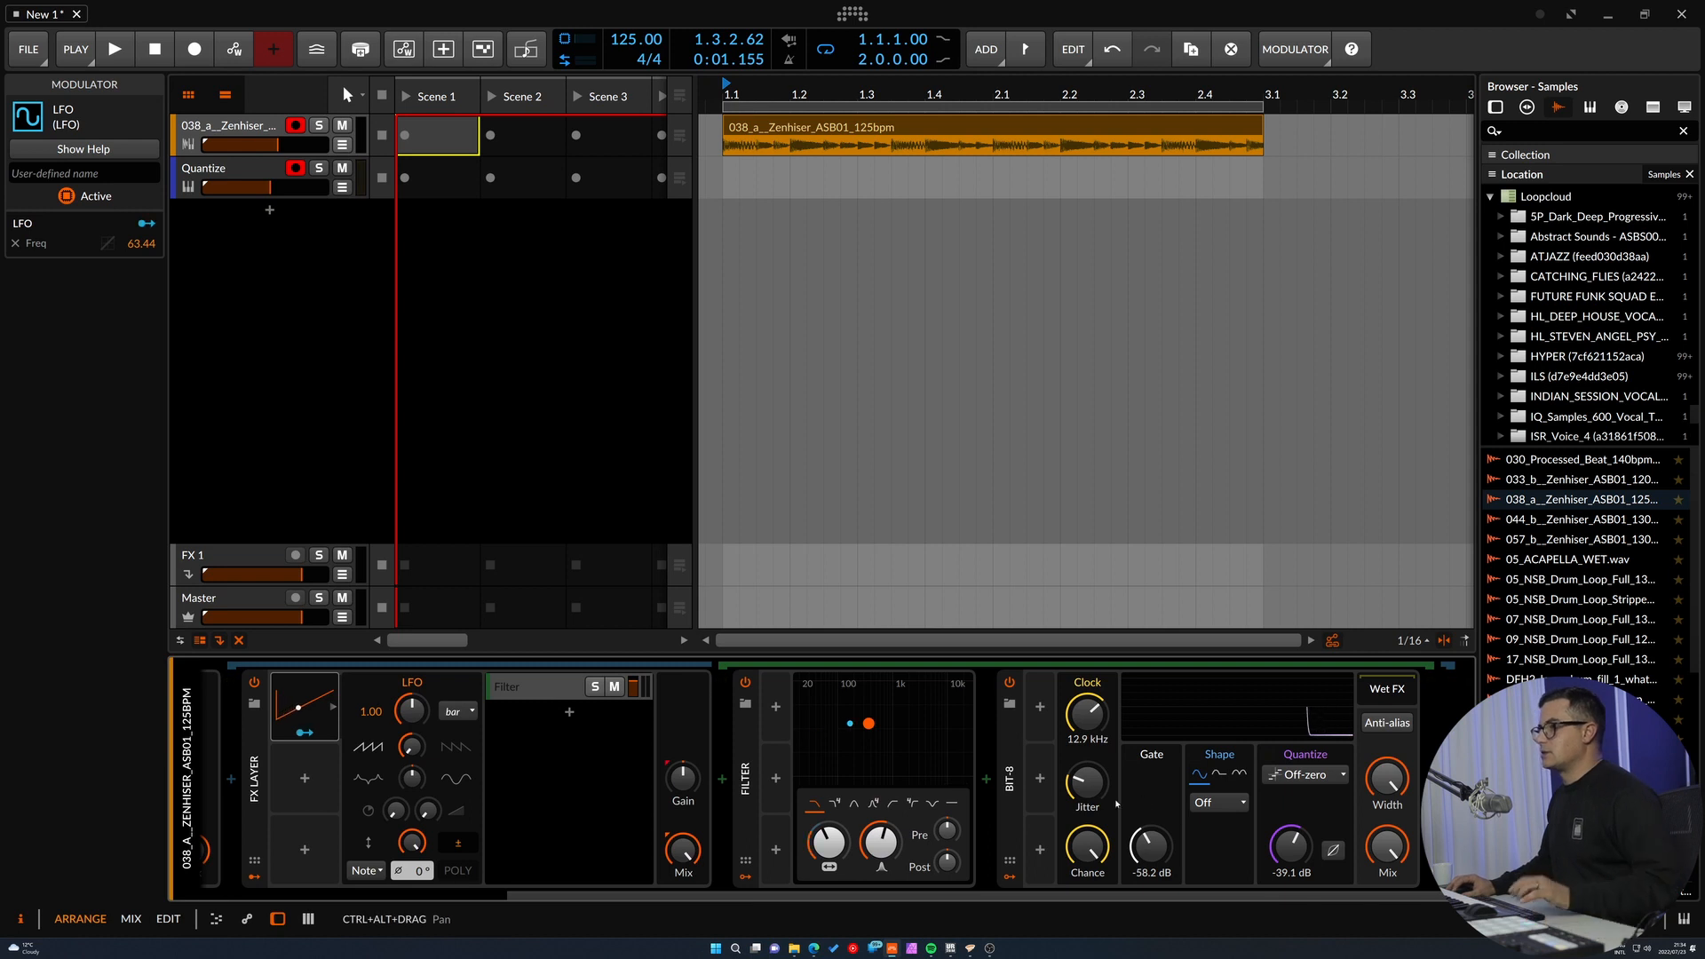
pyautogui.press('space')
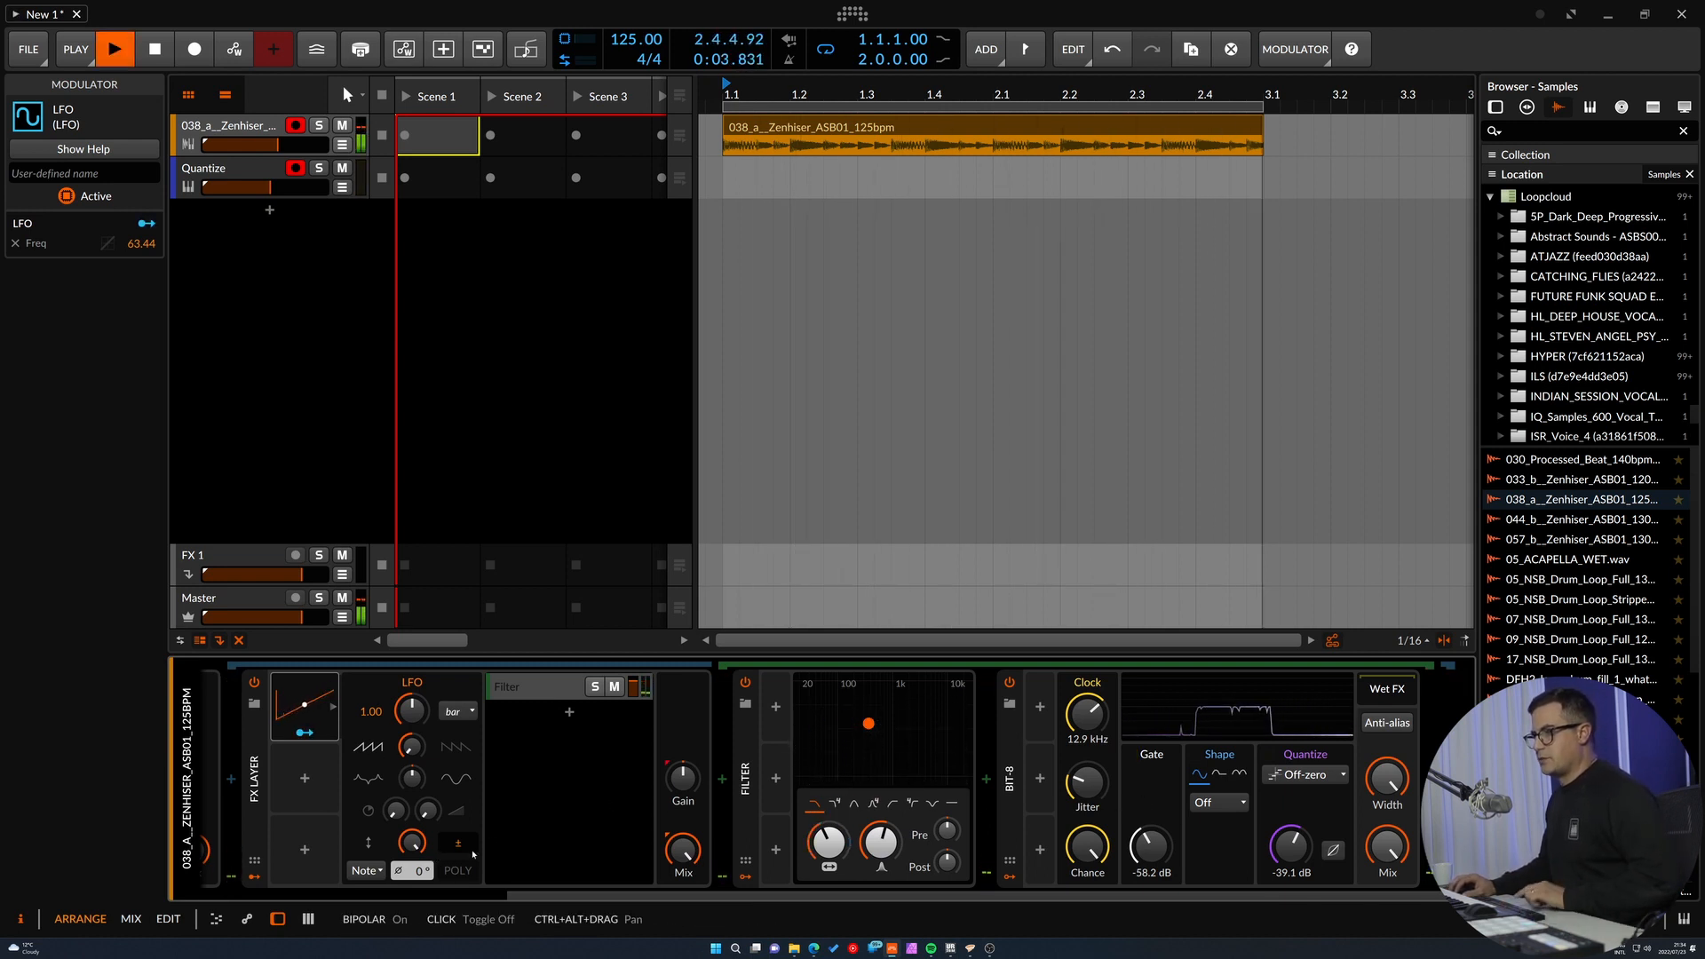
pyautogui.press('space')
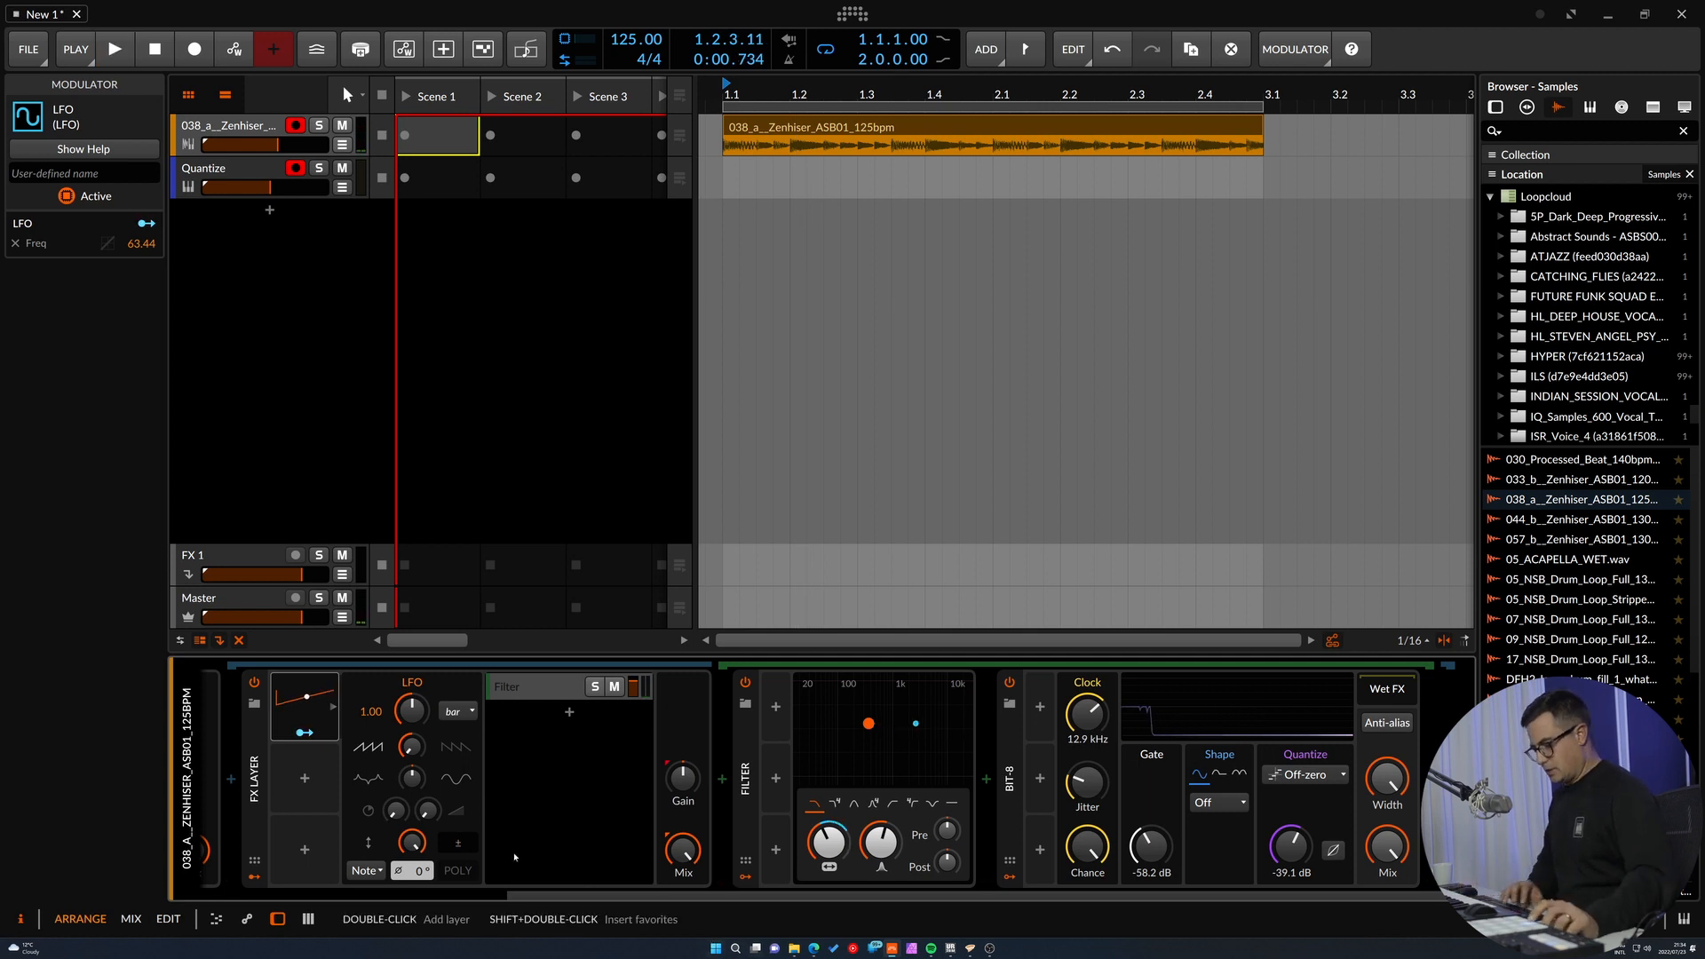
pyautogui.press('space')
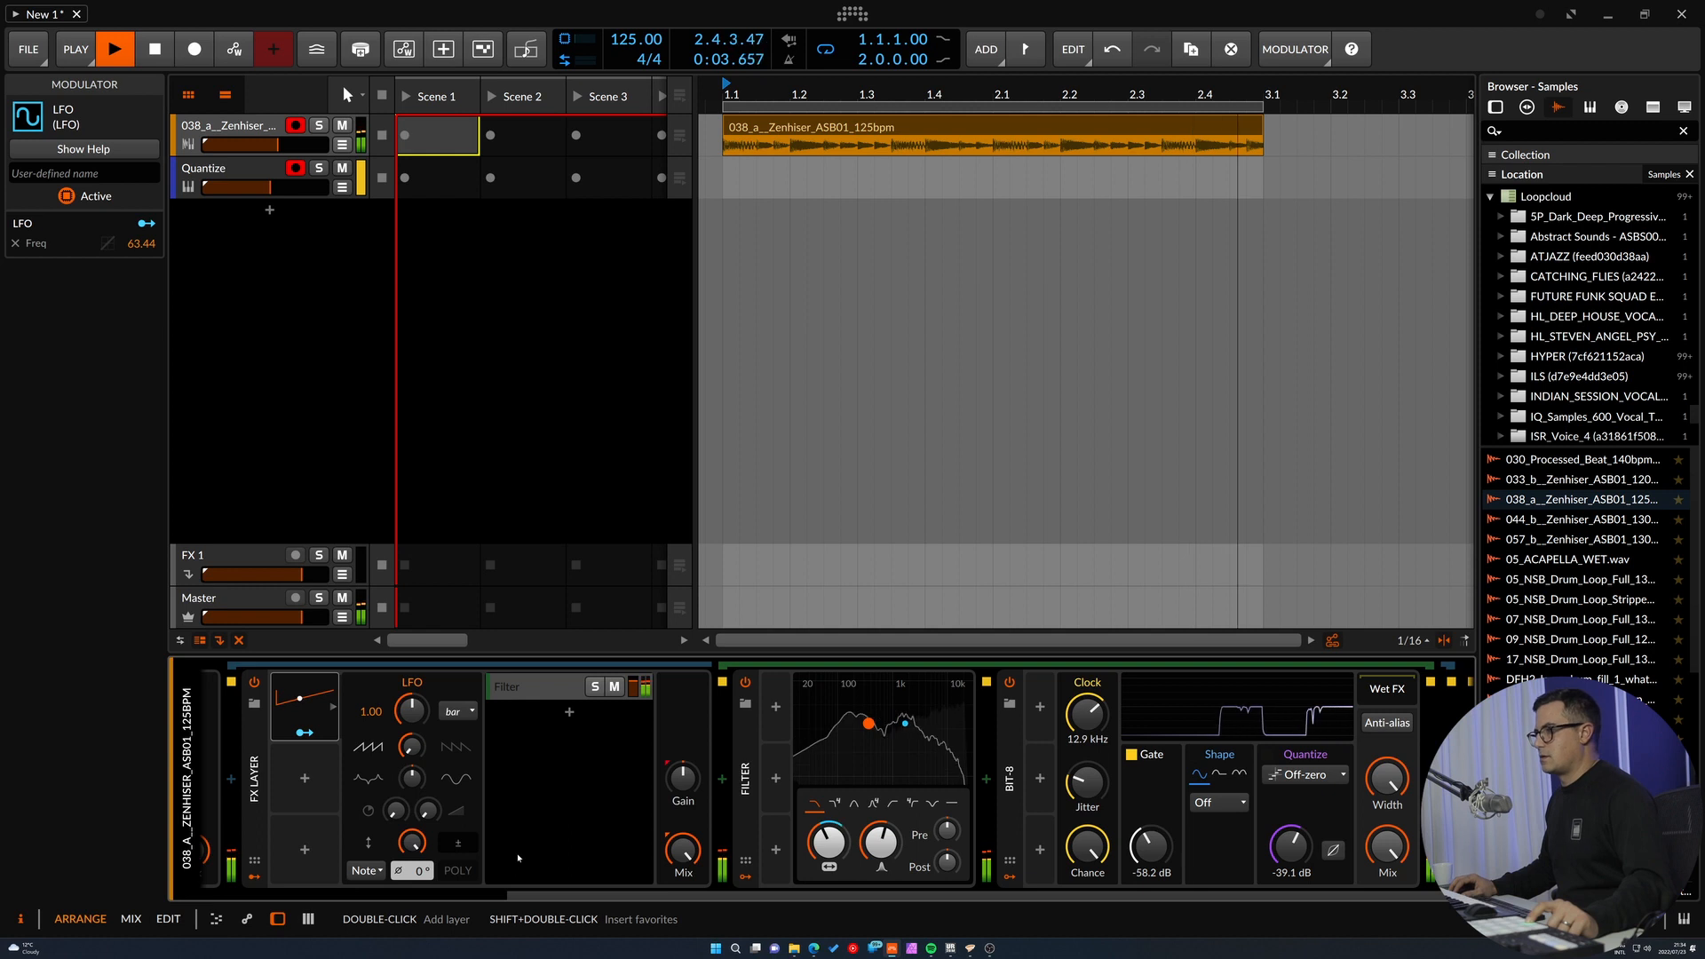
# Lower the Filter's cutoff to 229 Hz and the Bit-8 clock to 2.14 kHz during playback.
pyautogui.moveTo(828, 841); pyautogui.dragTo(828, 856)
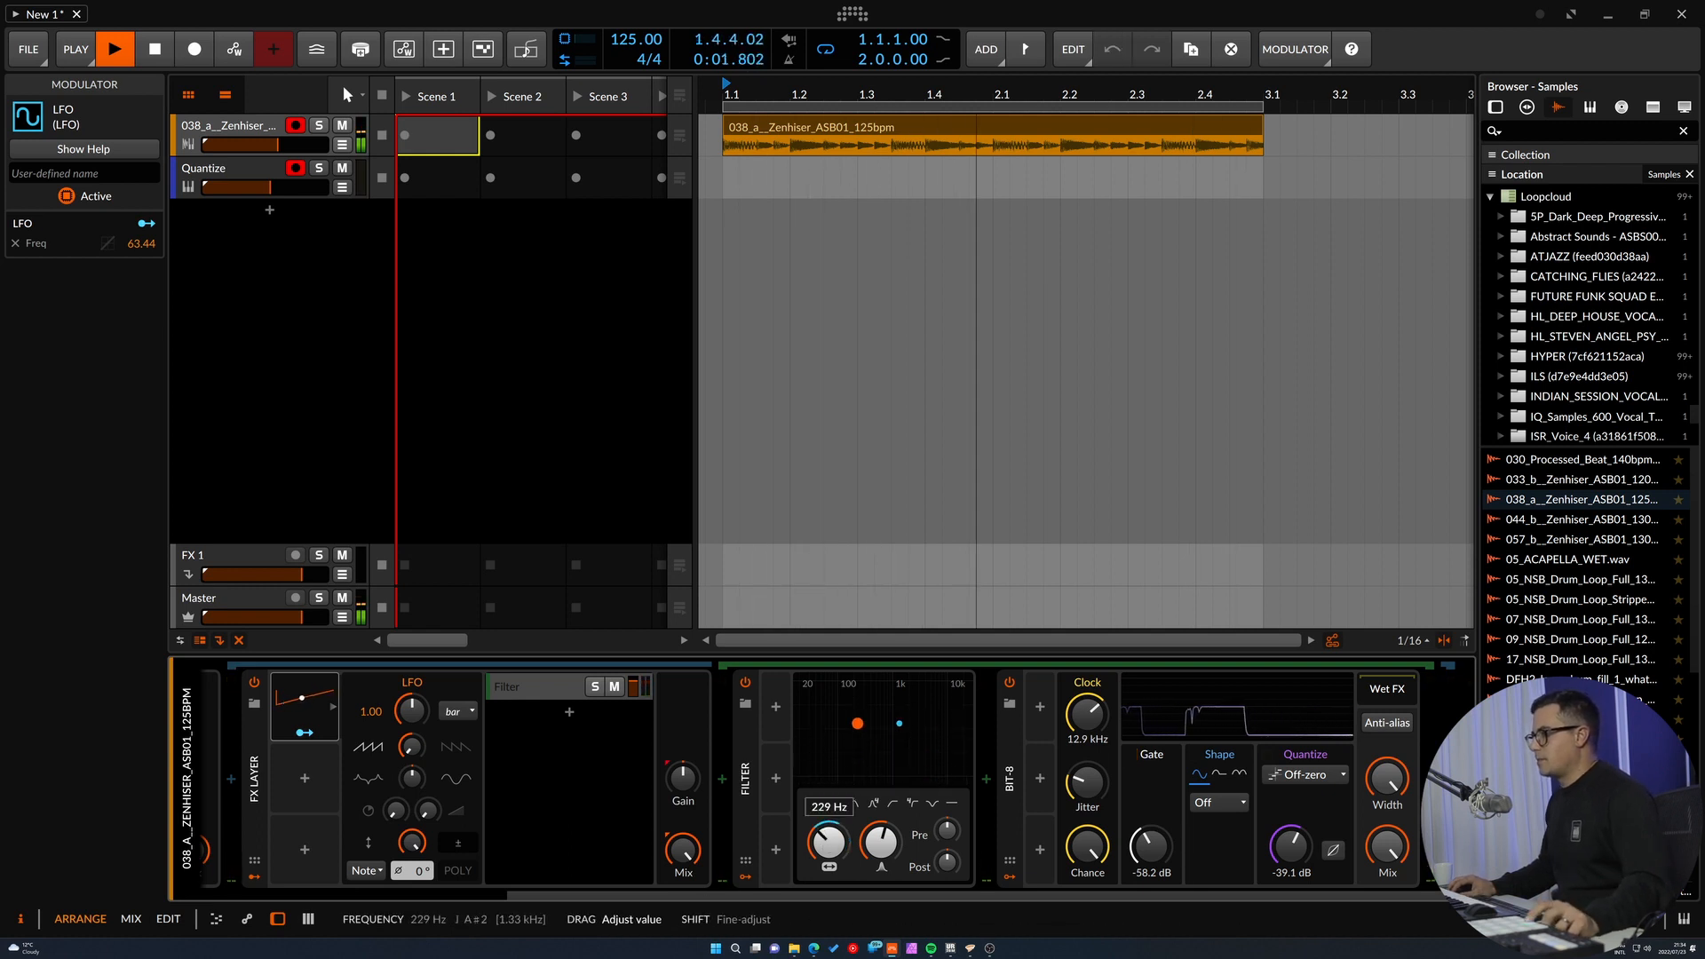
pyautogui.moveTo(1087, 713); pyautogui.dragTo(1099, 723)
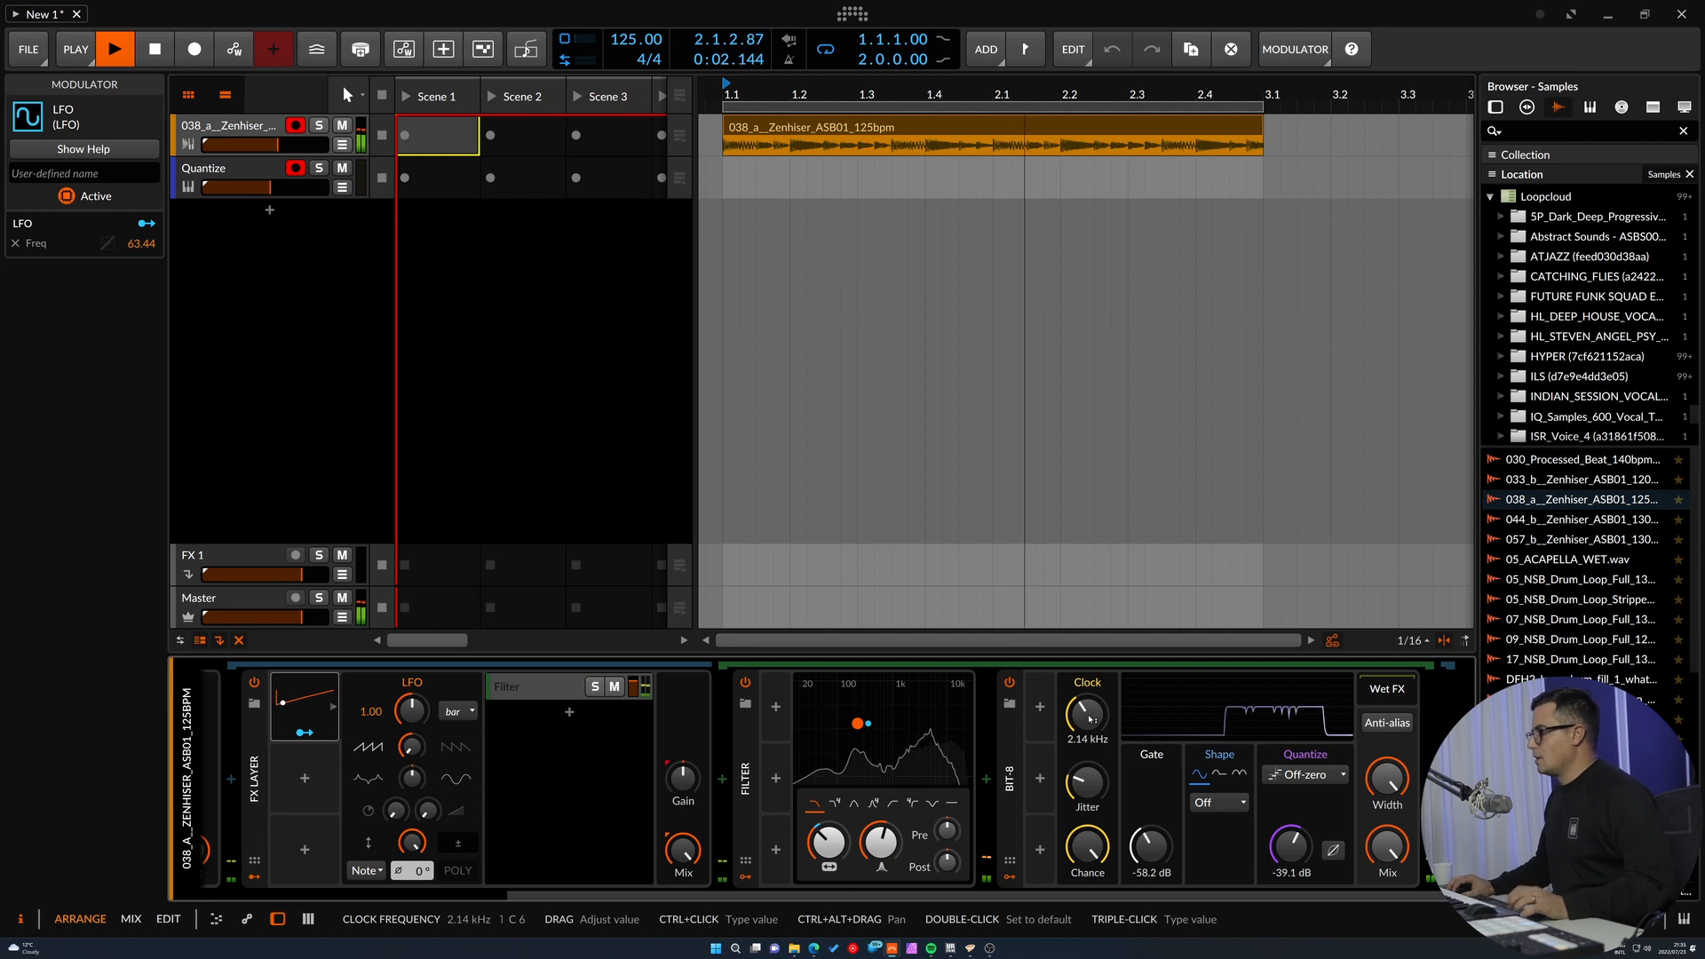
pyautogui.press('space')
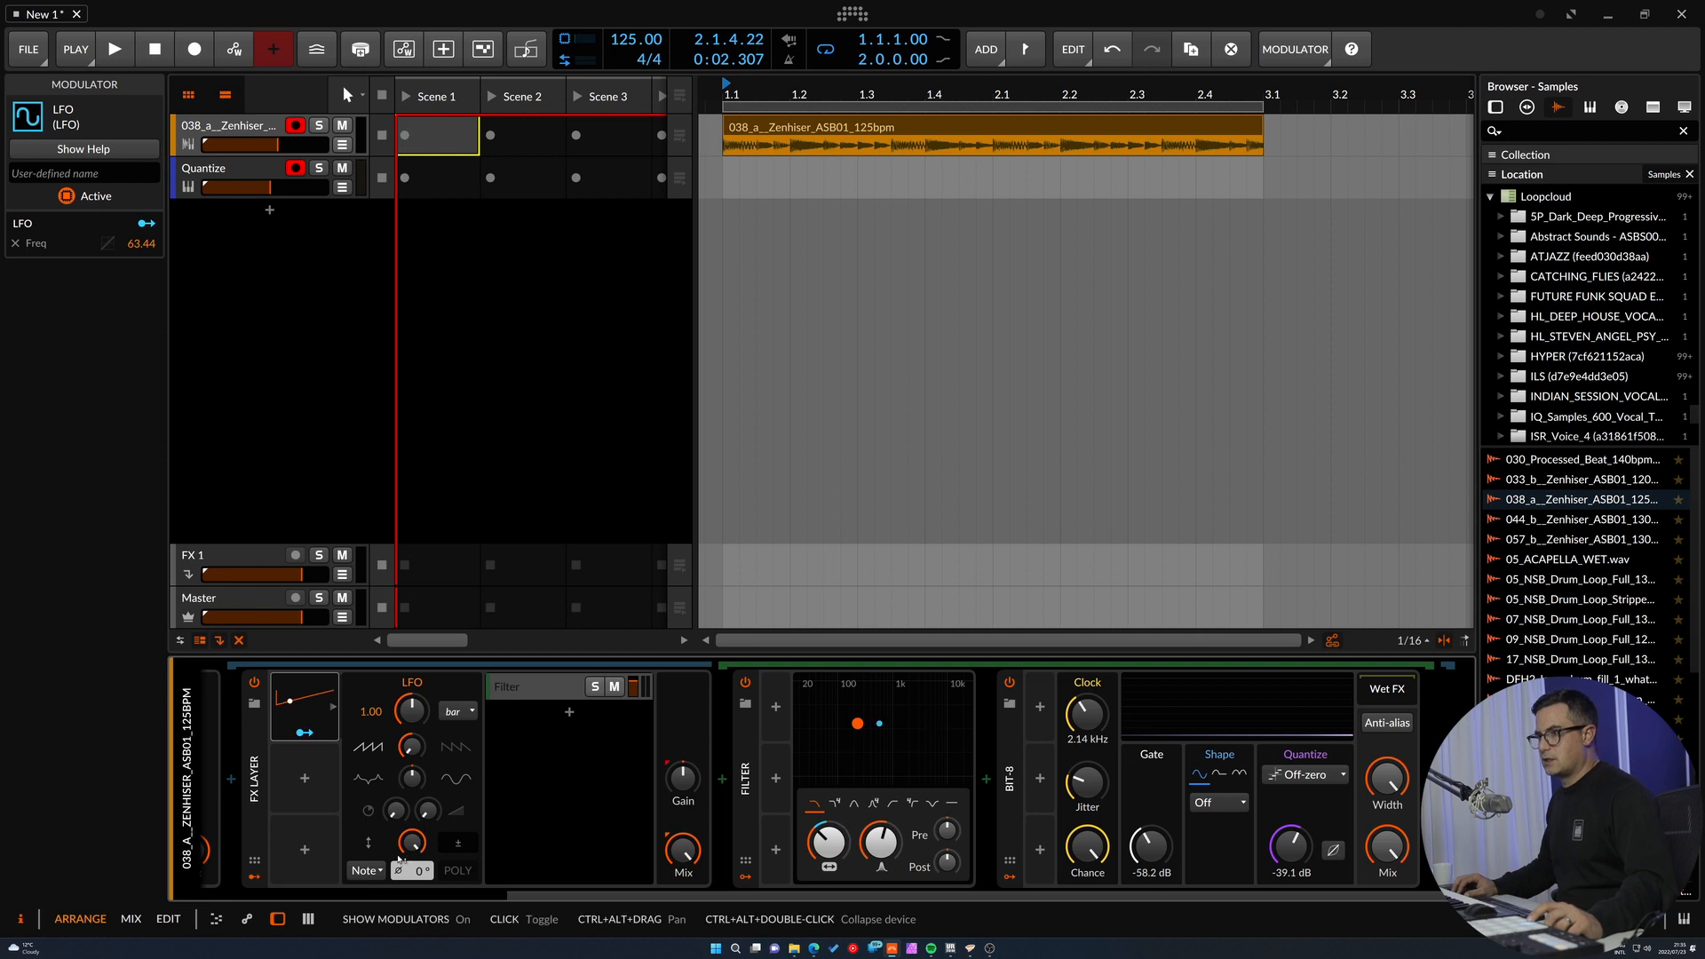
# Map the LFO to the Bit-8 clock at 39.69 and its mix at -0.70, and audition the loop.
pyautogui.moveTo(1078, 726)
pyautogui.mouseDown()
pyautogui.moveTo(1077, 706)
pyautogui.moveTo(1090, 714)
pyautogui.mouseUp()
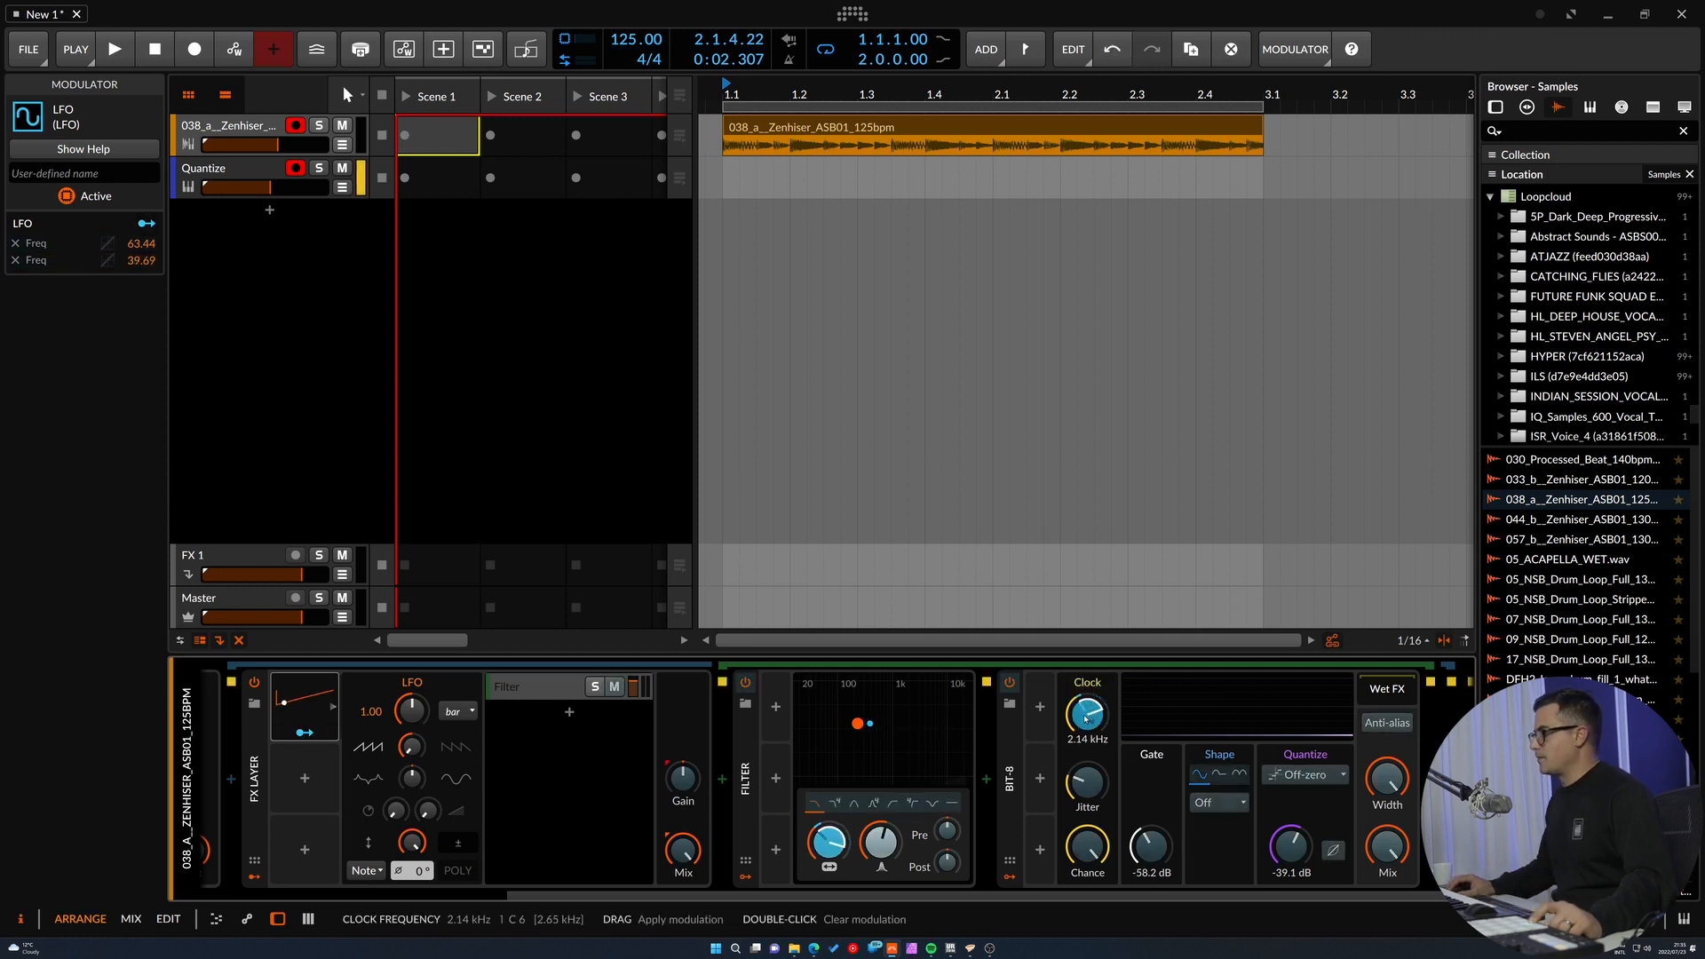
pyautogui.moveTo(1387, 849); pyautogui.dragTo(1387, 853)
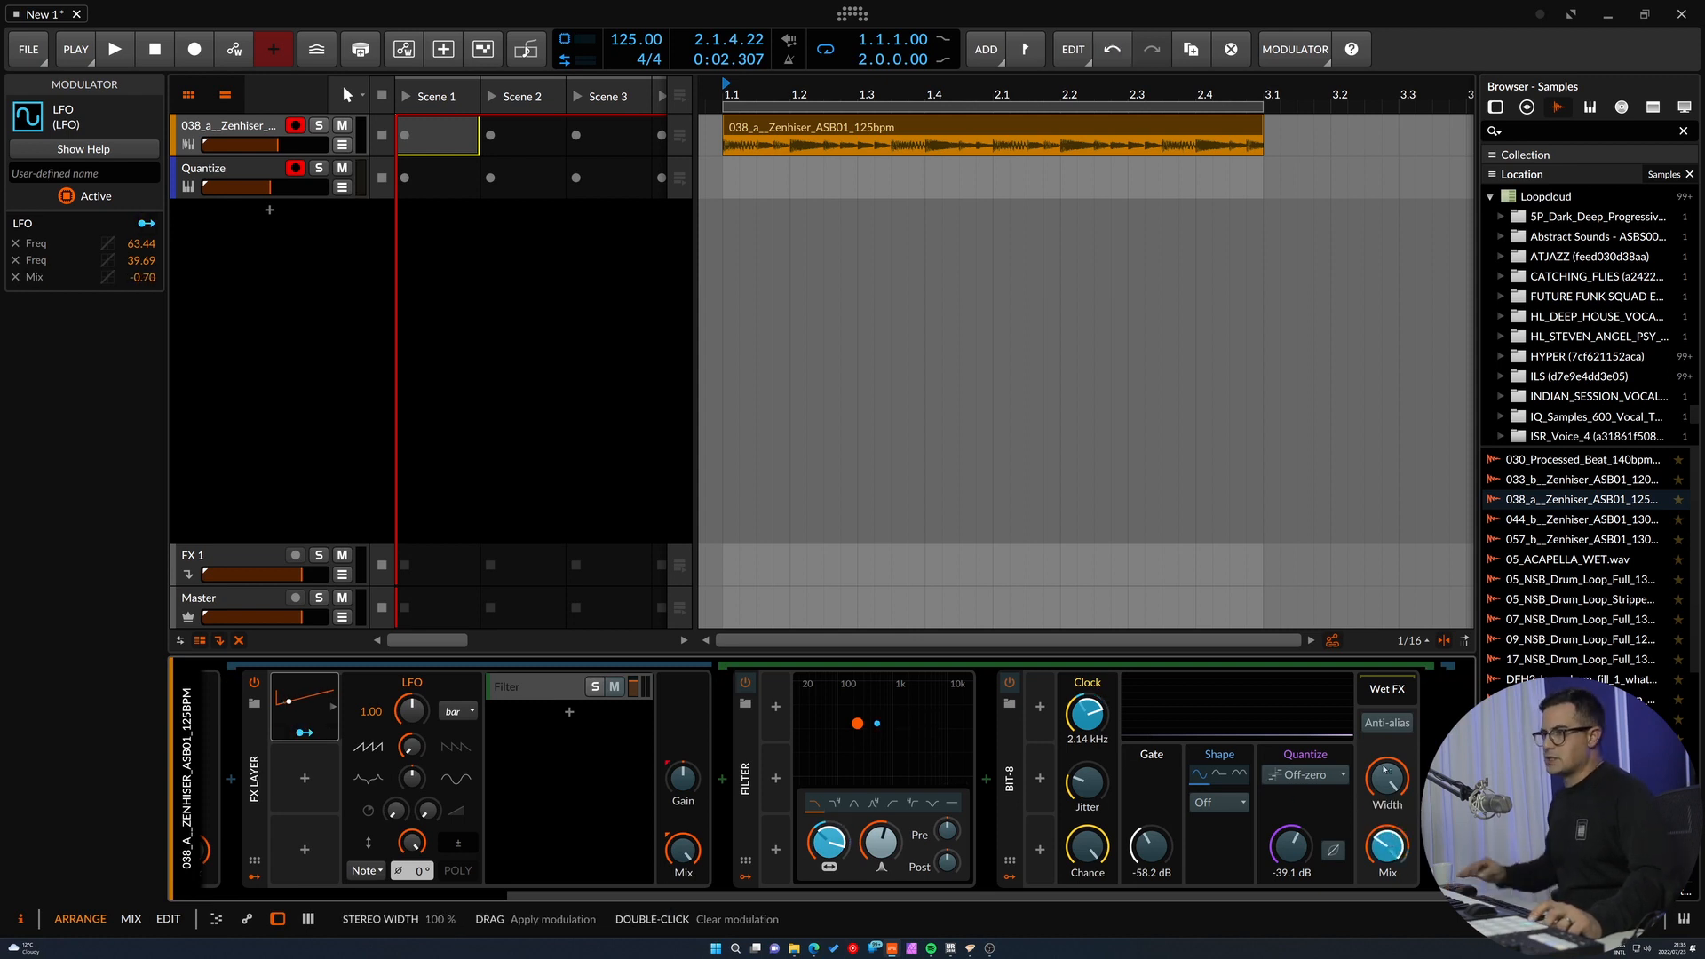
pyautogui.click(304, 733)
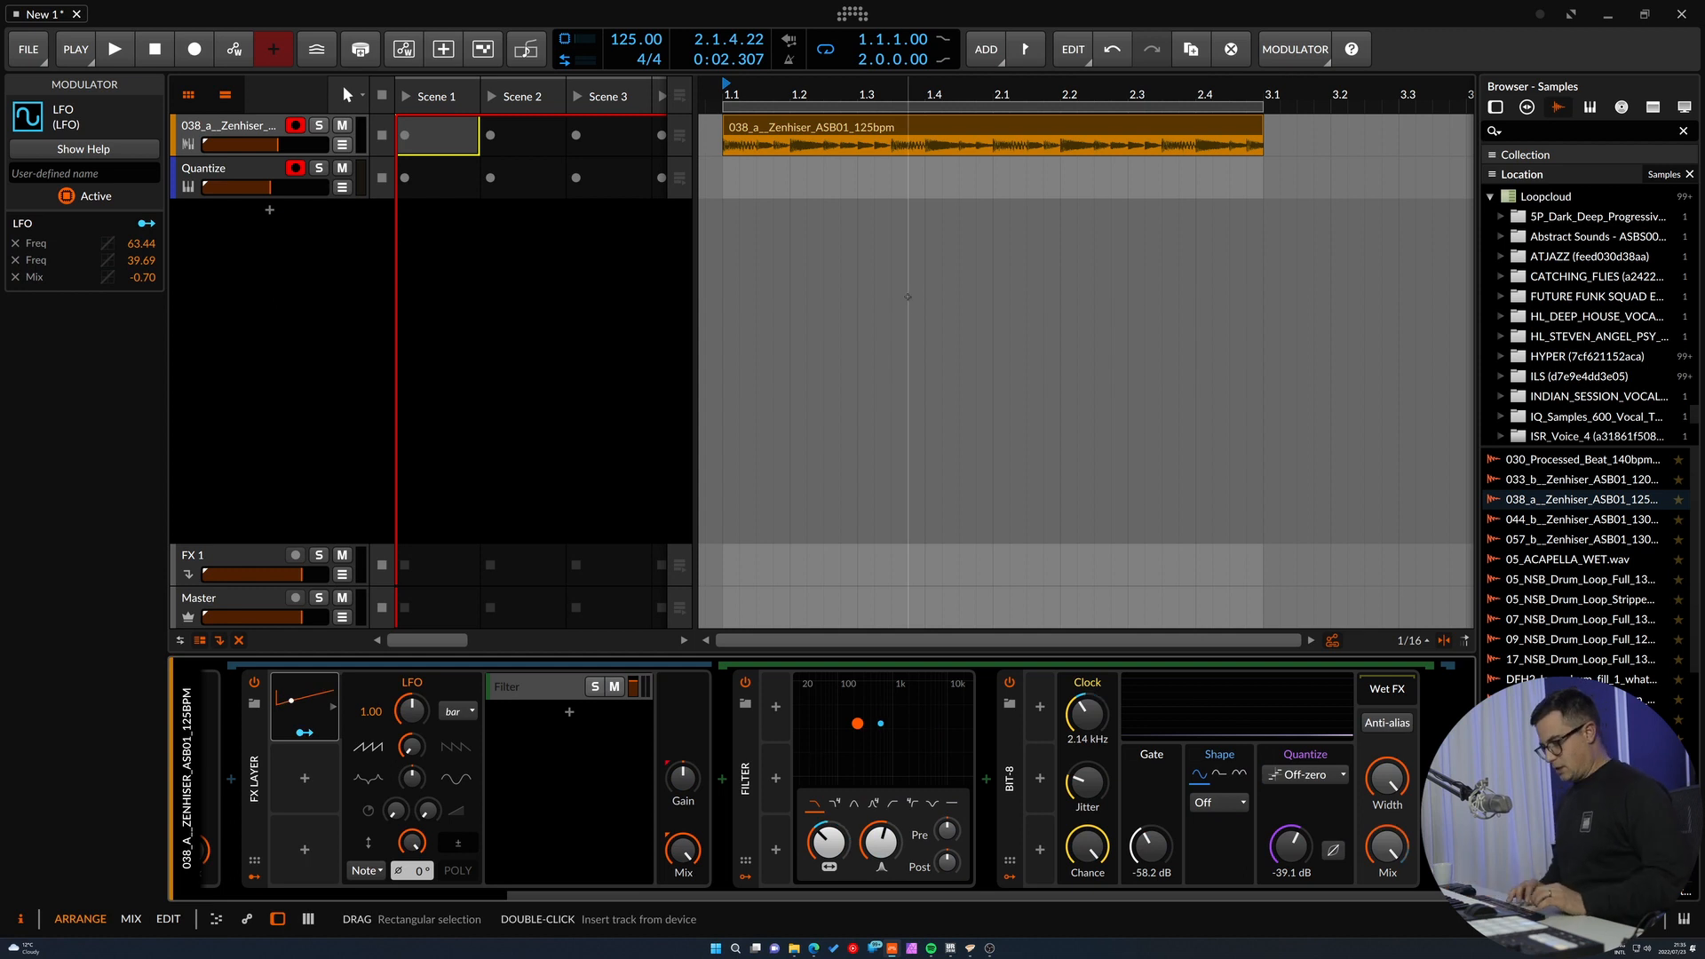
pyautogui.press('space')
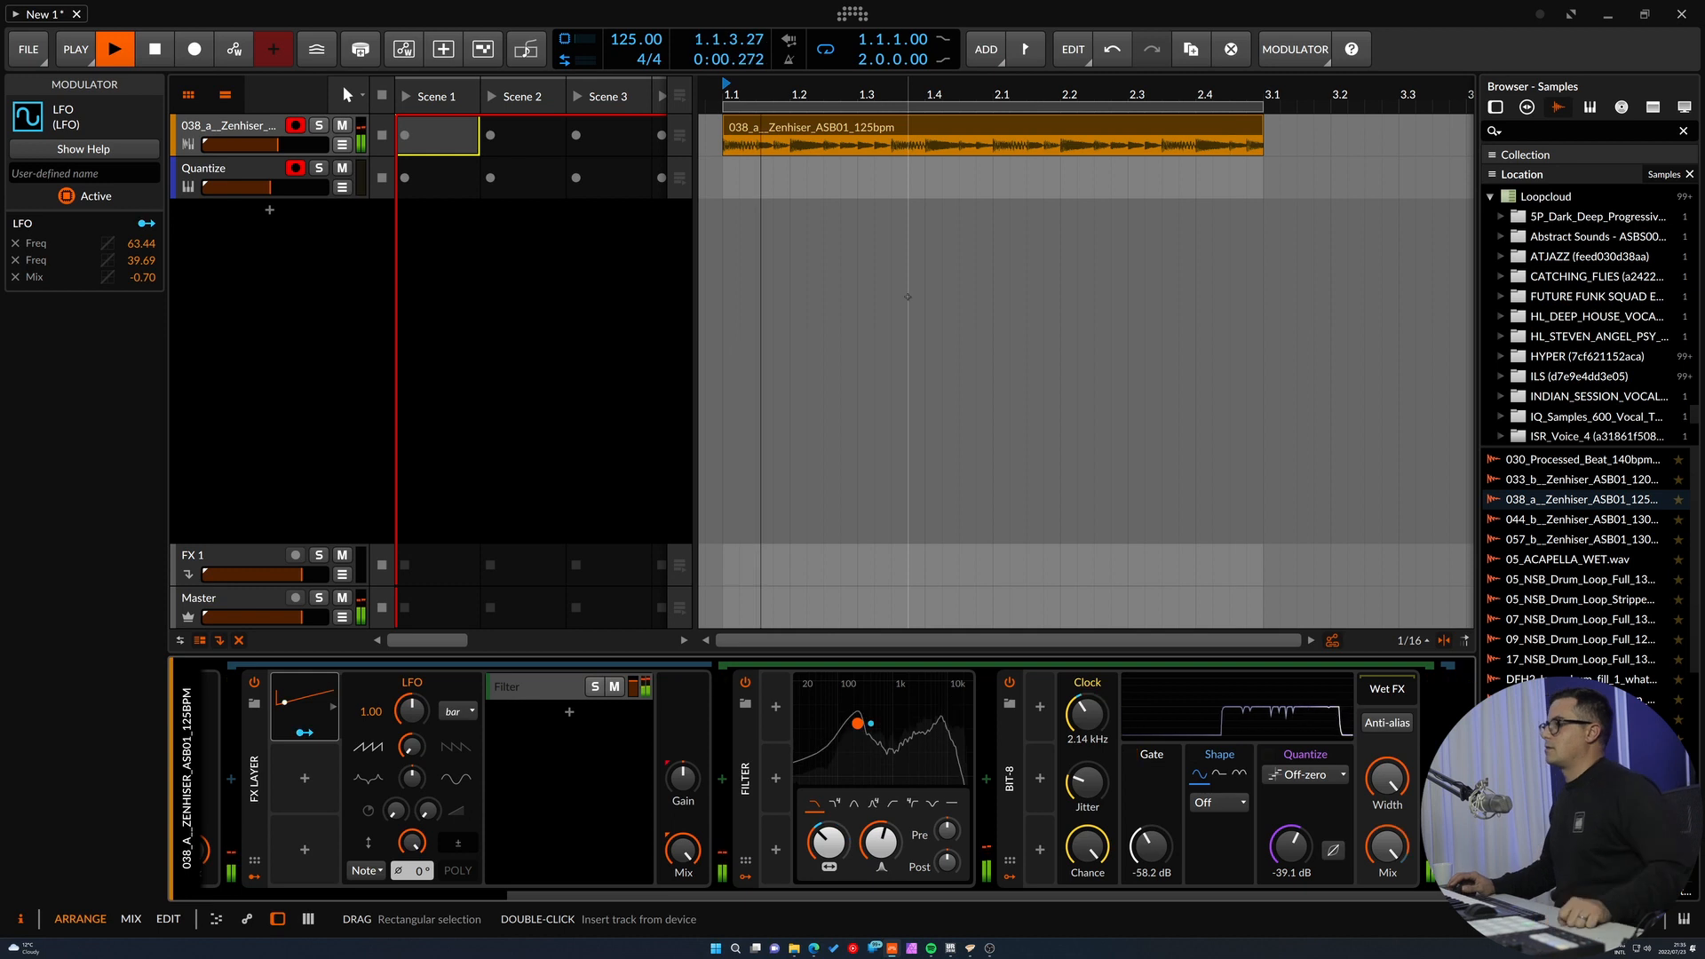
pyautogui.press('space')
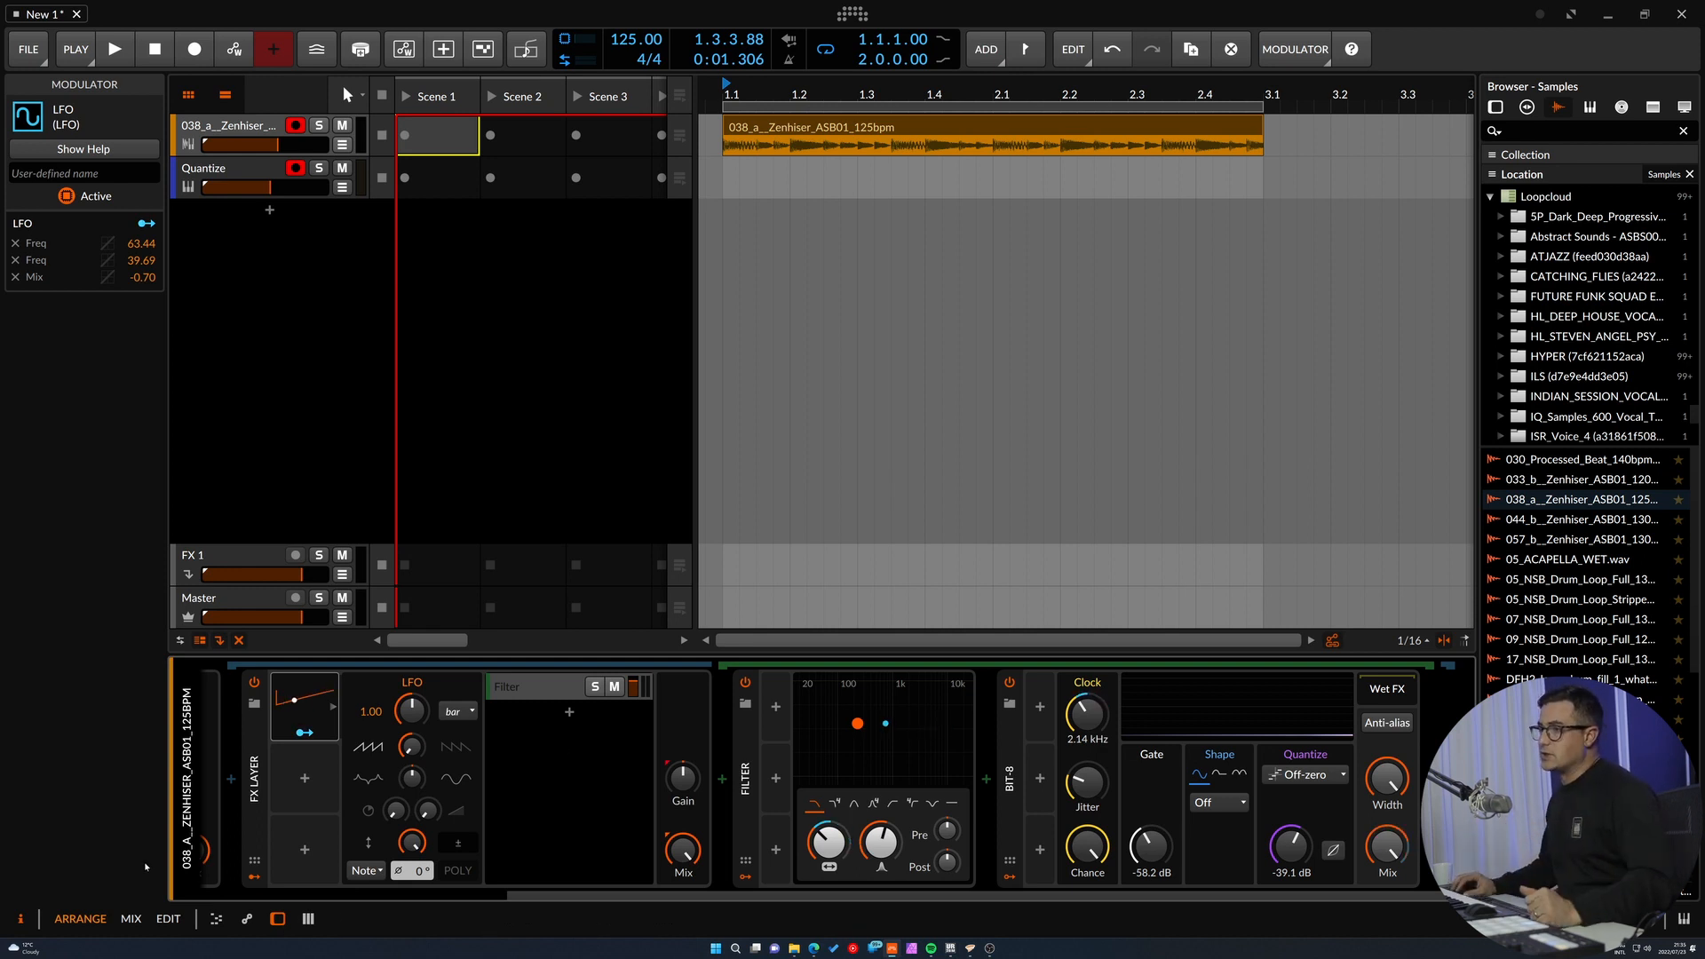
# Insert Bitwig's Reverb device into Layer 4 of the FX Selector.
pyautogui.click(277, 885)
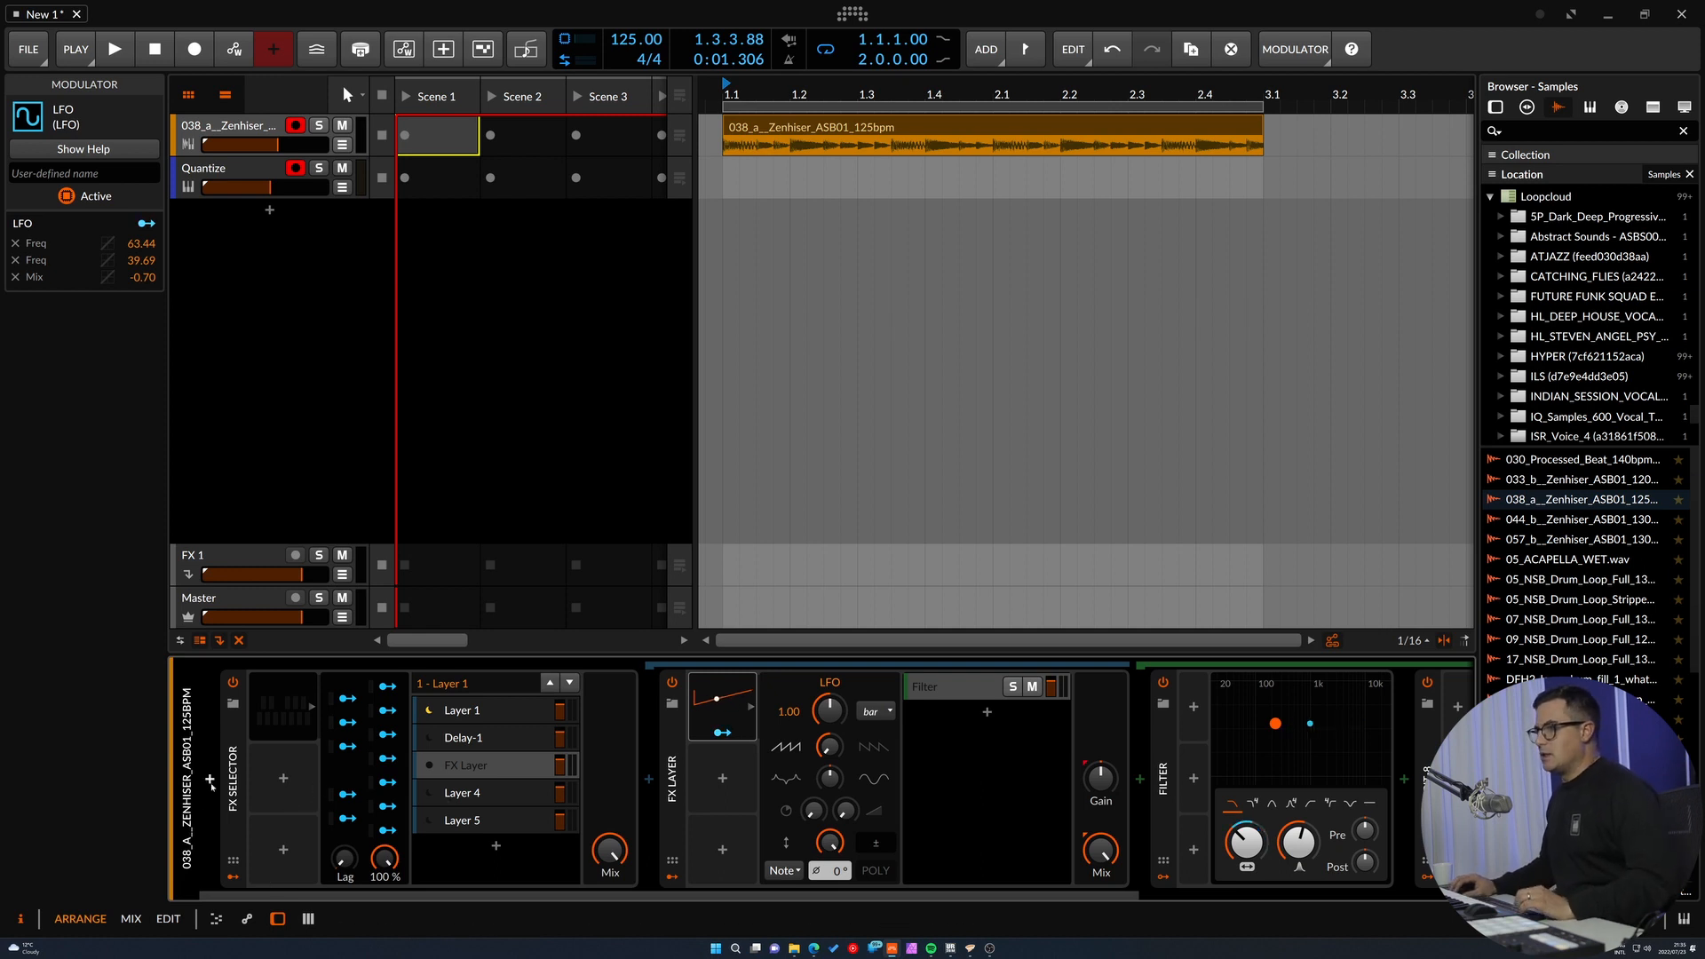
pyautogui.click(489, 796)
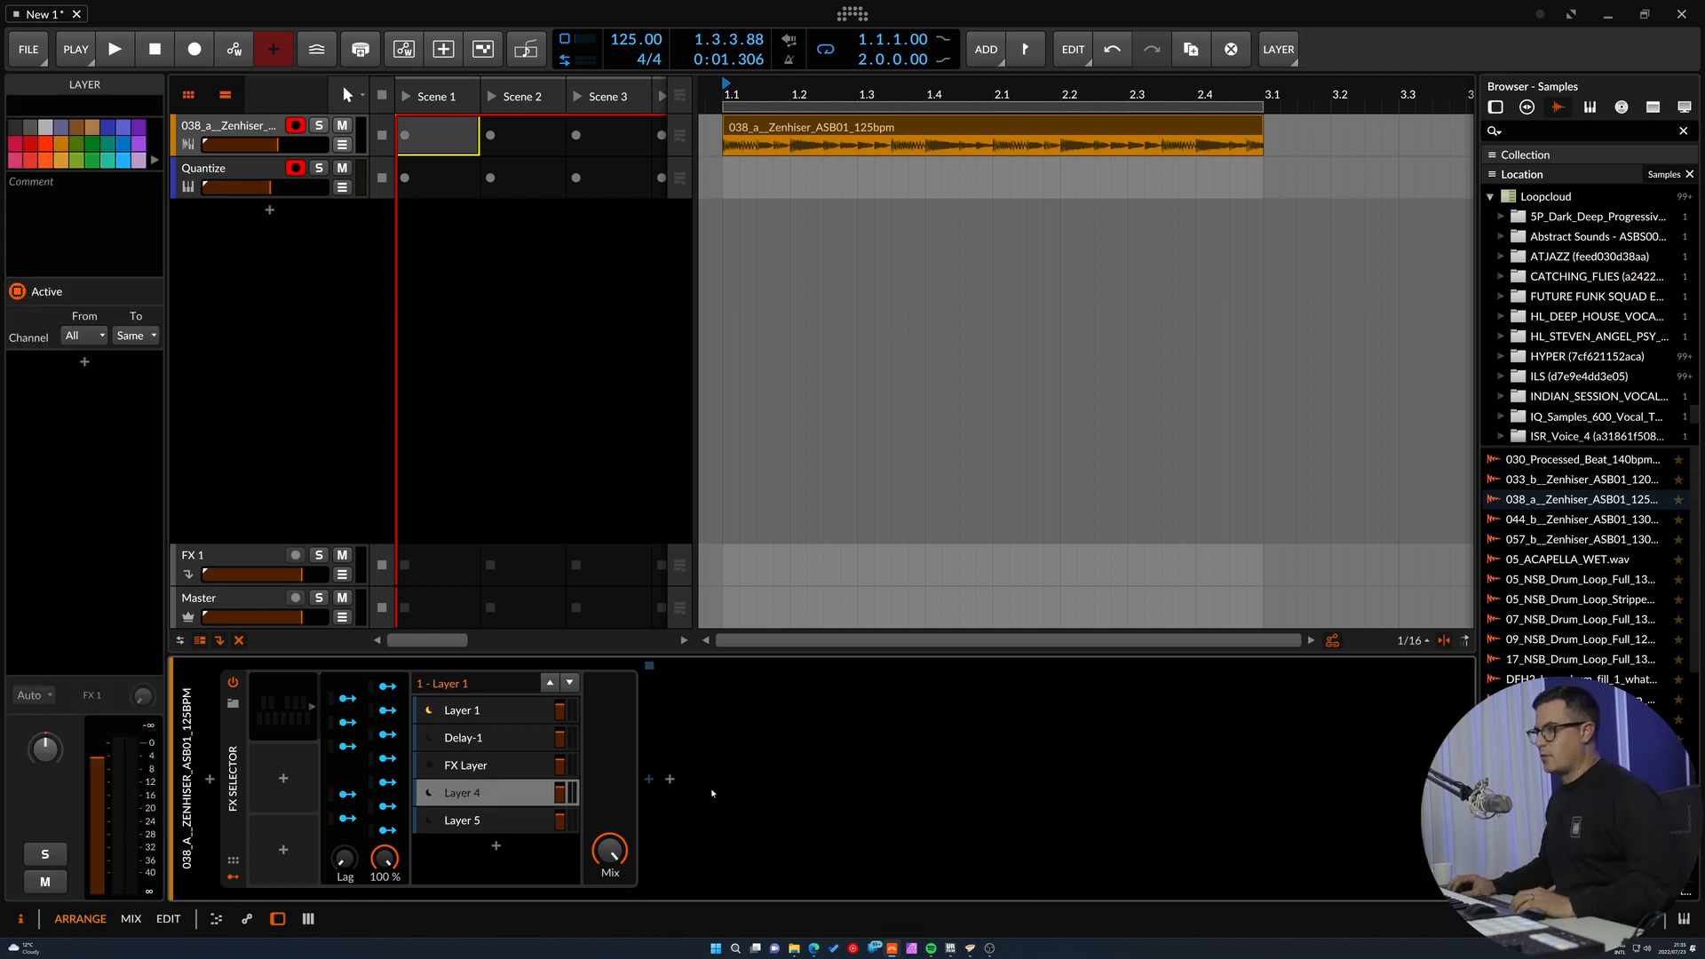
pyautogui.click(650, 780)
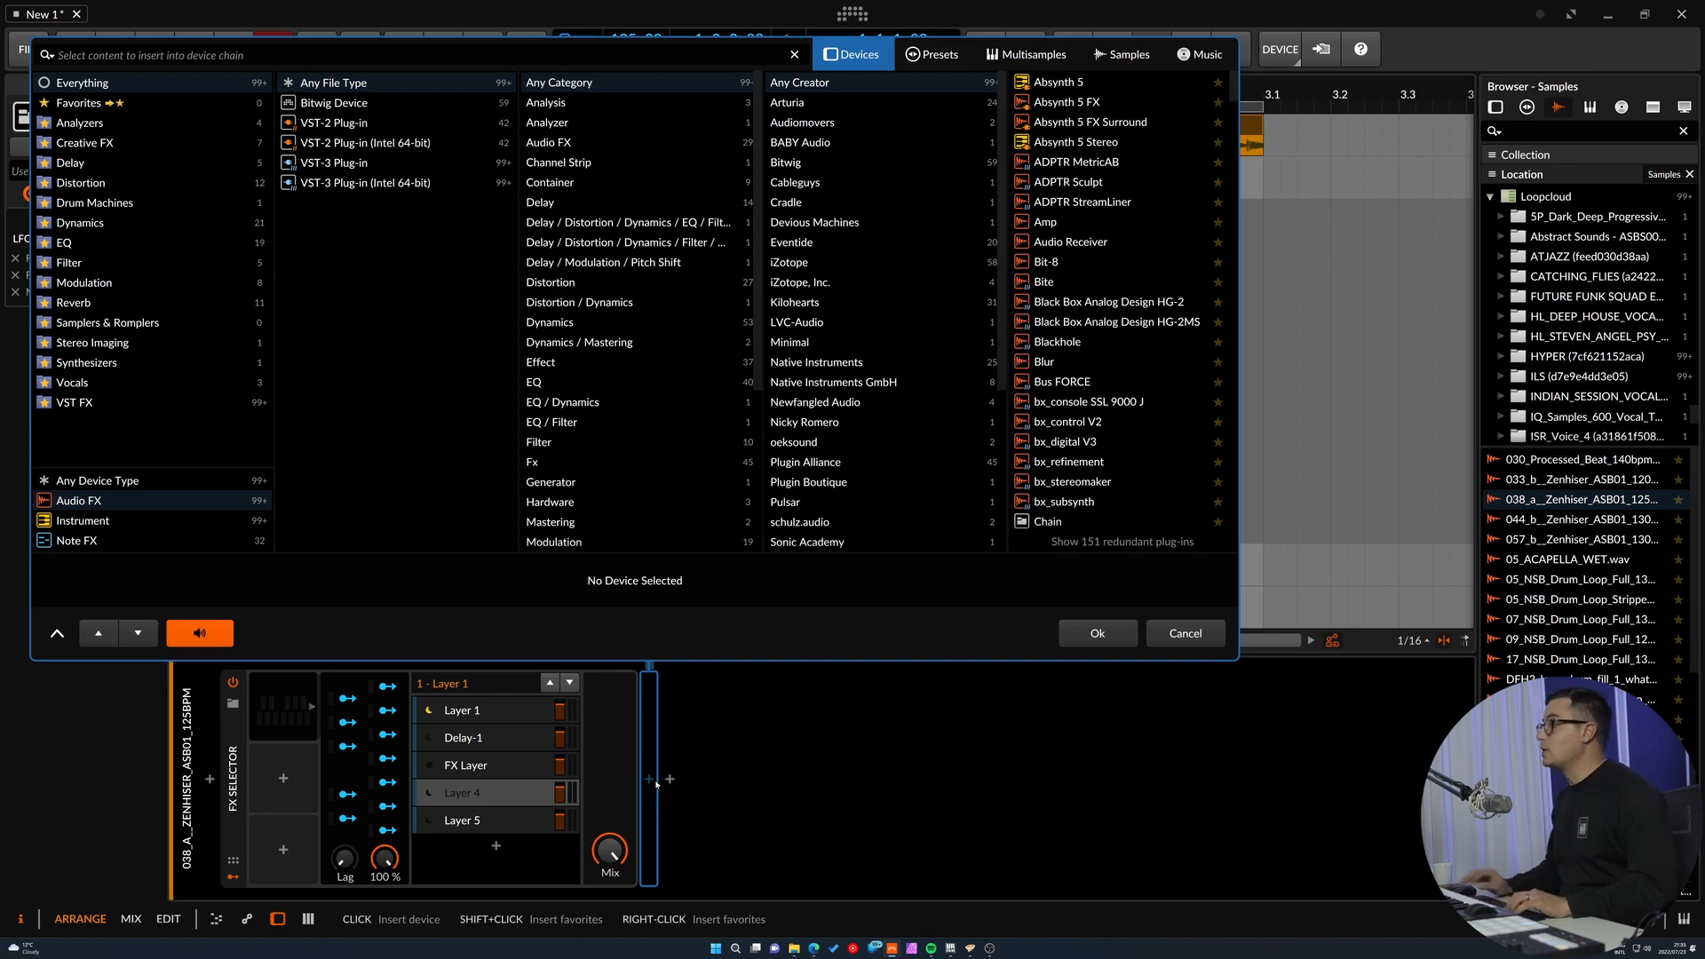
pyautogui.write('reverb')
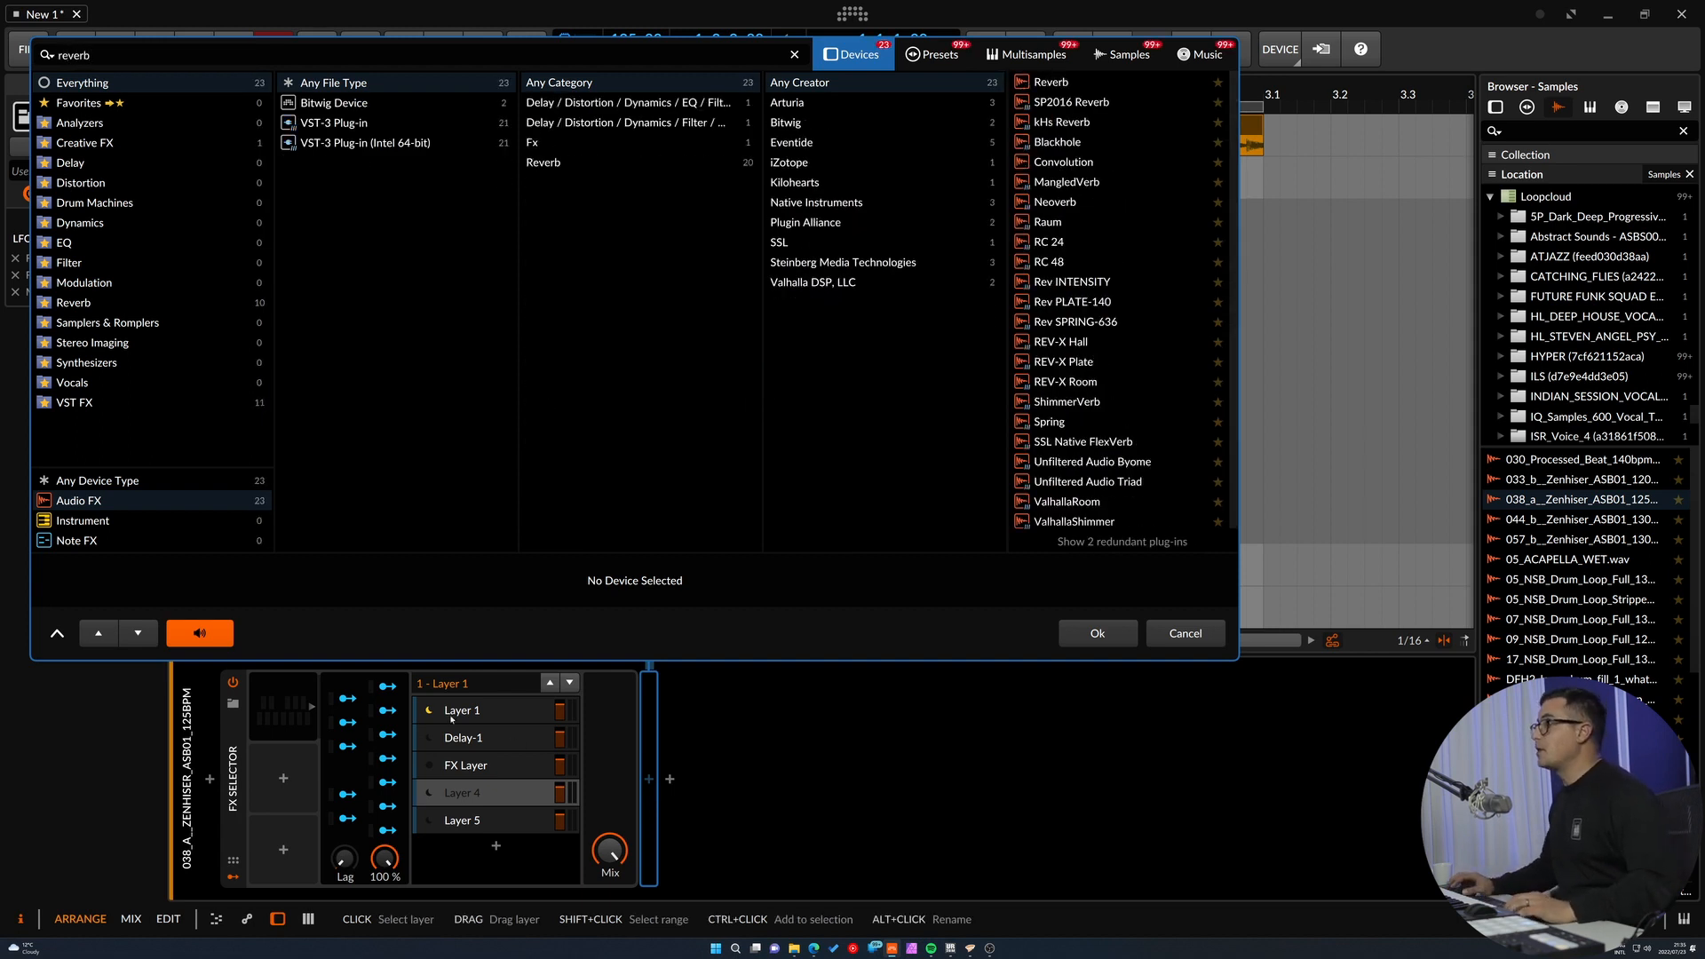
pyautogui.press('Down')
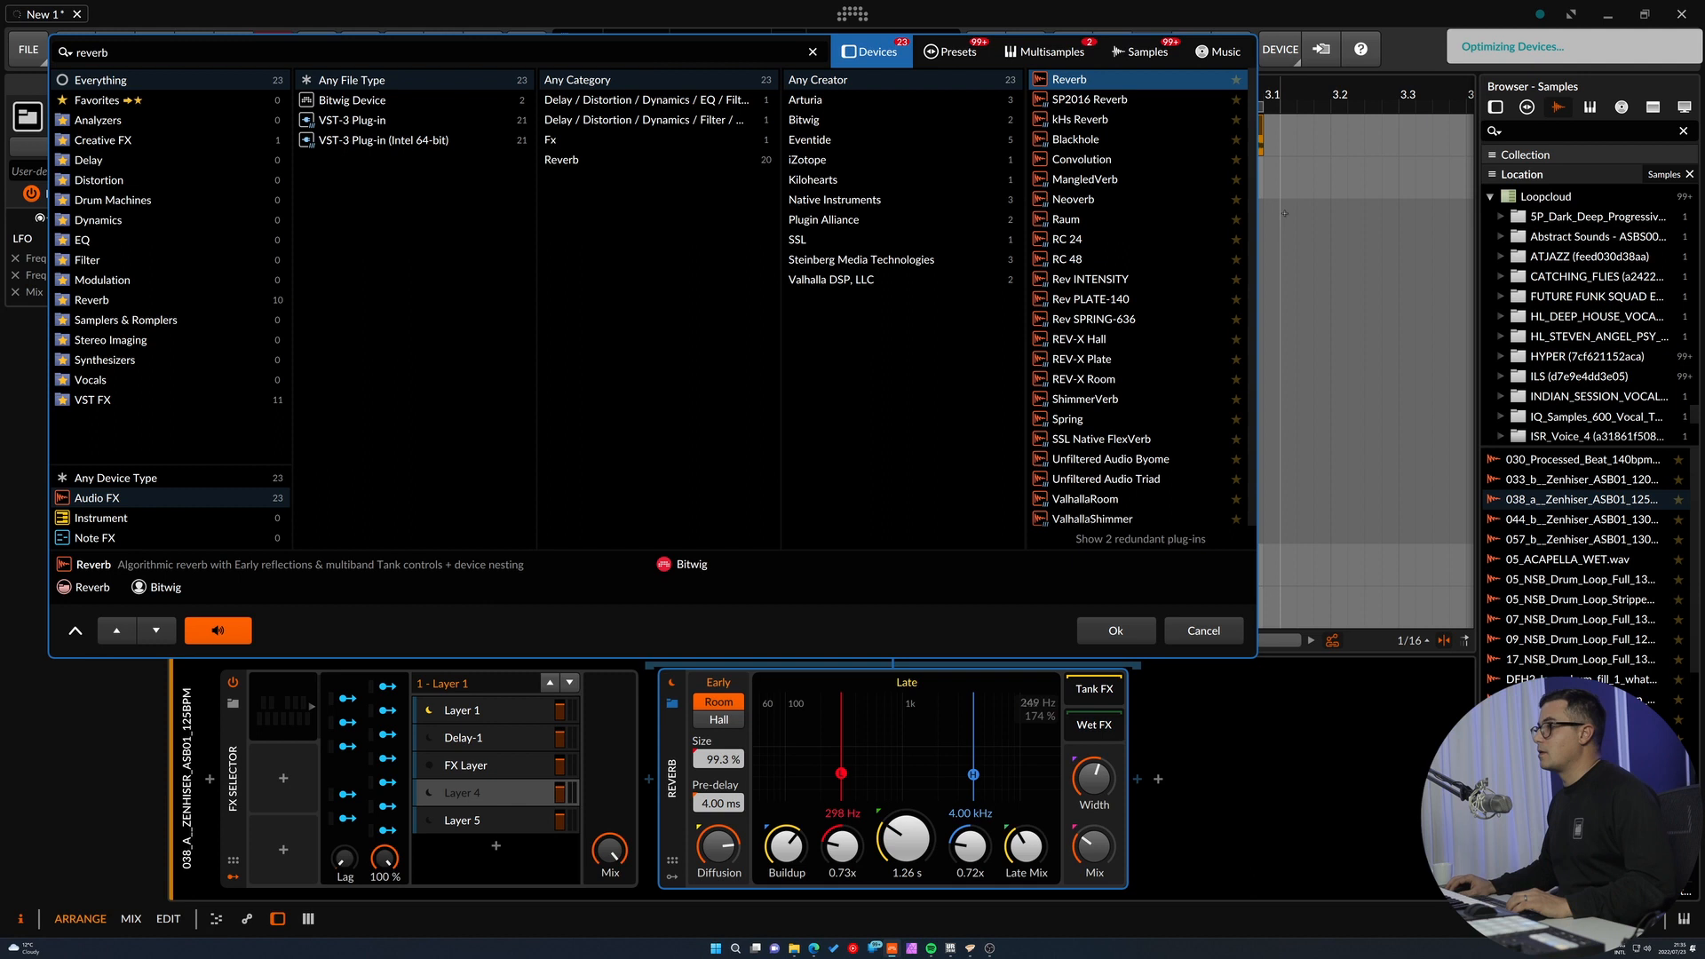
pyautogui.click(1121, 634)
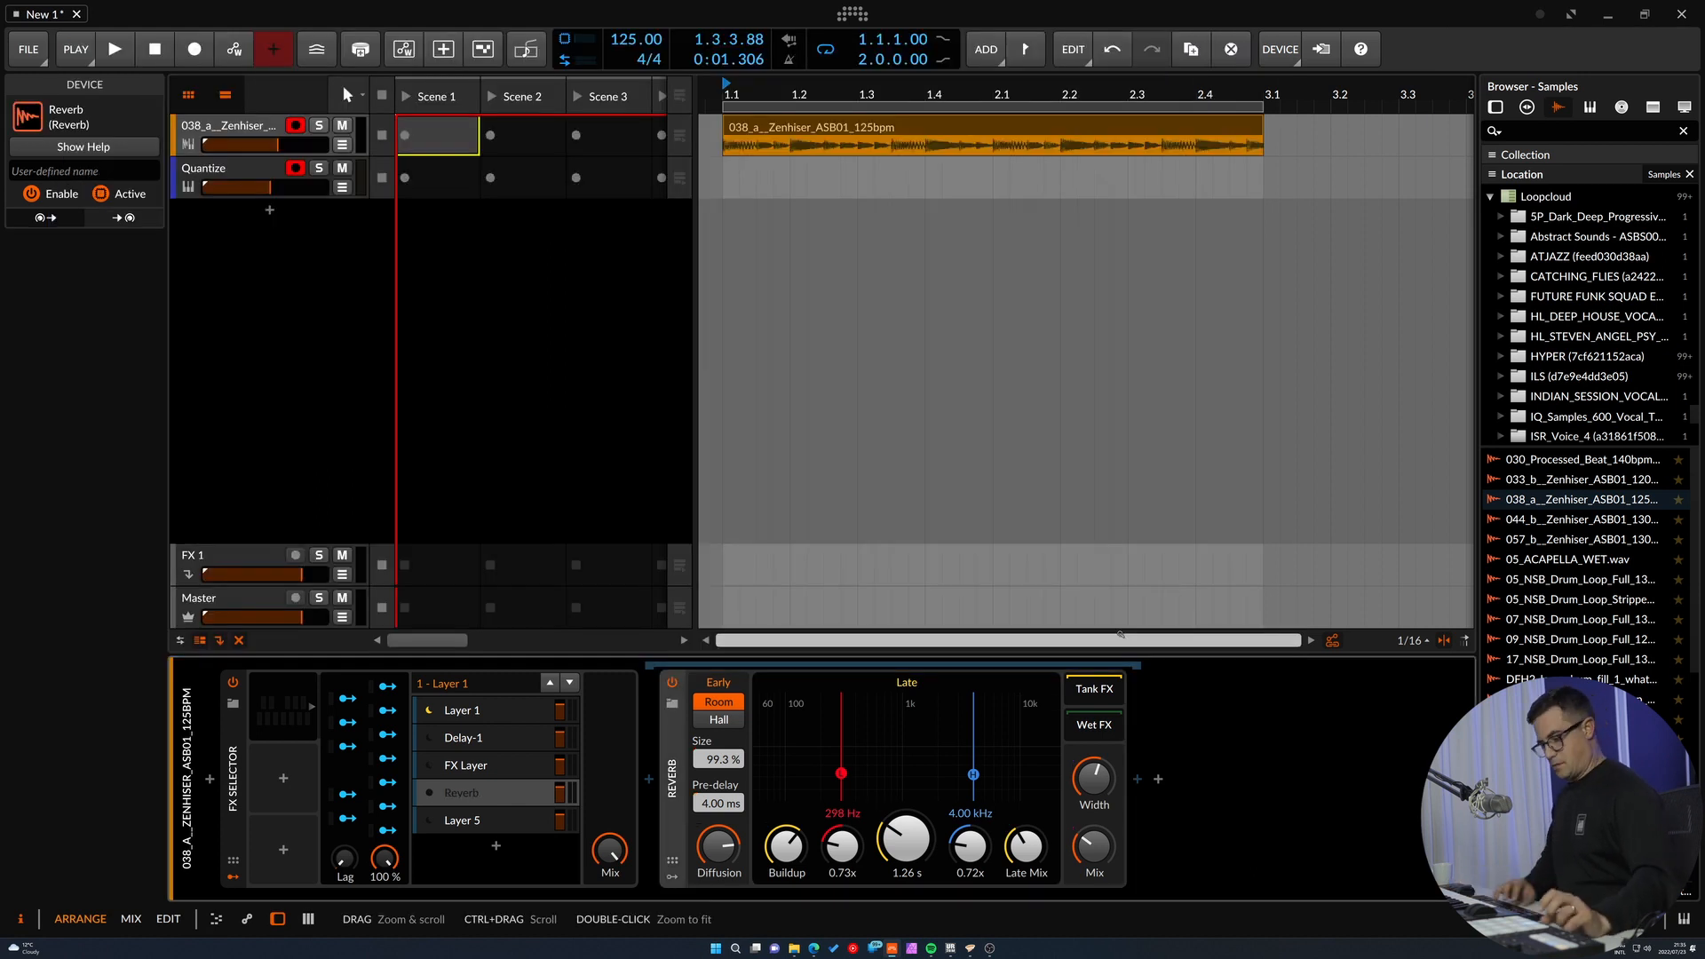
# Set the Reverb's decay time to 3.40 s and its mix to 100 % while auditioning the loop.
pyautogui.press('space')
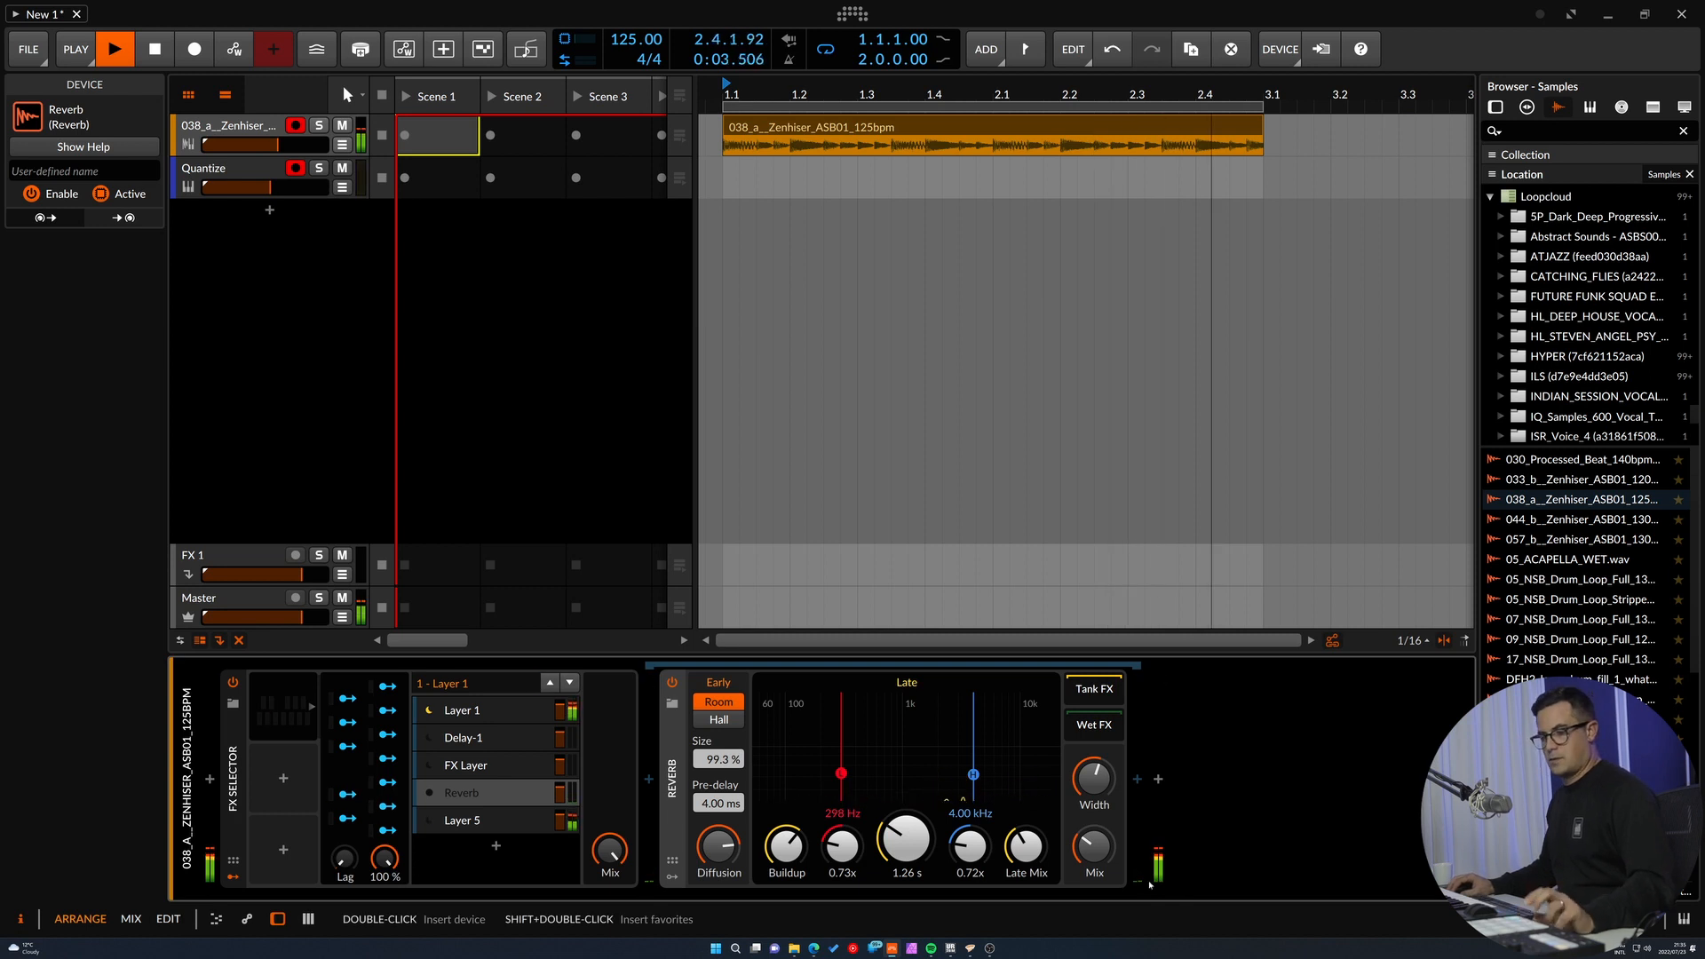
pyautogui.moveTo(1095, 845); pyautogui.dragTo(1094, 790)
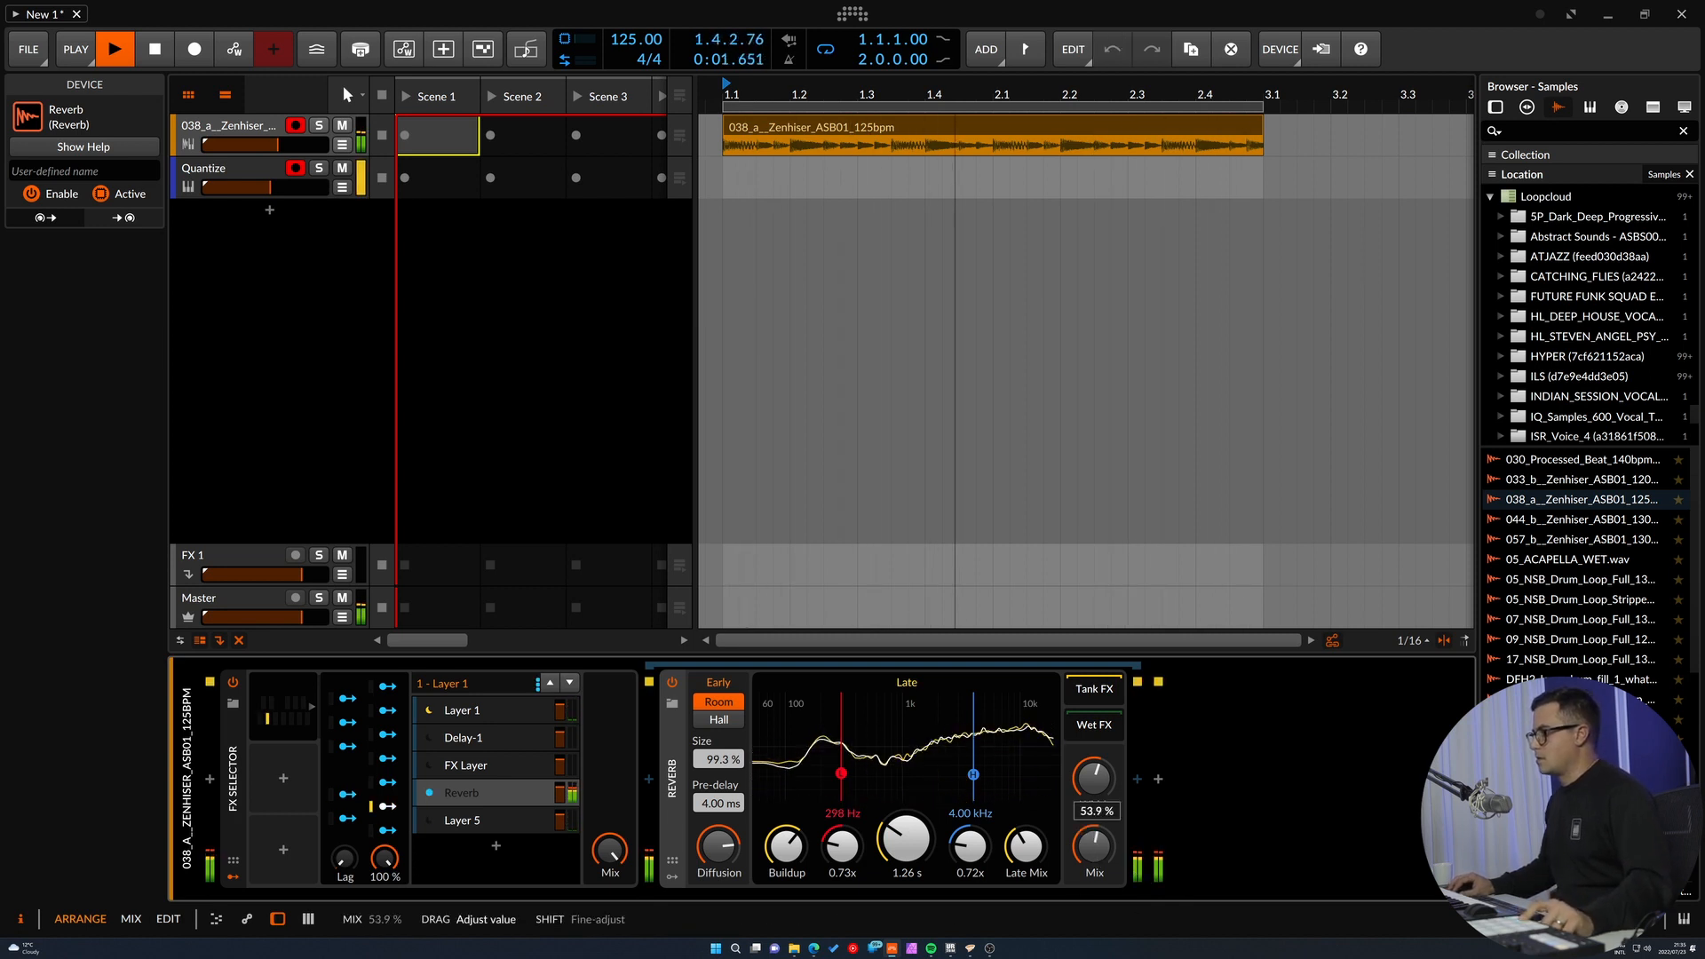
pyautogui.moveTo(906, 839); pyautogui.dragTo(906, 762)
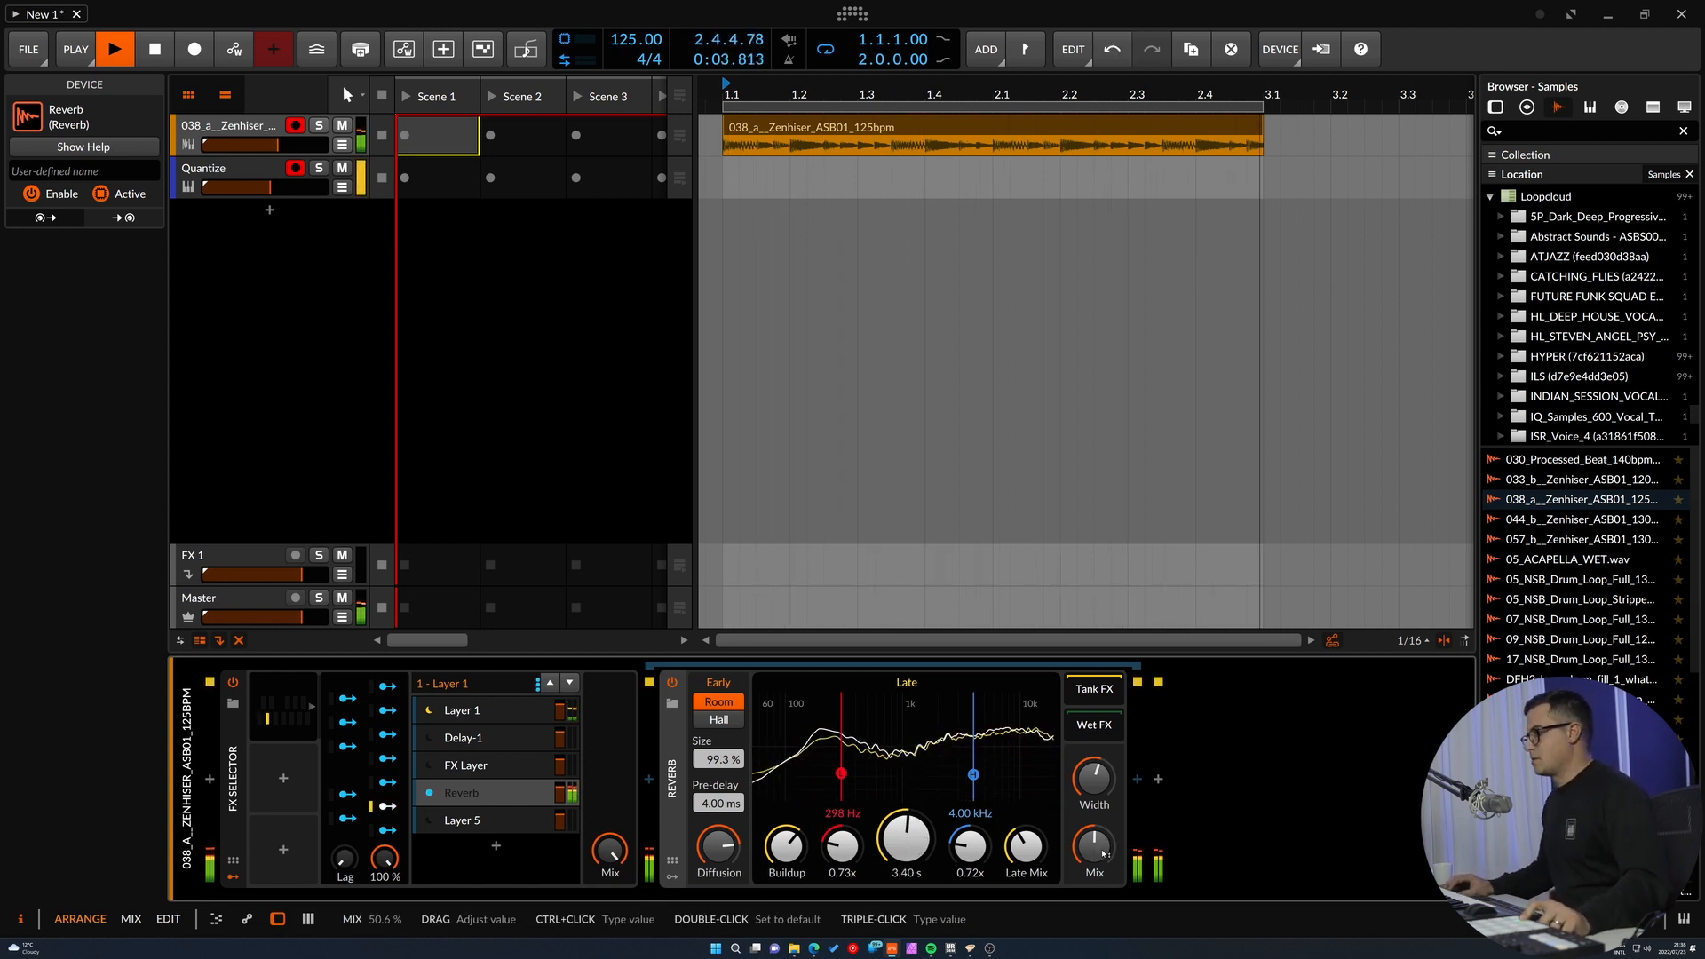
pyautogui.moveTo(1104, 855); pyautogui.dragTo(1104, 897)
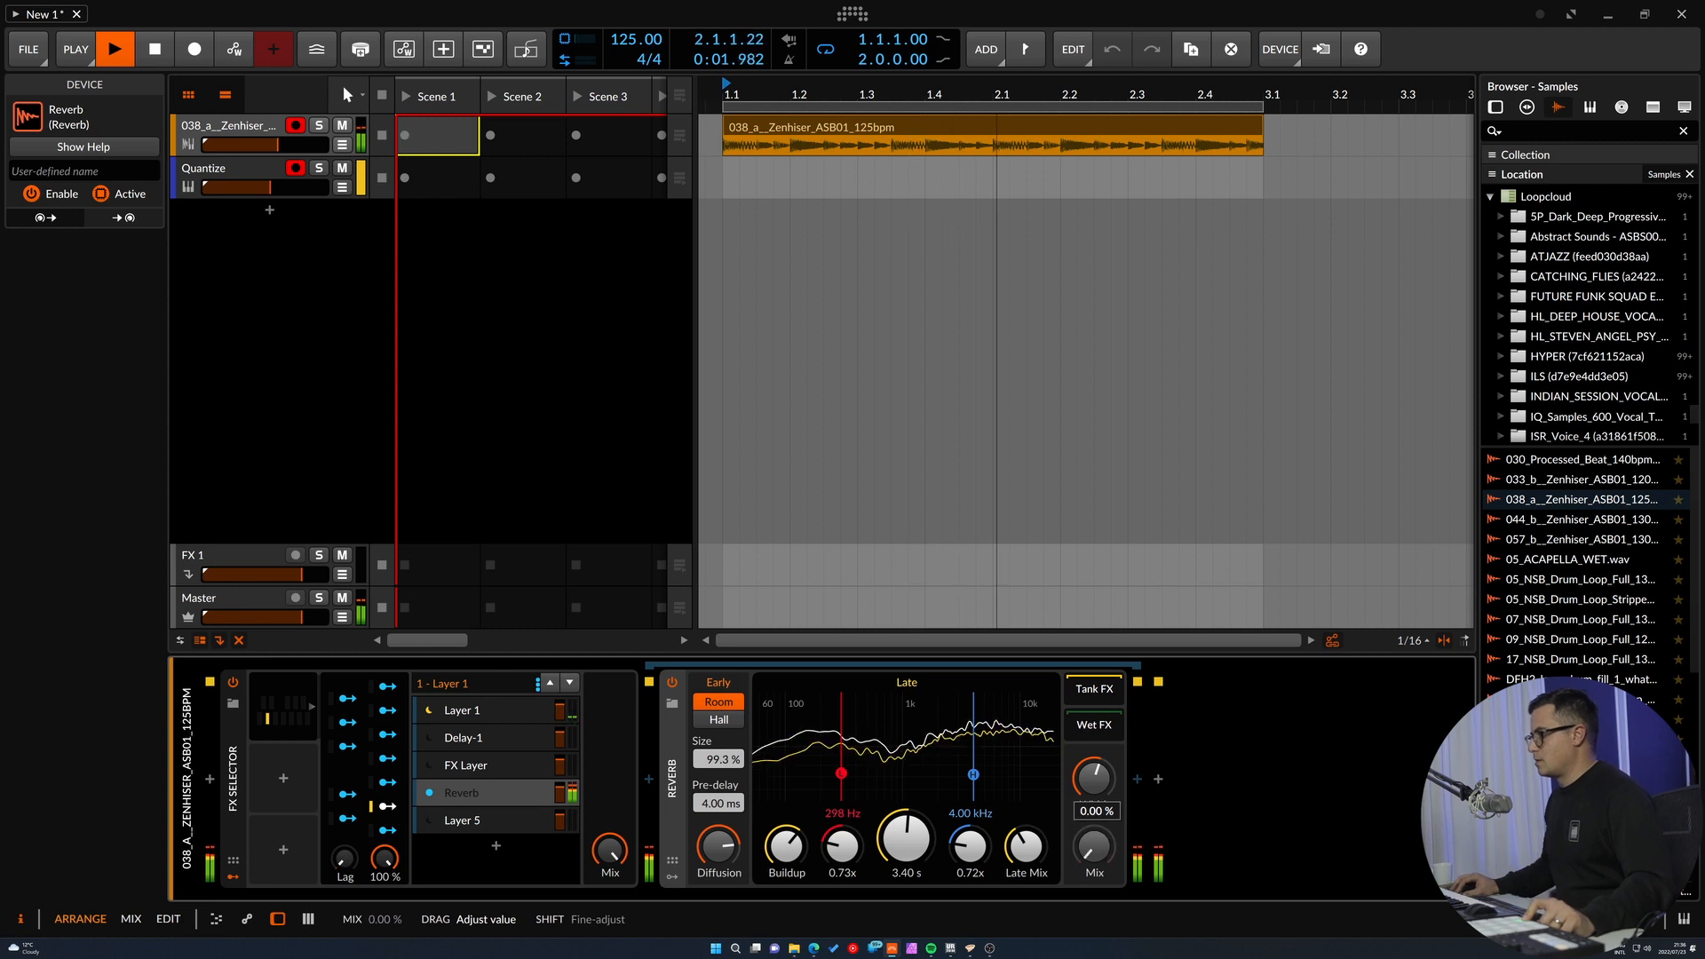
pyautogui.press('space')
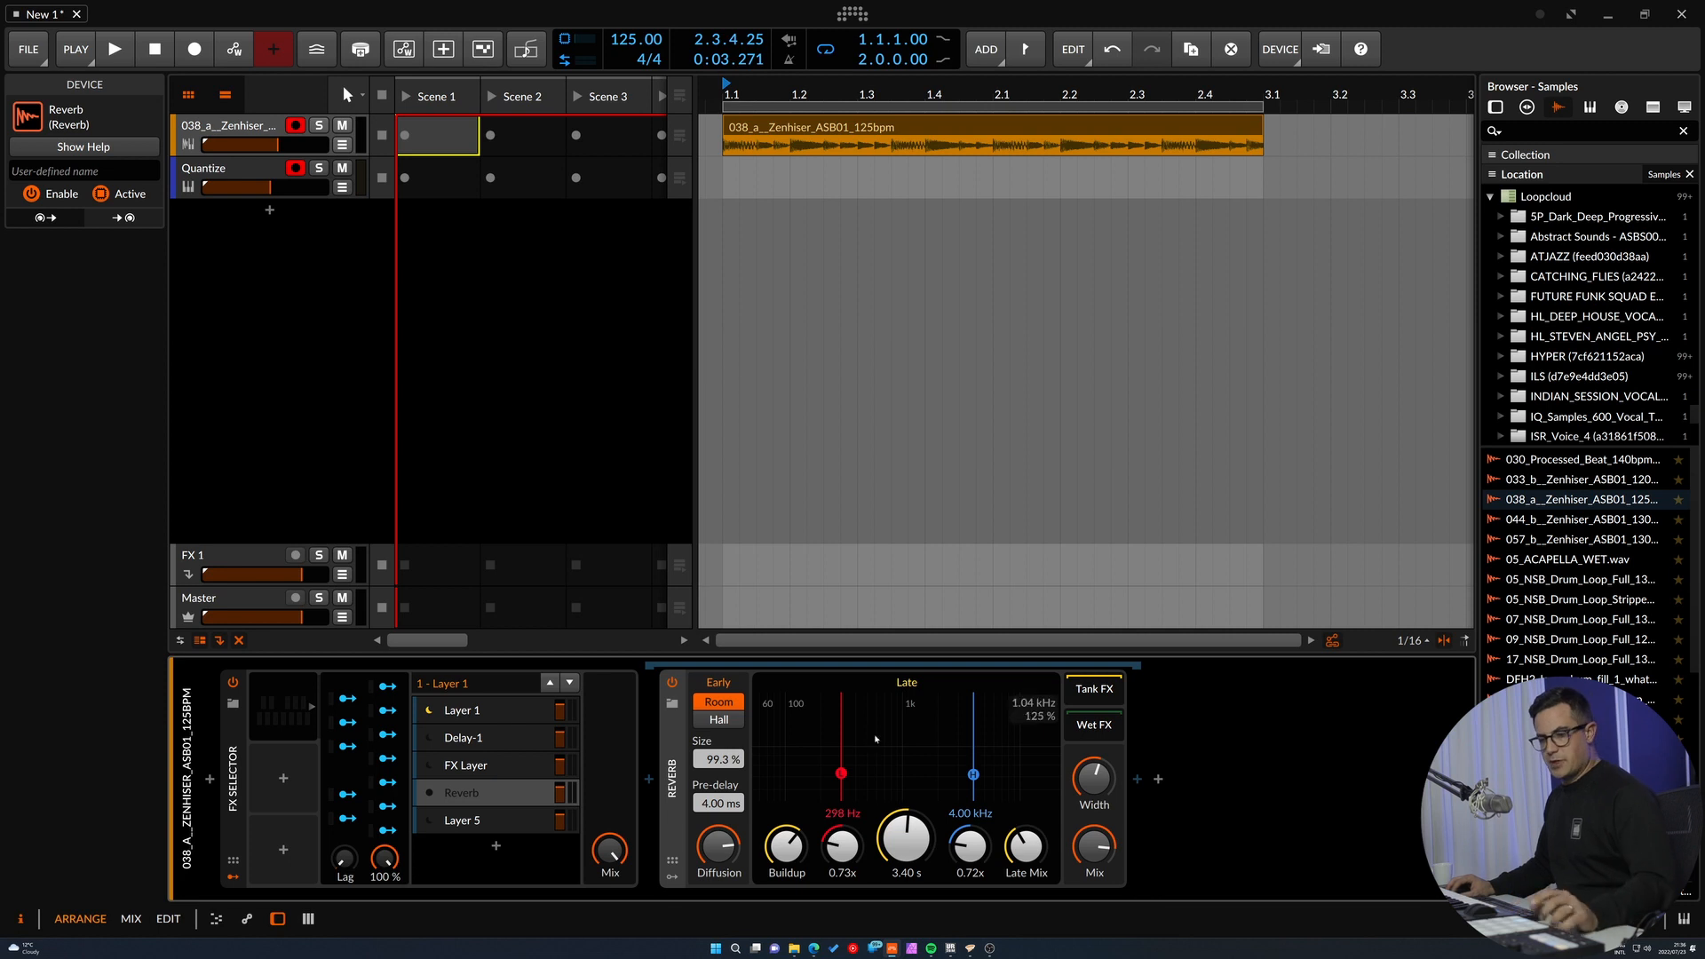
pyautogui.moveTo(1094, 778); pyautogui.dragTo(1094, 774)
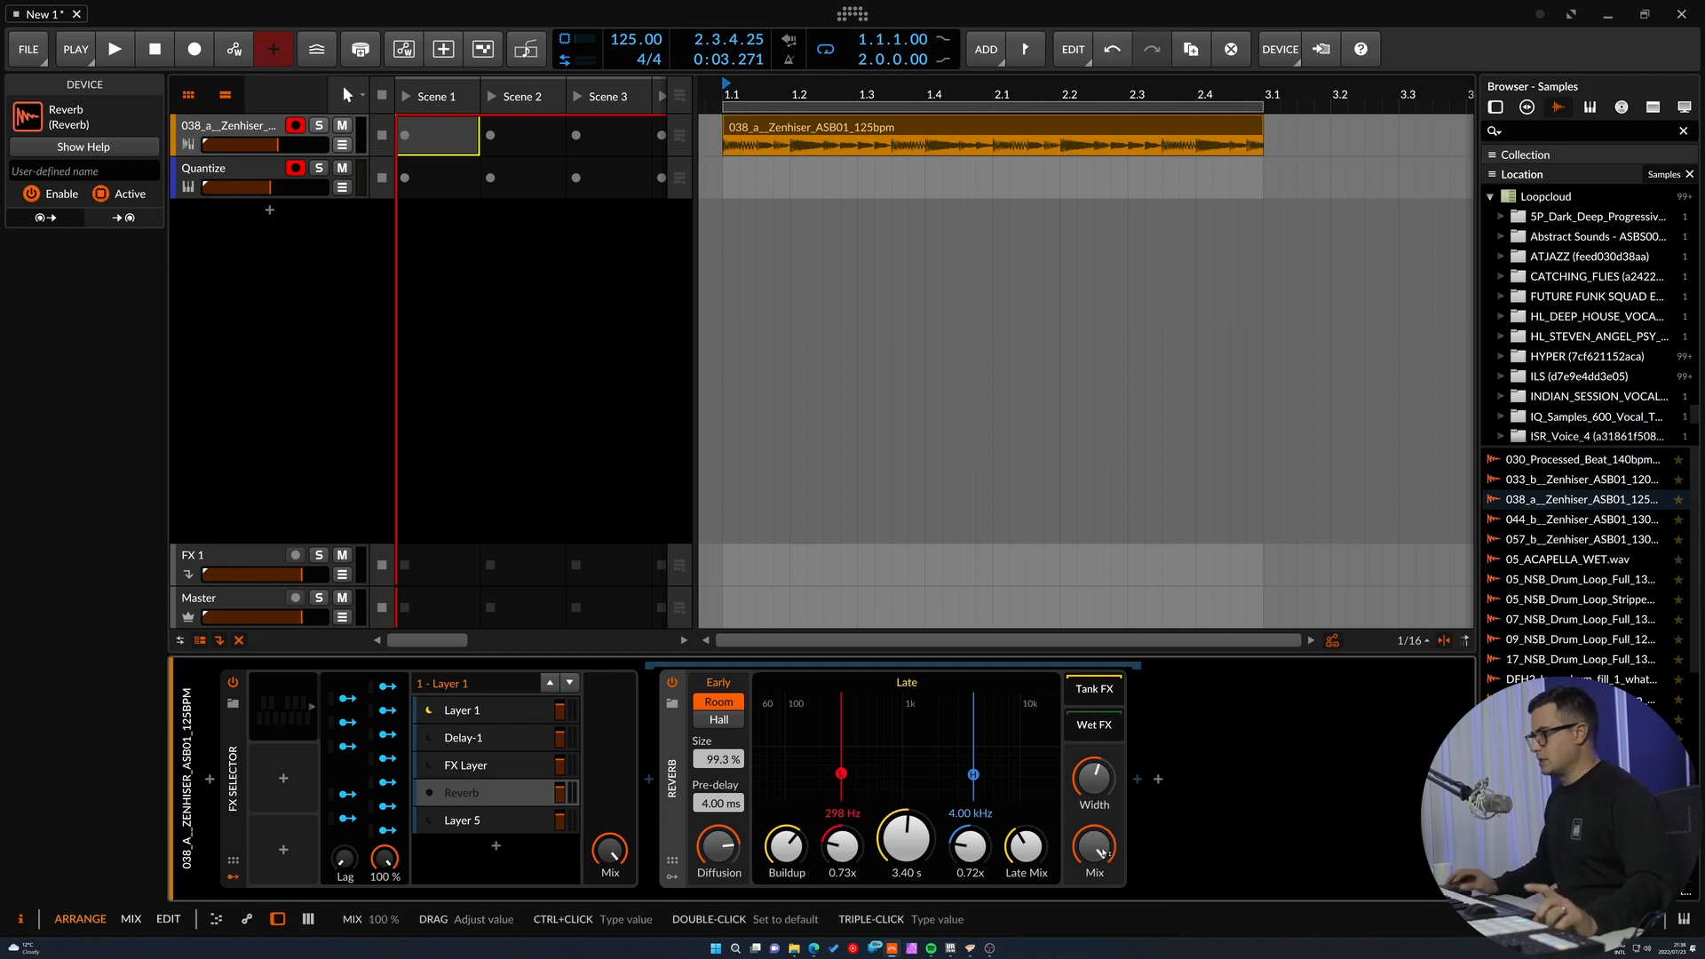
pyautogui.press('space')
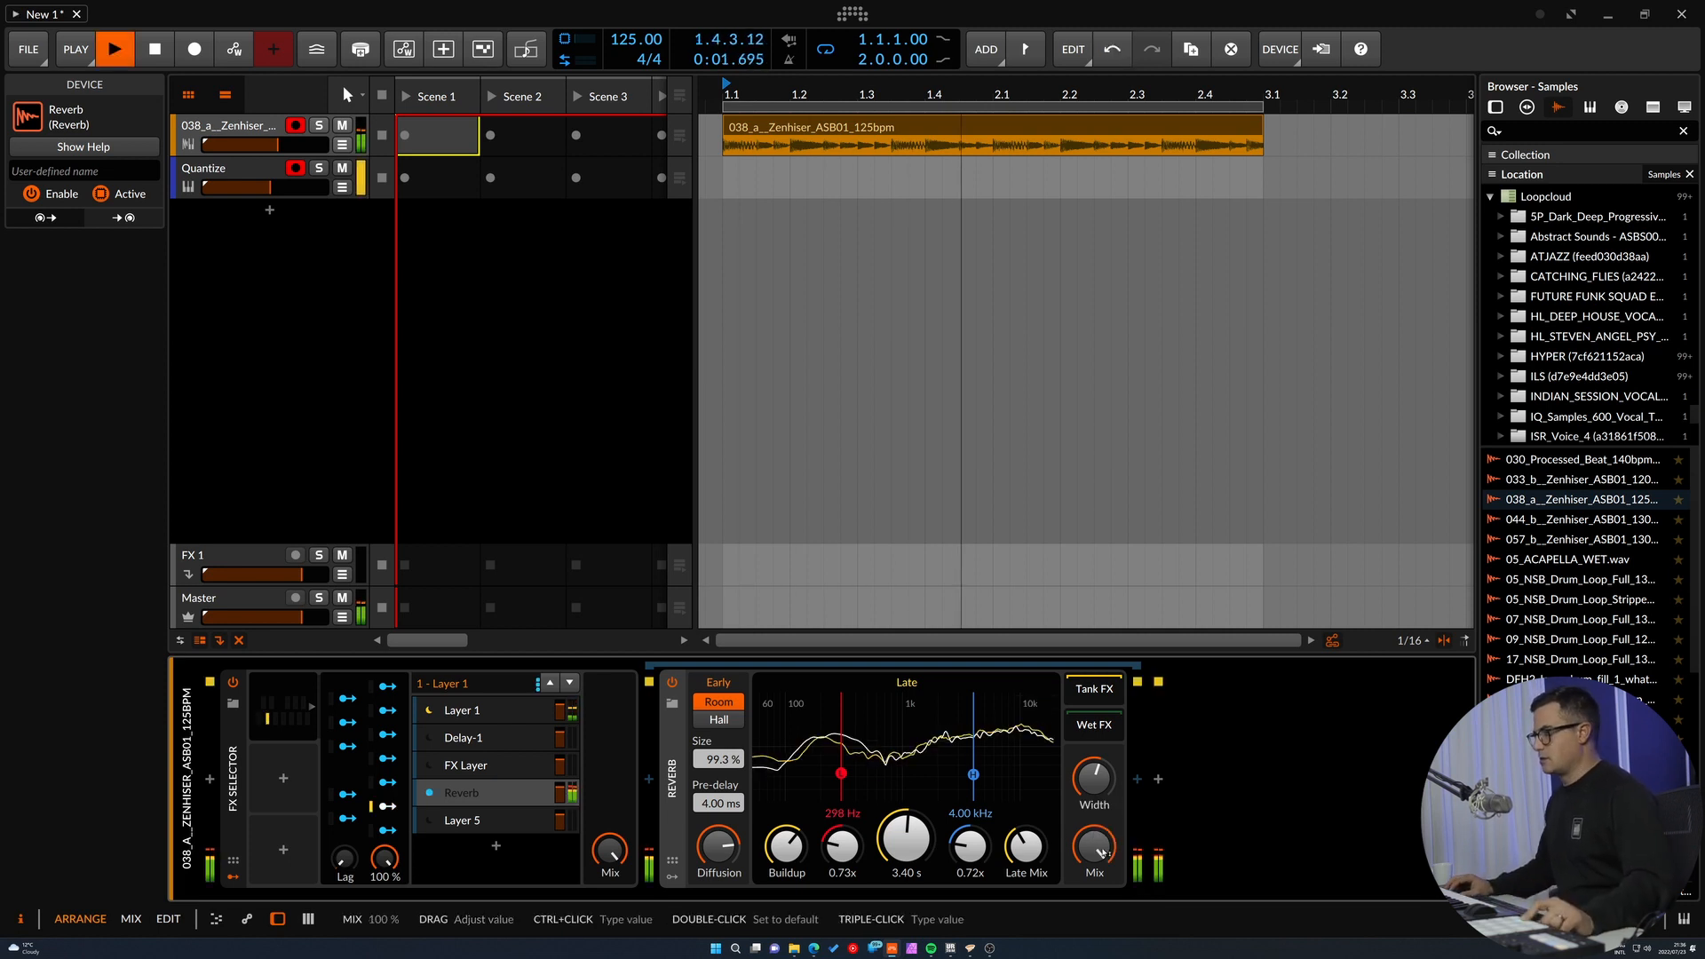
# Lower the Reverb's mix to 0 % and stop the playback.
pyautogui.moveTo(1101, 853)
pyautogui.mouseDown()
pyautogui.moveTo(1101, 873)
pyautogui.moveTo(1104, 852)
pyautogui.mouseUp()
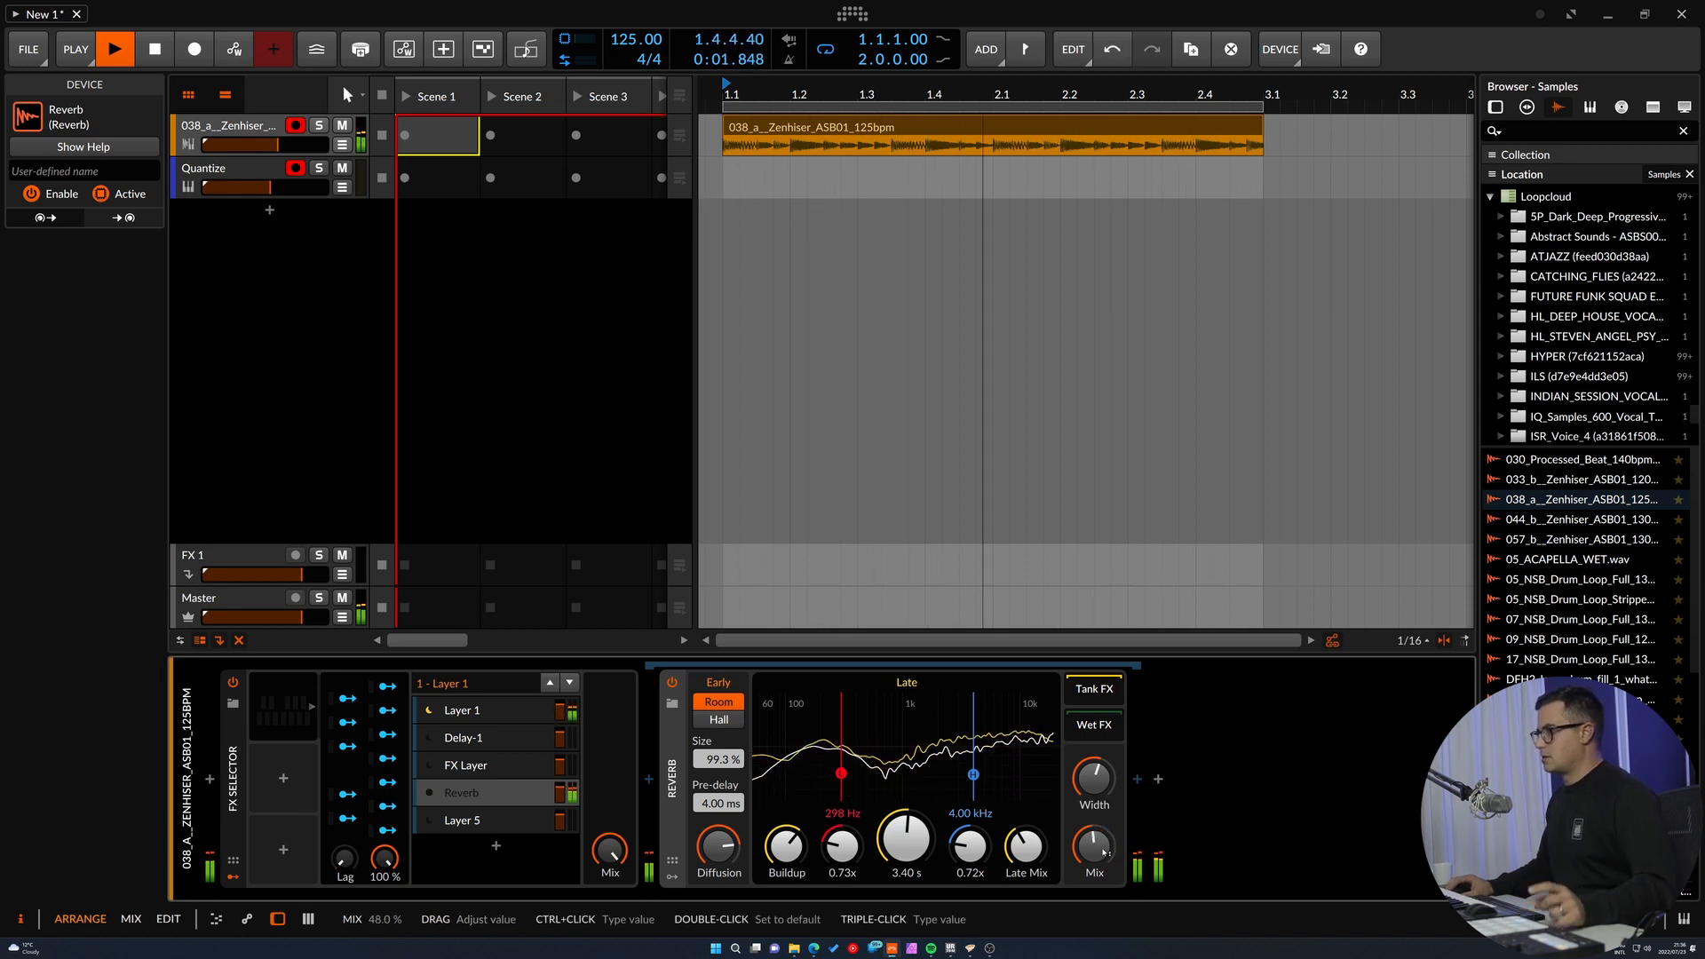
pyautogui.press('space')
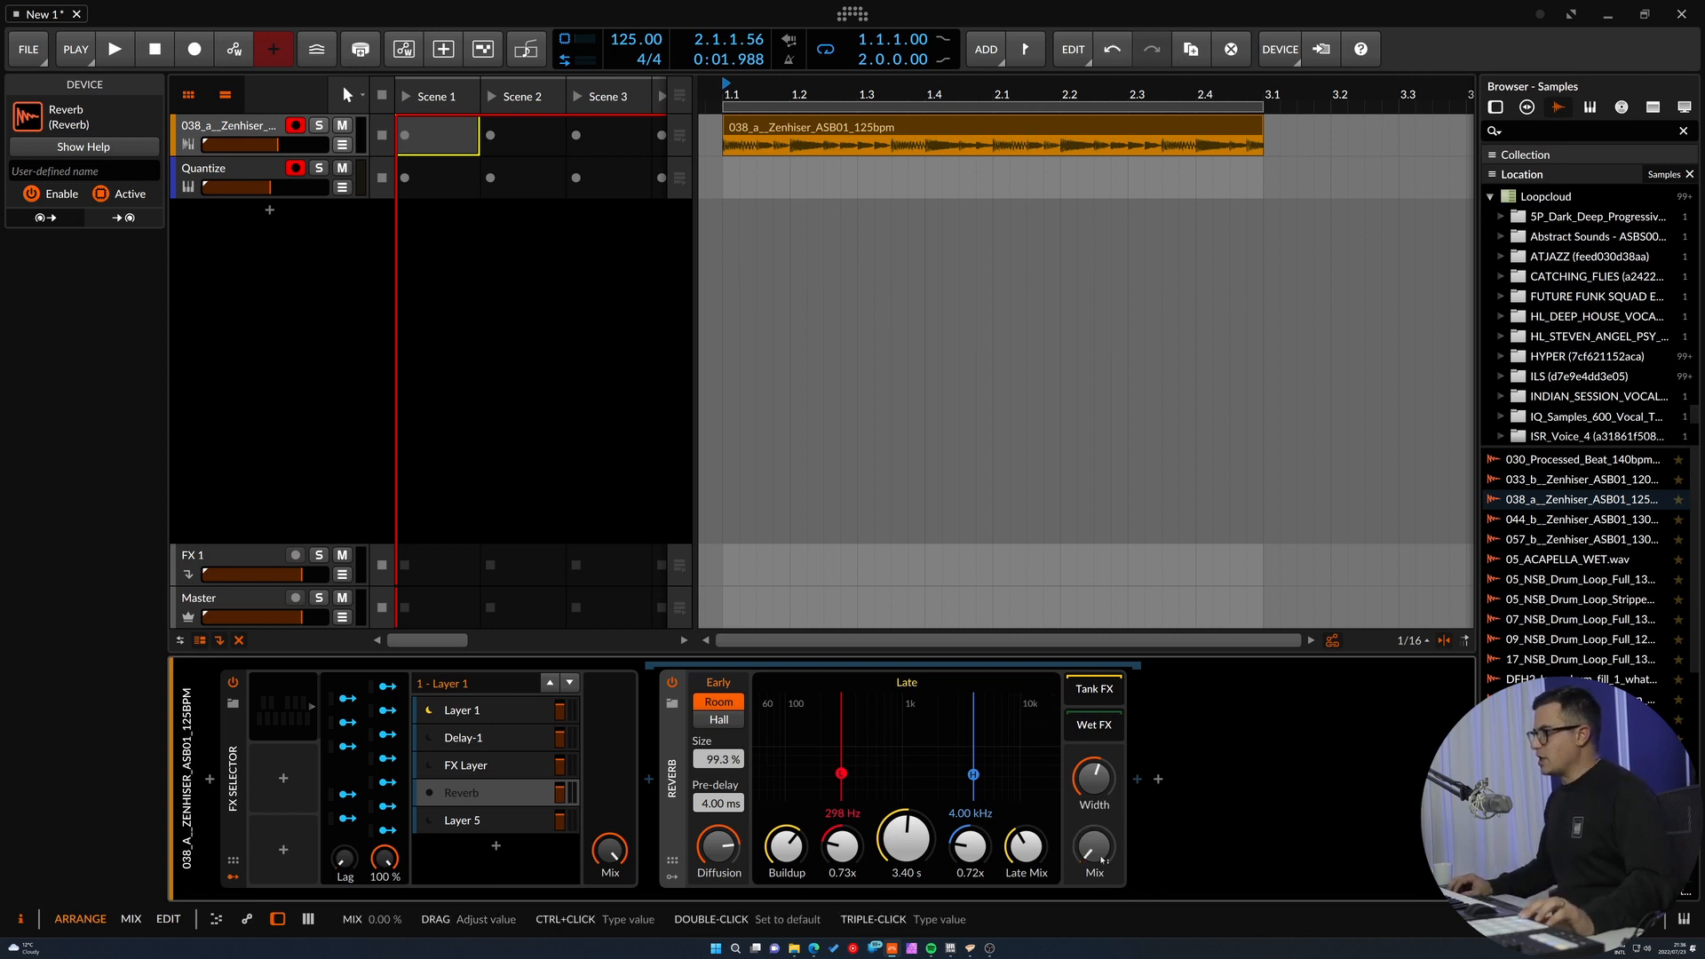
pyautogui.moveTo(1073, 859)
pyautogui.mouseDown()
pyautogui.moveTo(1073, 834)
pyautogui.moveTo(1090, 853)
pyautogui.mouseUp()
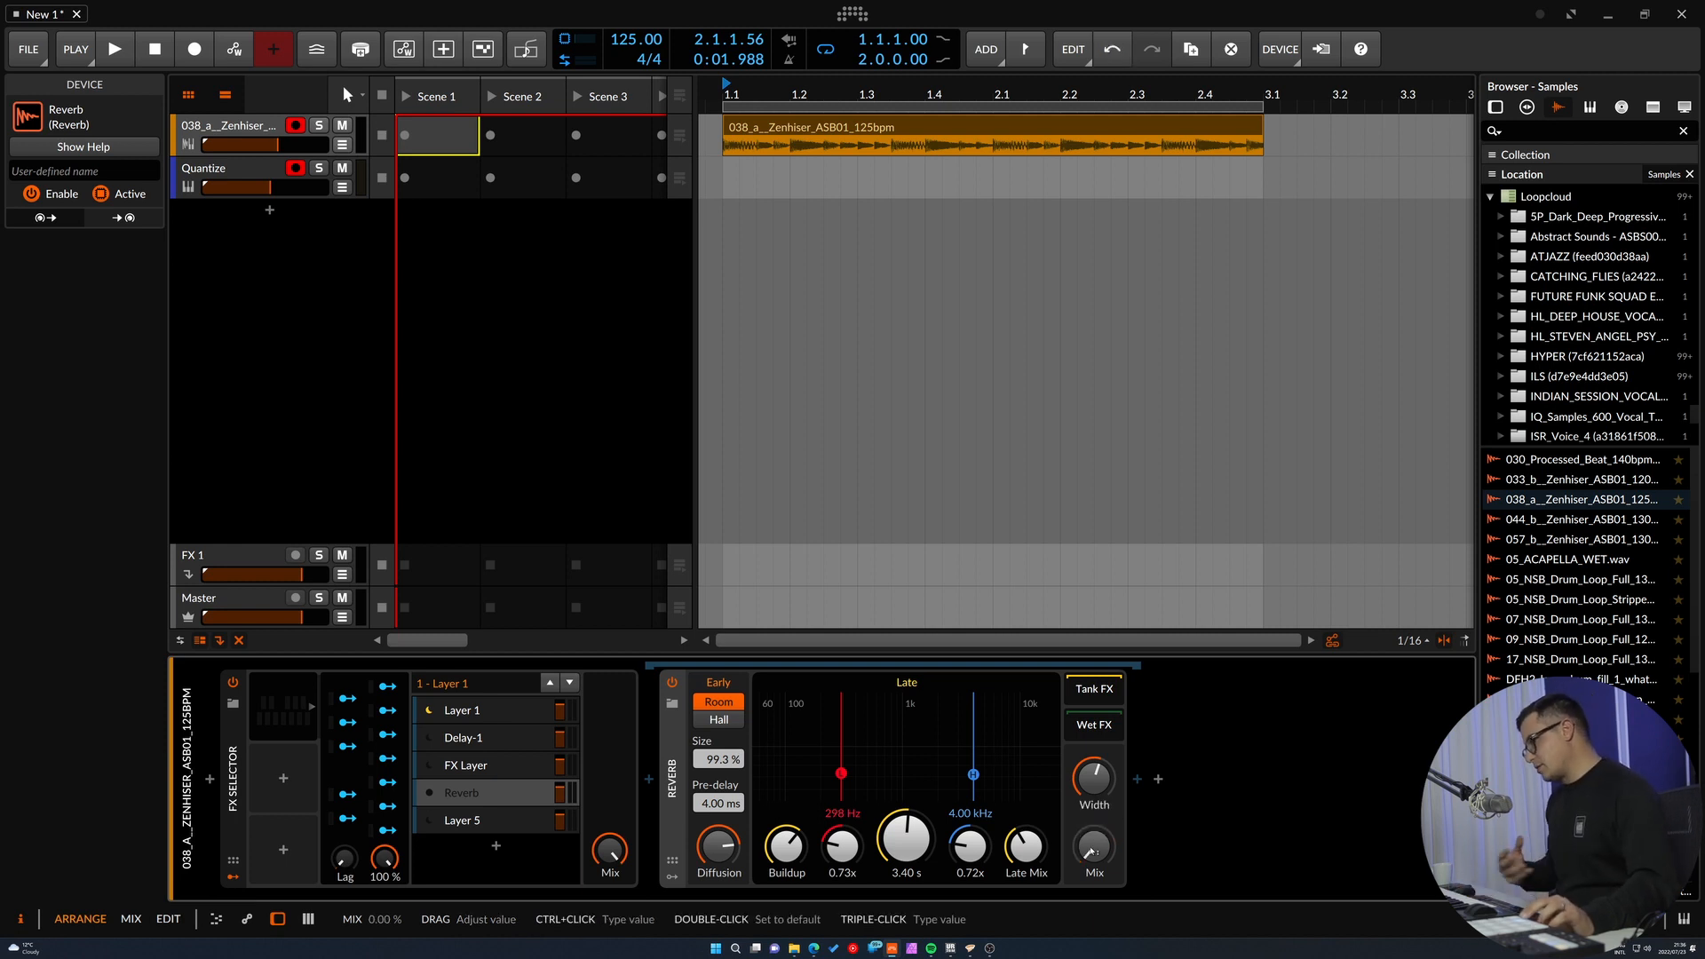
pyautogui.moveTo(1091, 853); pyautogui.dragTo(1092, 799)
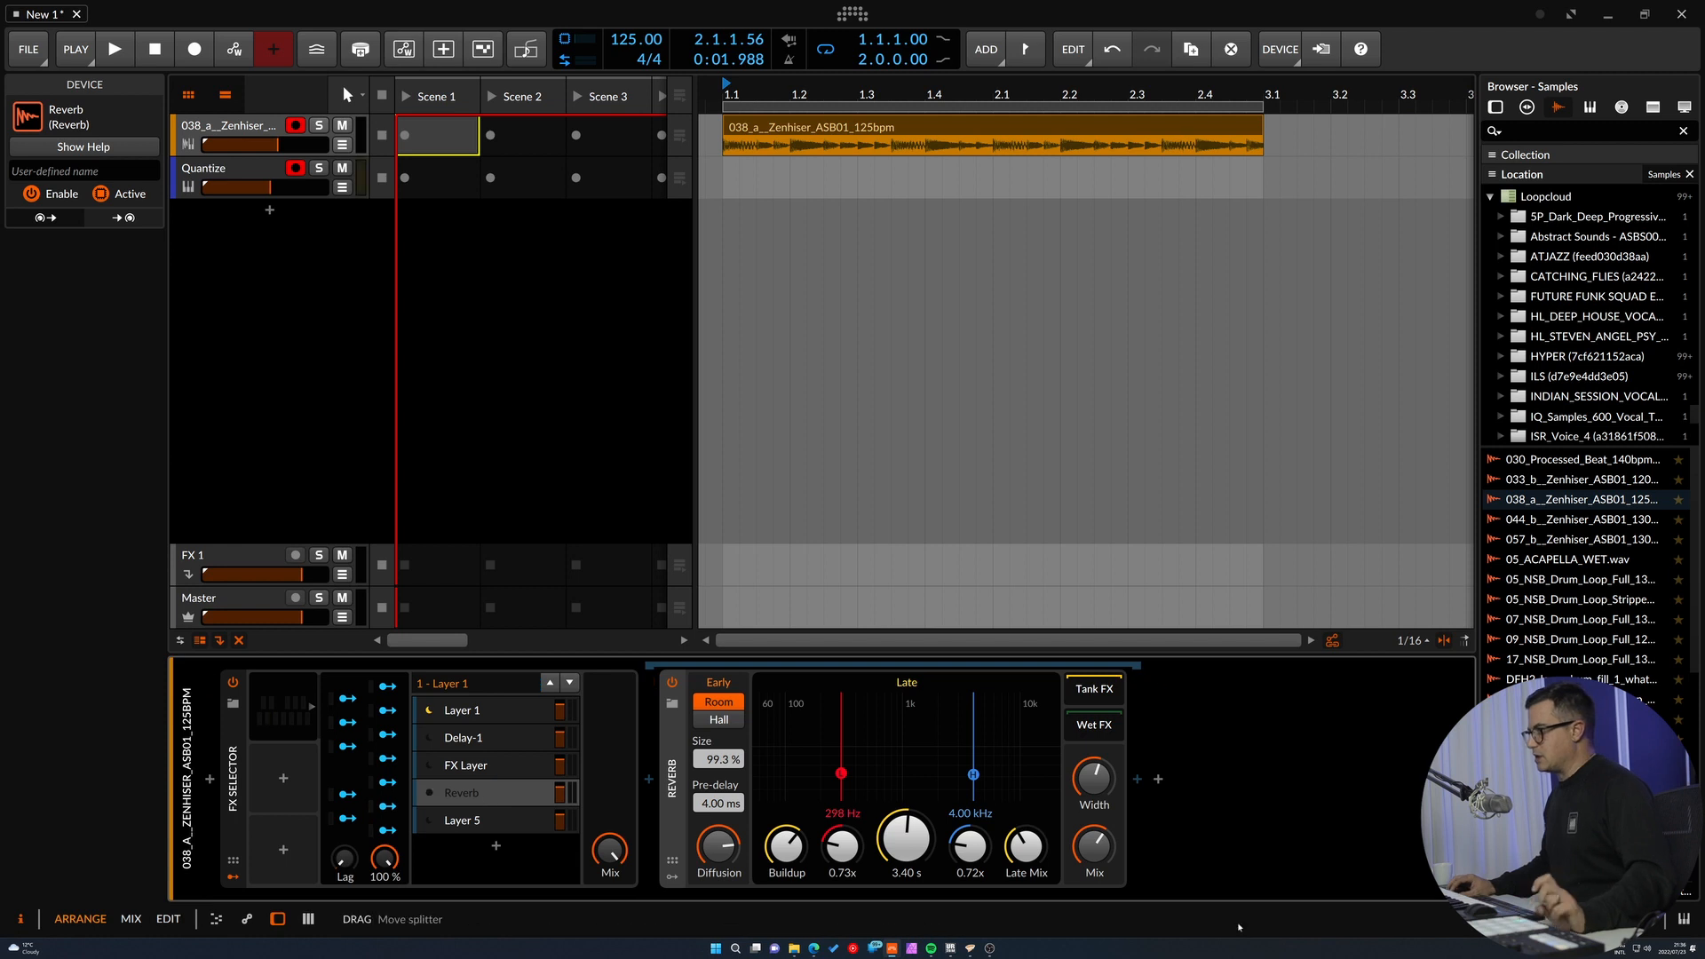
pyautogui.moveTo(1094, 843); pyautogui.dragTo(1092, 919)
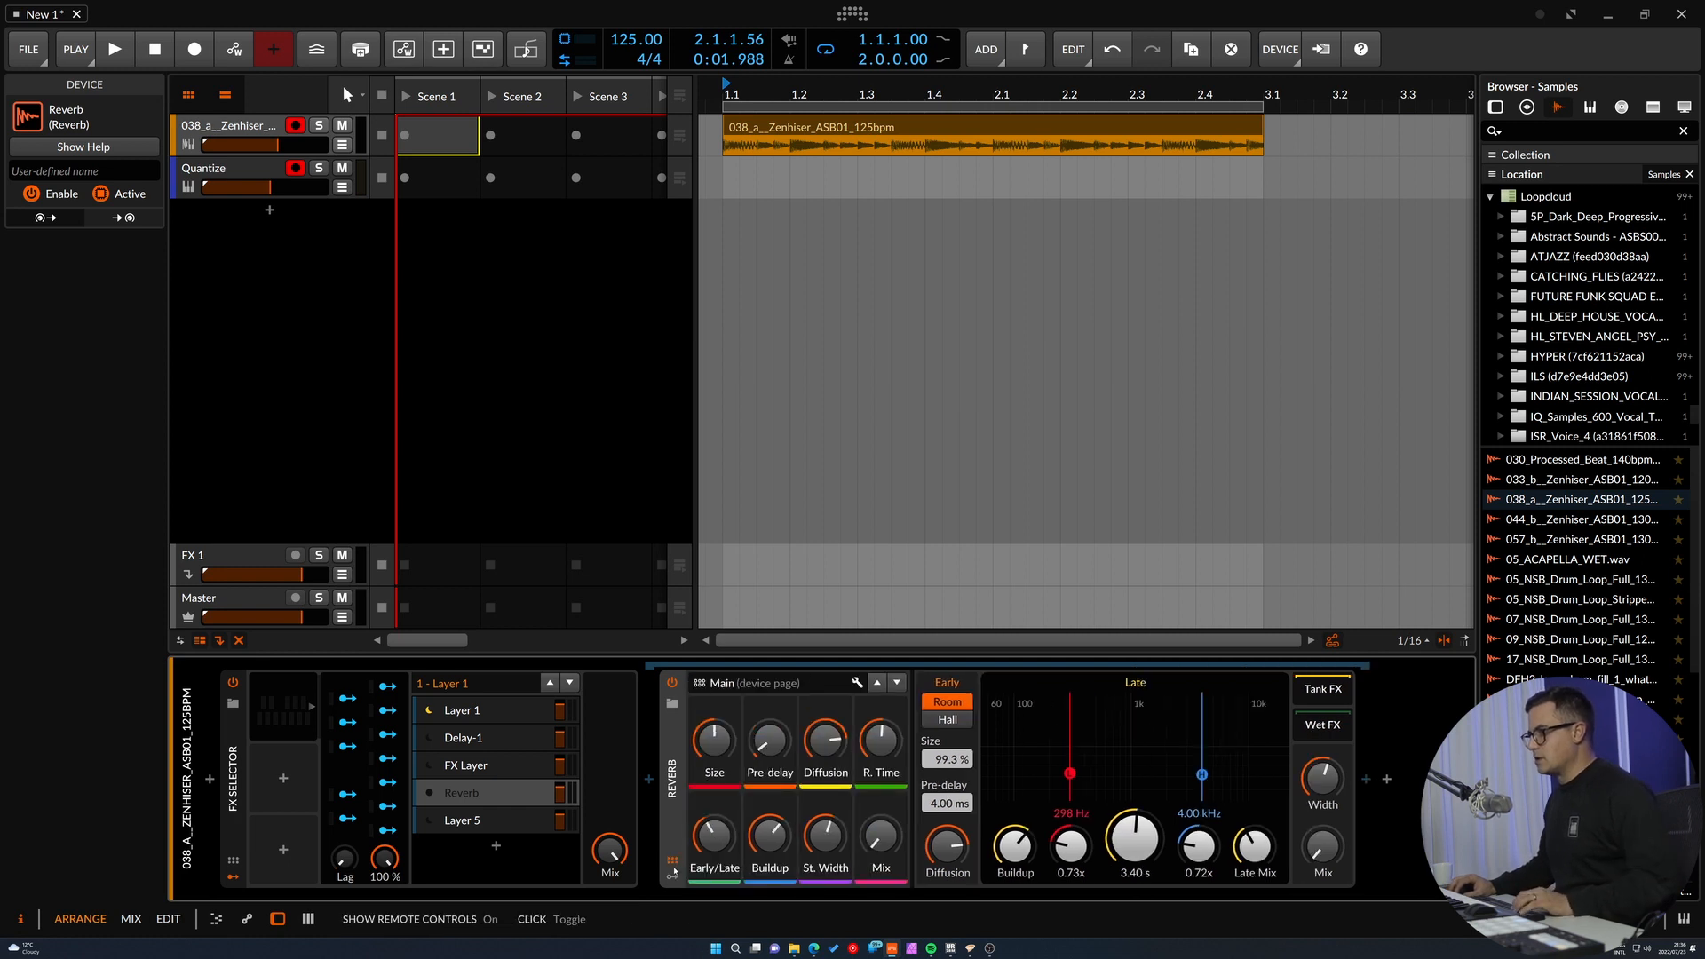
# Show the Reverb's modulator slots.
pyautogui.click(673, 864)
pyautogui.click(698, 705)
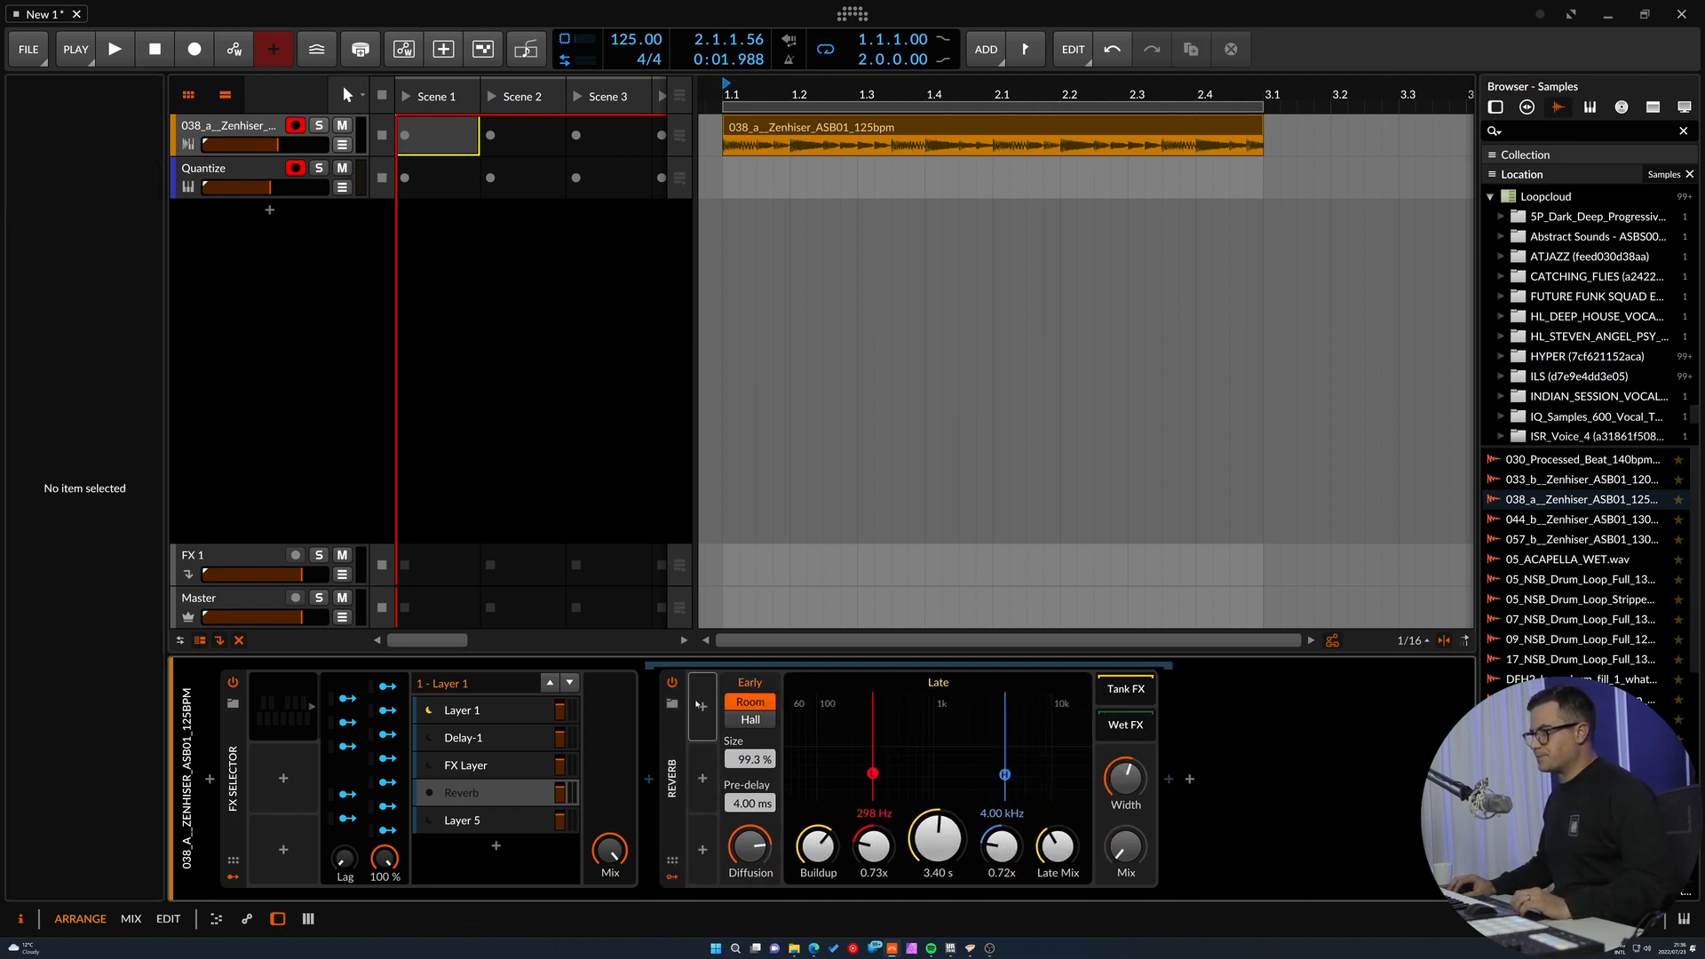
pyautogui.click(698, 724)
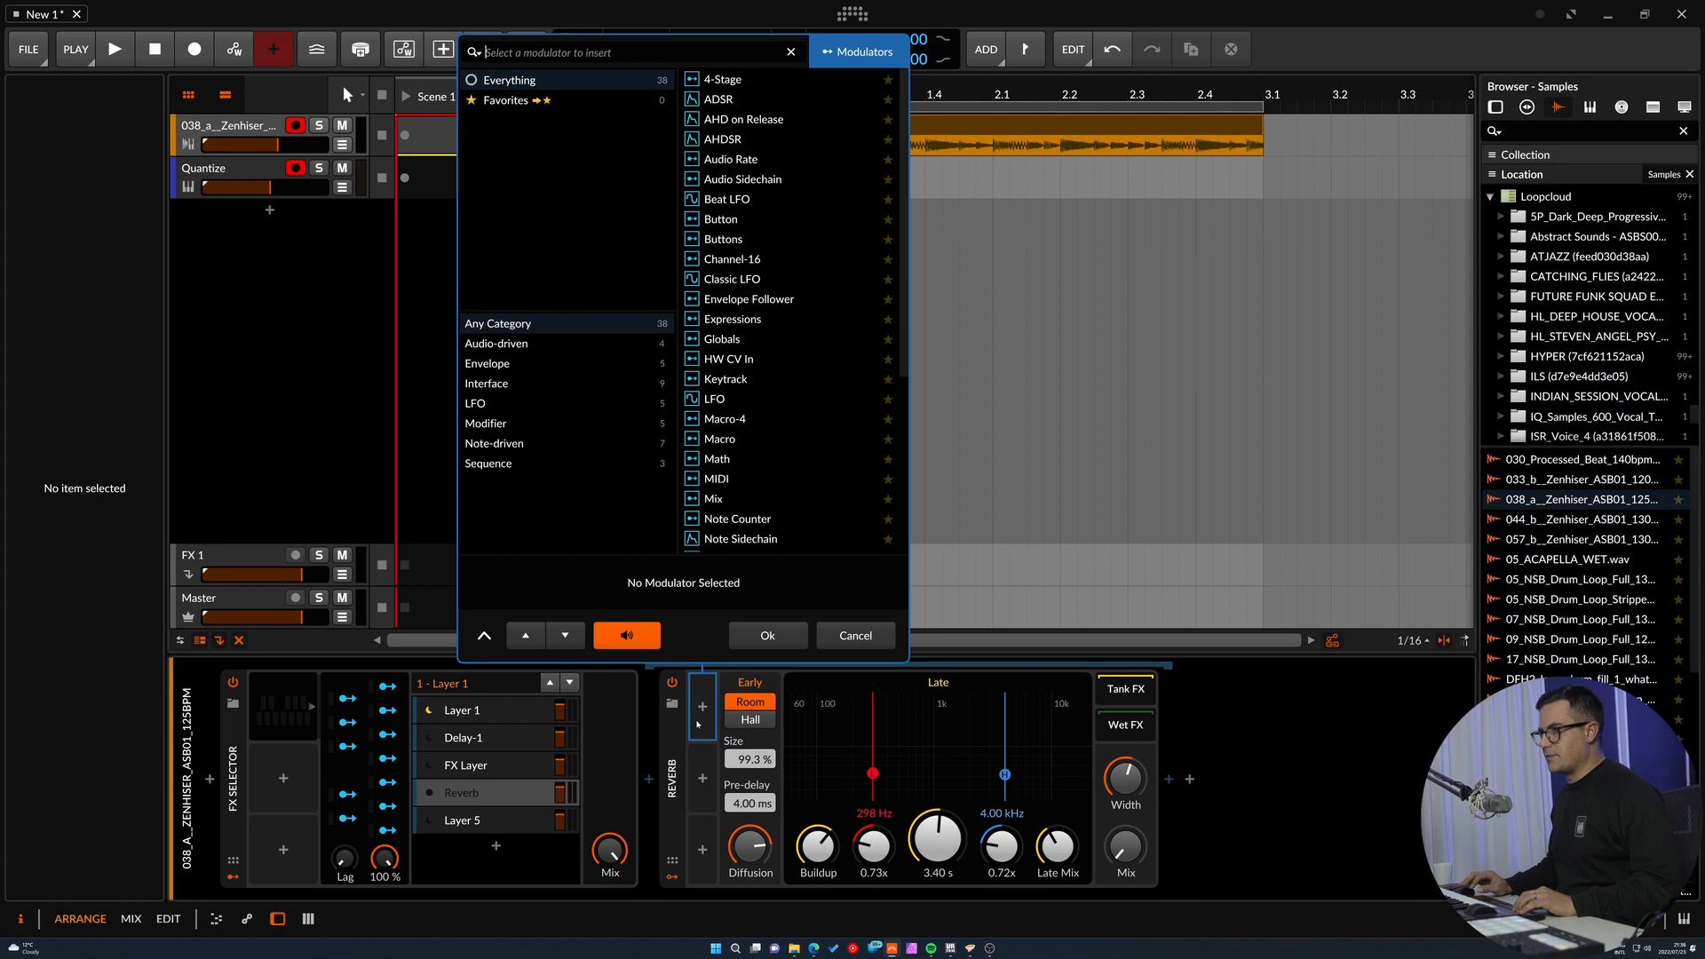
pyautogui.click(767, 635)
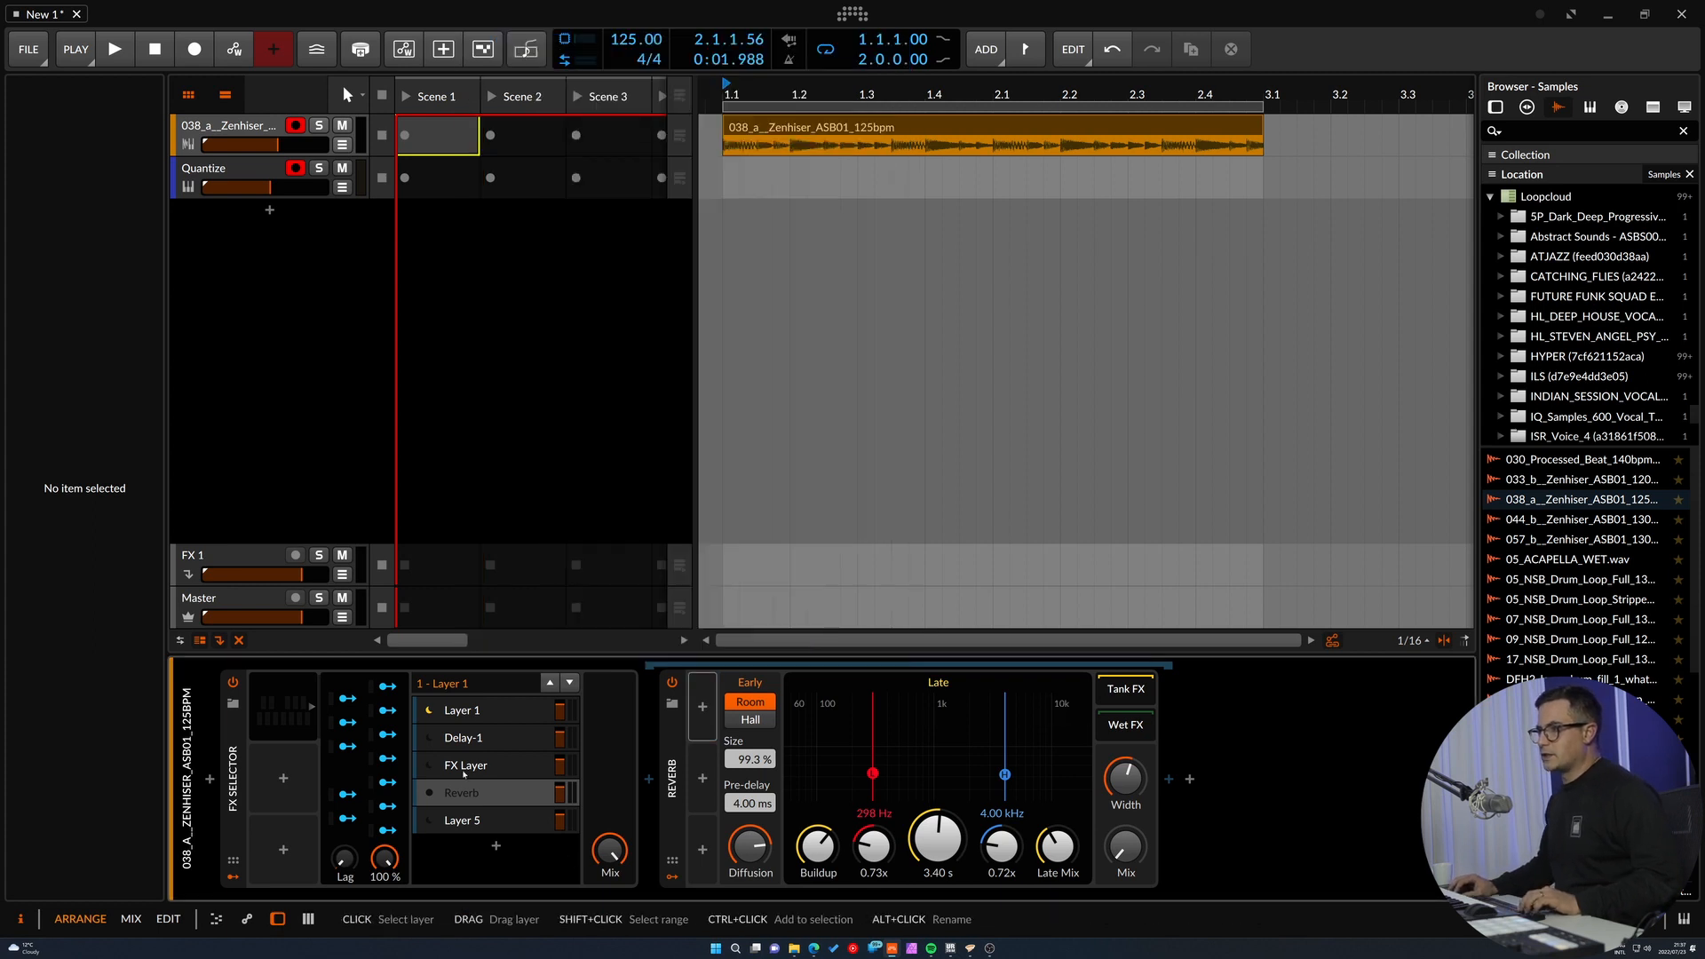
pyautogui.click(533, 766)
pyautogui.click(533, 793)
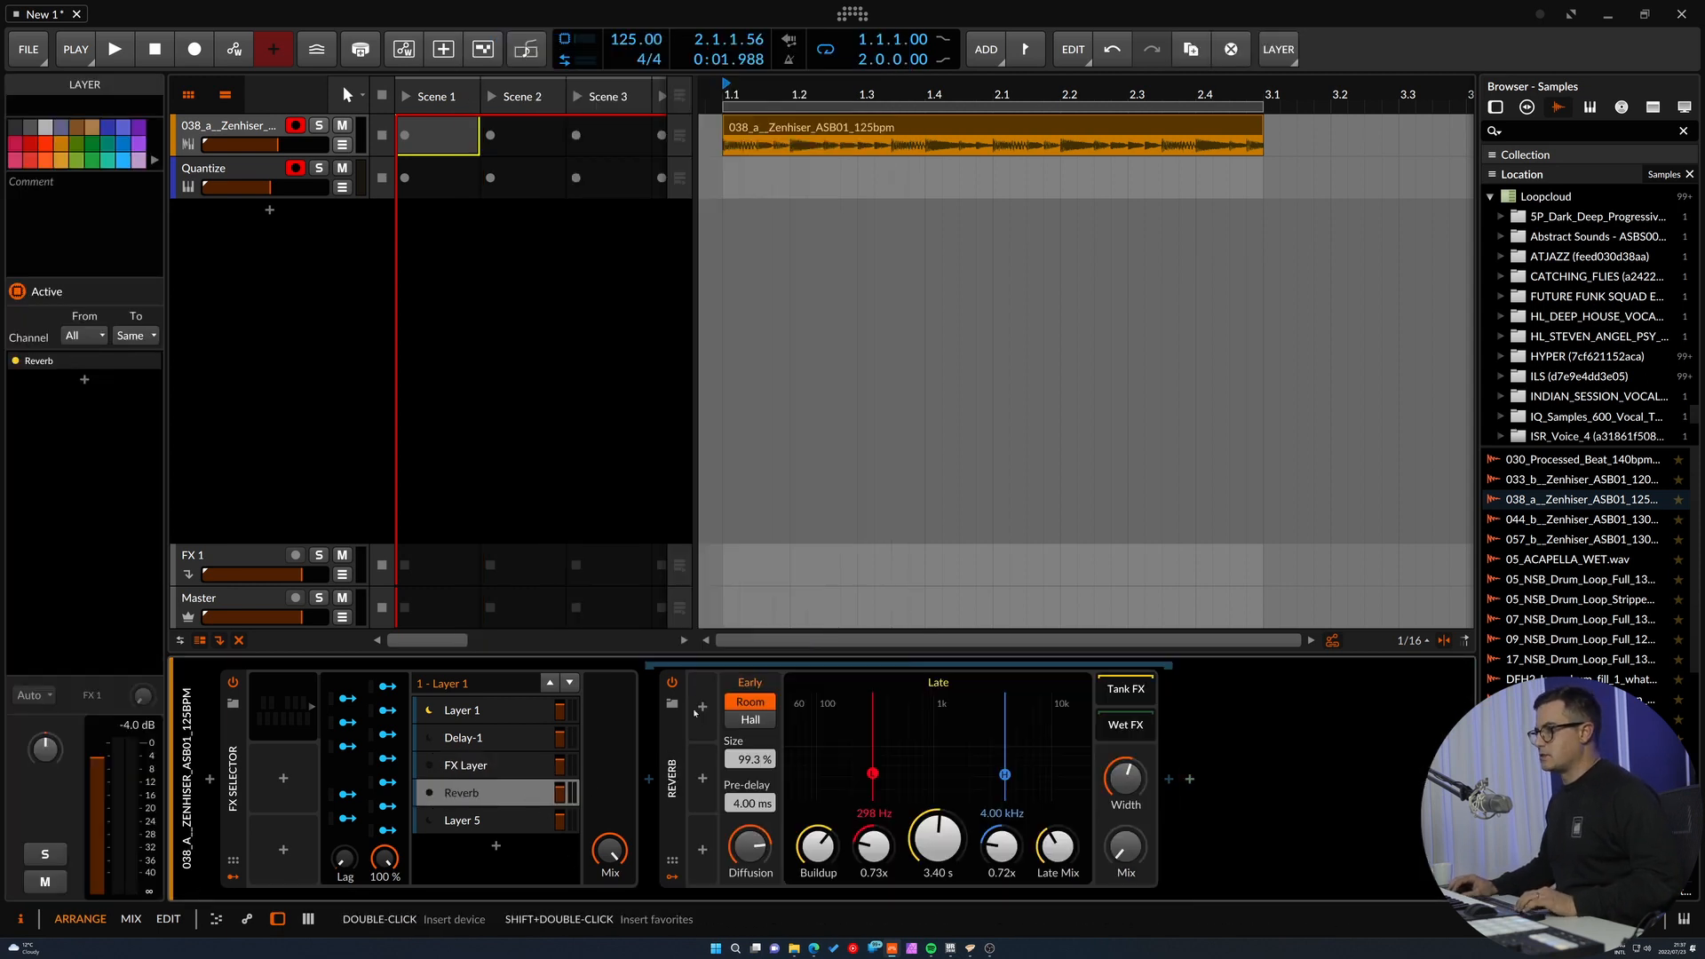
# Search the modulators for "lfo" and insert an LFO into the Reverb's first modulator slot.
pyautogui.click(708, 718)
pyautogui.click(708, 717)
pyautogui.write('lfo')
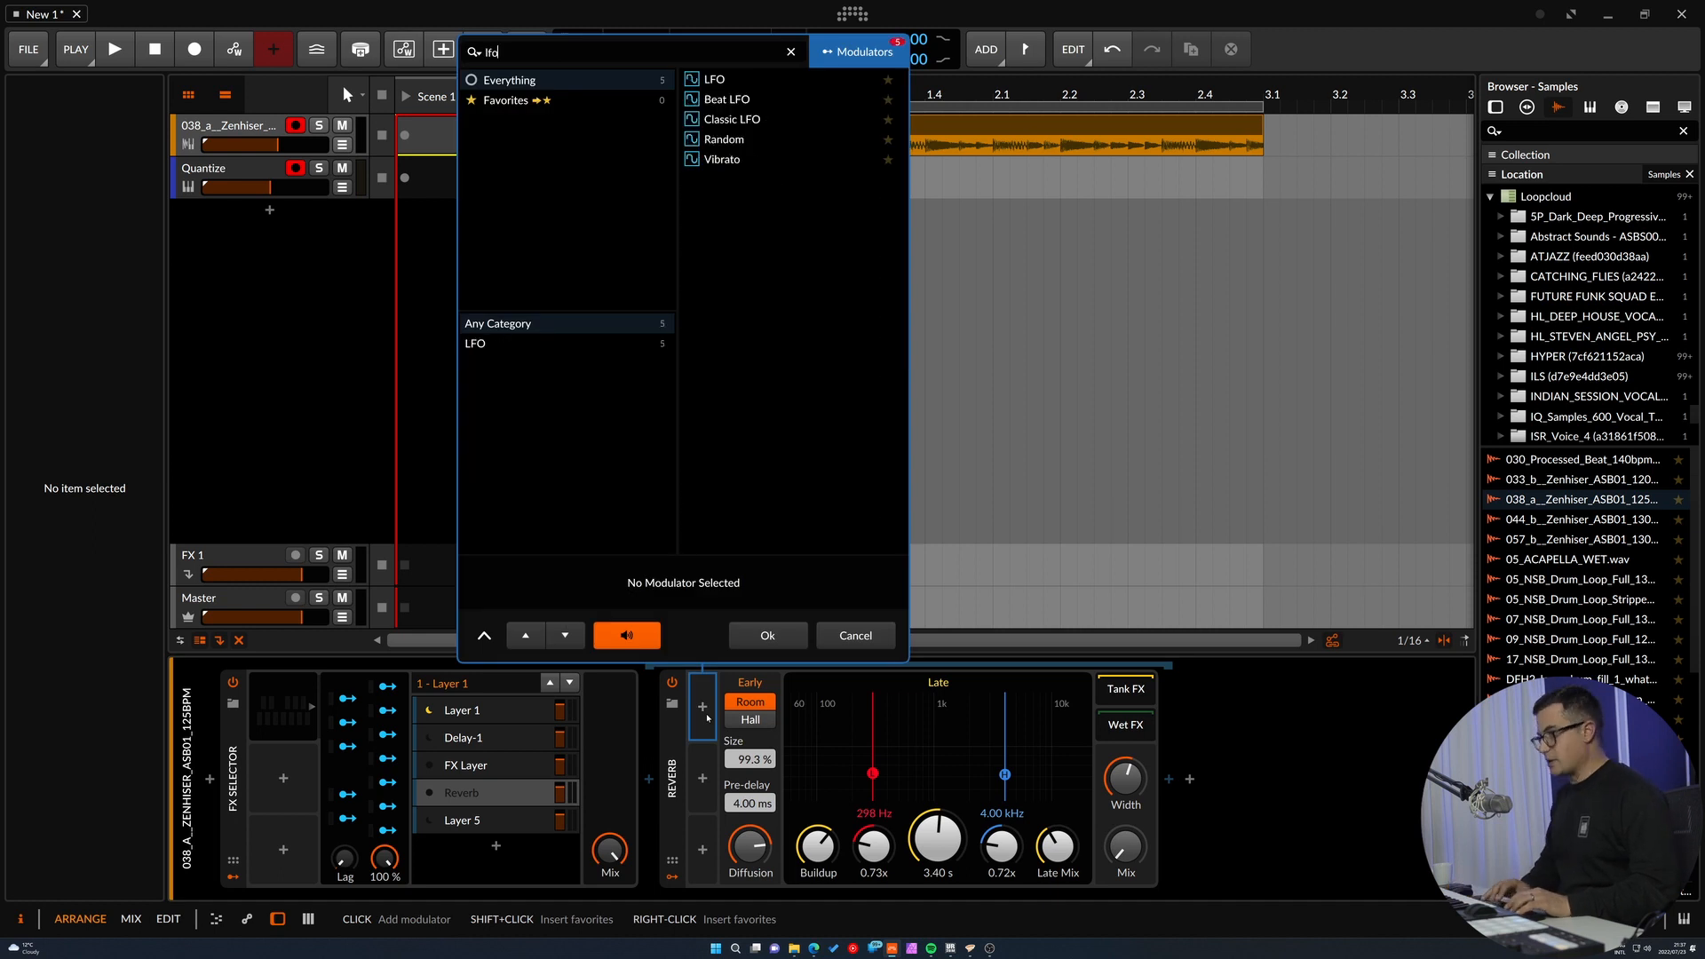
pyautogui.press('Down')
pyautogui.press('Return')
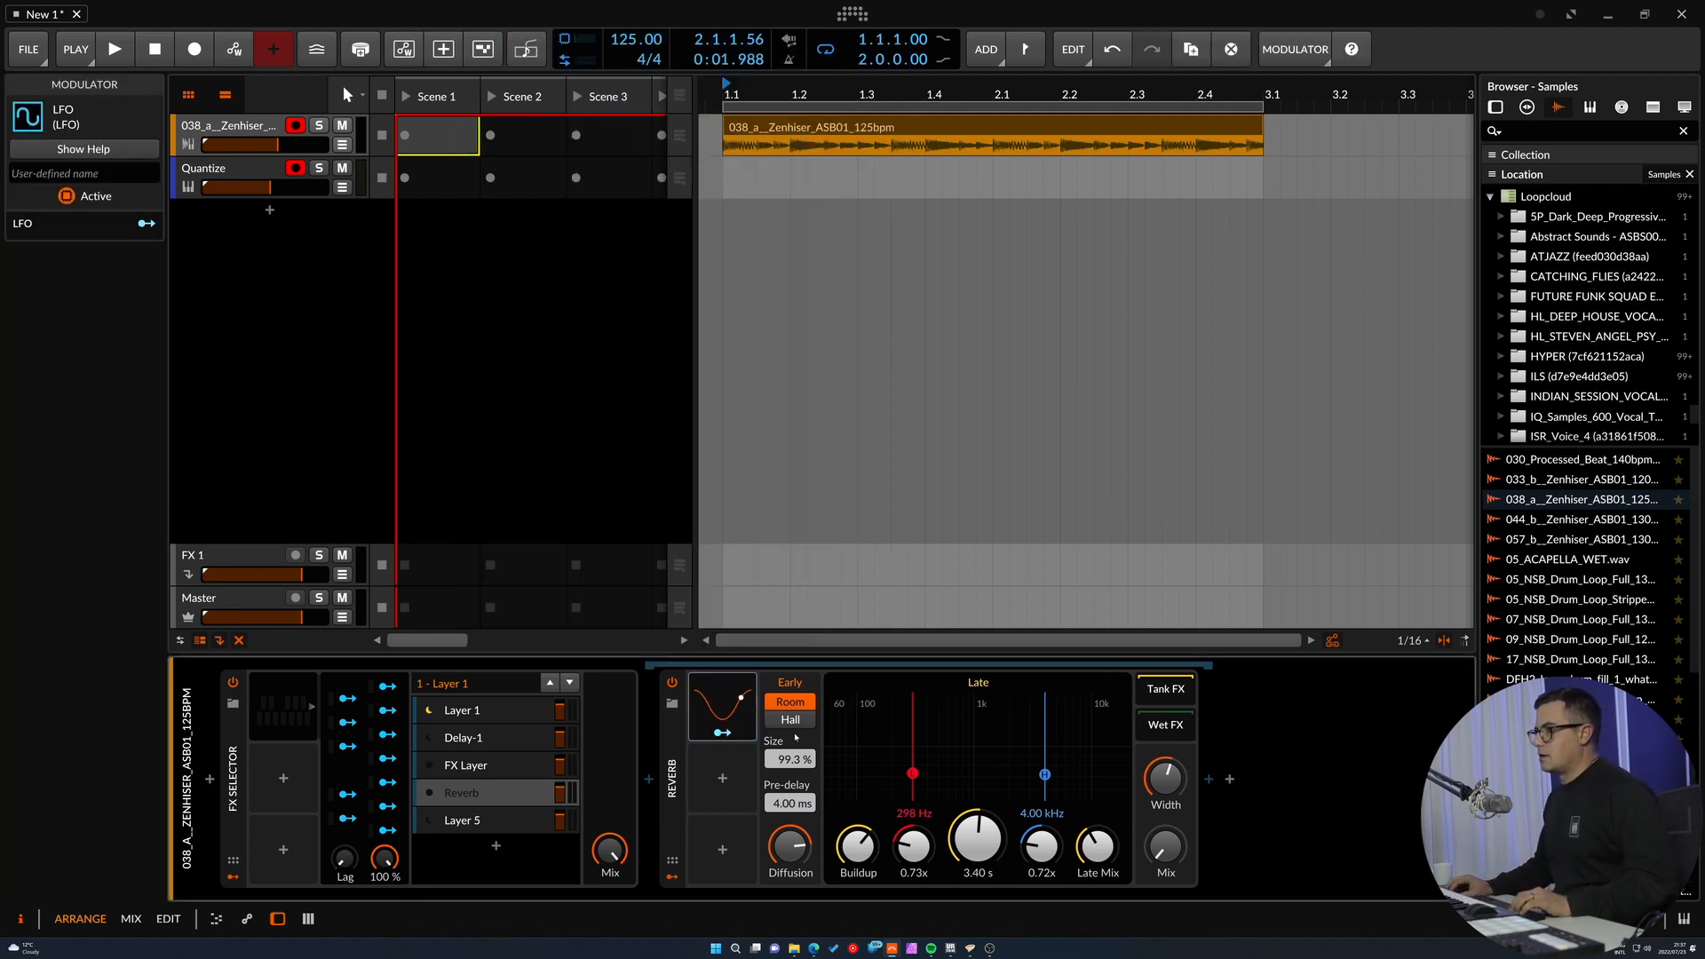
# Expand the Reverb's LFO settings and set its timebase to Bar.
pyautogui.click(751, 708)
pyautogui.click(875, 711)
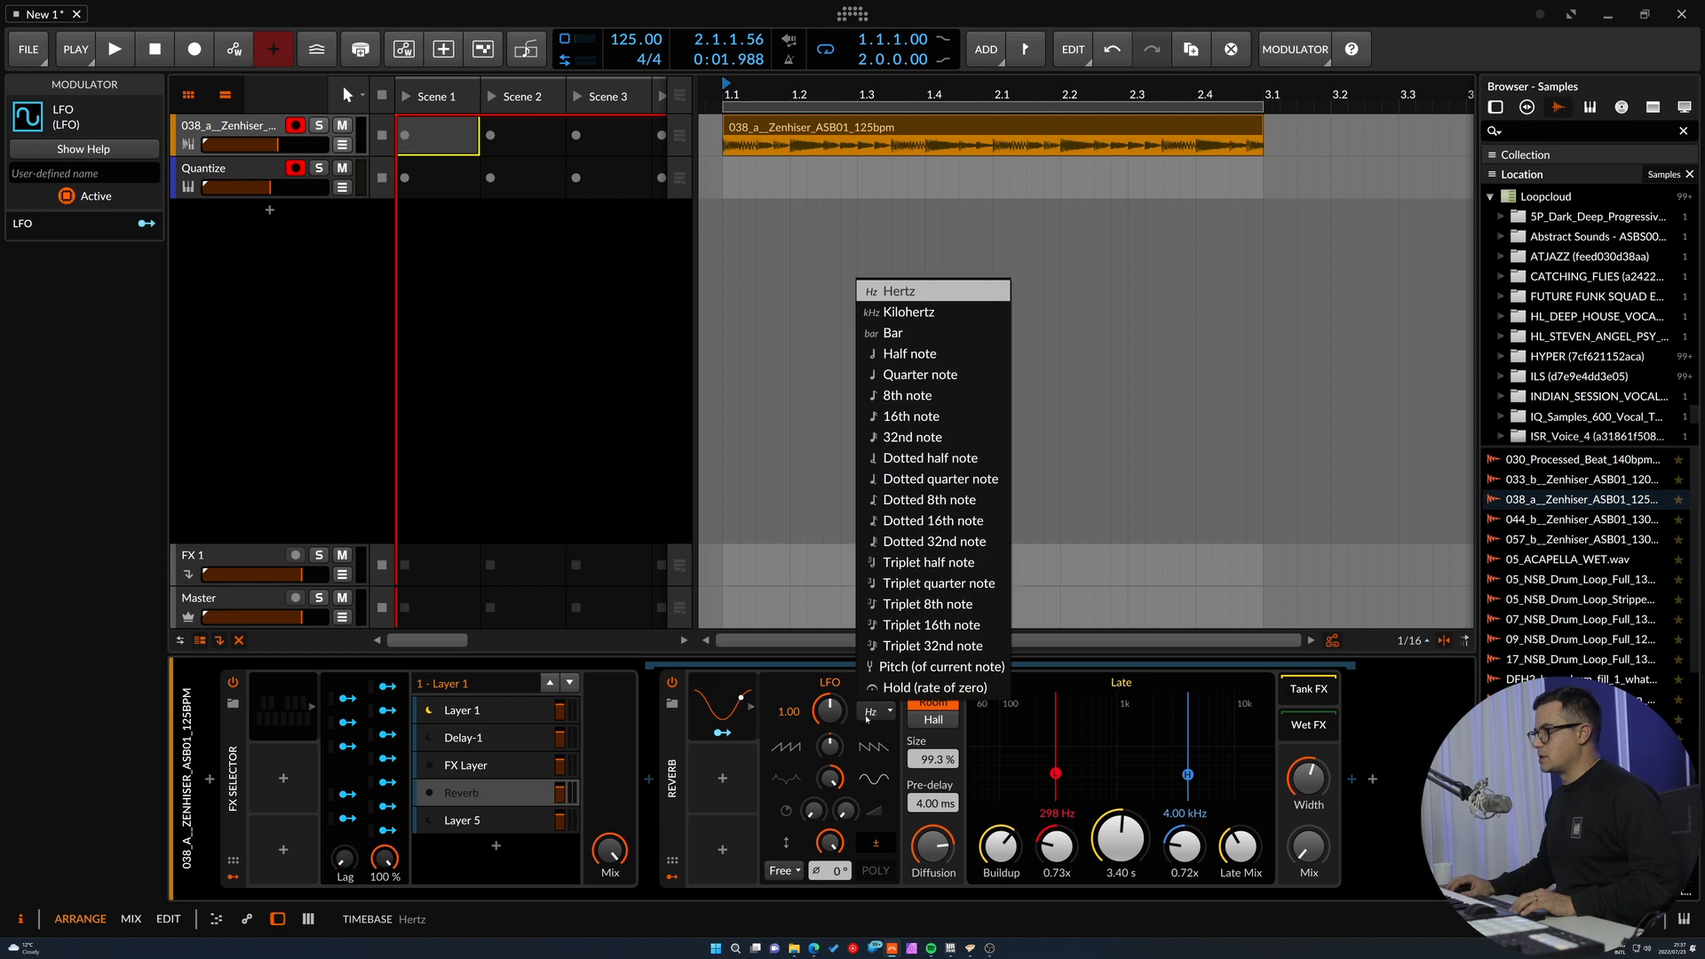
pyautogui.click(906, 333)
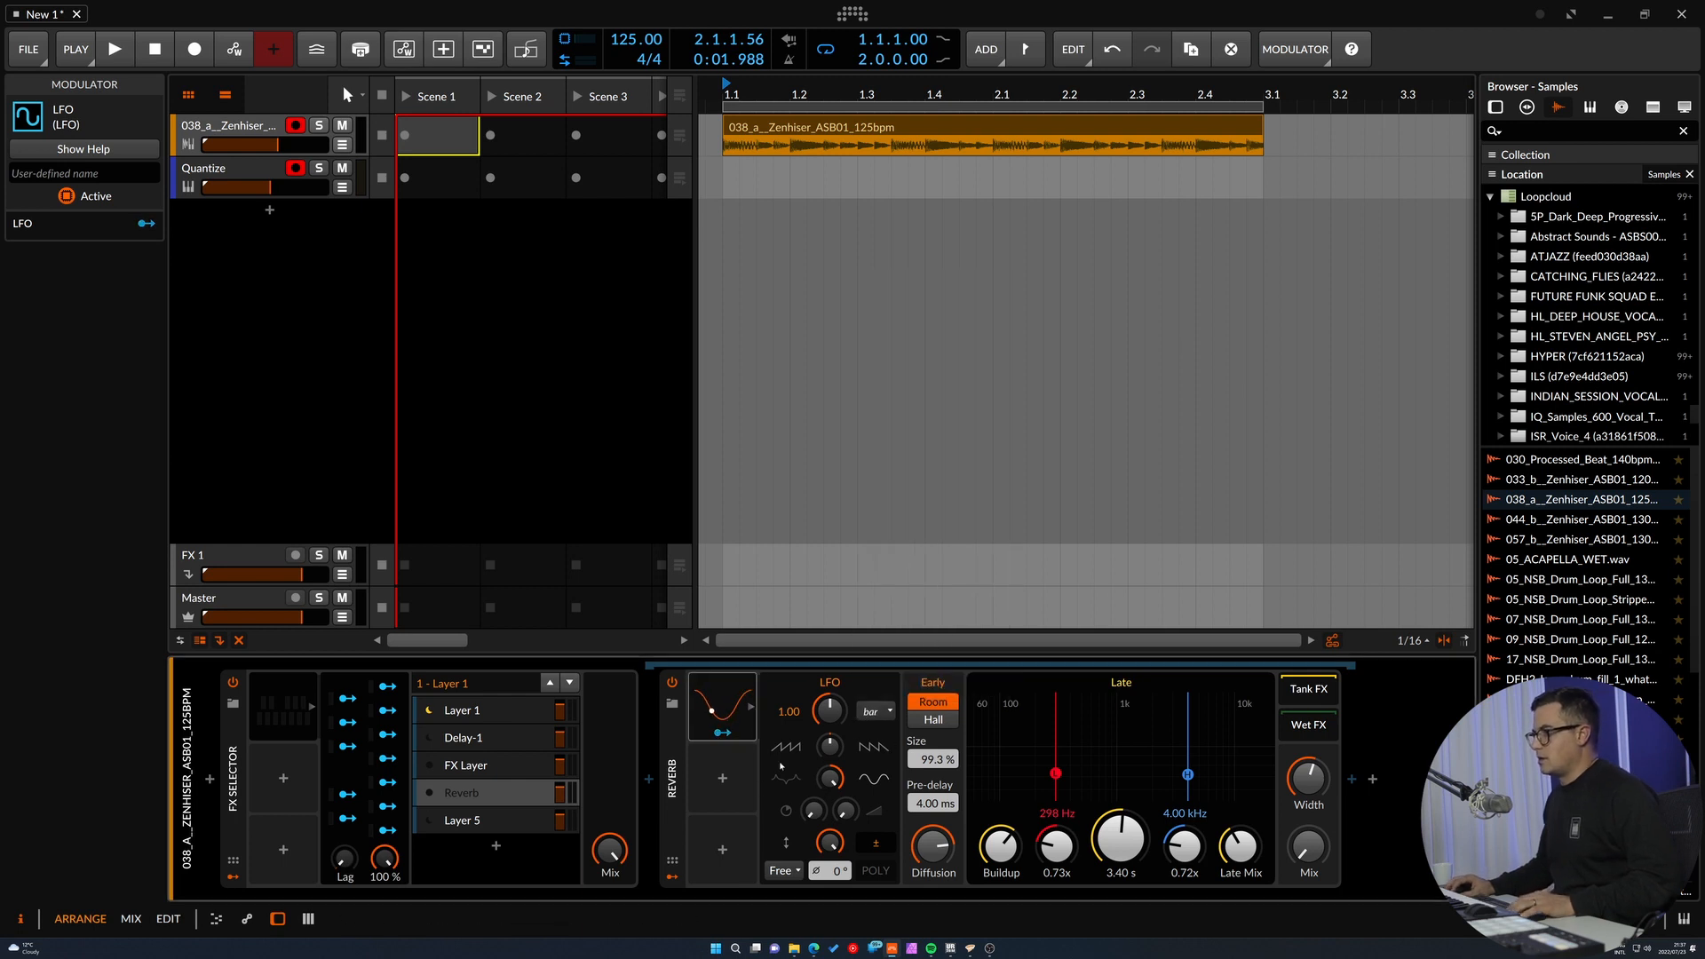
pyautogui.click(760, 784)
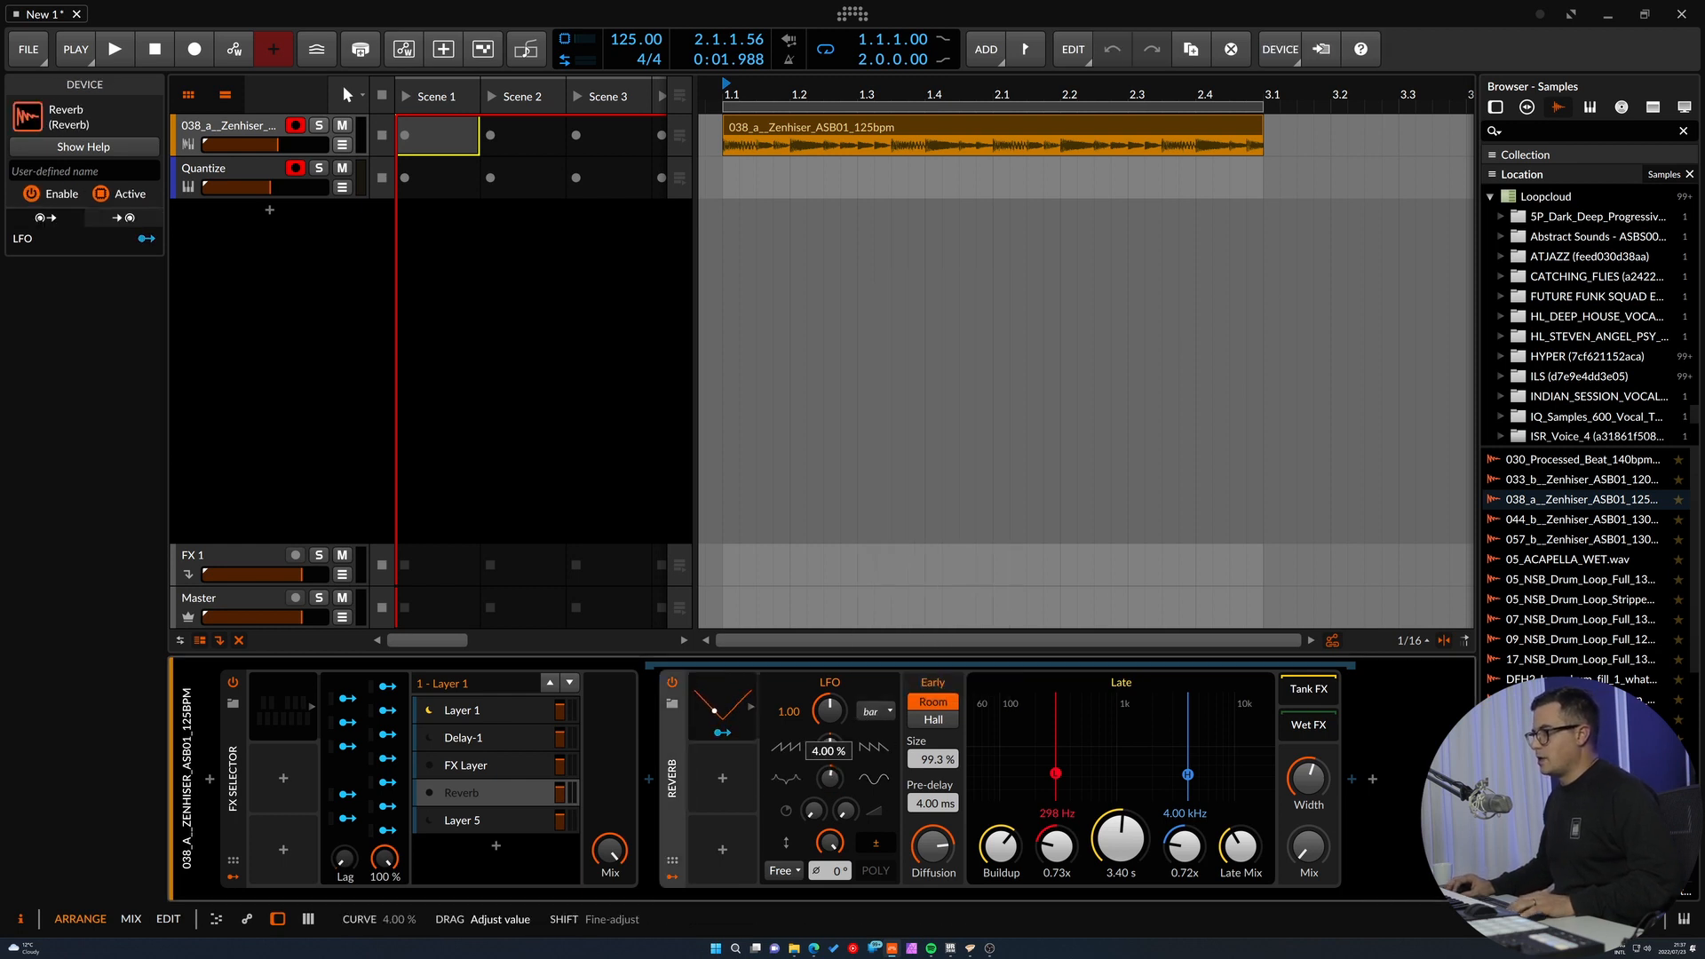
# Shape the Reverb's LFO into a rising ramp with its curve at 100 % and set its trigger mode to Note.
pyautogui.moveTo(829, 750); pyautogui.dragTo(835, 789)
pyautogui.click(830, 782)
pyautogui.click(831, 840)
pyautogui.click(831, 747)
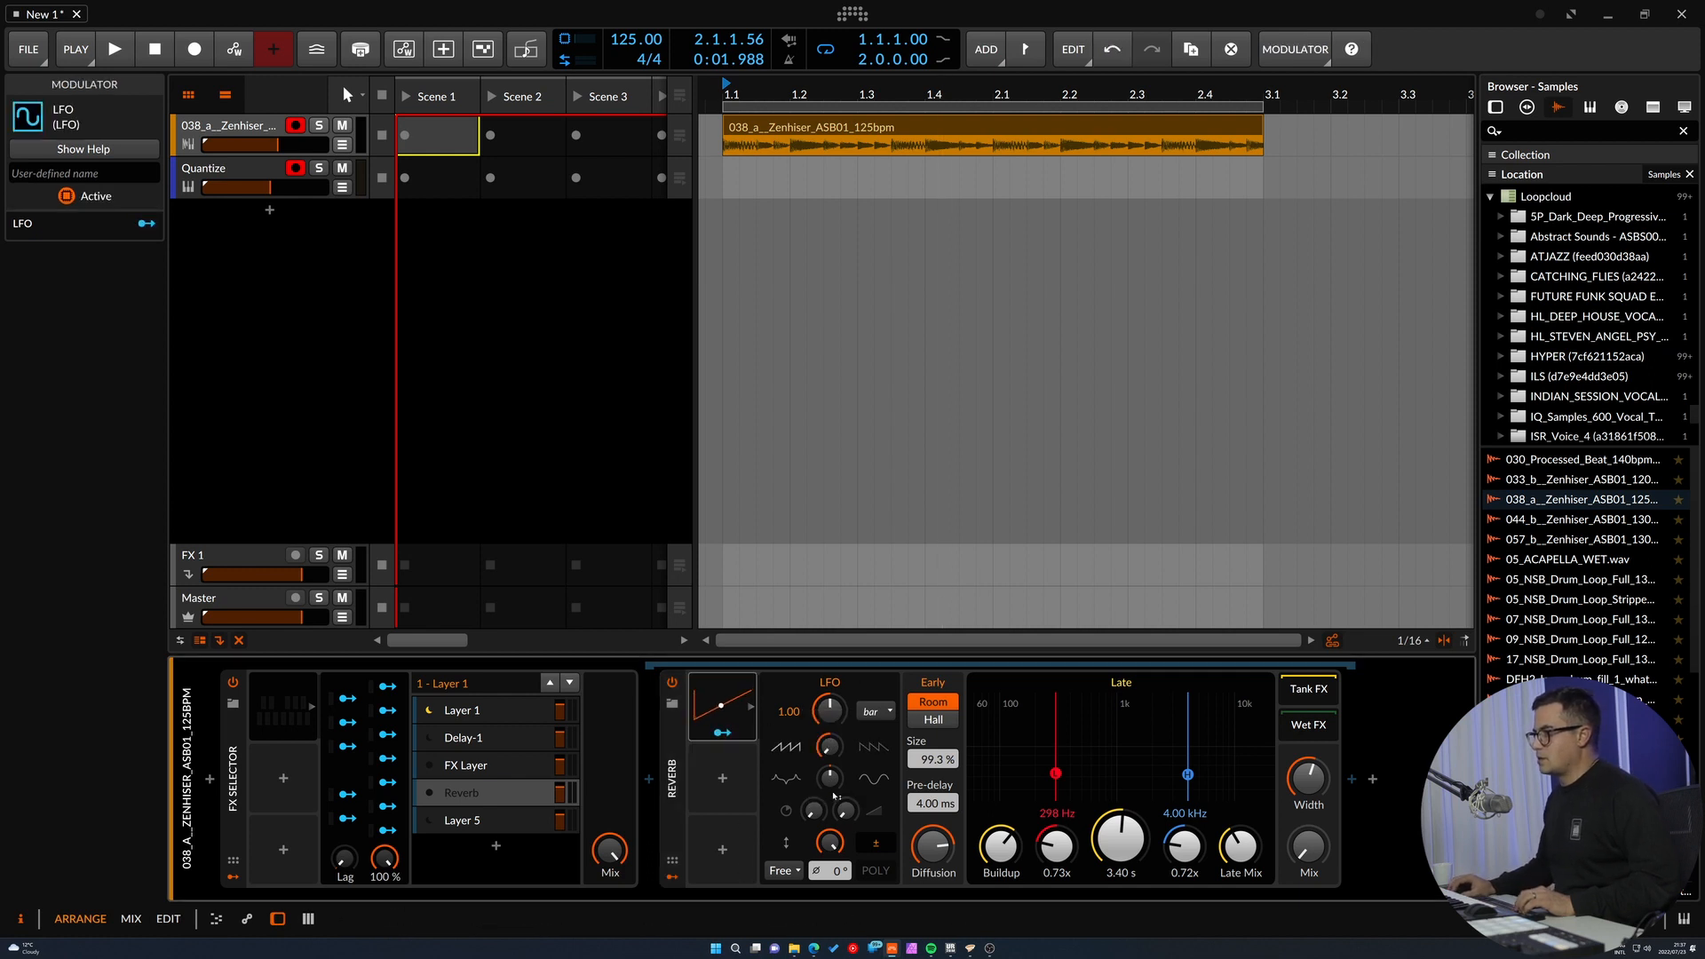
pyautogui.moveTo(829, 746); pyautogui.dragTo(829, 753)
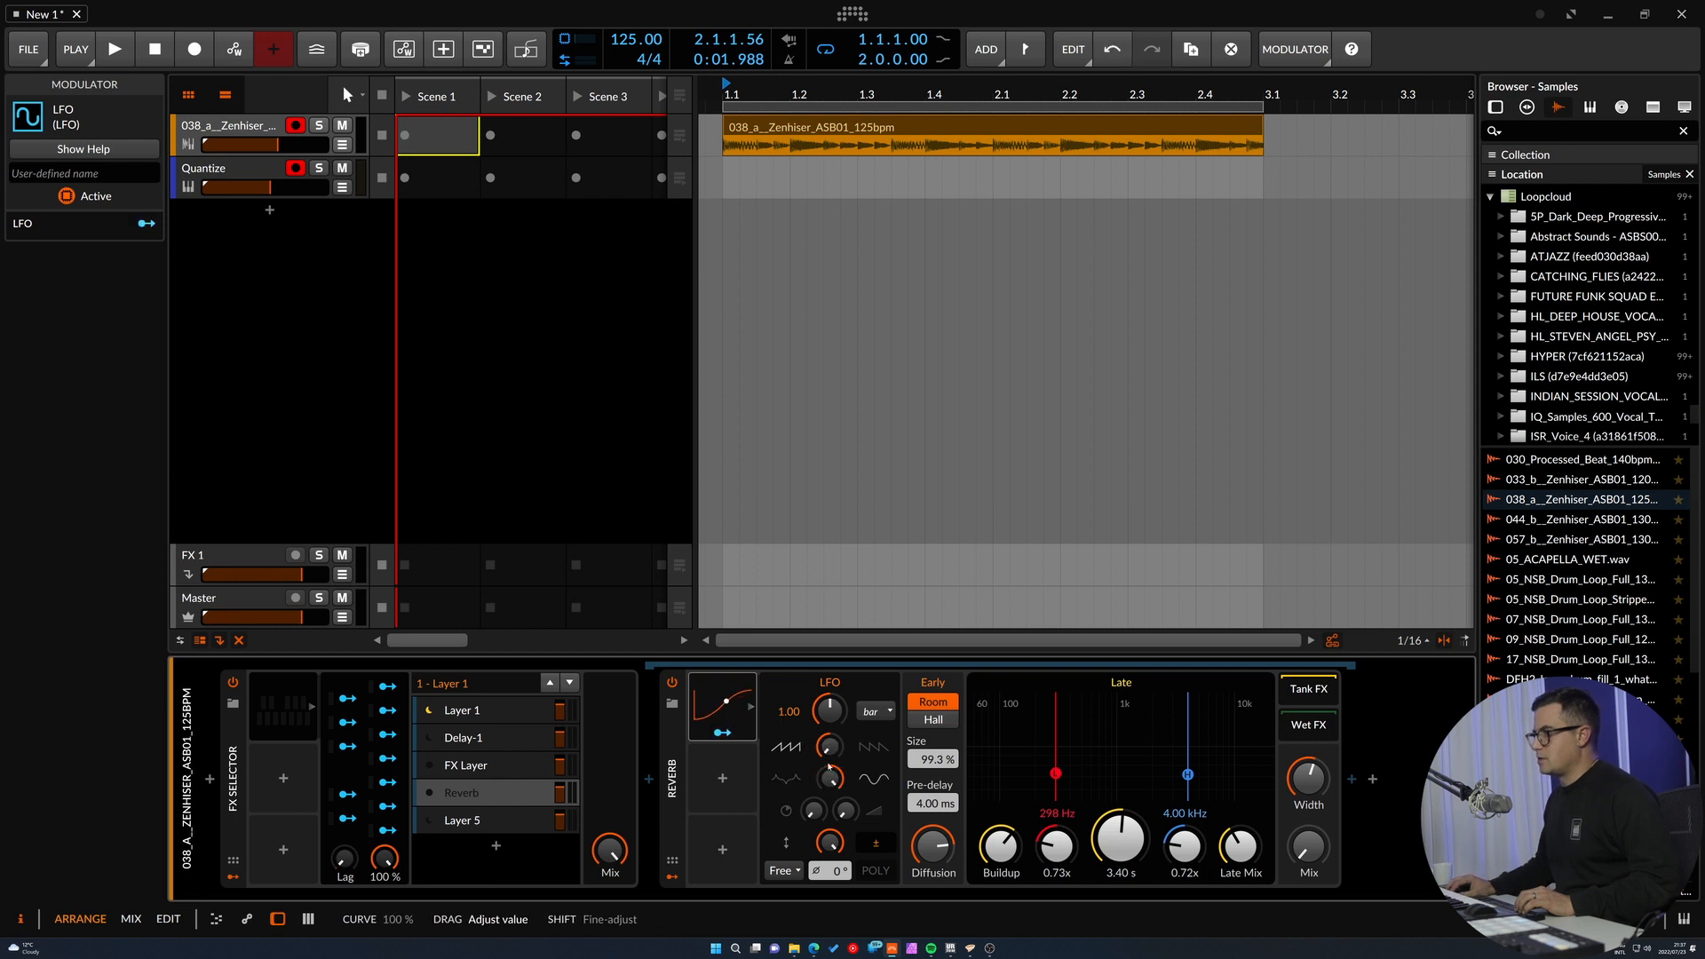
pyautogui.click(781, 870)
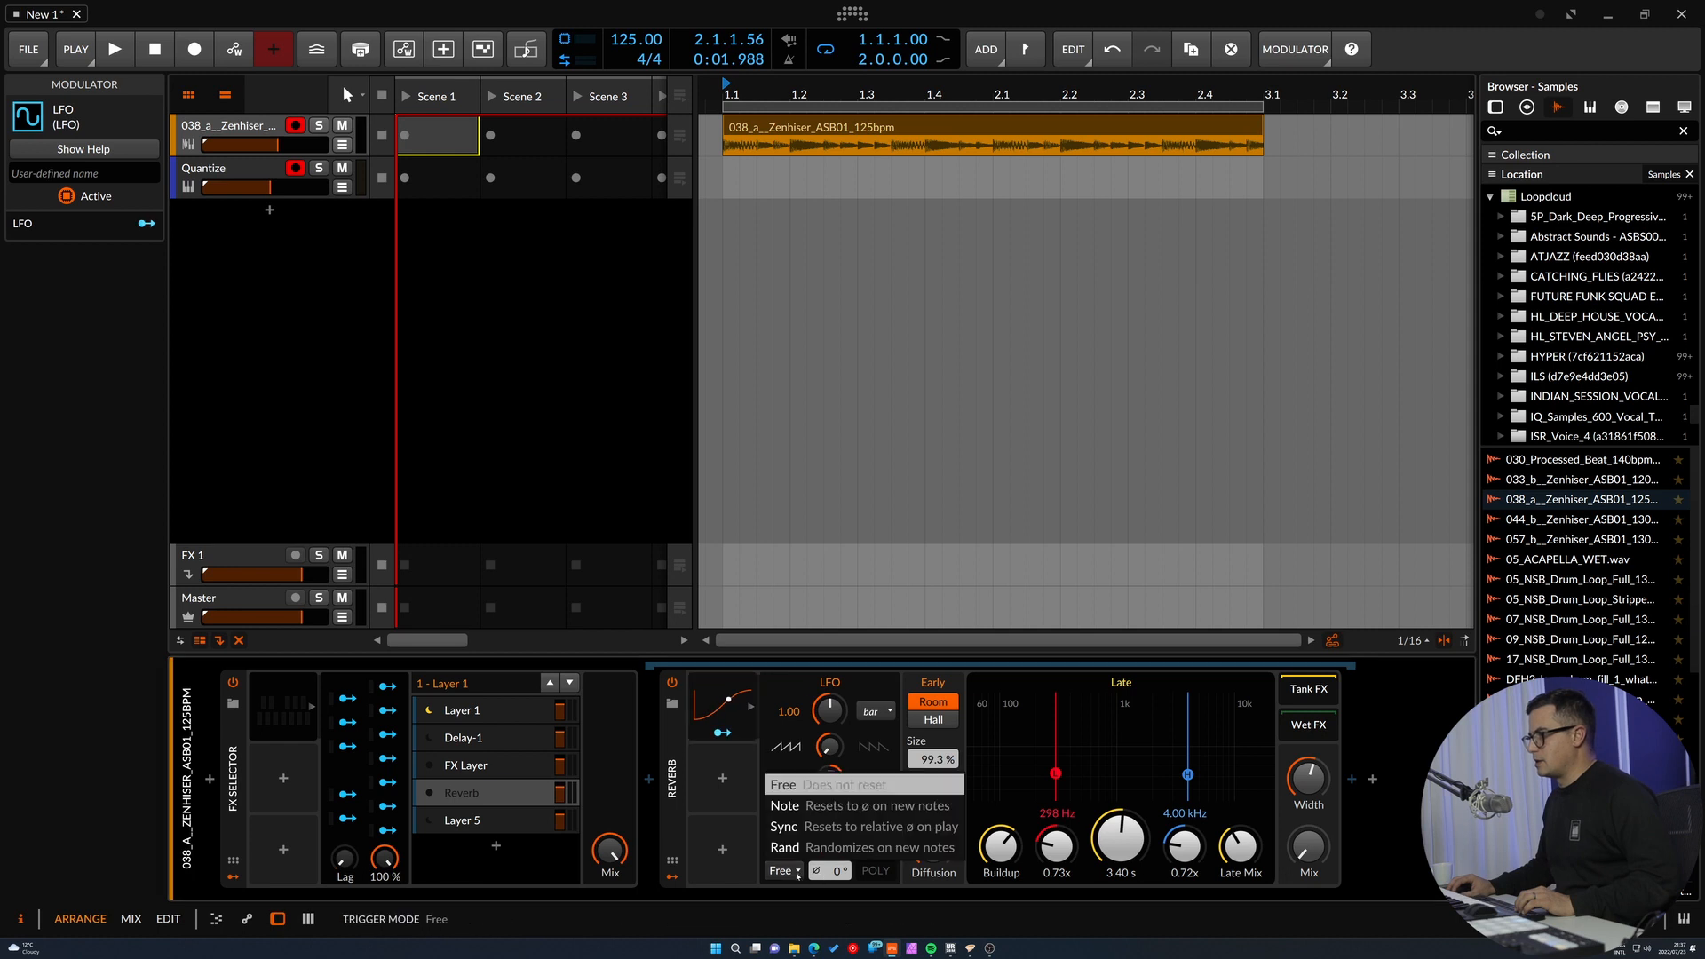
pyautogui.click(785, 806)
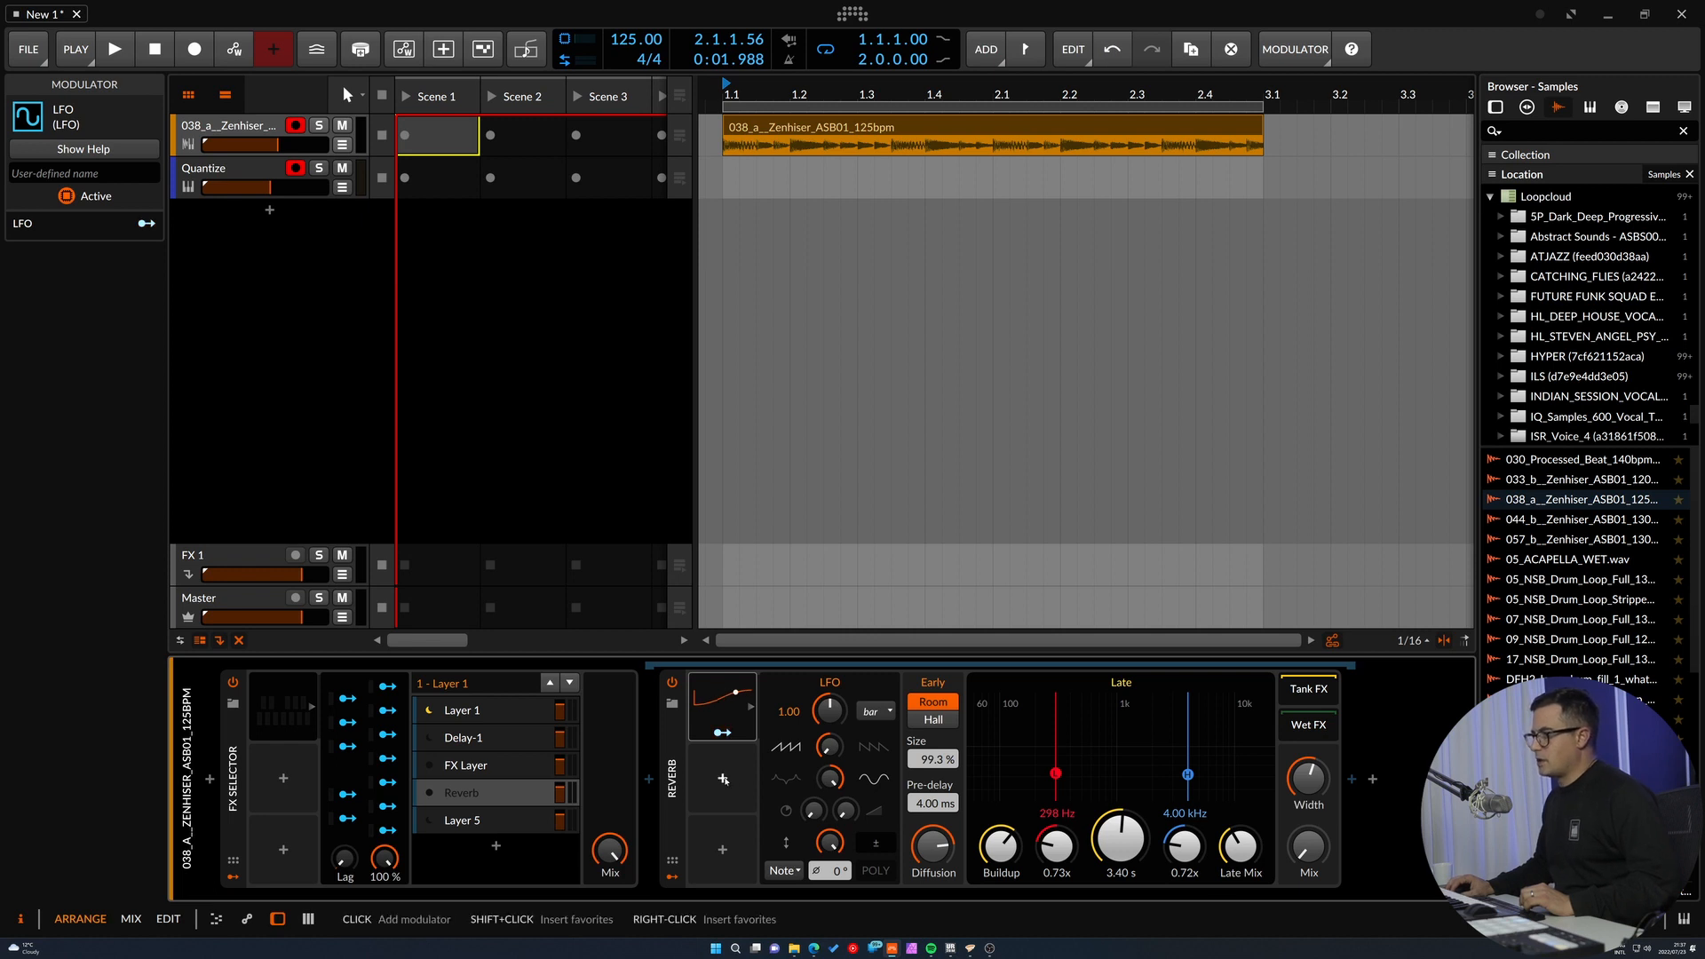
# Map the LFO to the Reverb's mix at 1.000 and play the loop.
pyautogui.click(722, 733)
pyautogui.moveTo(1307, 858); pyautogui.dragTo(1305, 846)
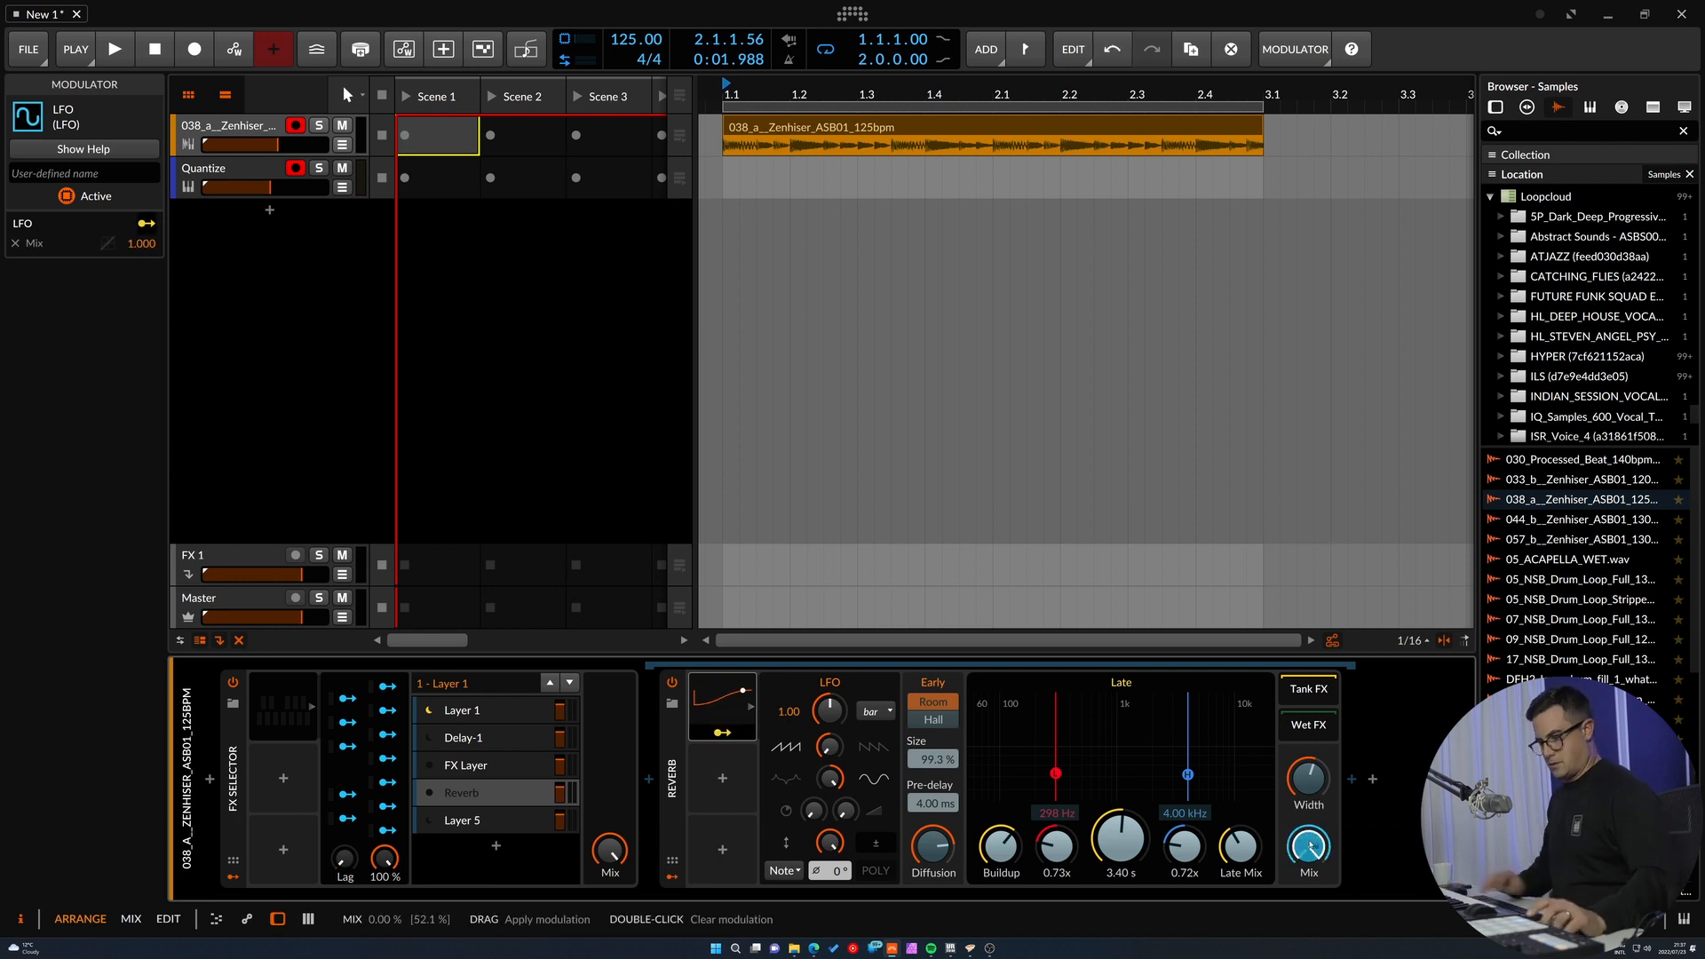
pyautogui.press('space')
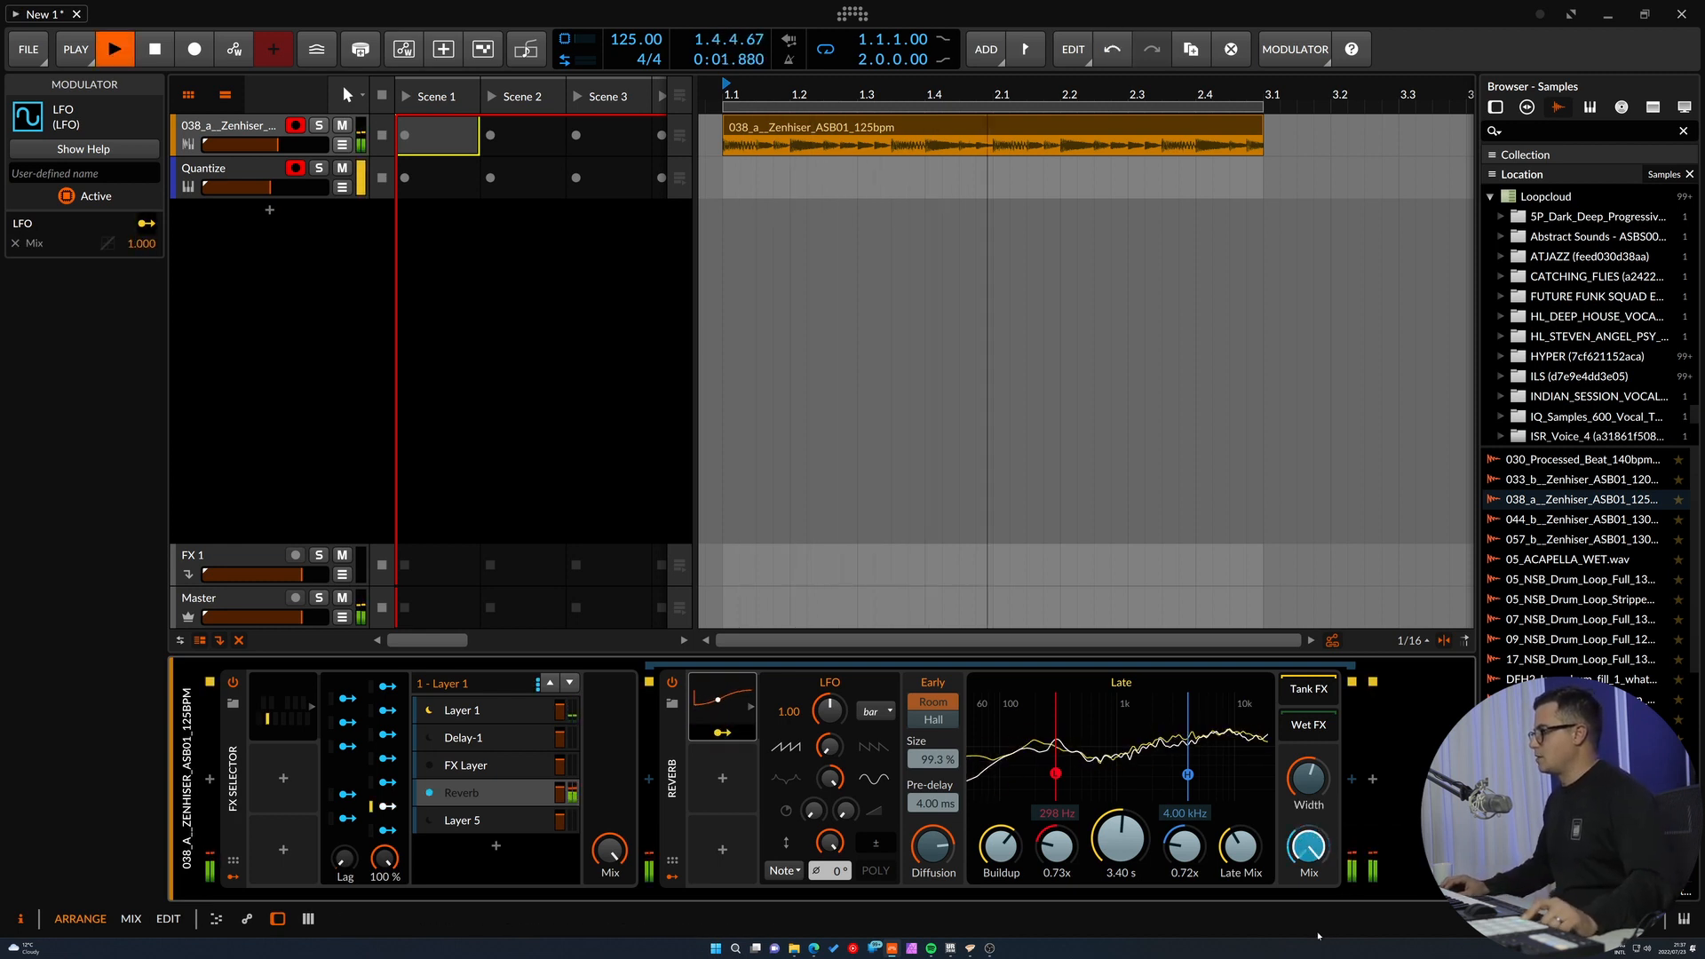
# Change the LFO's timebase to Half note and reduce its modulation of the Reverb's mix to 0.778.
pyautogui.click(874, 712)
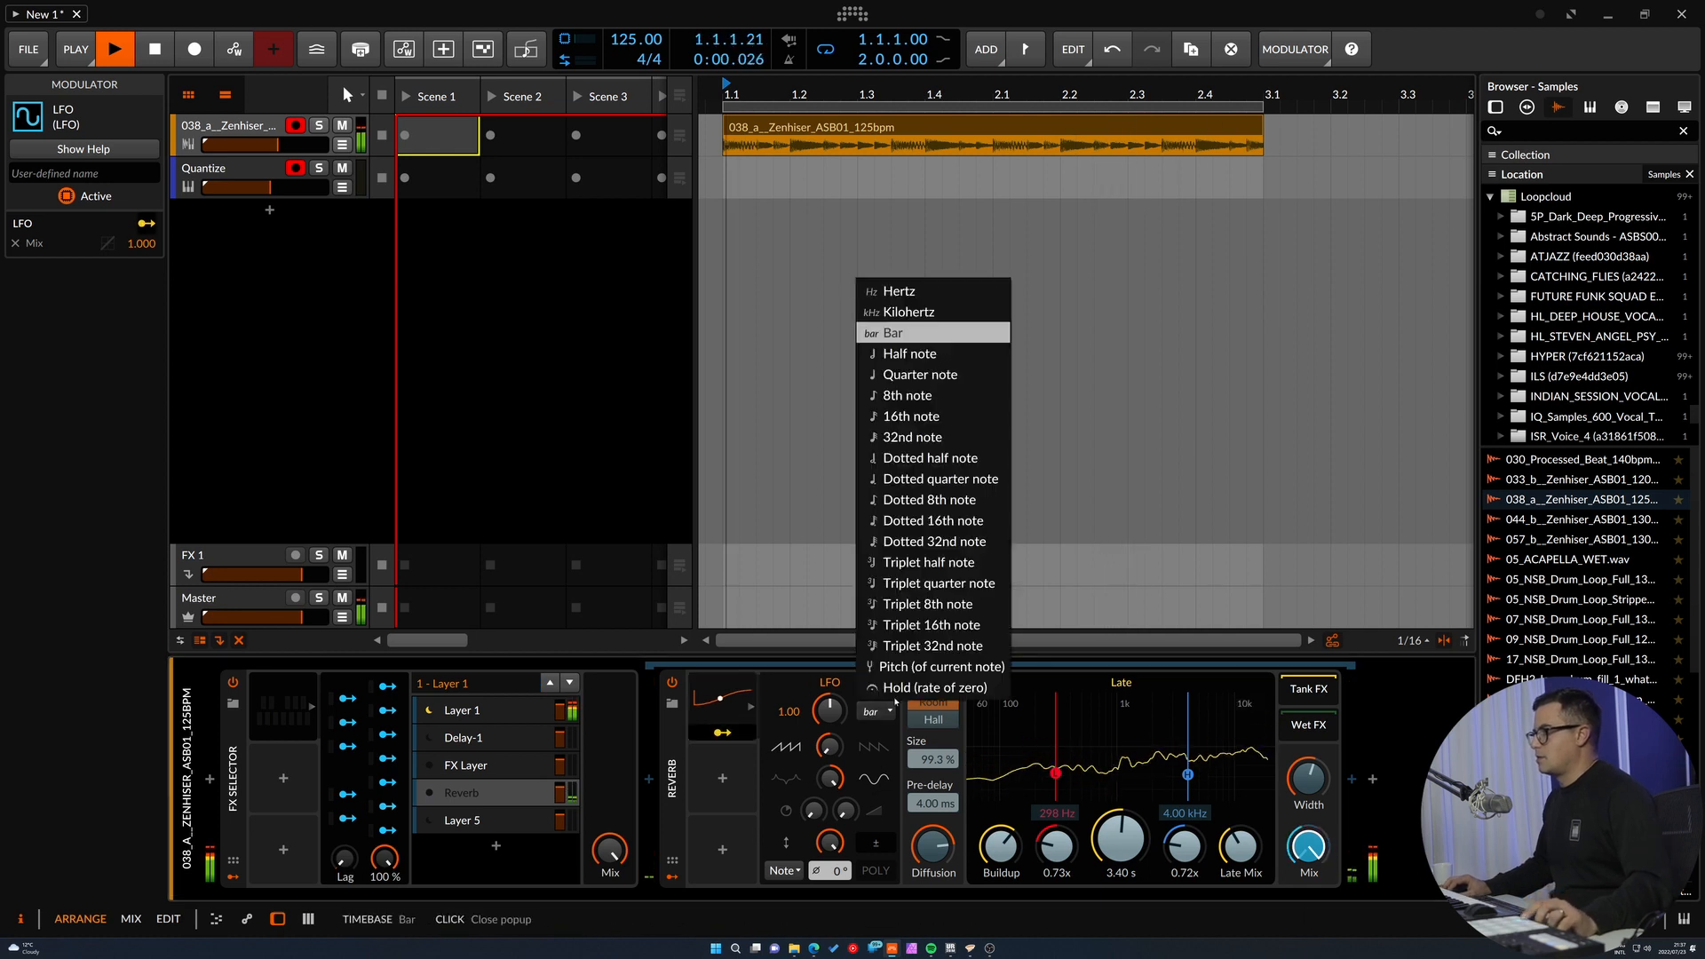
pyautogui.click(931, 355)
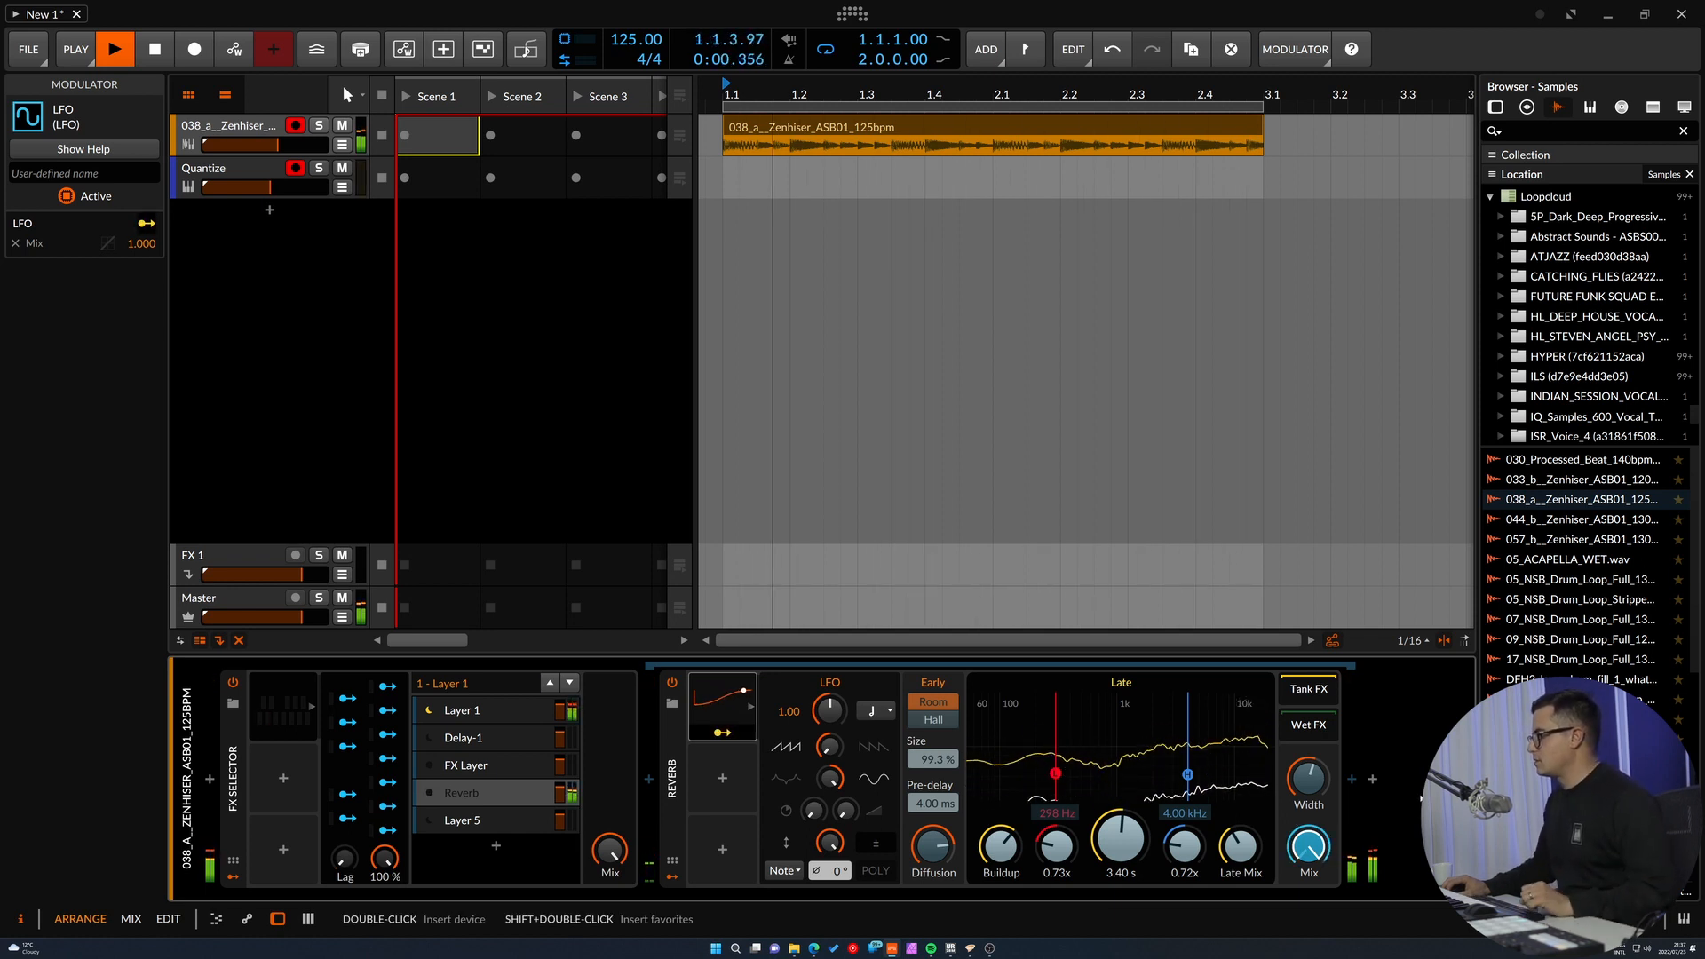
pyautogui.moveTo(1309, 846); pyautogui.dragTo(1309, 873)
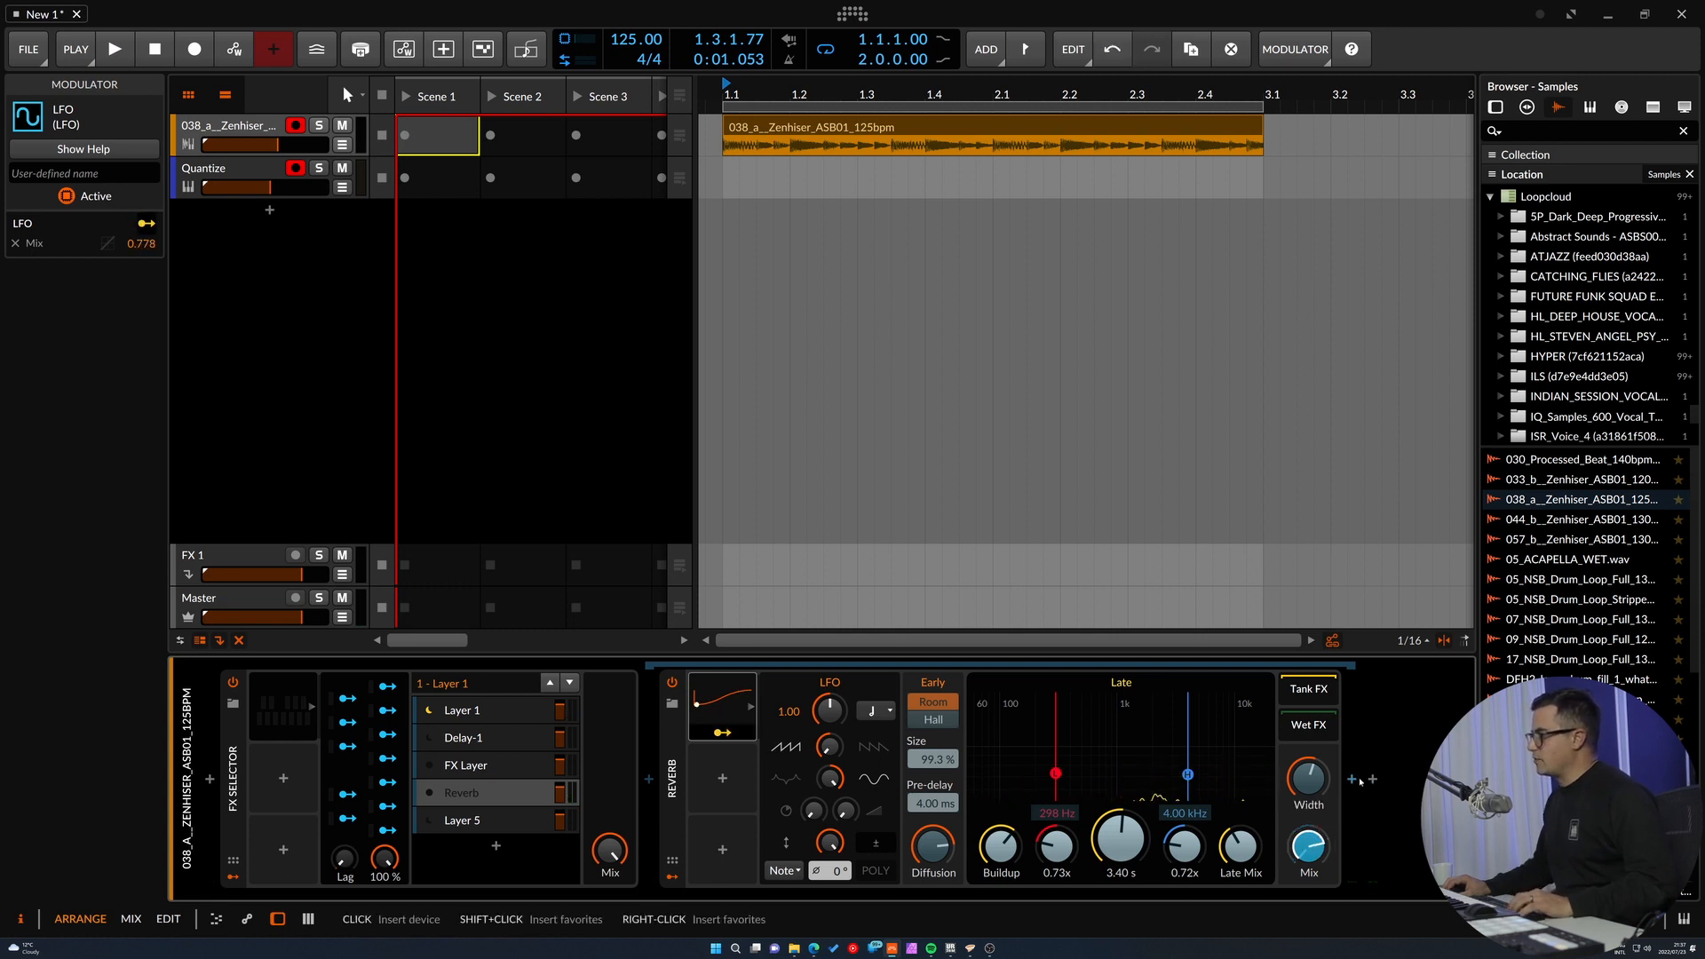
# Insert Bitwig's Compressor after the Reverb in the same layer and audition the loop through it.
pyautogui.click(1354, 780)
pyautogui.write('comp')
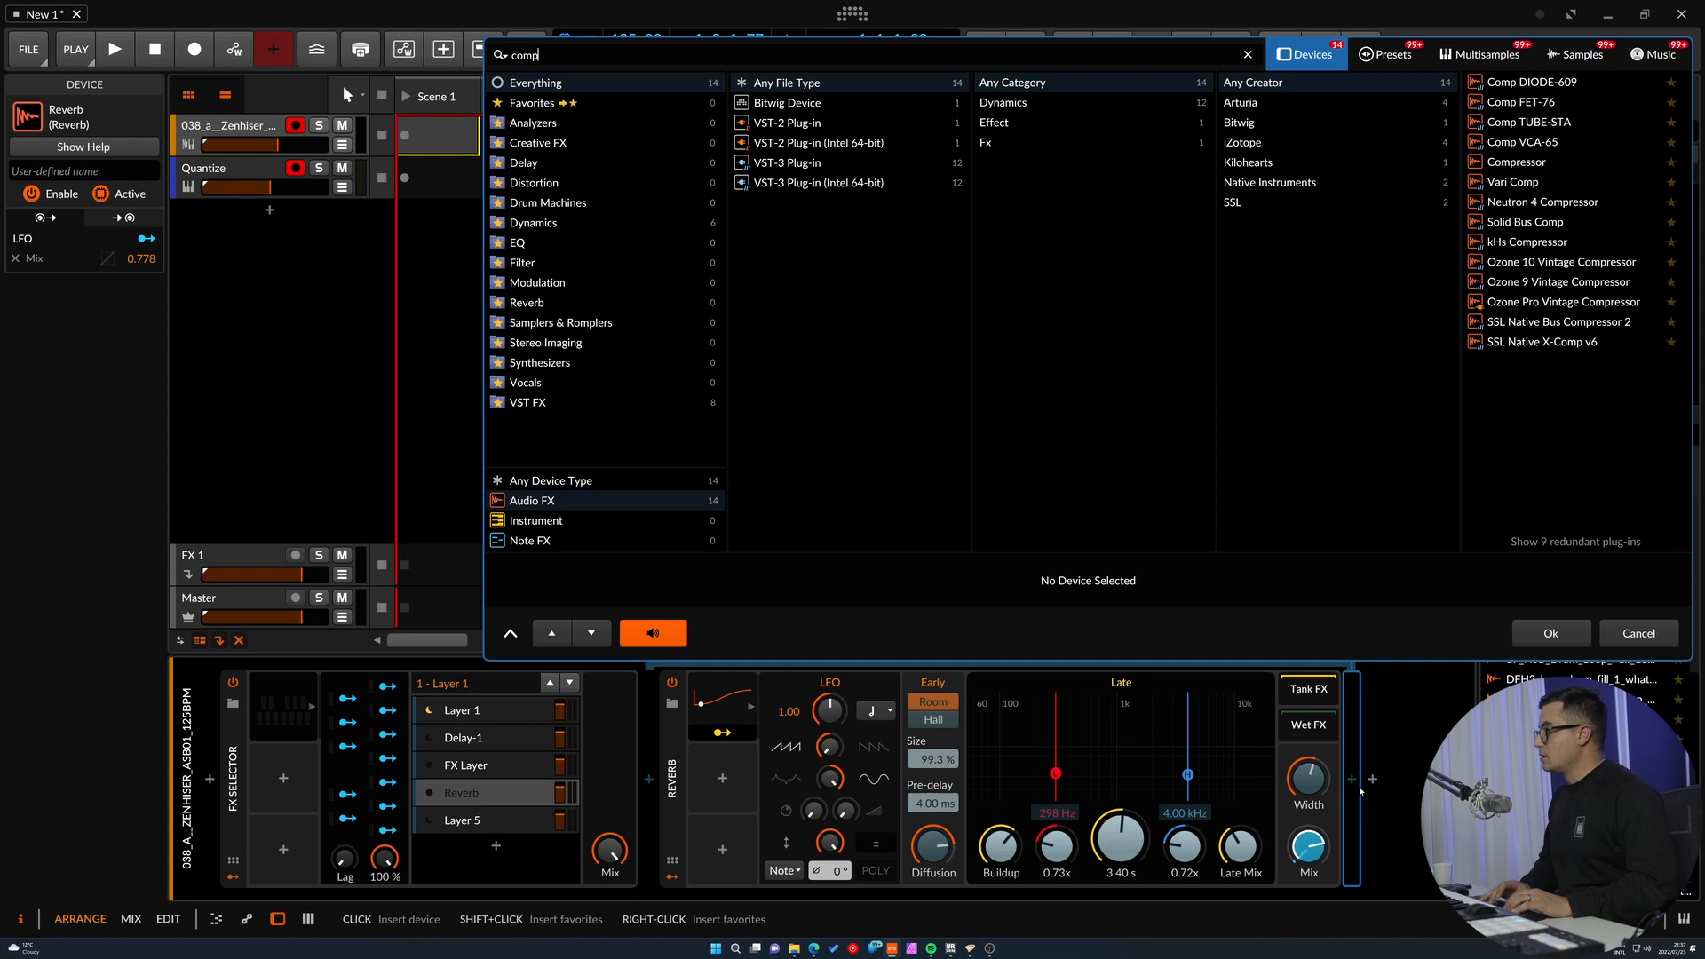
pyautogui.click(1516, 159)
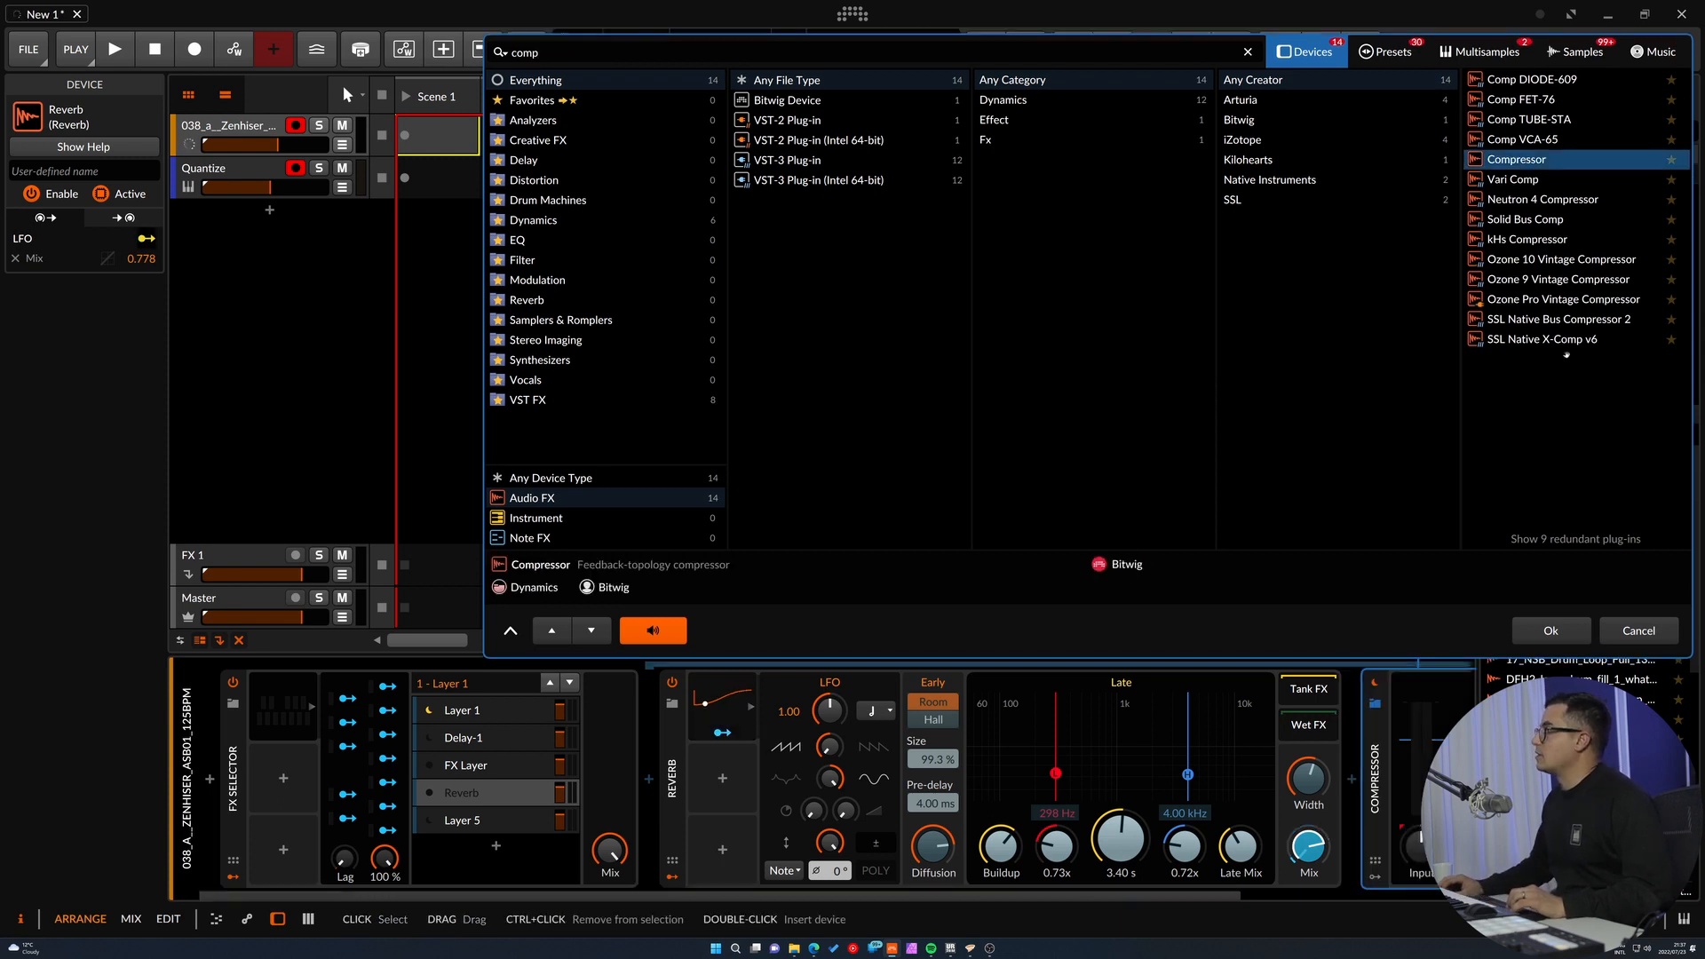
pyautogui.click(1551, 636)
pyautogui.press('space')
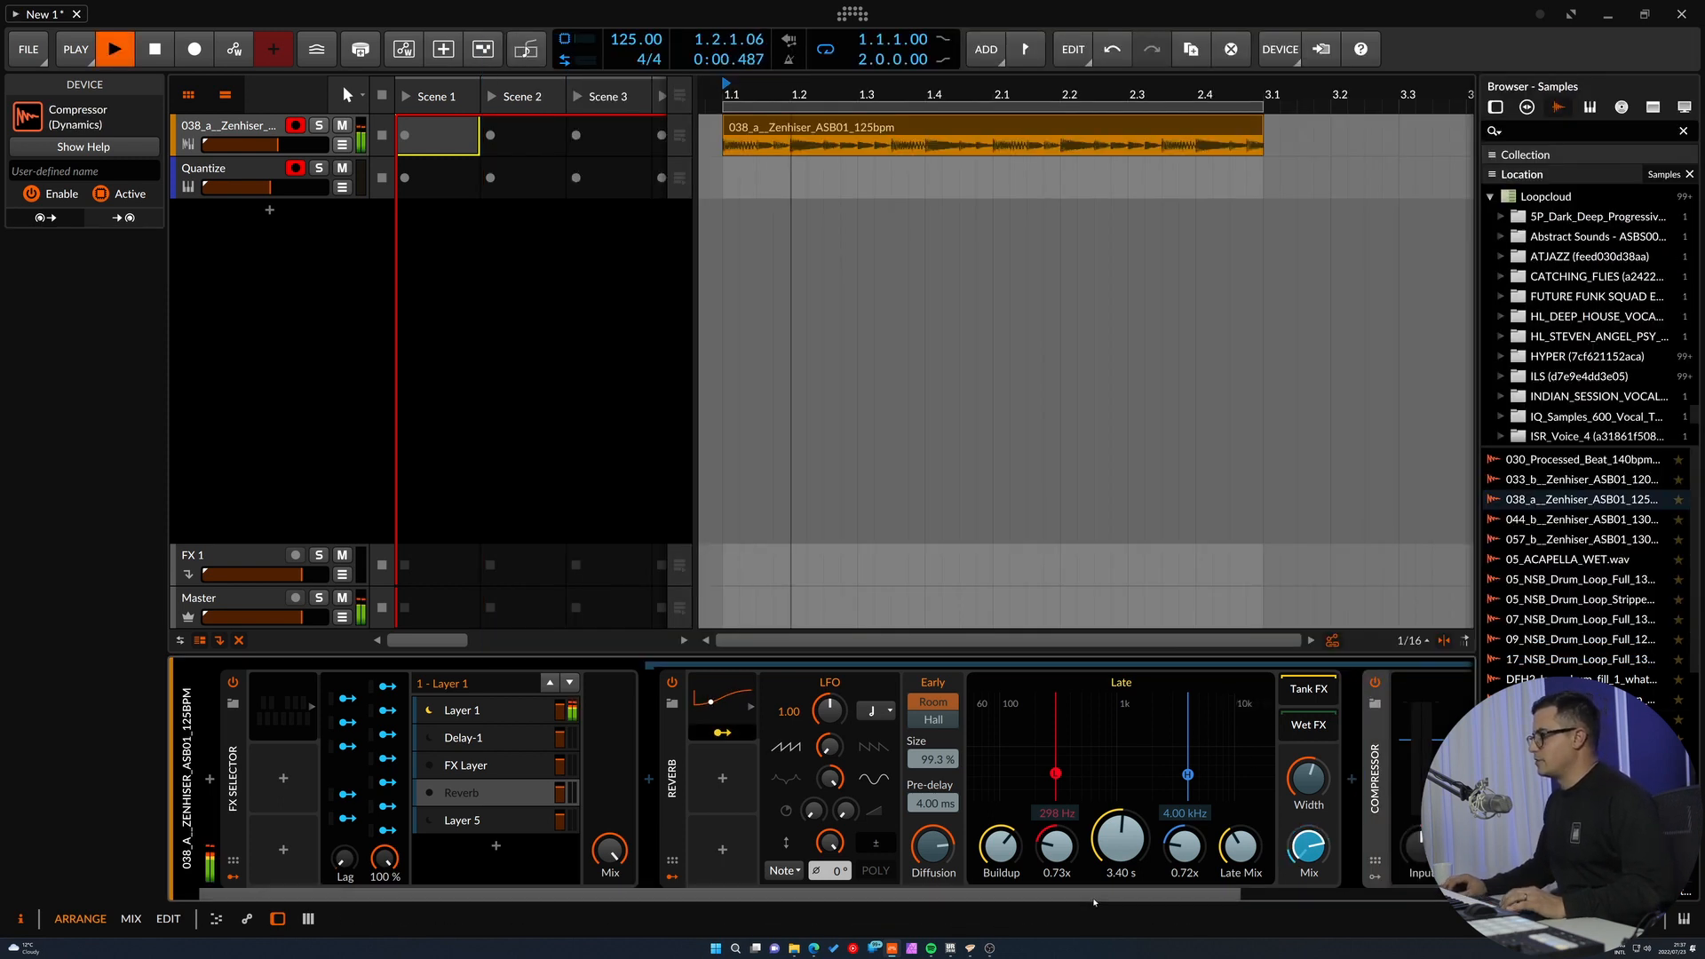
pyautogui.moveTo(1093, 896); pyautogui.dragTo(1326, 896)
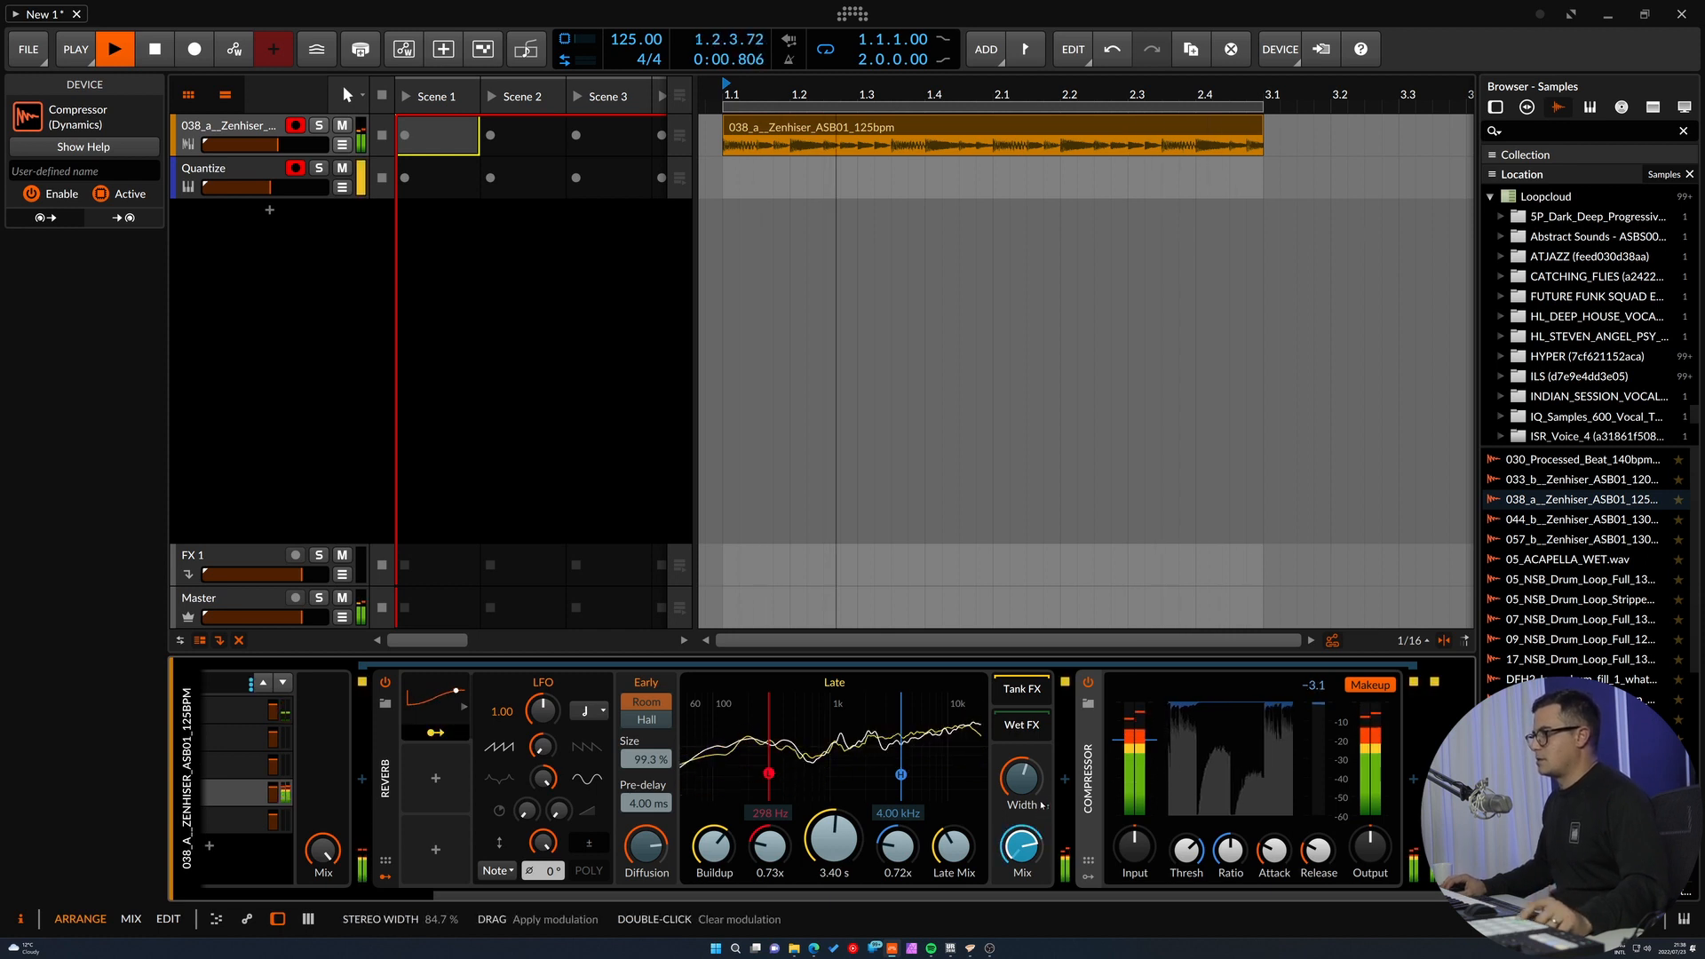
pyautogui.press('space')
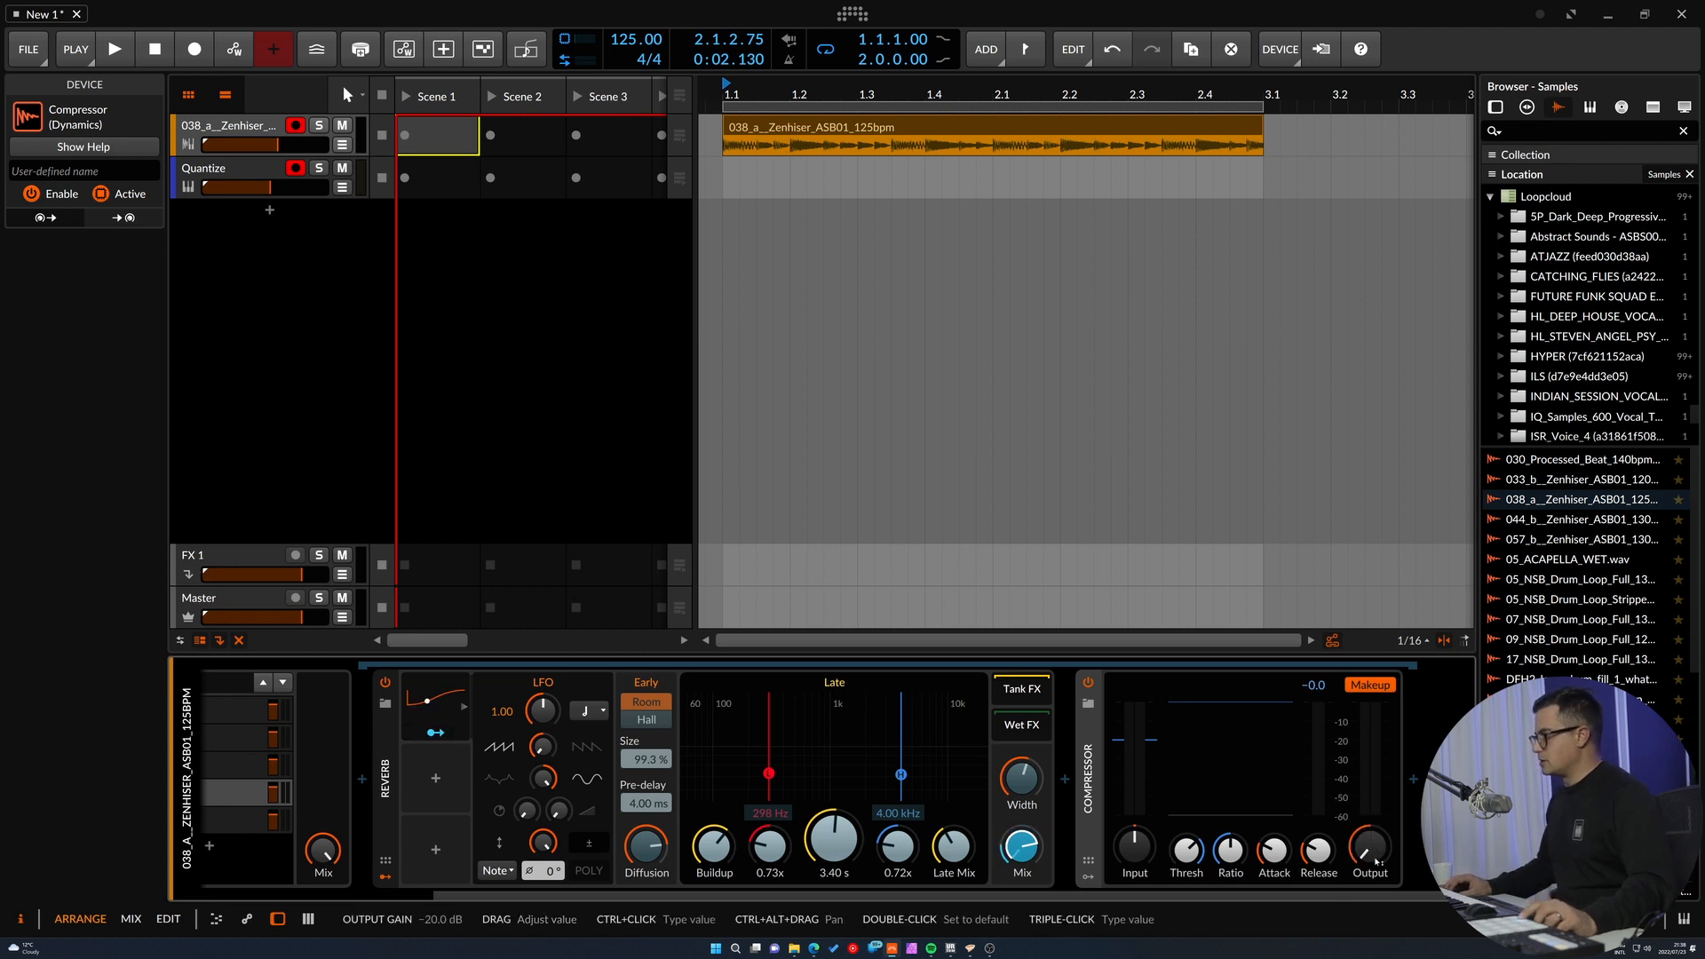
# Insert the Tool device after the Compressor and lower its volume to -Inf dB.
pyautogui.click(1412, 780)
pyautogui.write('tool')
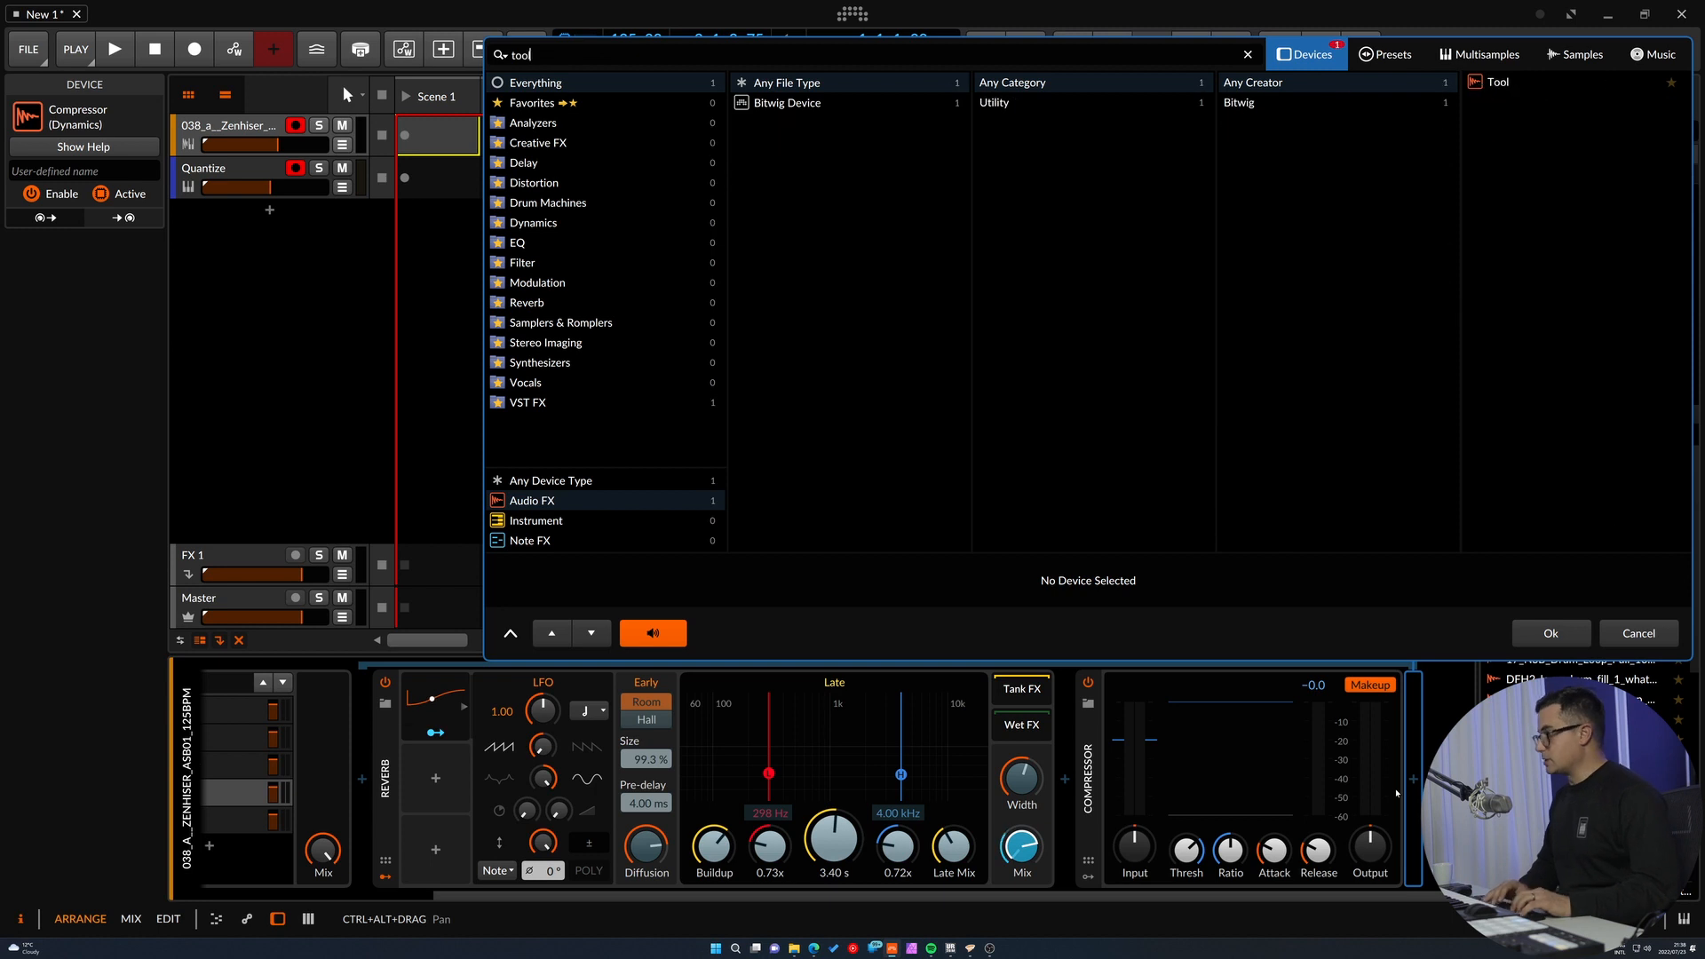
pyautogui.press('Return')
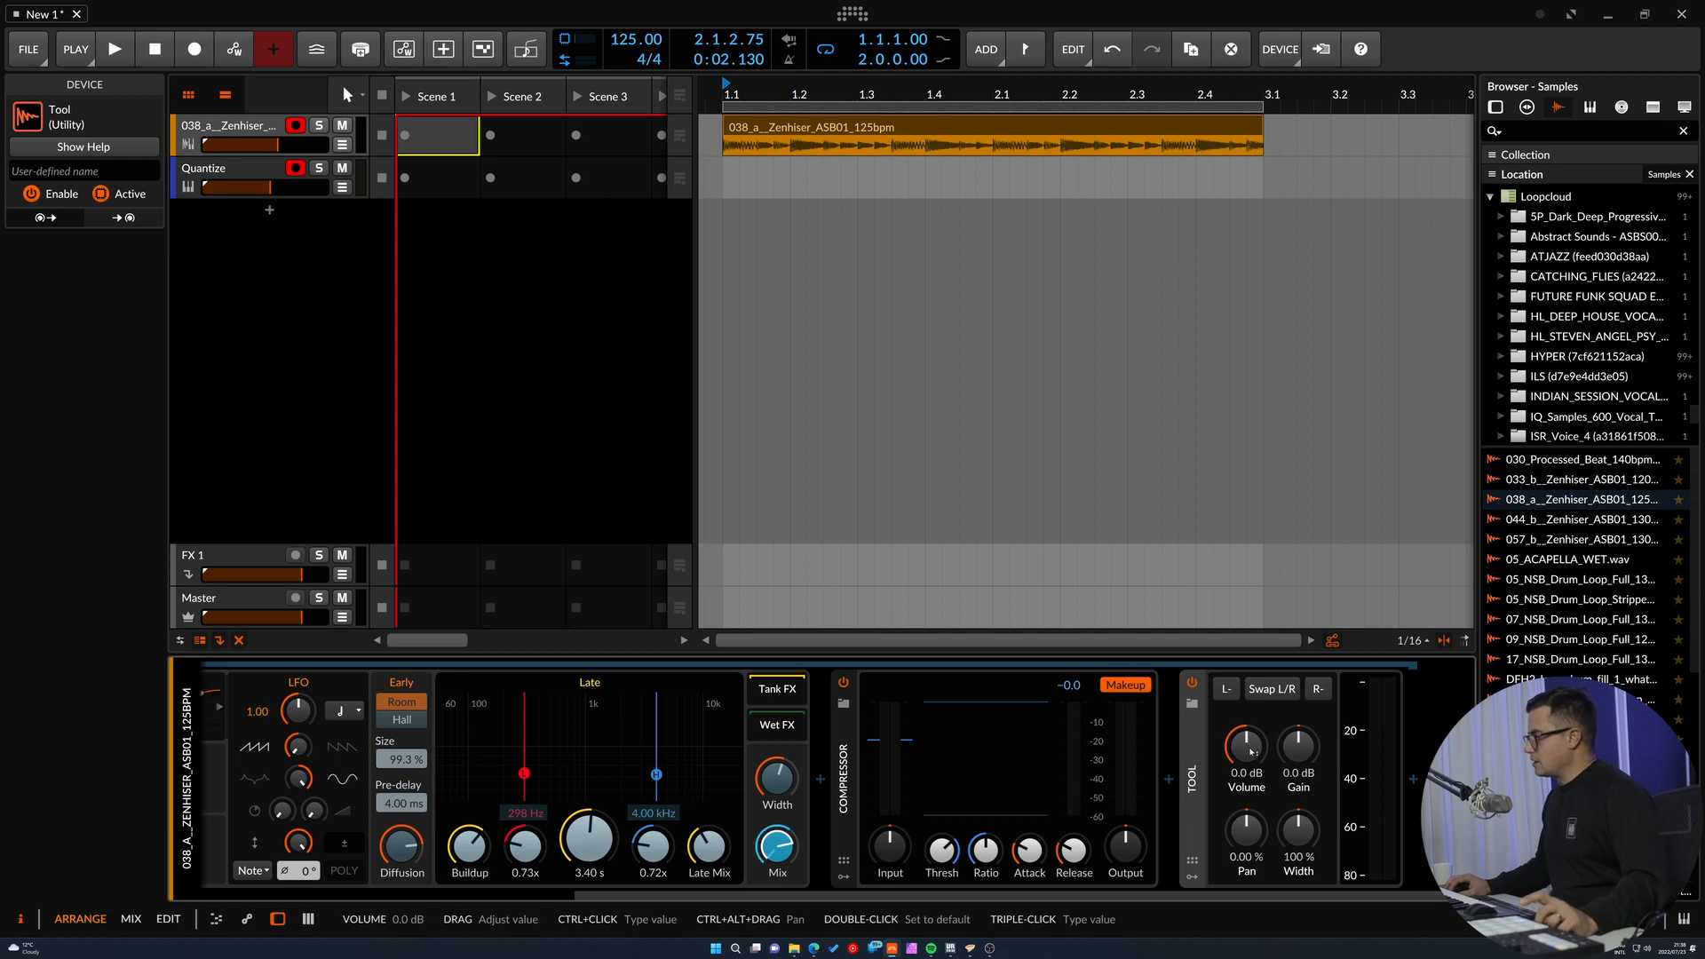
pyautogui.moveTo(1255, 750); pyautogui.dragTo(1255, 906)
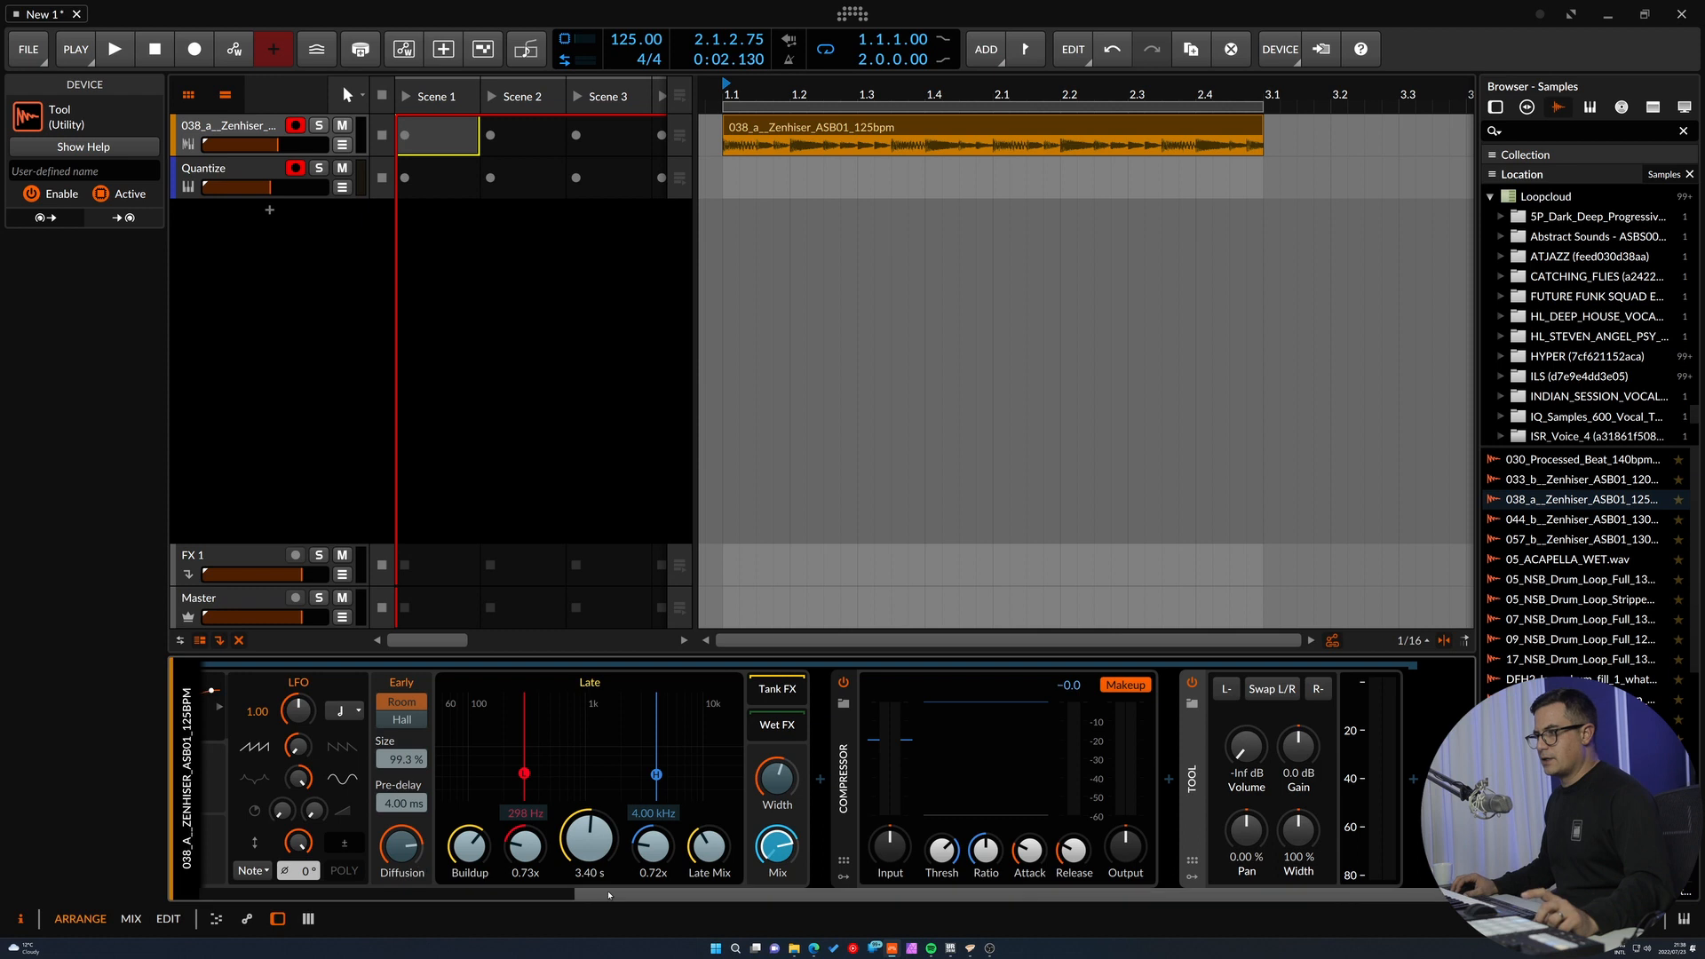
# Collapse the Reverb device and show the FX Selector's remote controls at a smaller interface scale.
pyautogui.scroll(5, 355, 798)
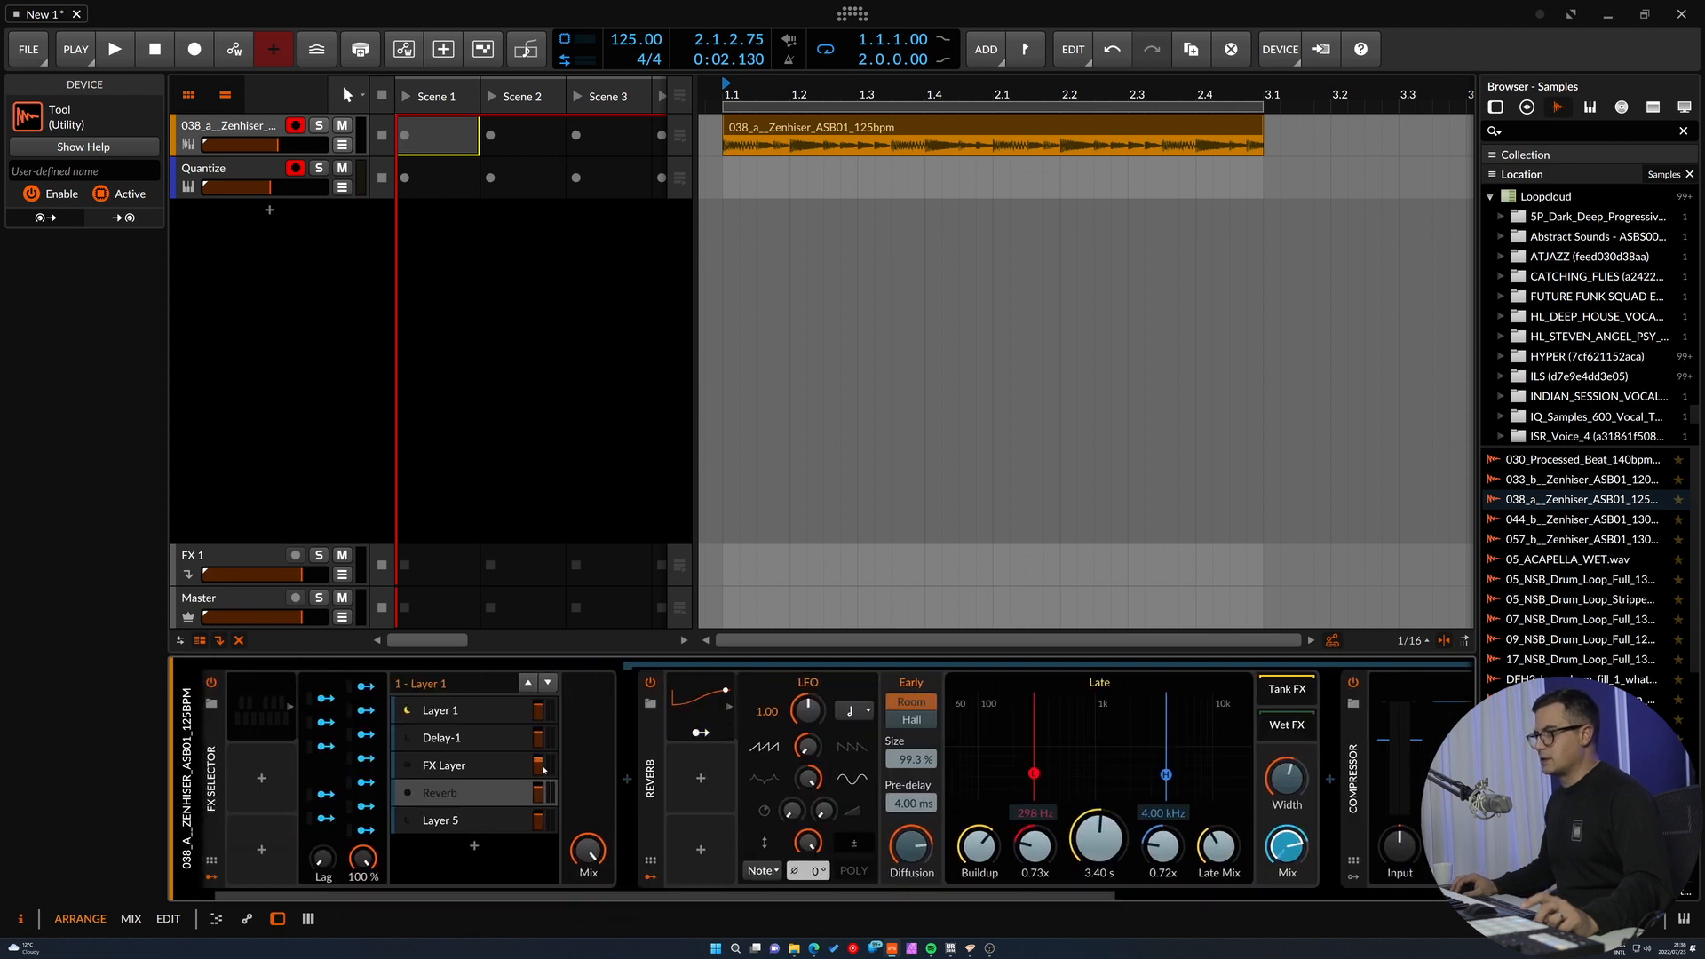
pyautogui.doubleClick(650, 780)
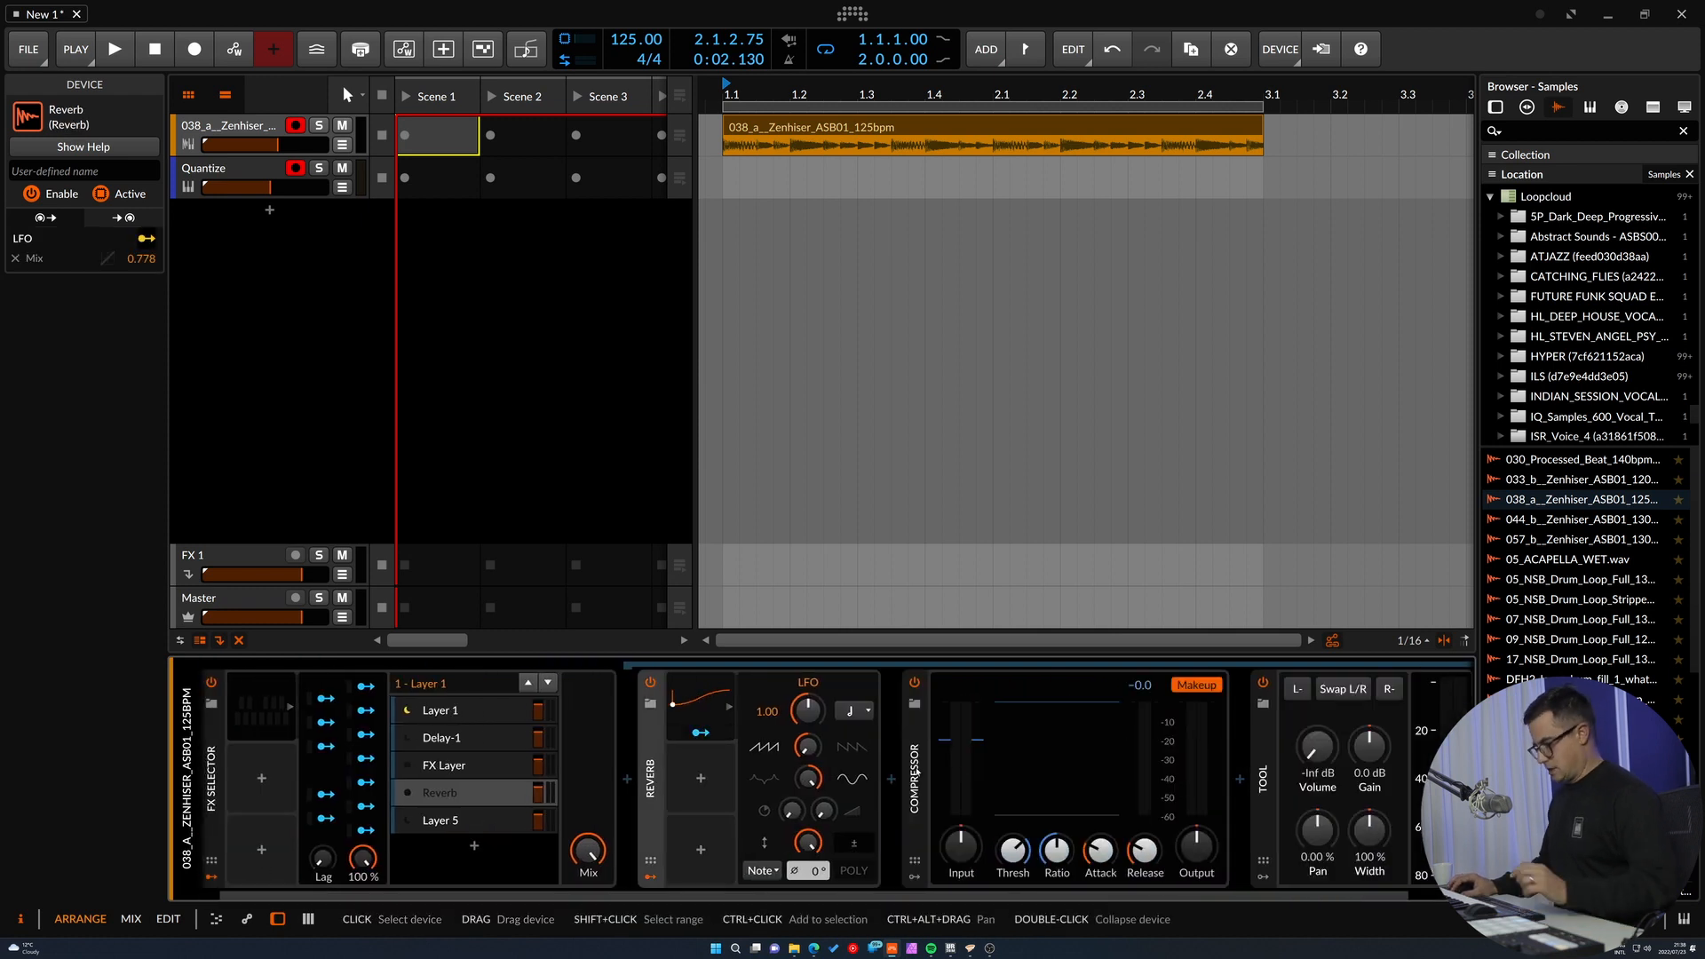
pyautogui.hotkey('ctrl', 'alt', '-')
pyautogui.hotkey('ctrl', 'alt', '-')
pyautogui.hotkey('ctrl', 'alt', '-')
pyautogui.hotkey('ctrl', 'alt', '-')
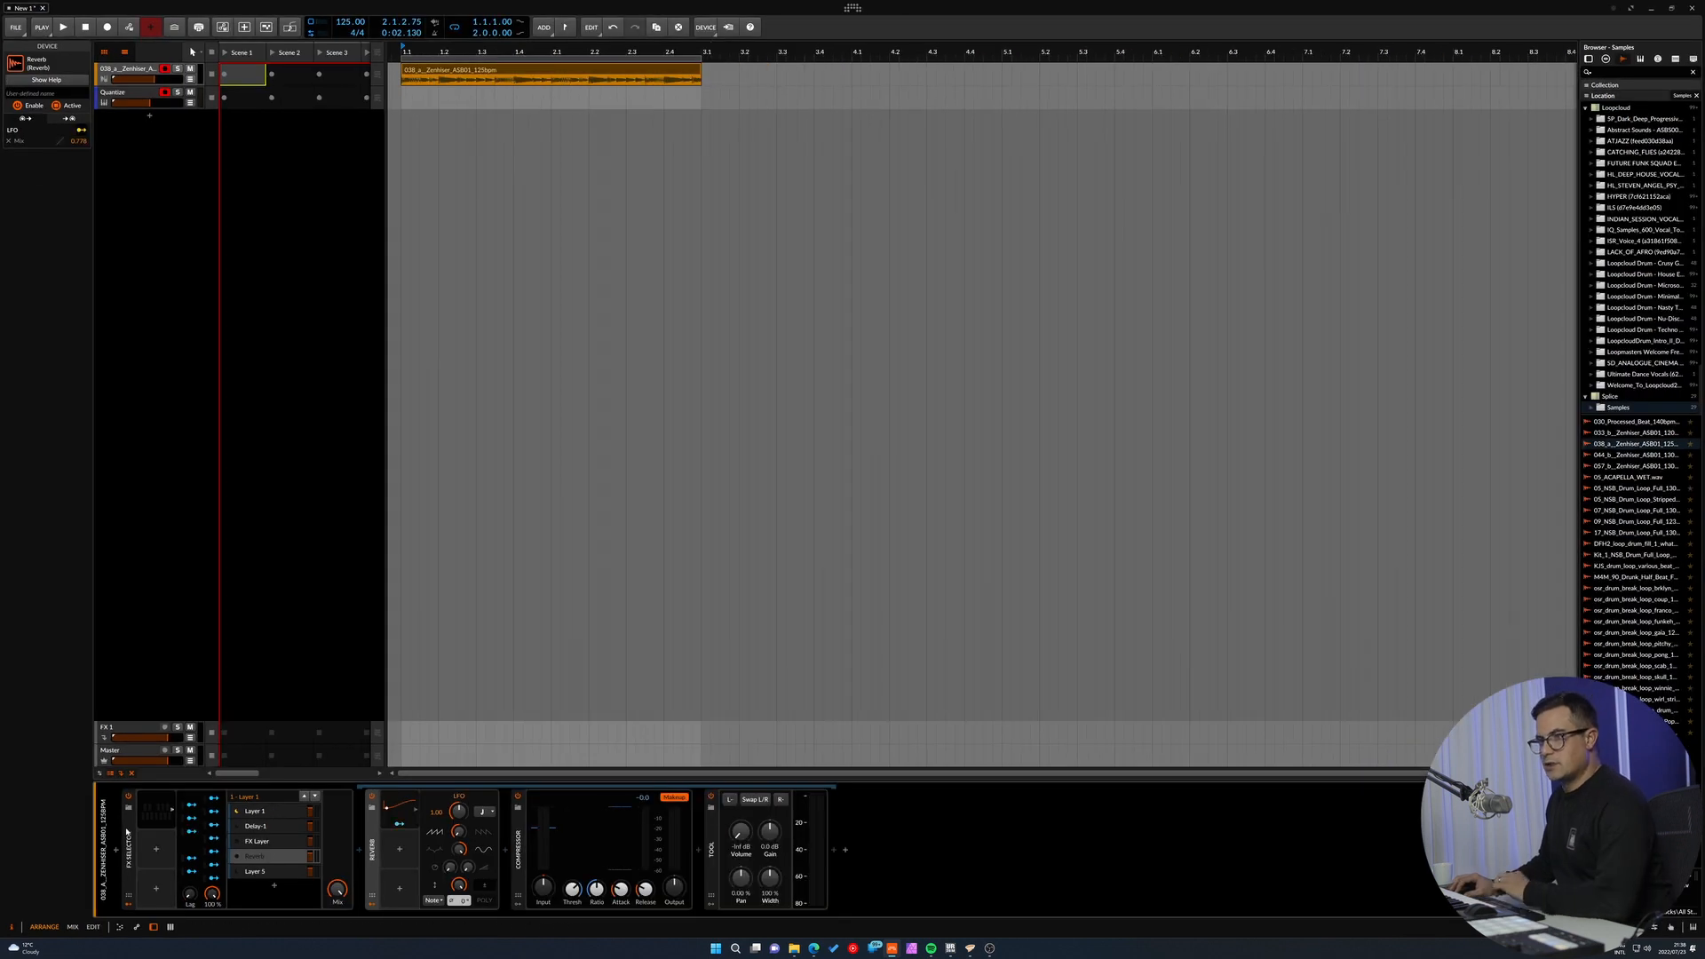
pyautogui.click(127, 899)
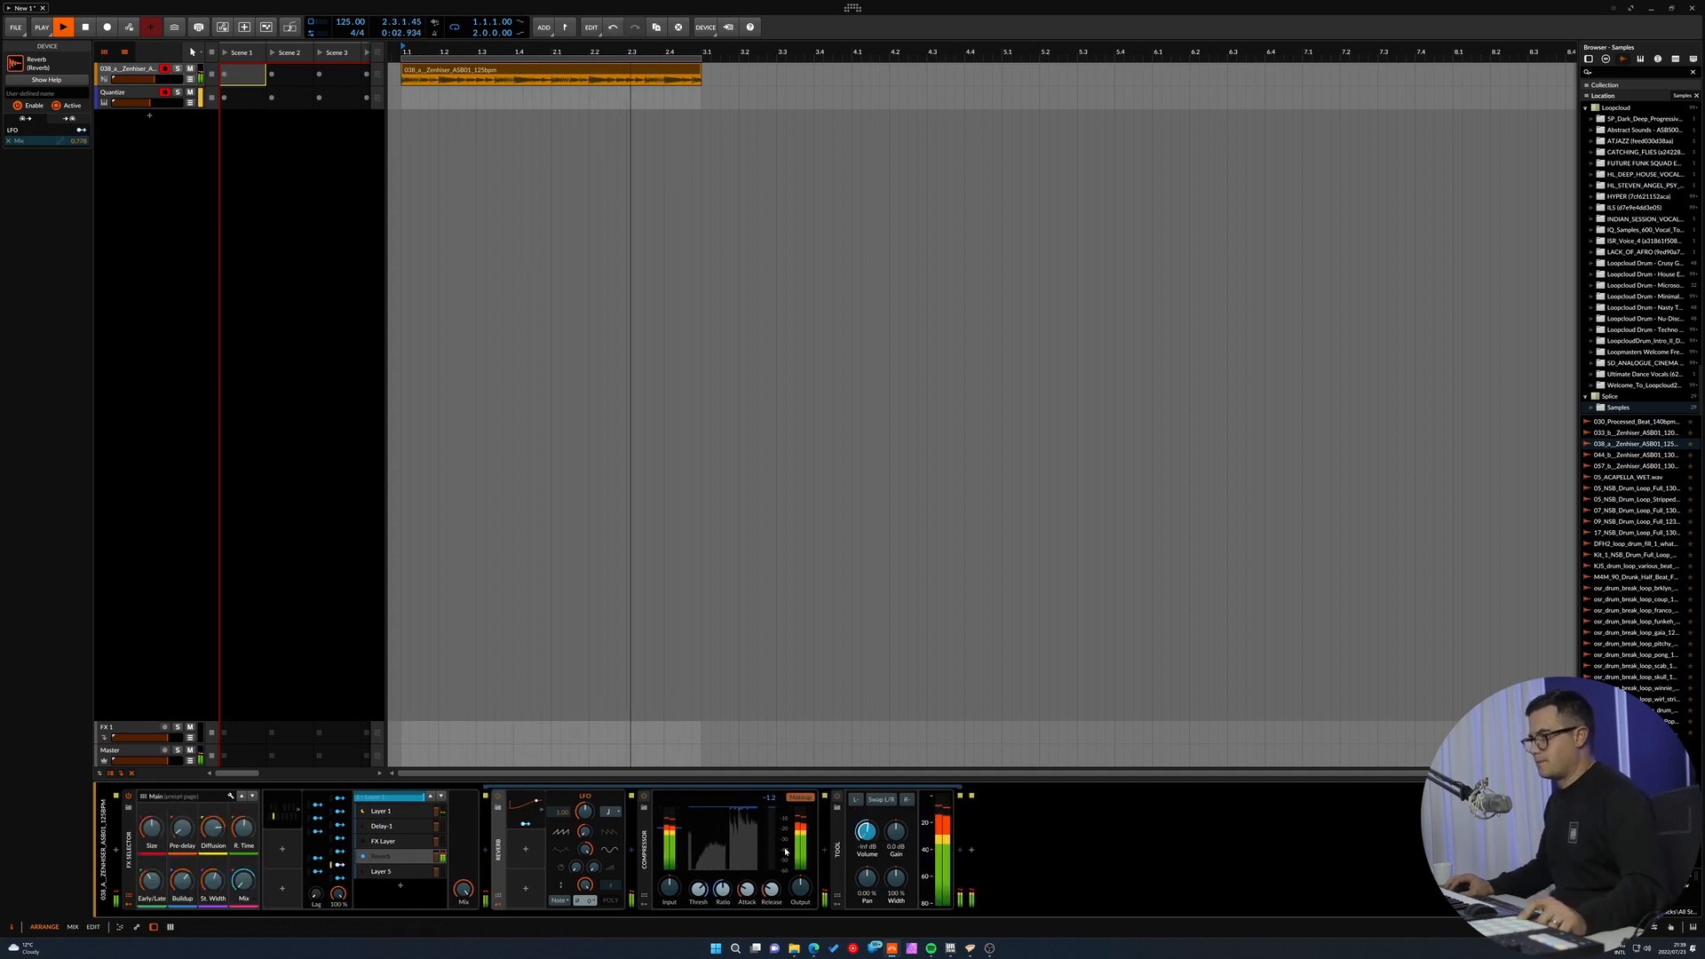
# Stop playback and load the Beat Stutterer preset into the empty fifth layer of the FX Selector.
pyautogui.press('space')
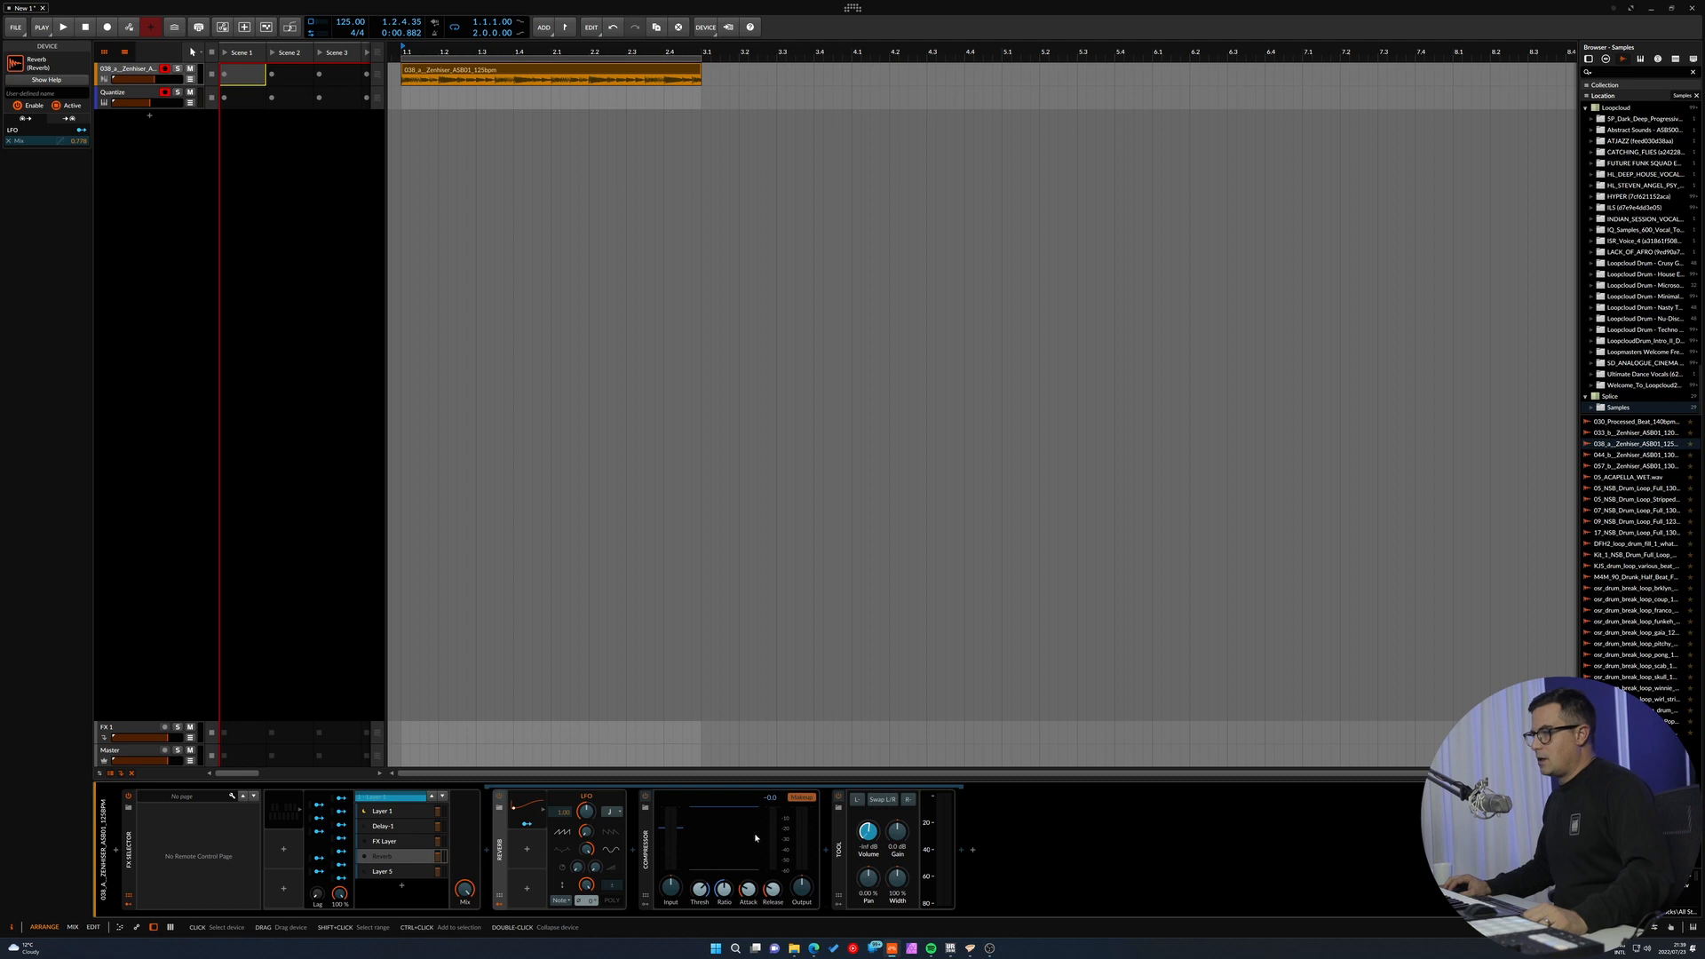
pyautogui.click(389, 871)
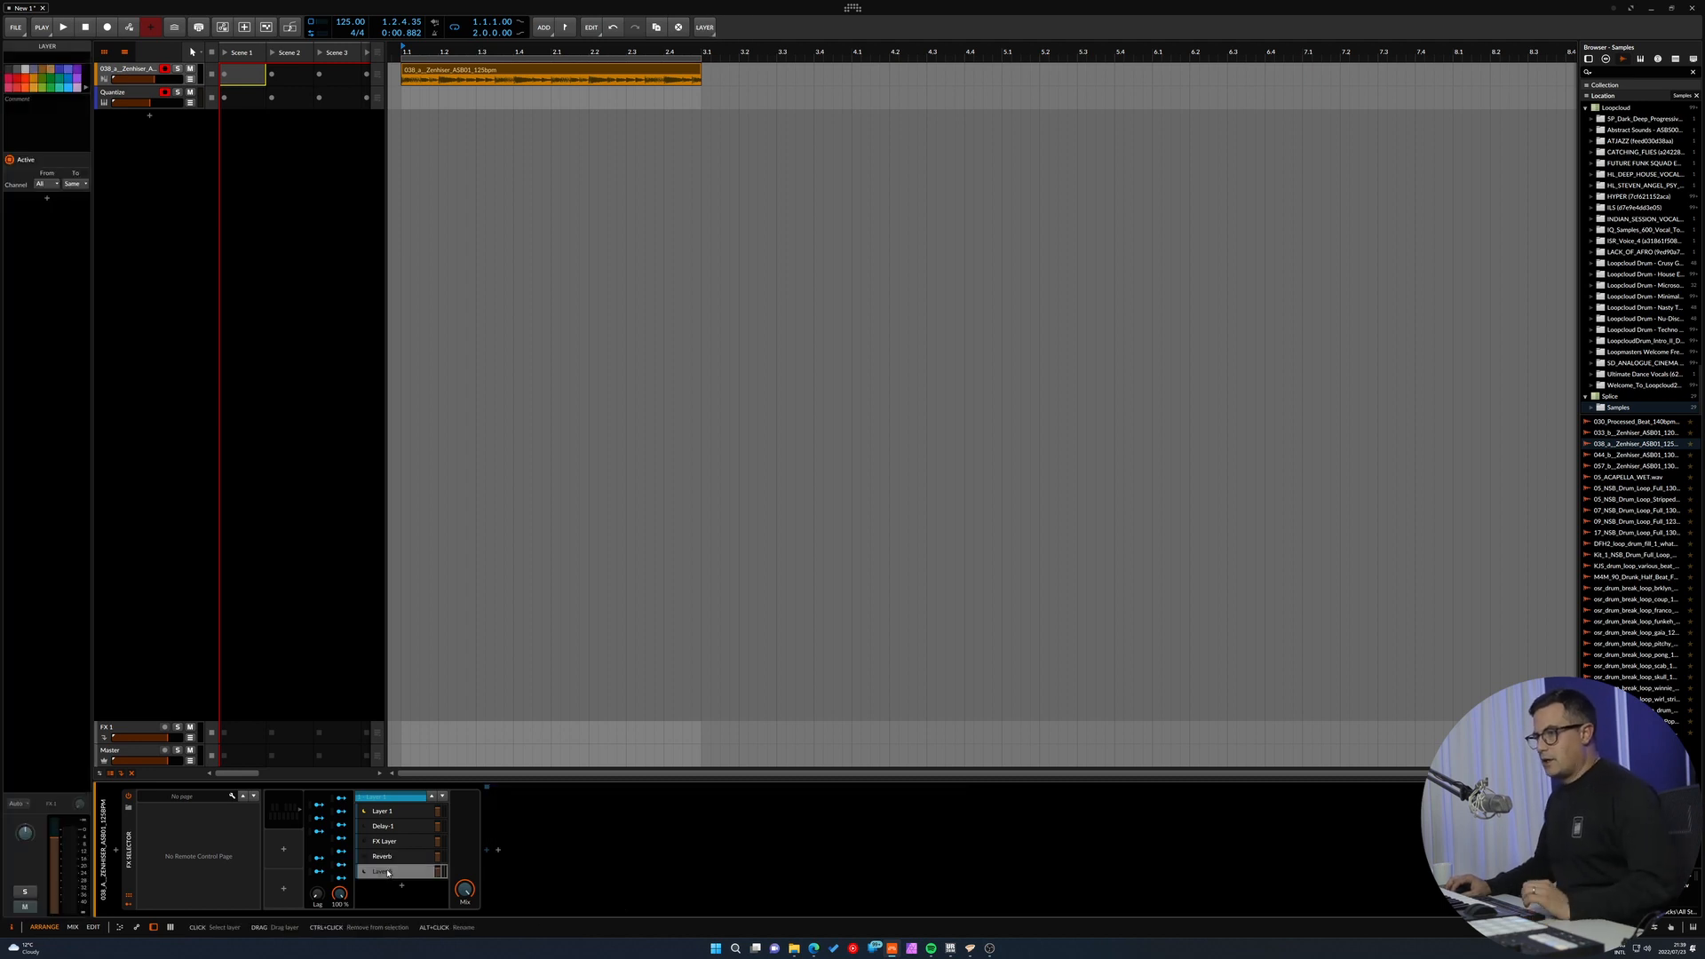
pyautogui.doubleClick(478, 856)
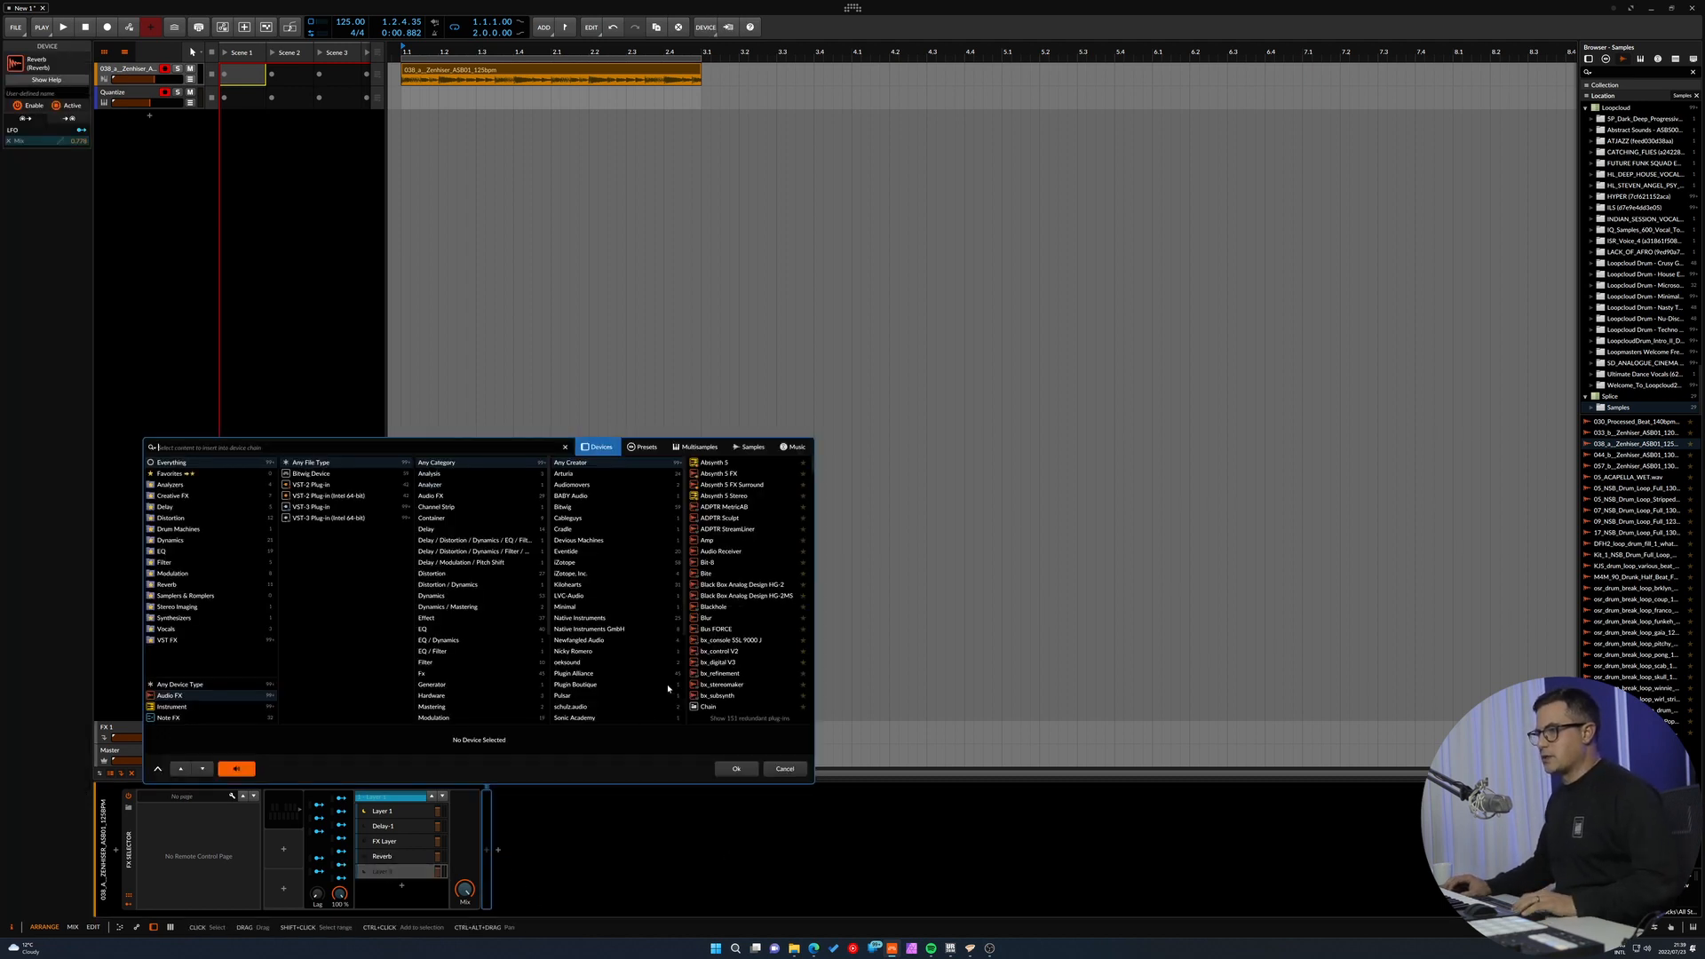
pyautogui.write('stut')
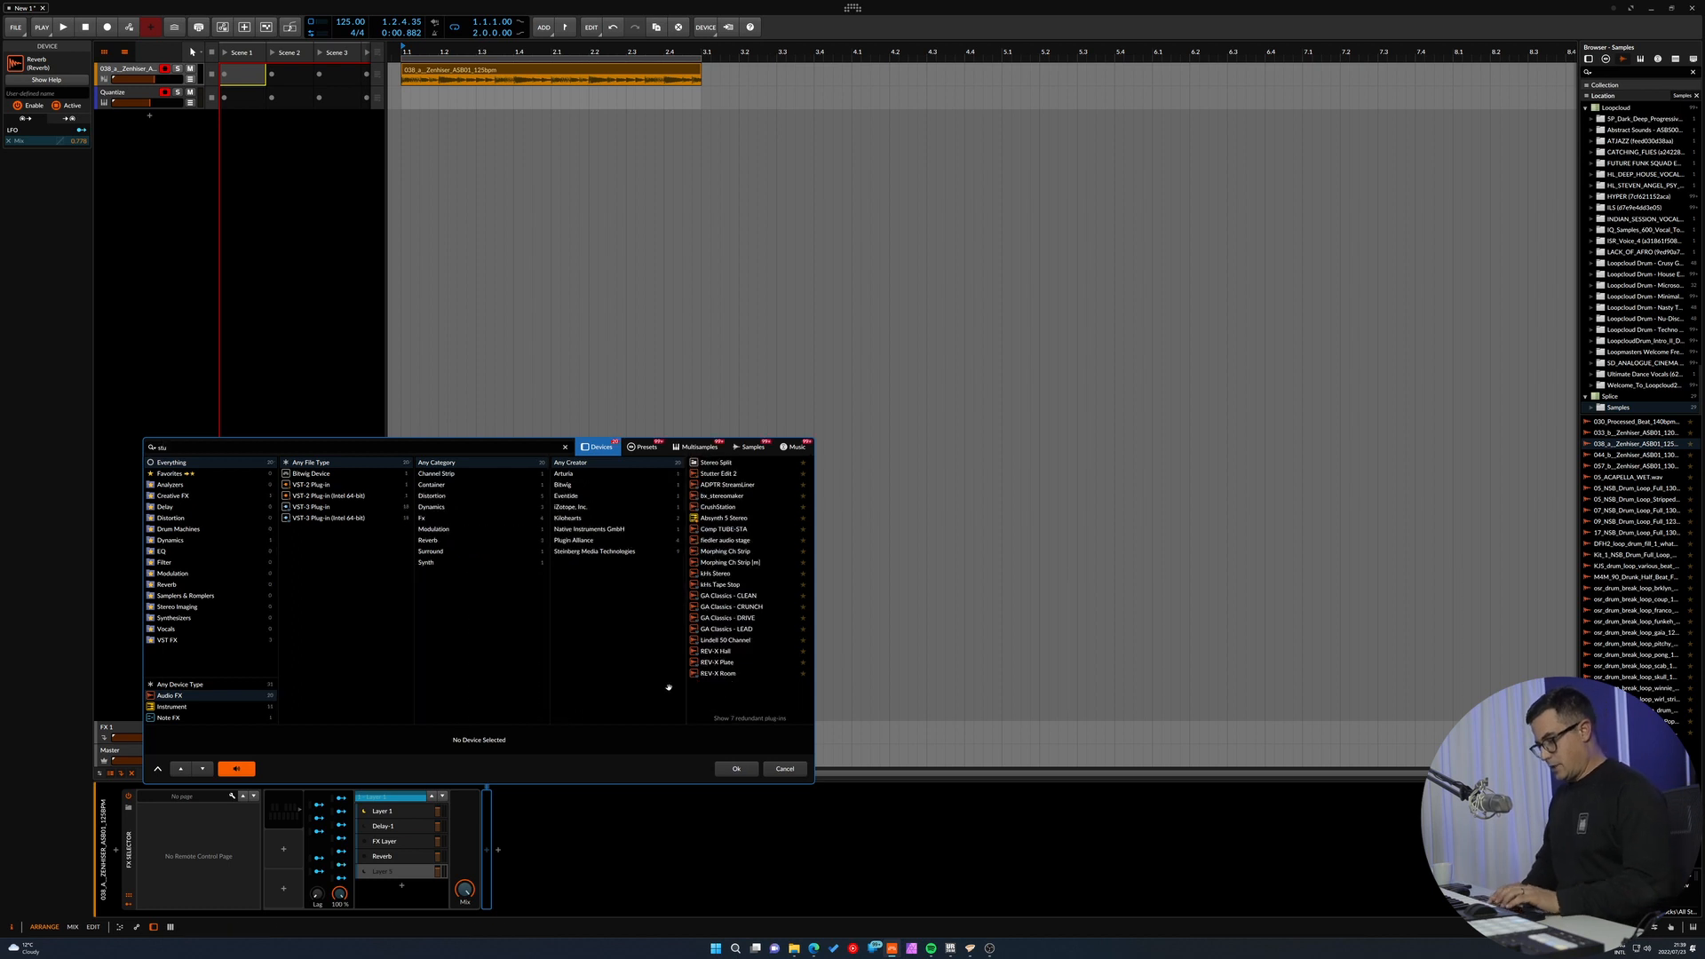
pyautogui.click(644, 448)
pyautogui.doubleClick(715, 476)
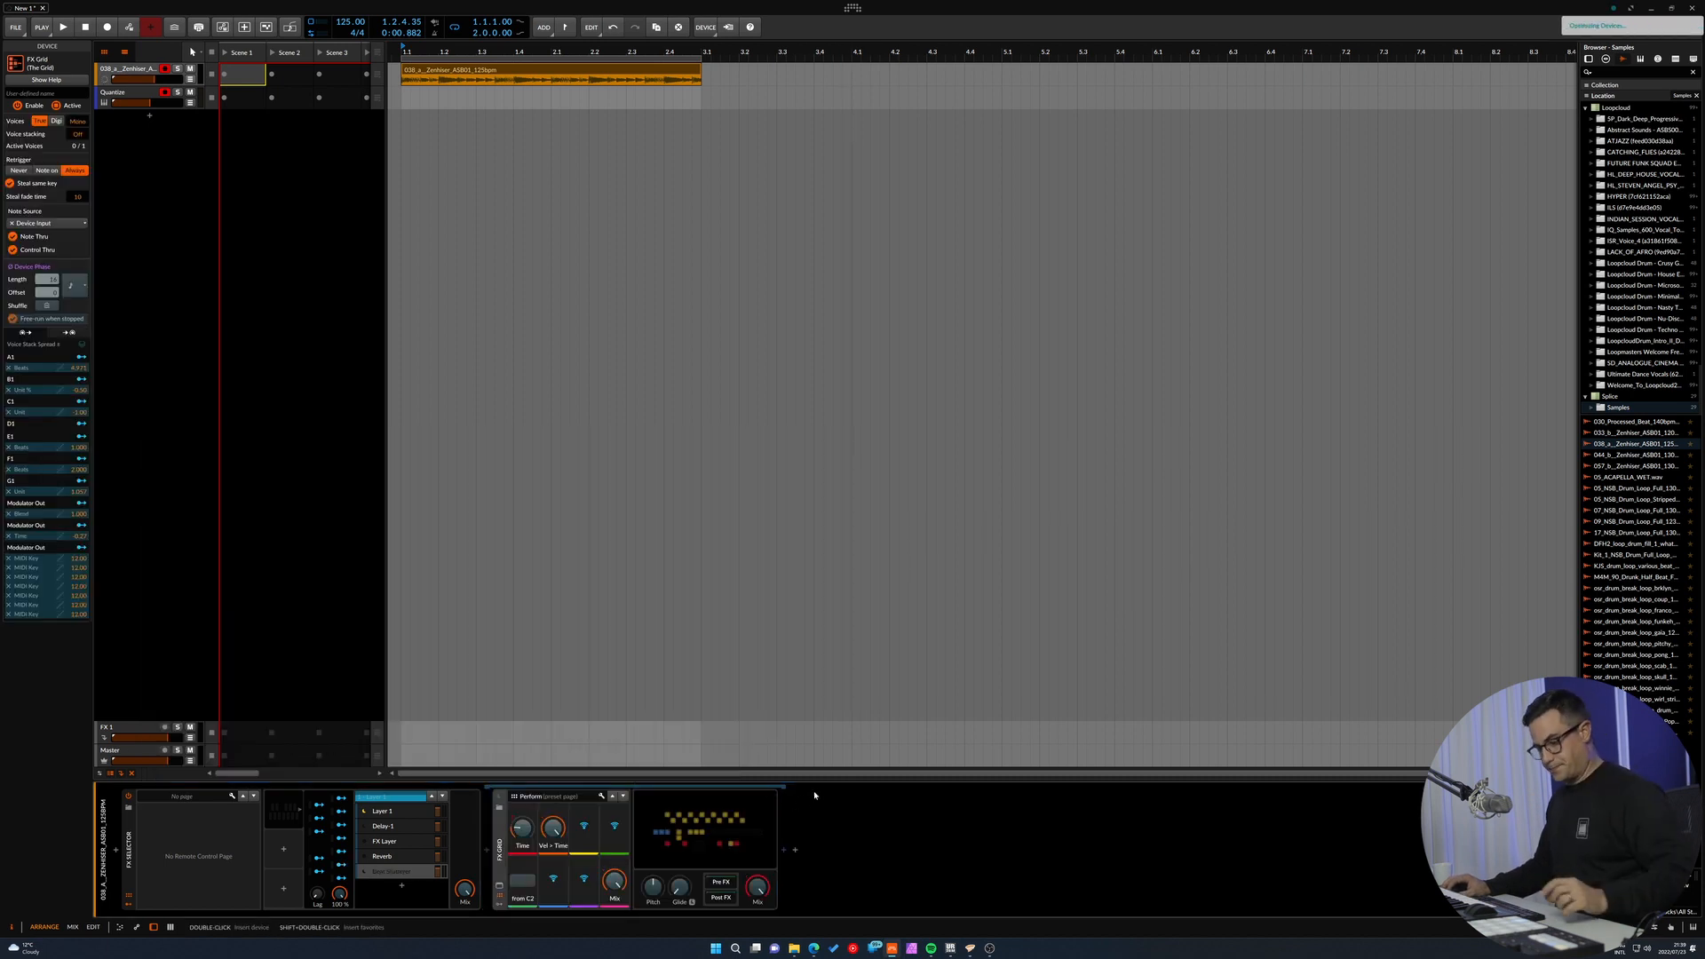
# Play the loop from the start through the Beat Stutterer layer and adjust the preset's Time control.
pyautogui.click(470, 318)
pyautogui.press('space')
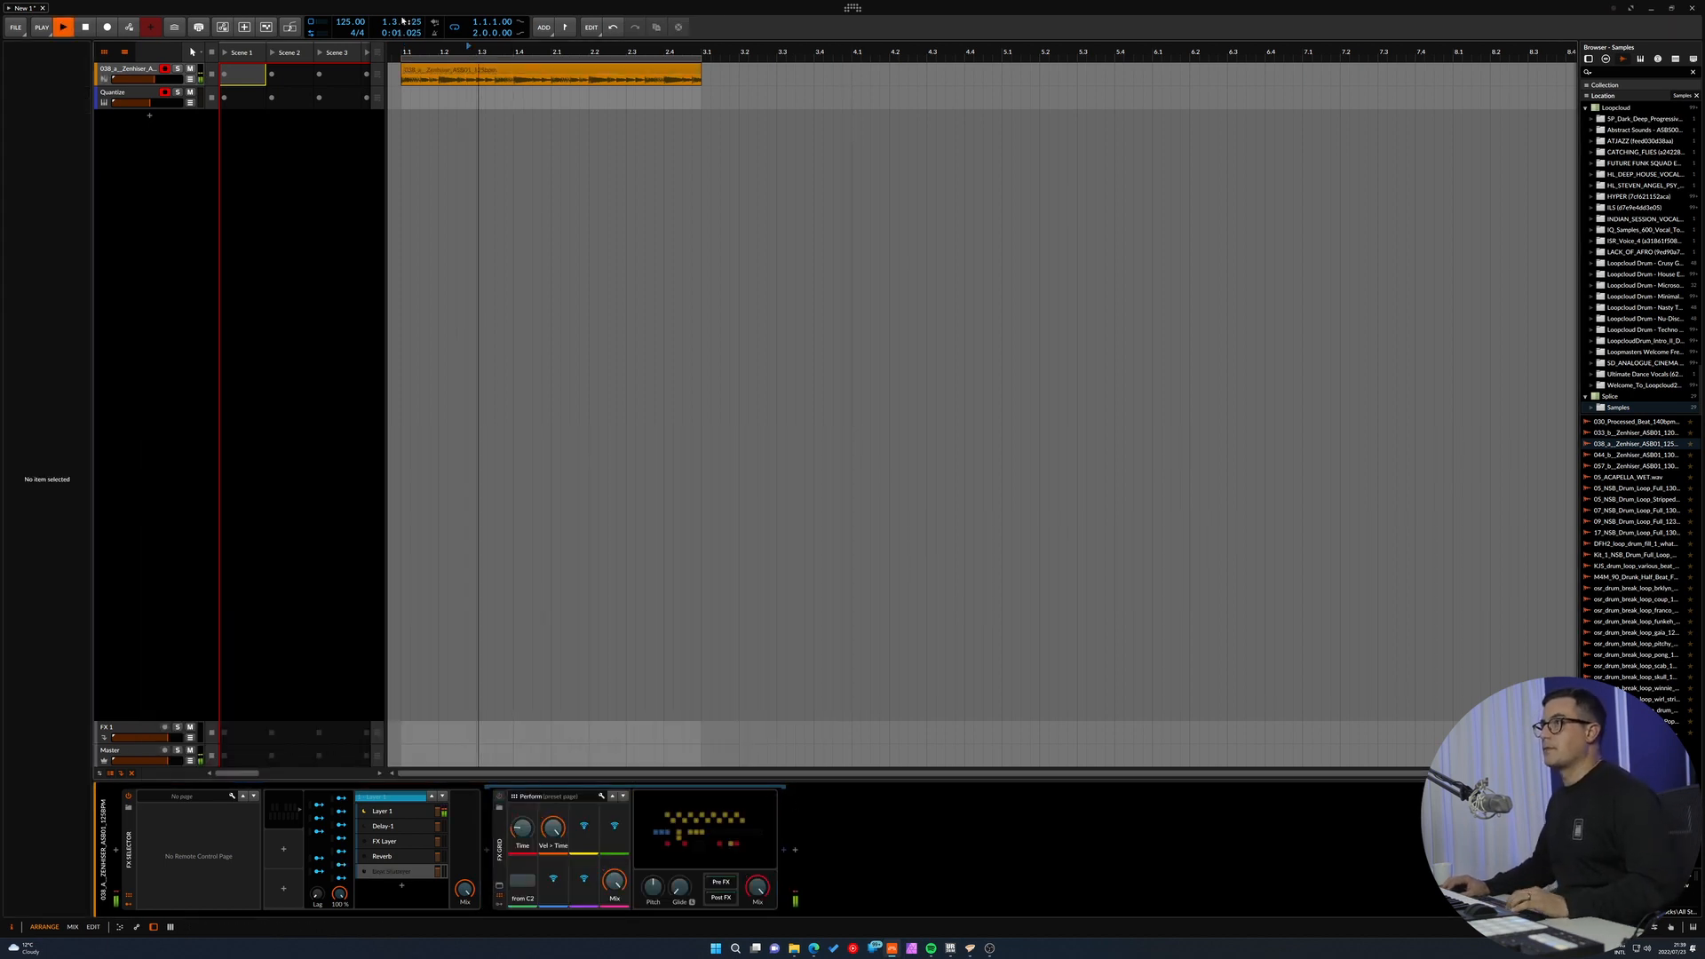
pyautogui.doubleClick(403, 47)
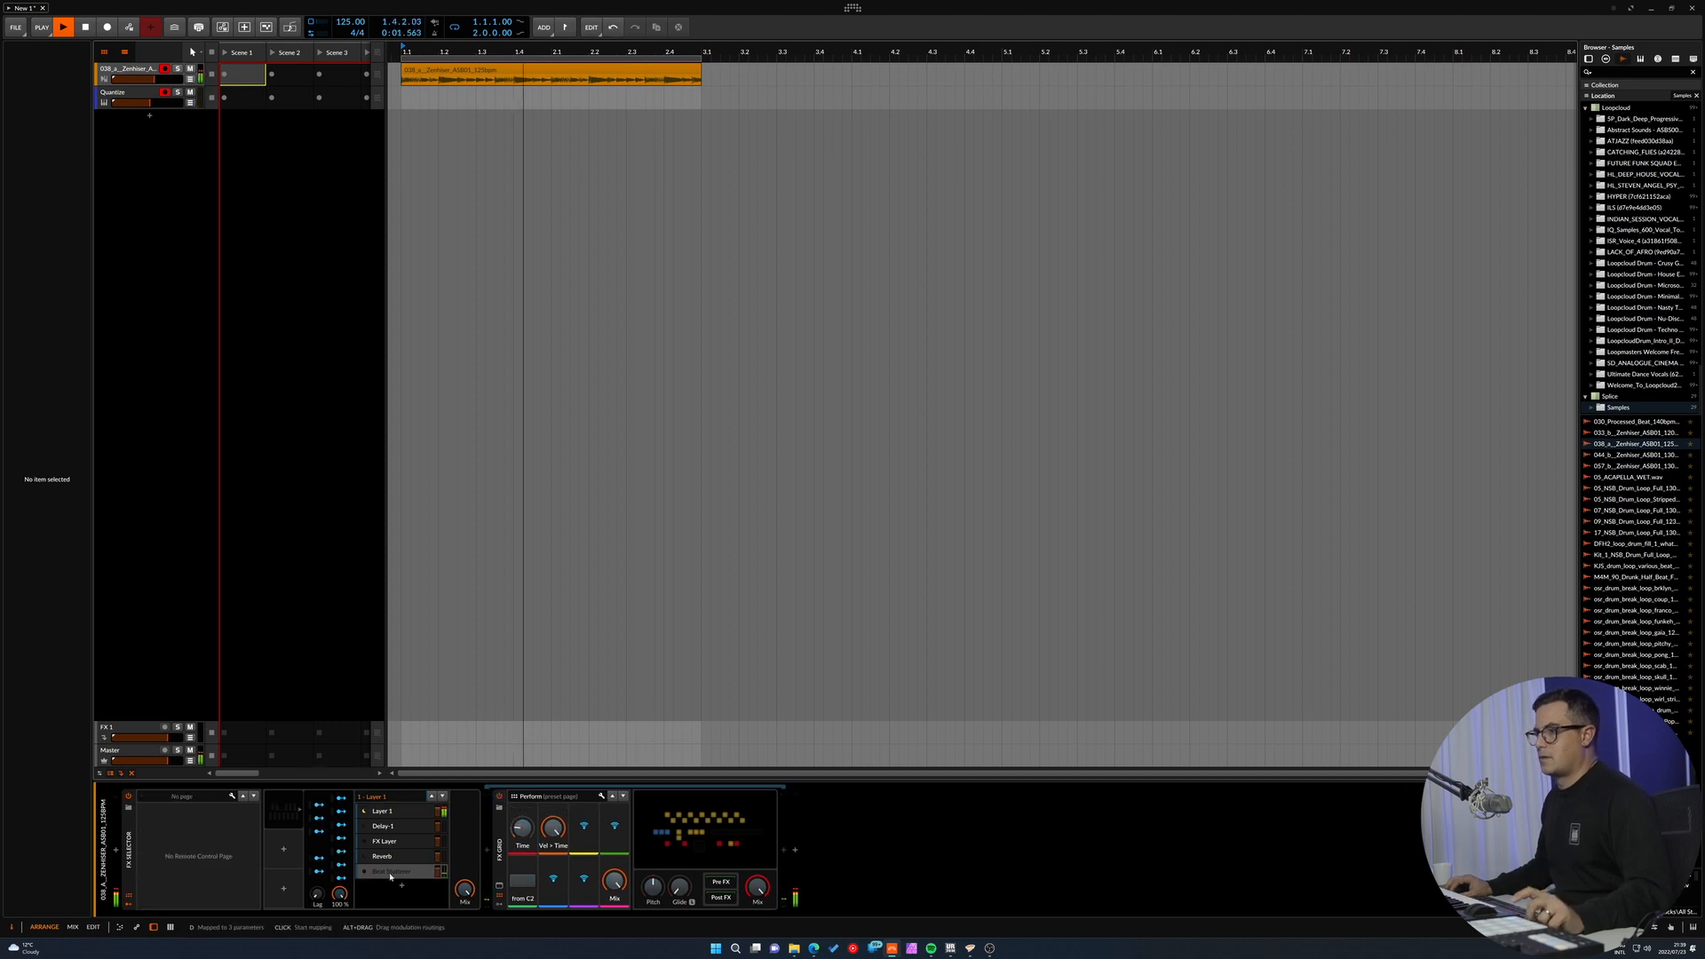
pyautogui.moveTo(522, 828)
pyautogui.mouseDown()
pyautogui.moveTo(523, 791)
pyautogui.moveTo(552, 837)
pyautogui.mouseUp()
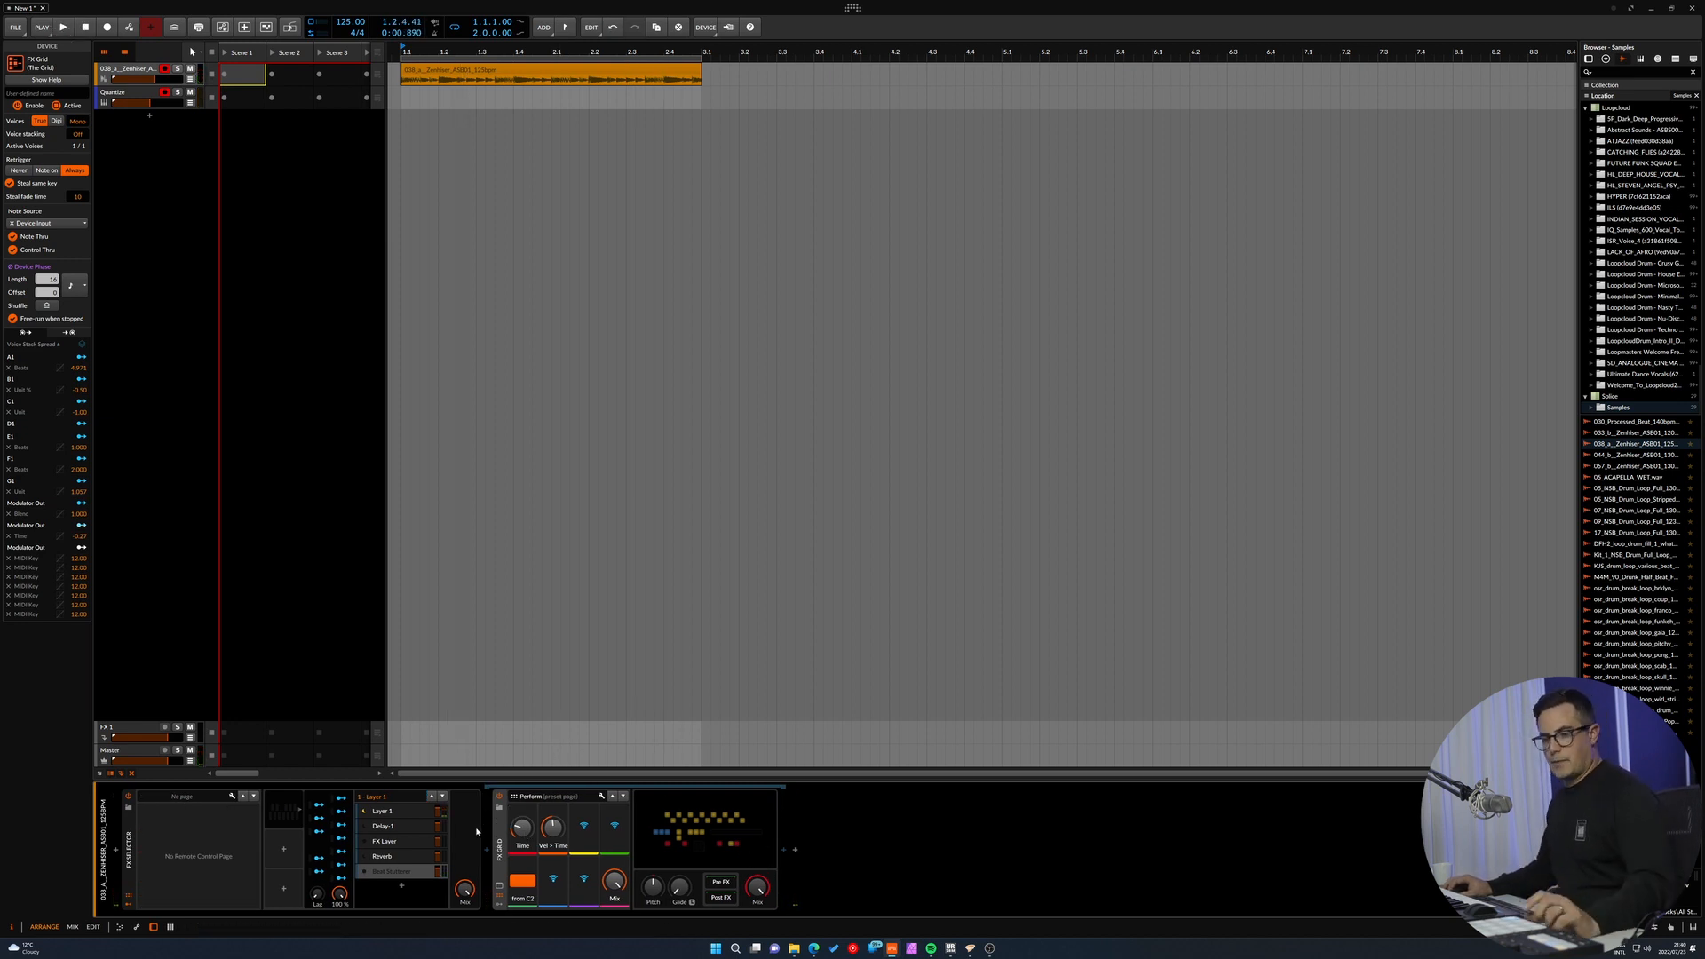
# Show the FX Grid's modulator slots and add an LFO modulator to it.
pyautogui.click(501, 905)
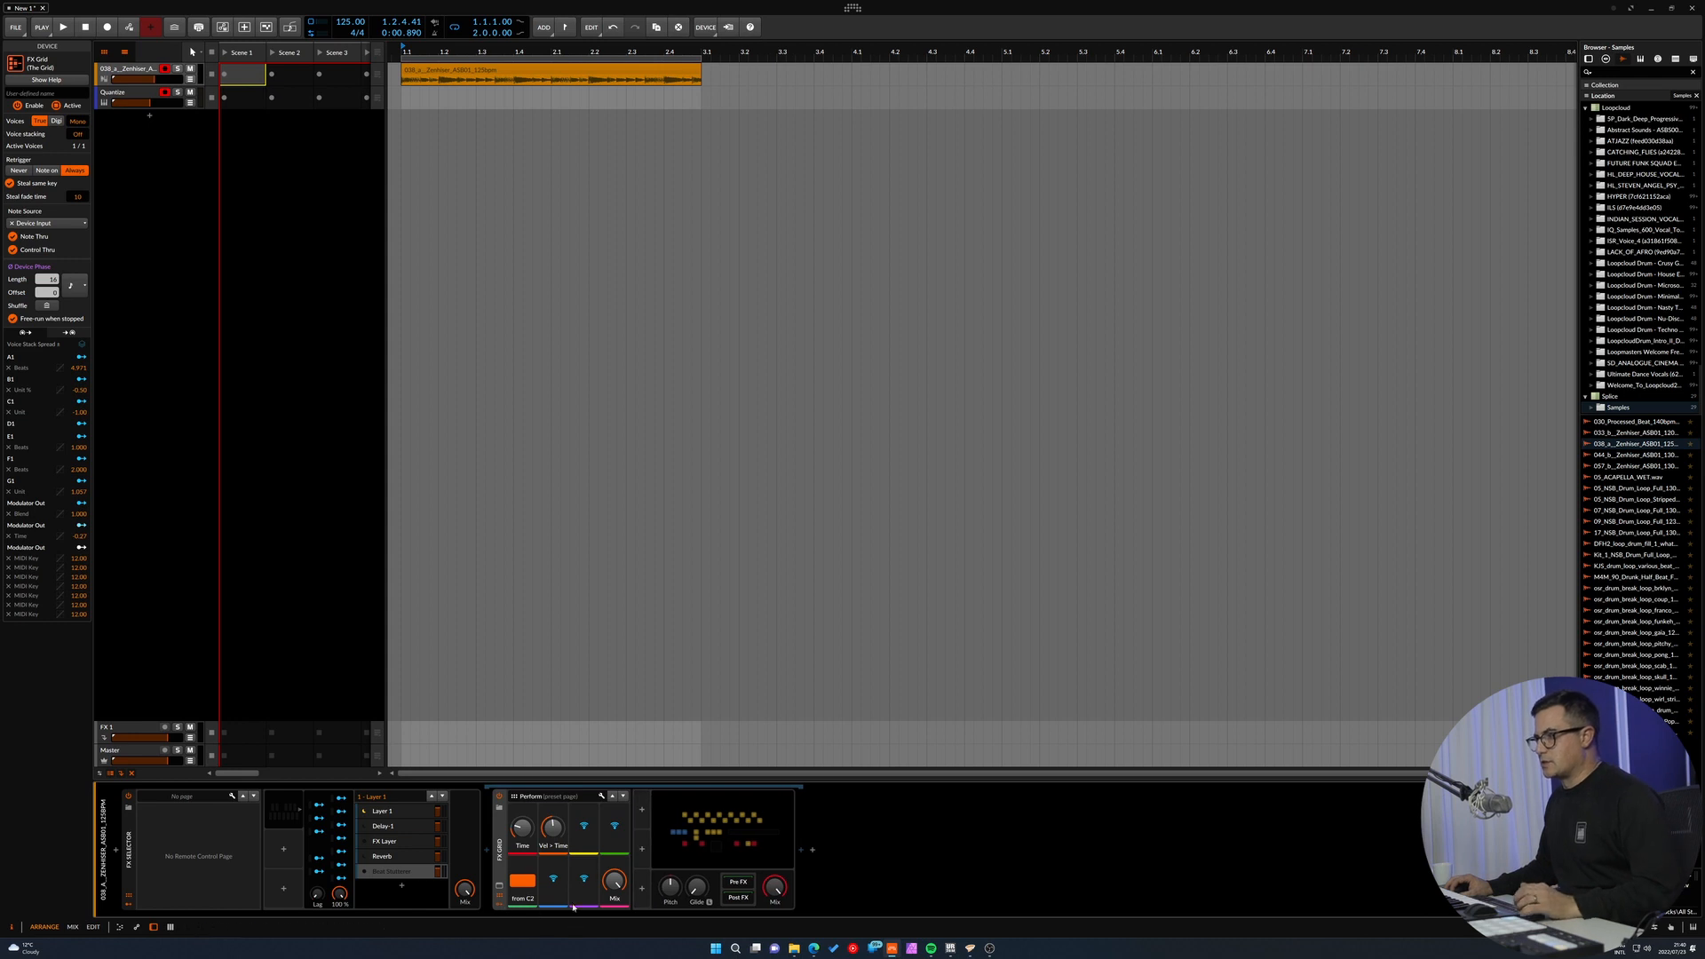
pyautogui.click(497, 897)
pyautogui.click(499, 897)
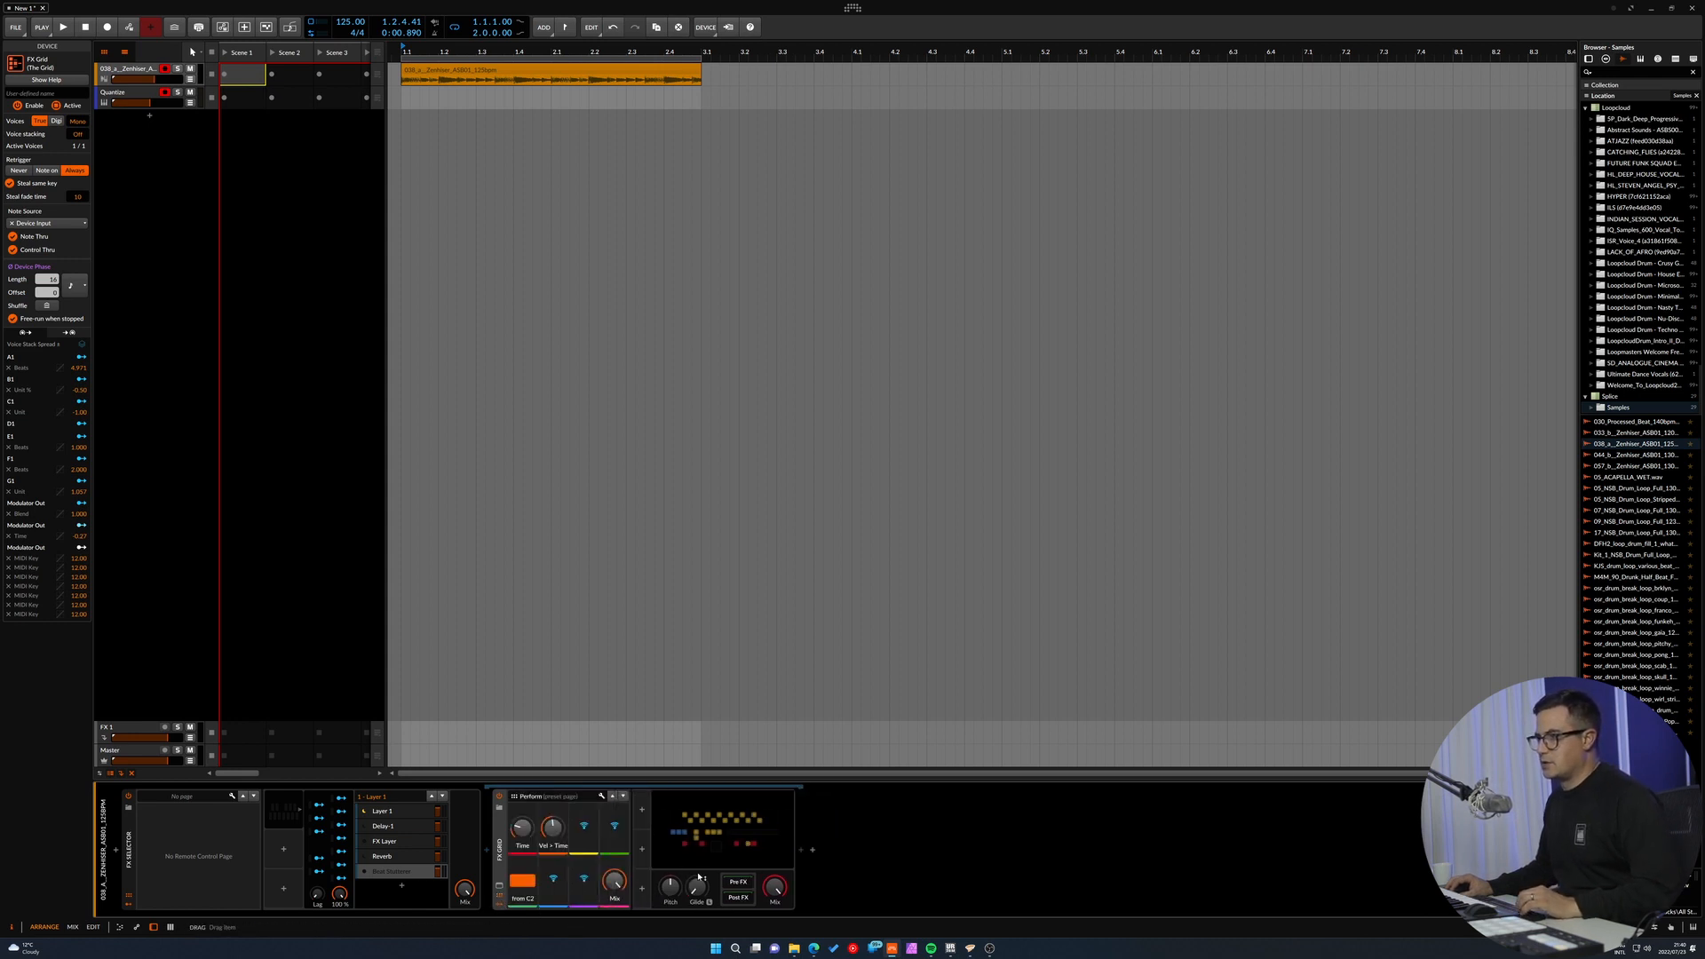
pyautogui.click(640, 809)
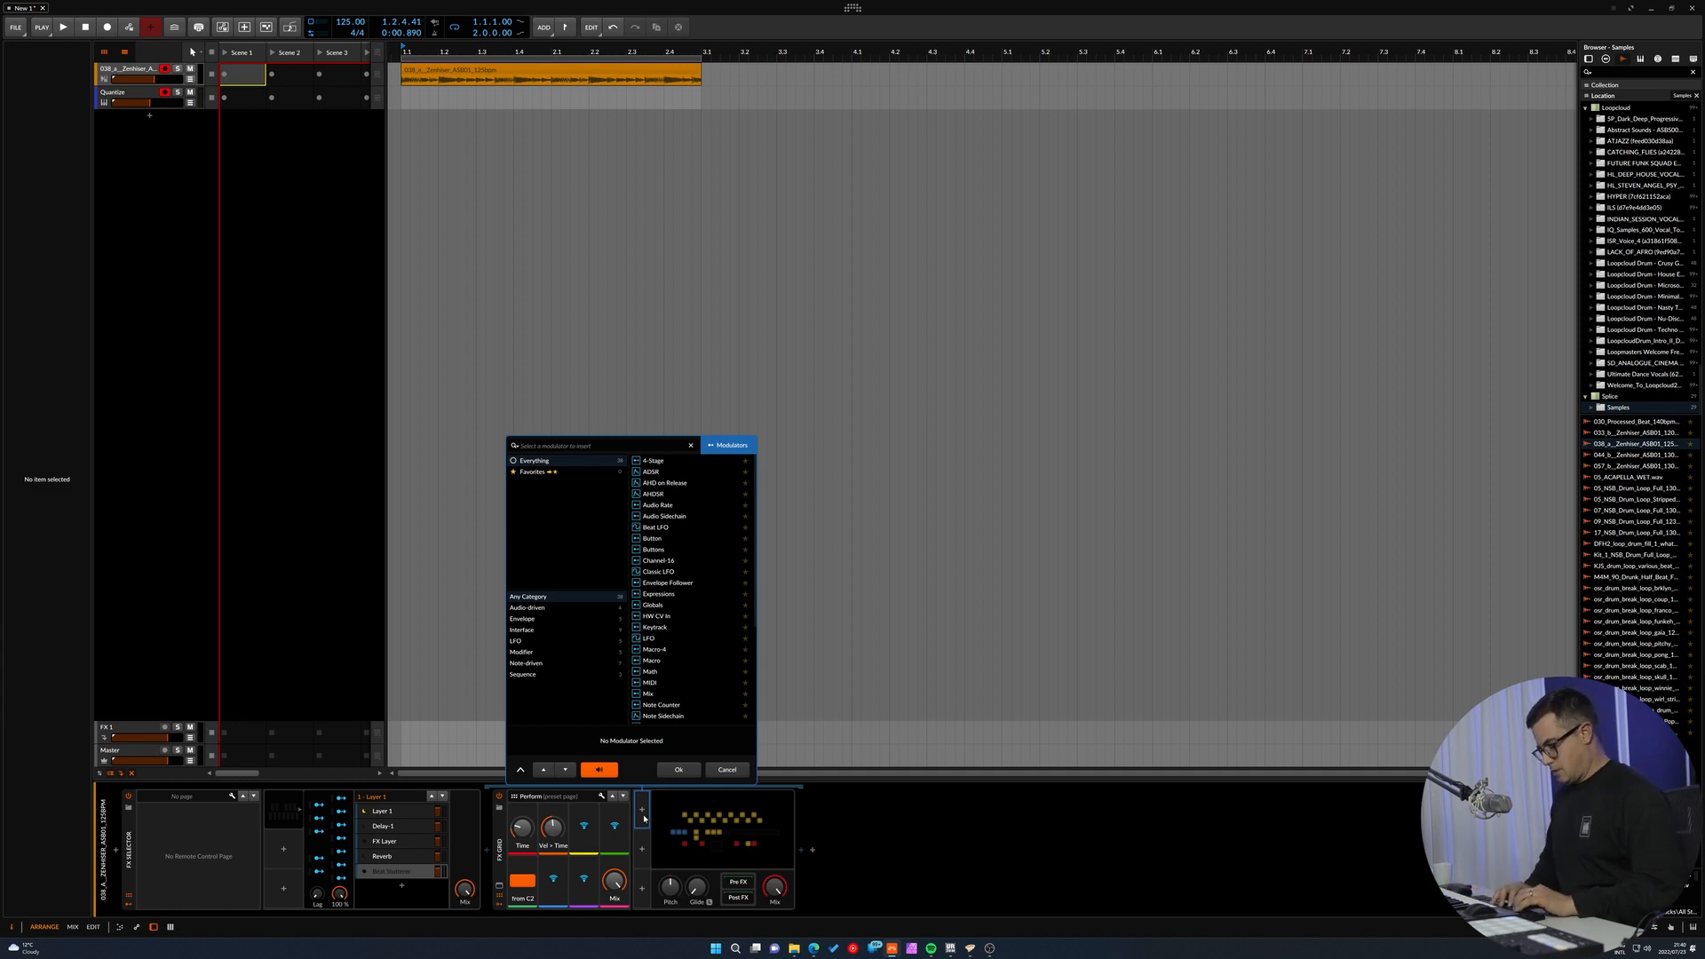
pyautogui.write('lfo')
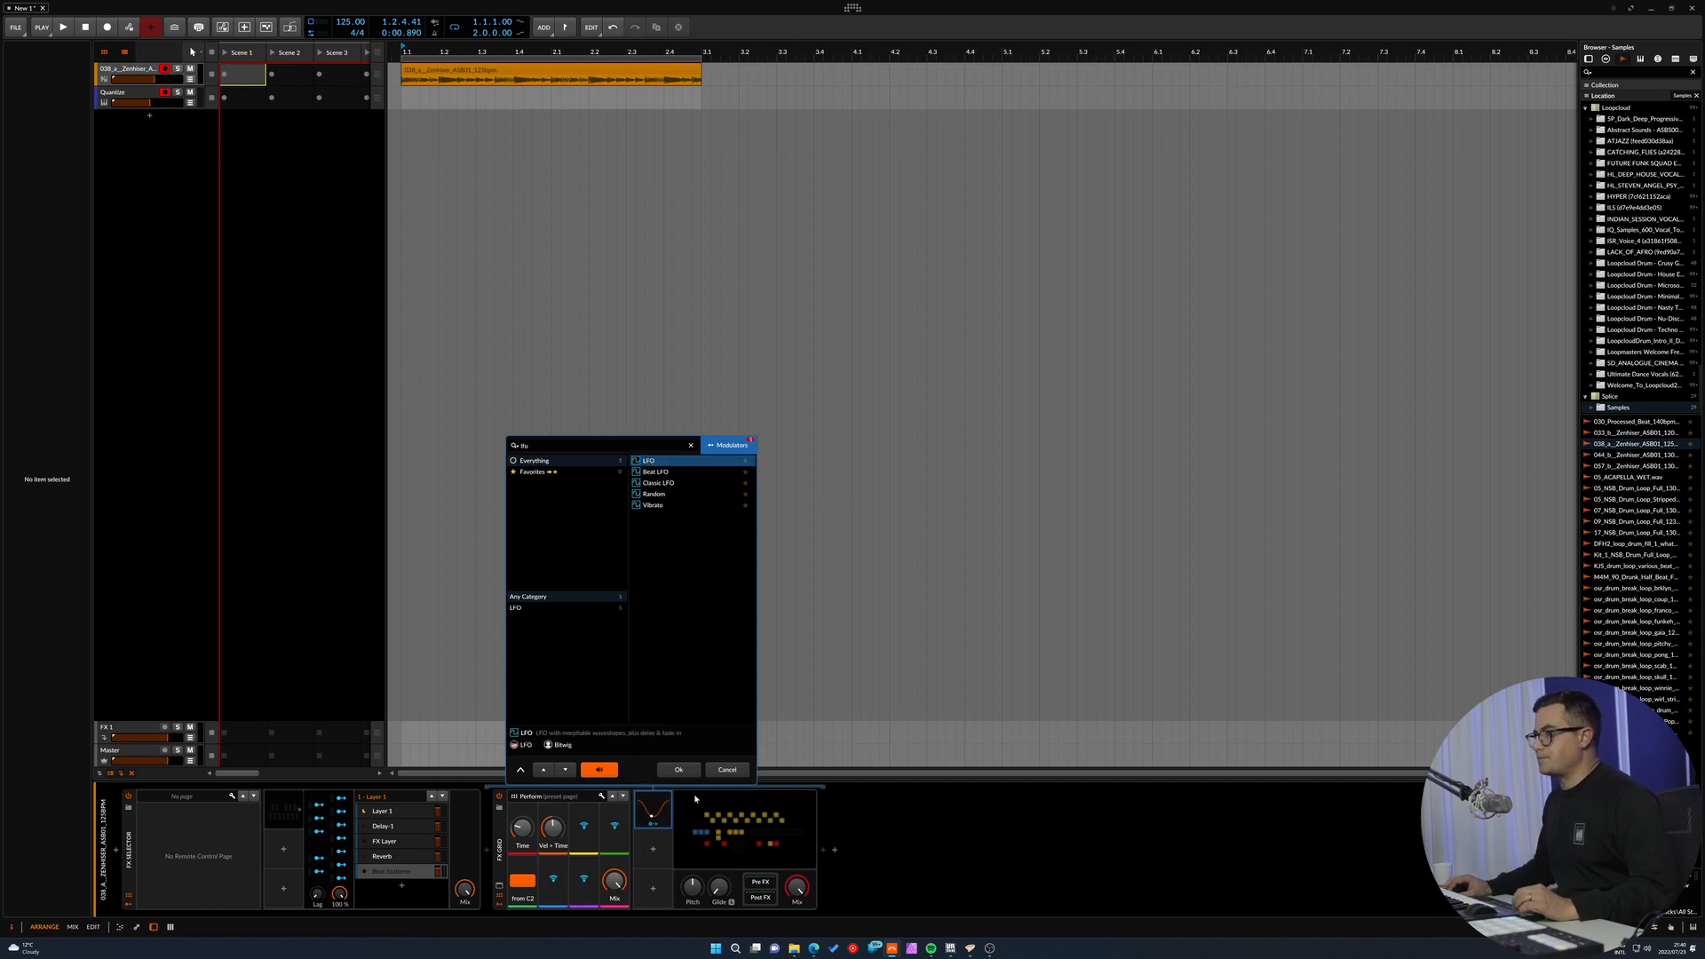
pyautogui.press('Return')
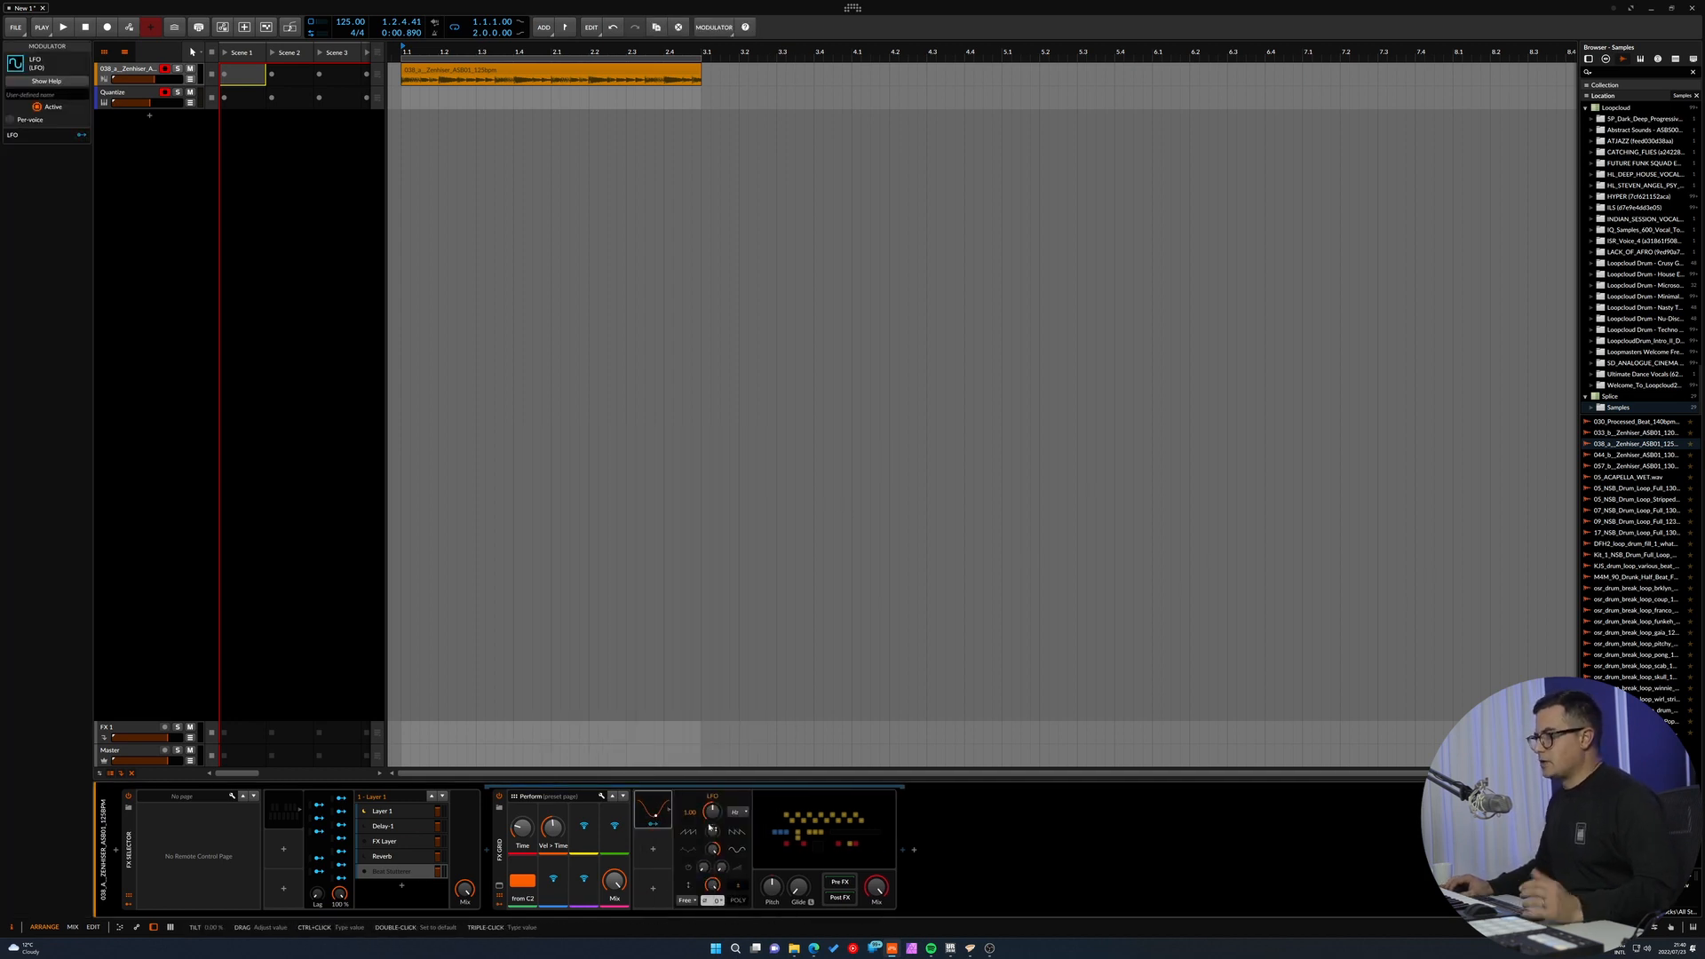
# Sync the FX Grid LFO's rate to a note-length timebase.
pyautogui.click(737, 812)
pyautogui.click(697, 815)
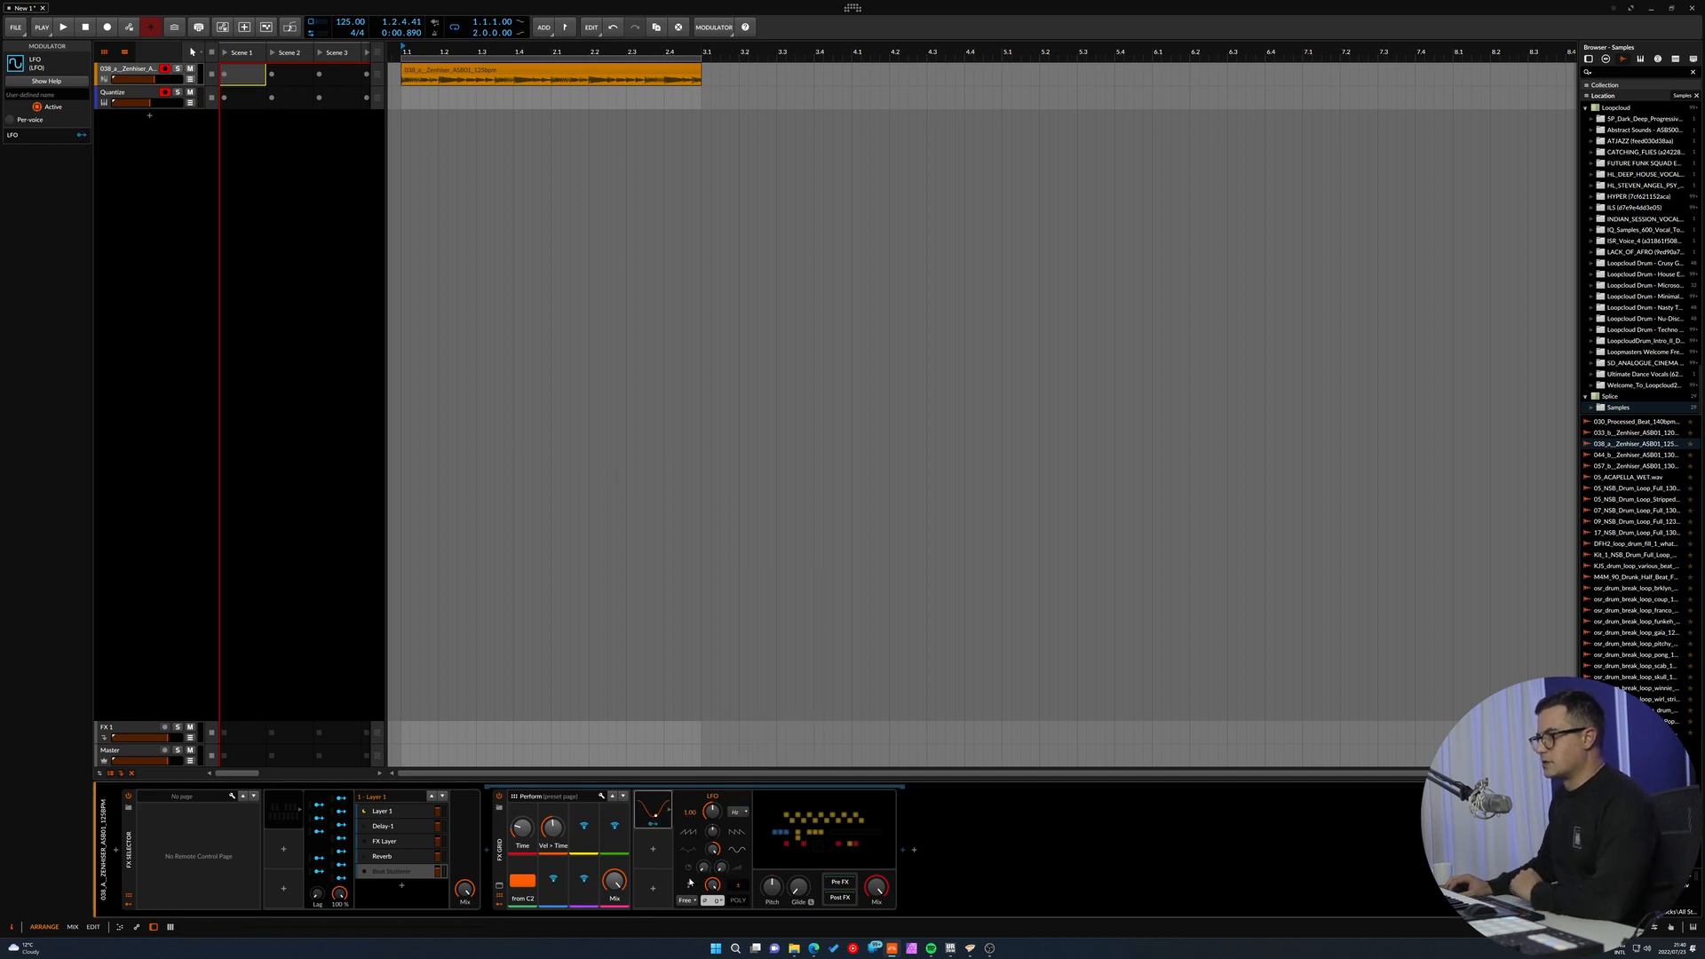
pyautogui.click(739, 812)
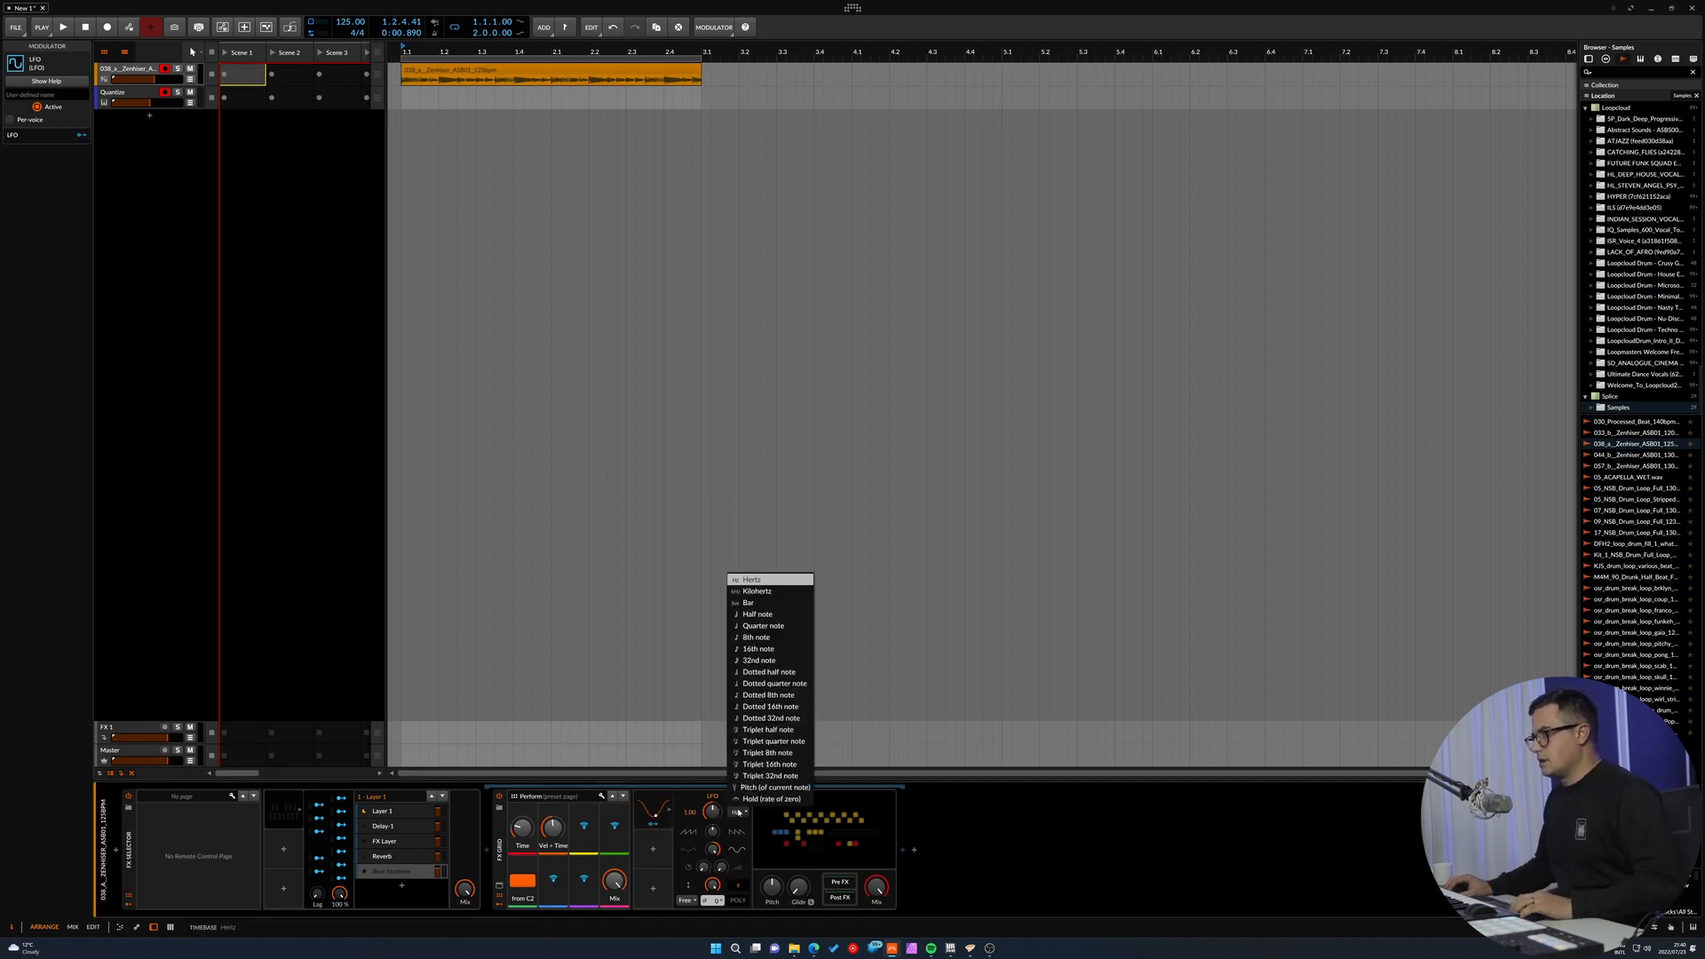
pyautogui.click(764, 643)
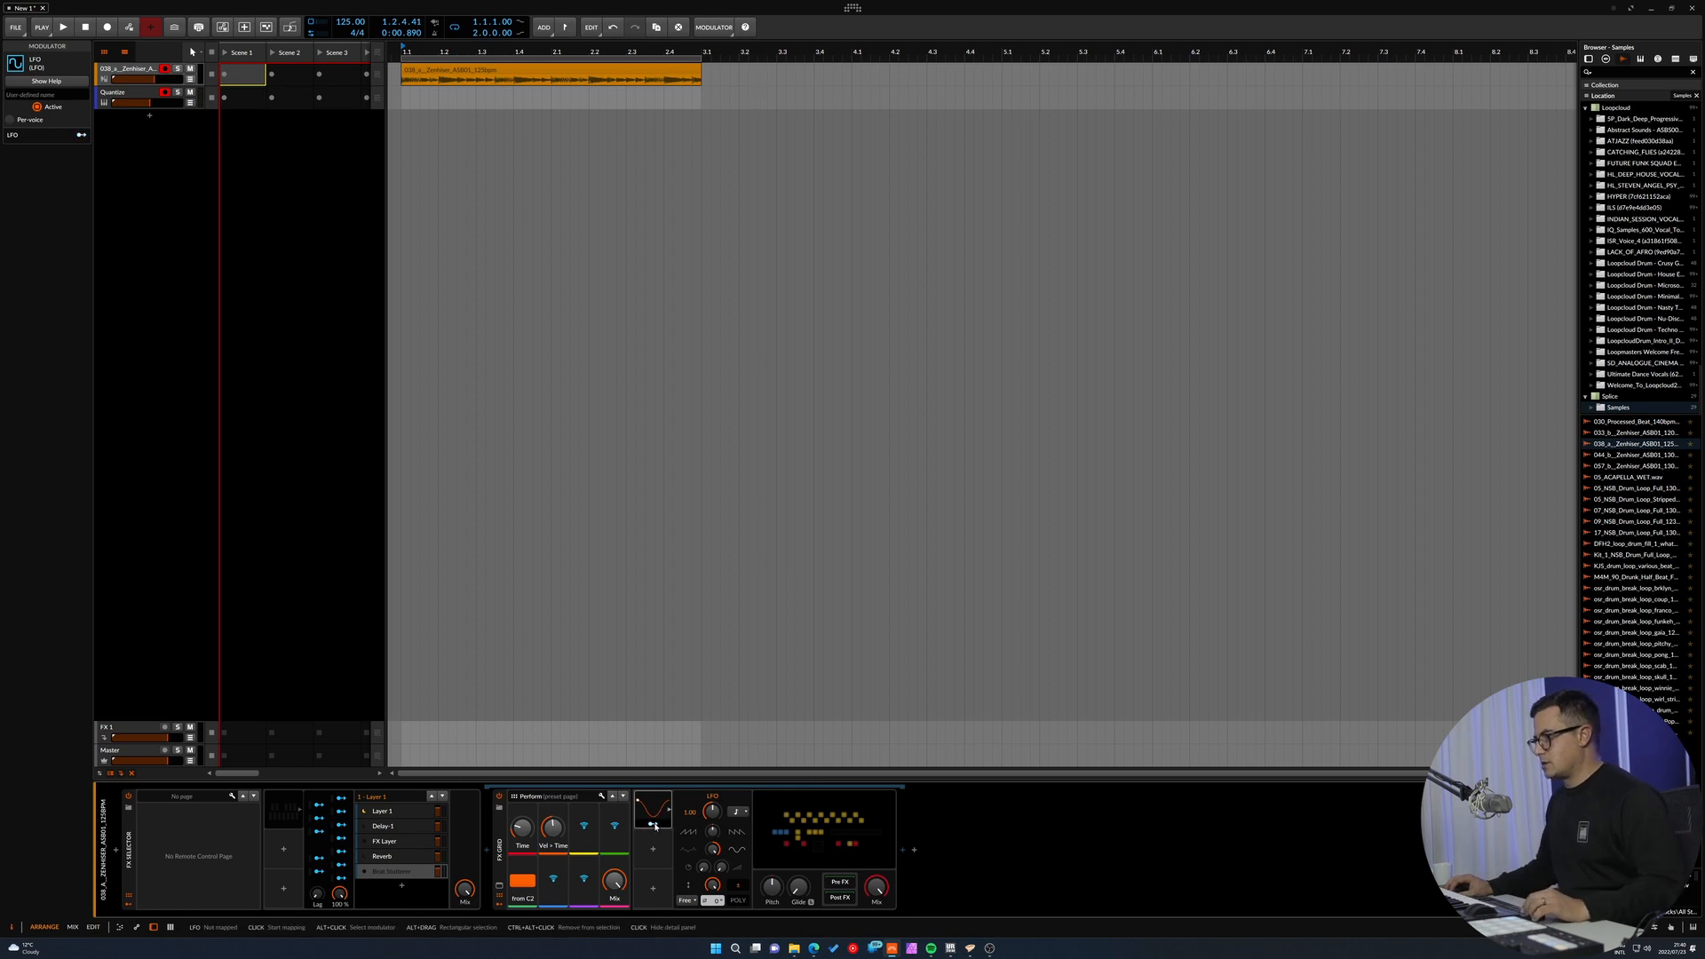
# Insert the Tool device after the FX Grid in the Beat Stutterer layer.
pyautogui.click(905, 854)
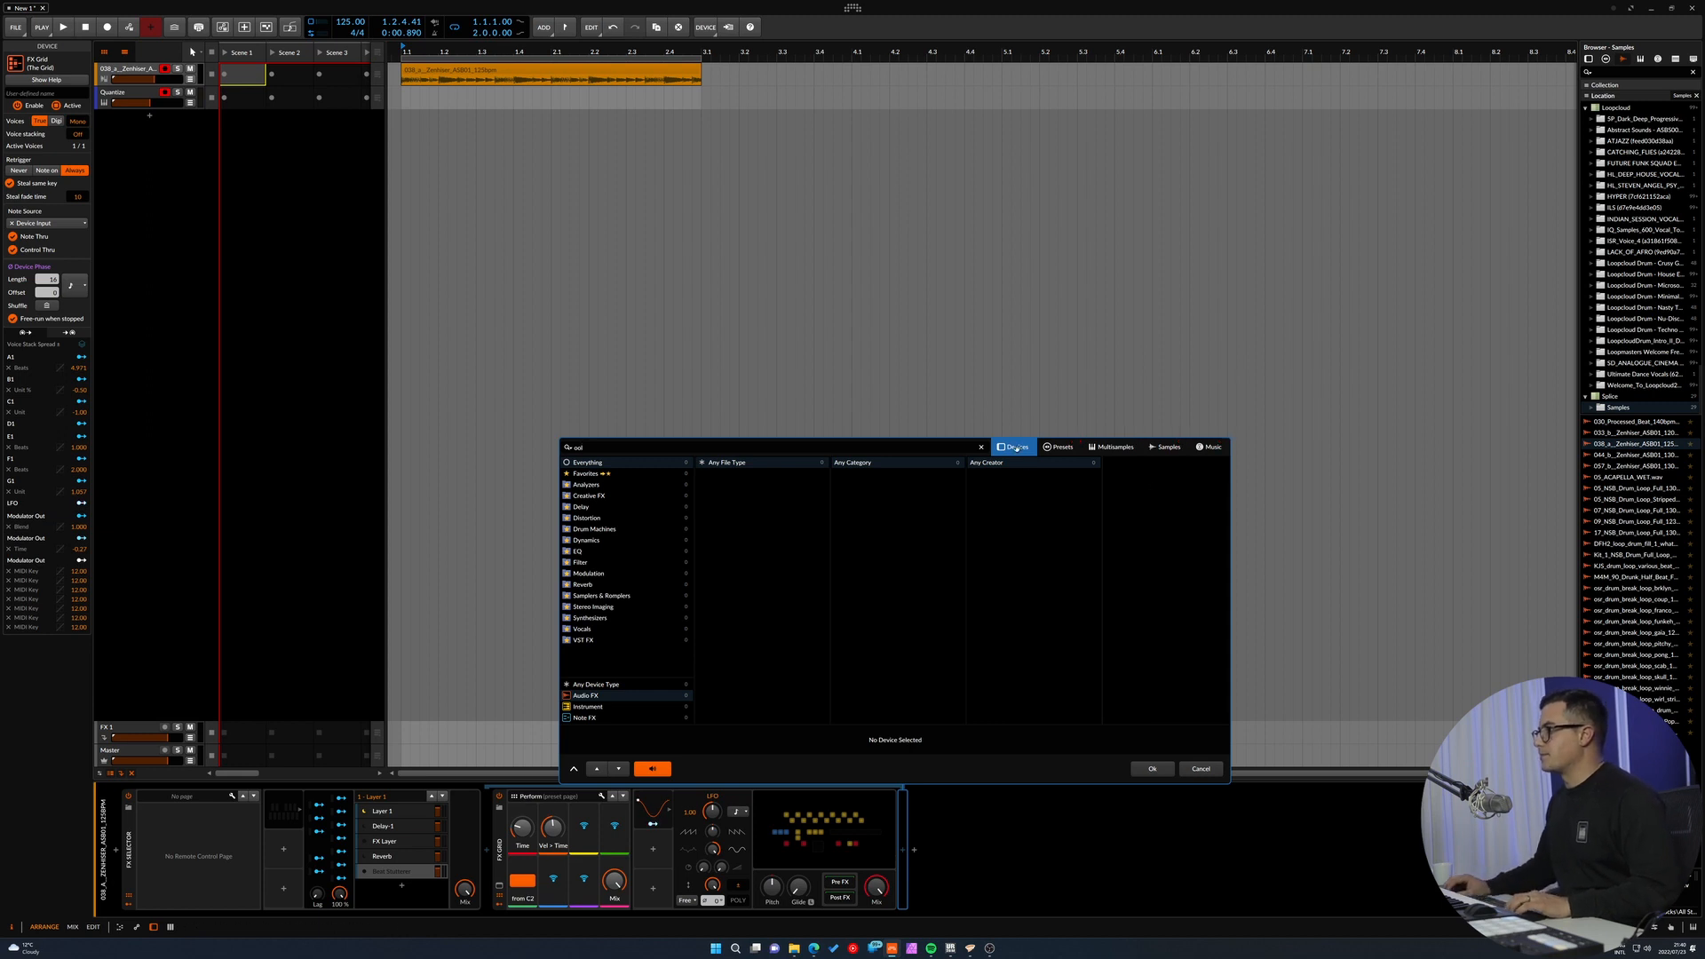
pyautogui.write('tool')
pyautogui.click(1126, 462)
pyautogui.click(1147, 769)
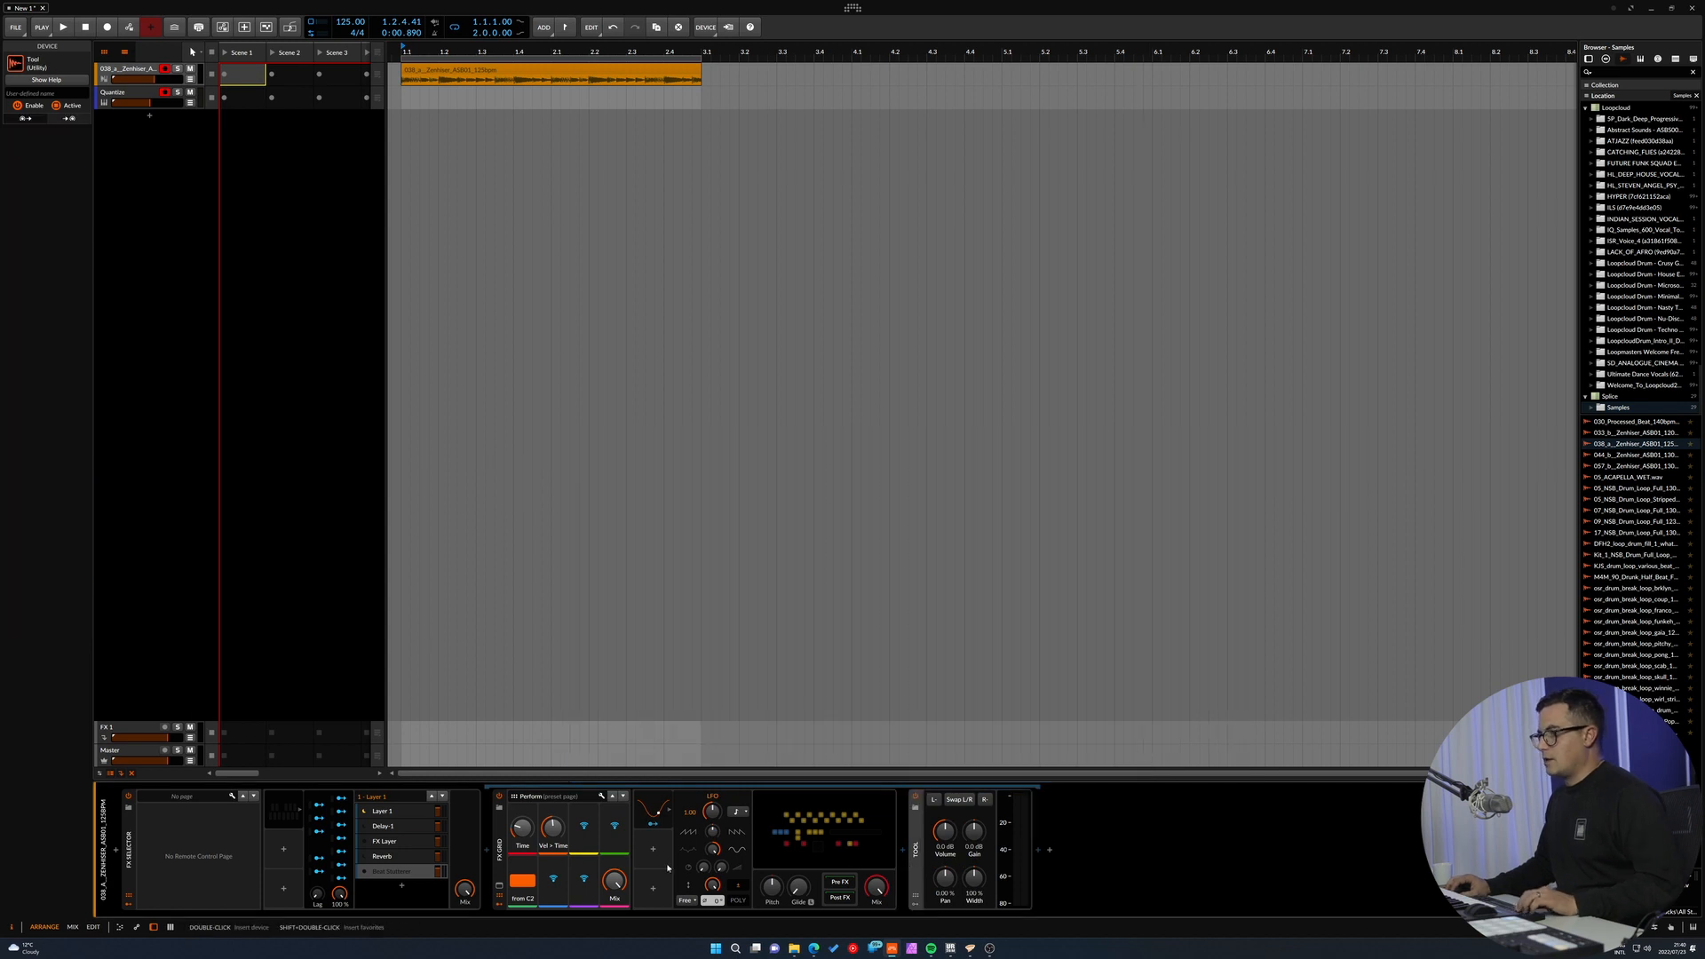
# Copy the FX Grid's LFO modulator onto the Tool device.
pyautogui.click(503, 861)
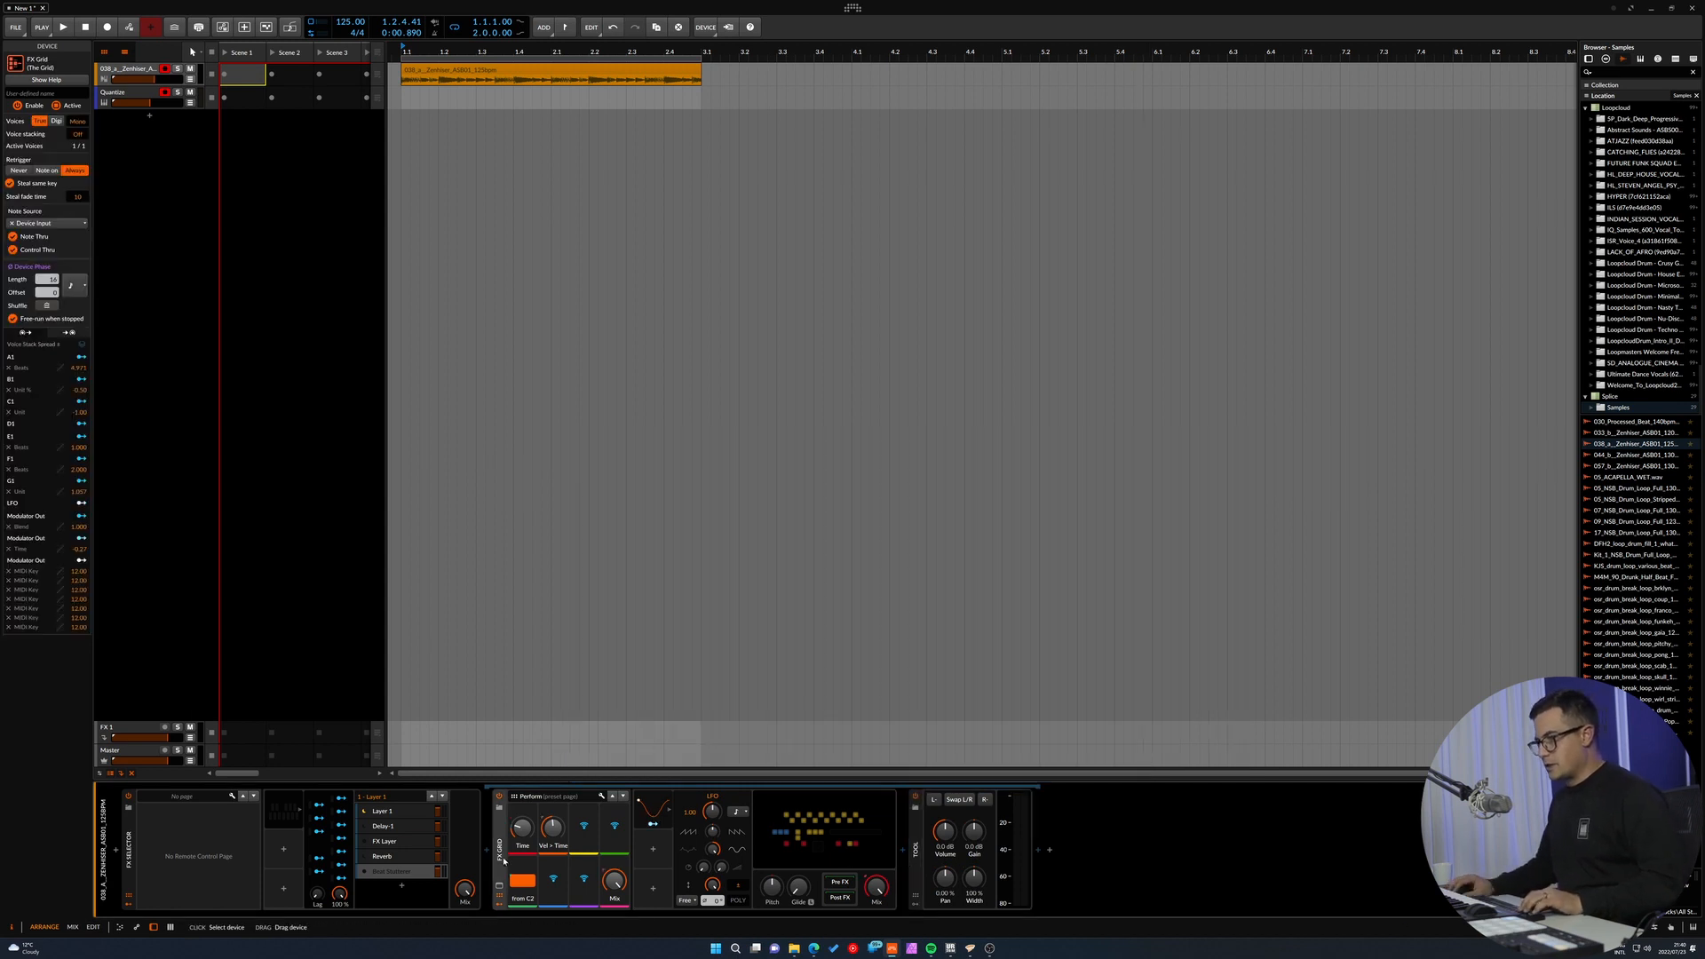
pyautogui.keyDown('ctrl'); pyautogui.click(914, 876); pyautogui.keyUp('ctrl')
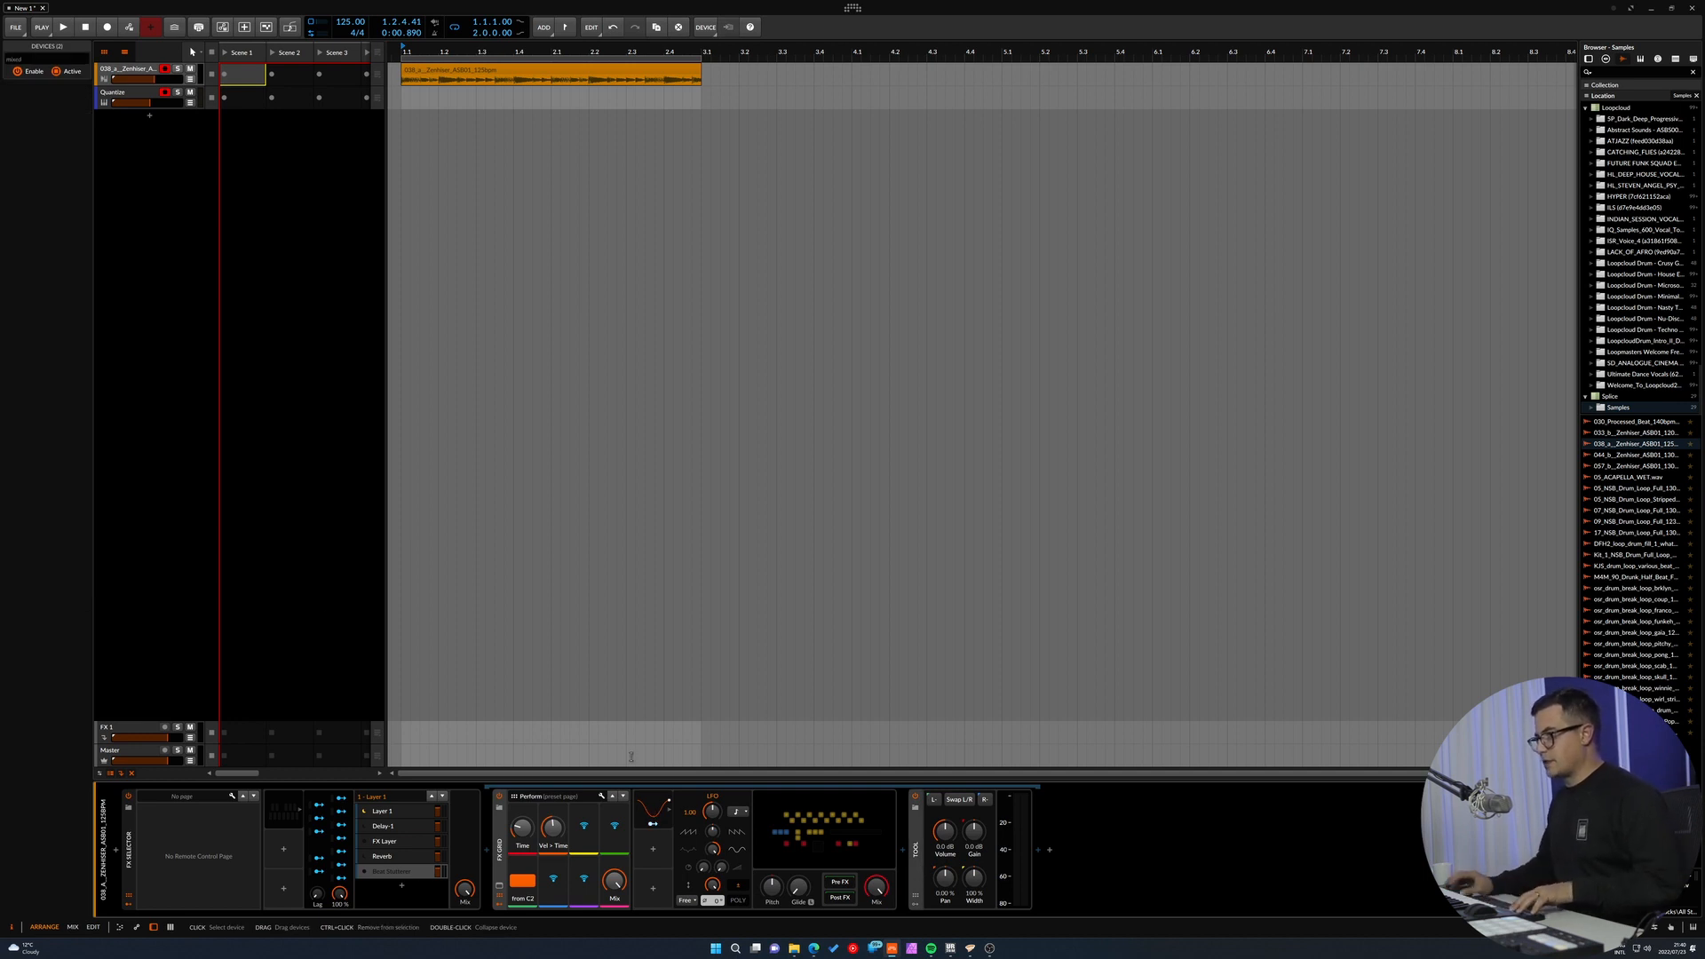
pyautogui.click(654, 806)
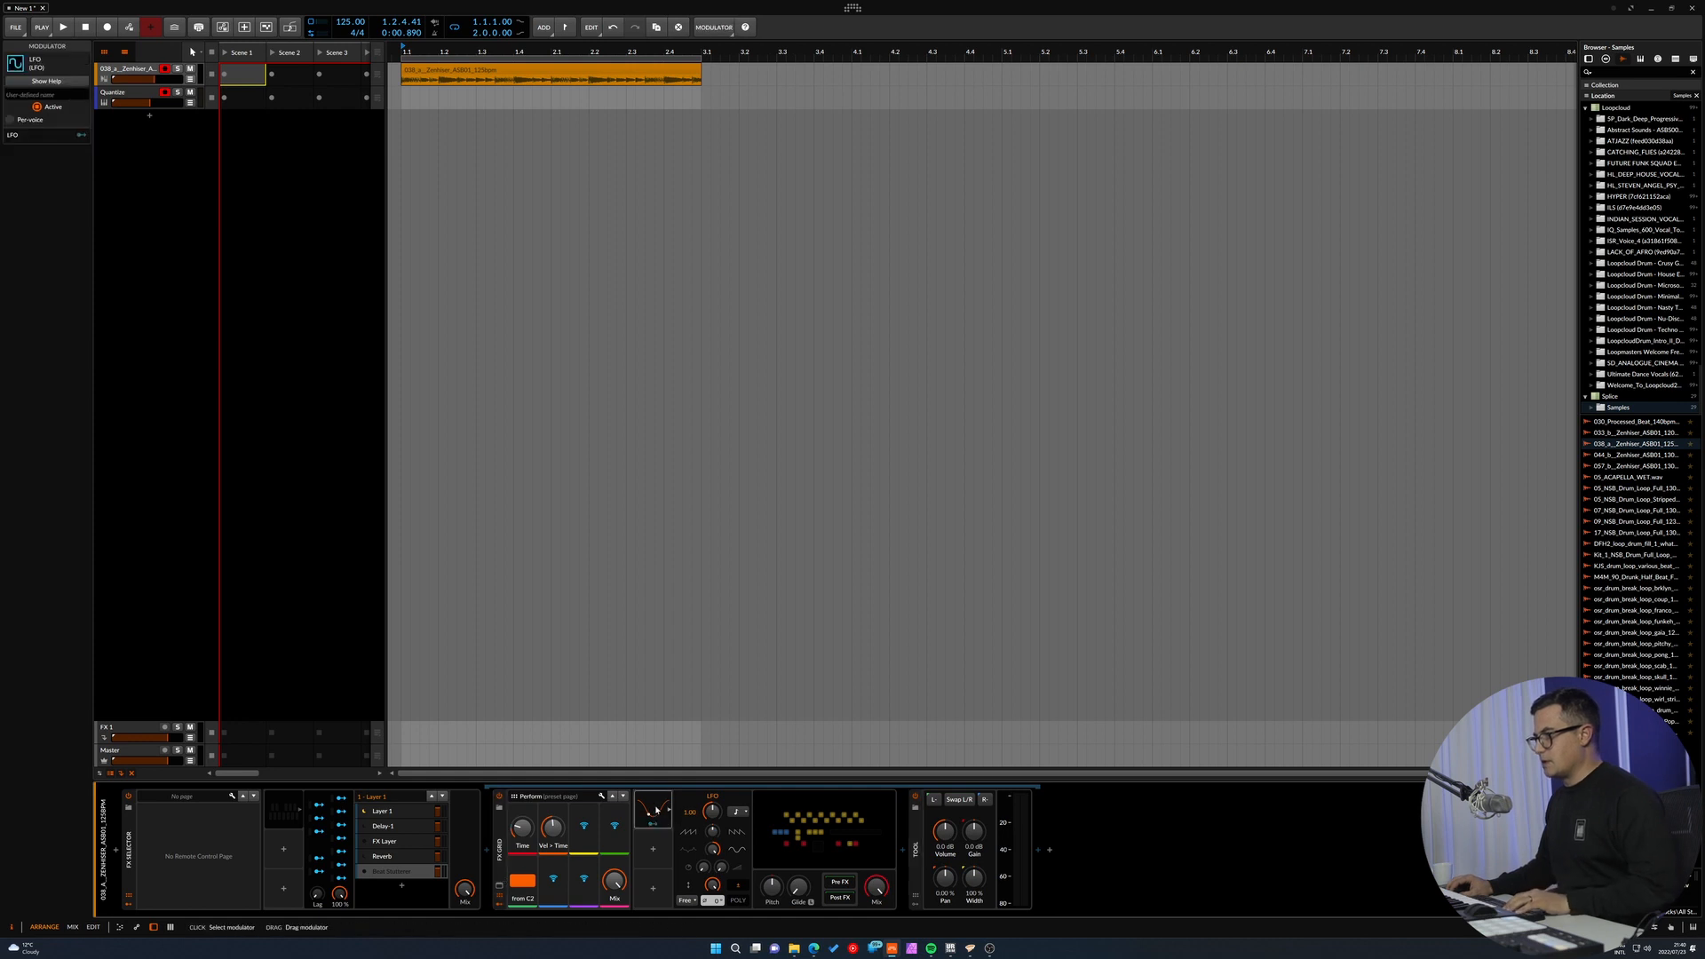
pyautogui.click(669, 809)
pyautogui.click(861, 830)
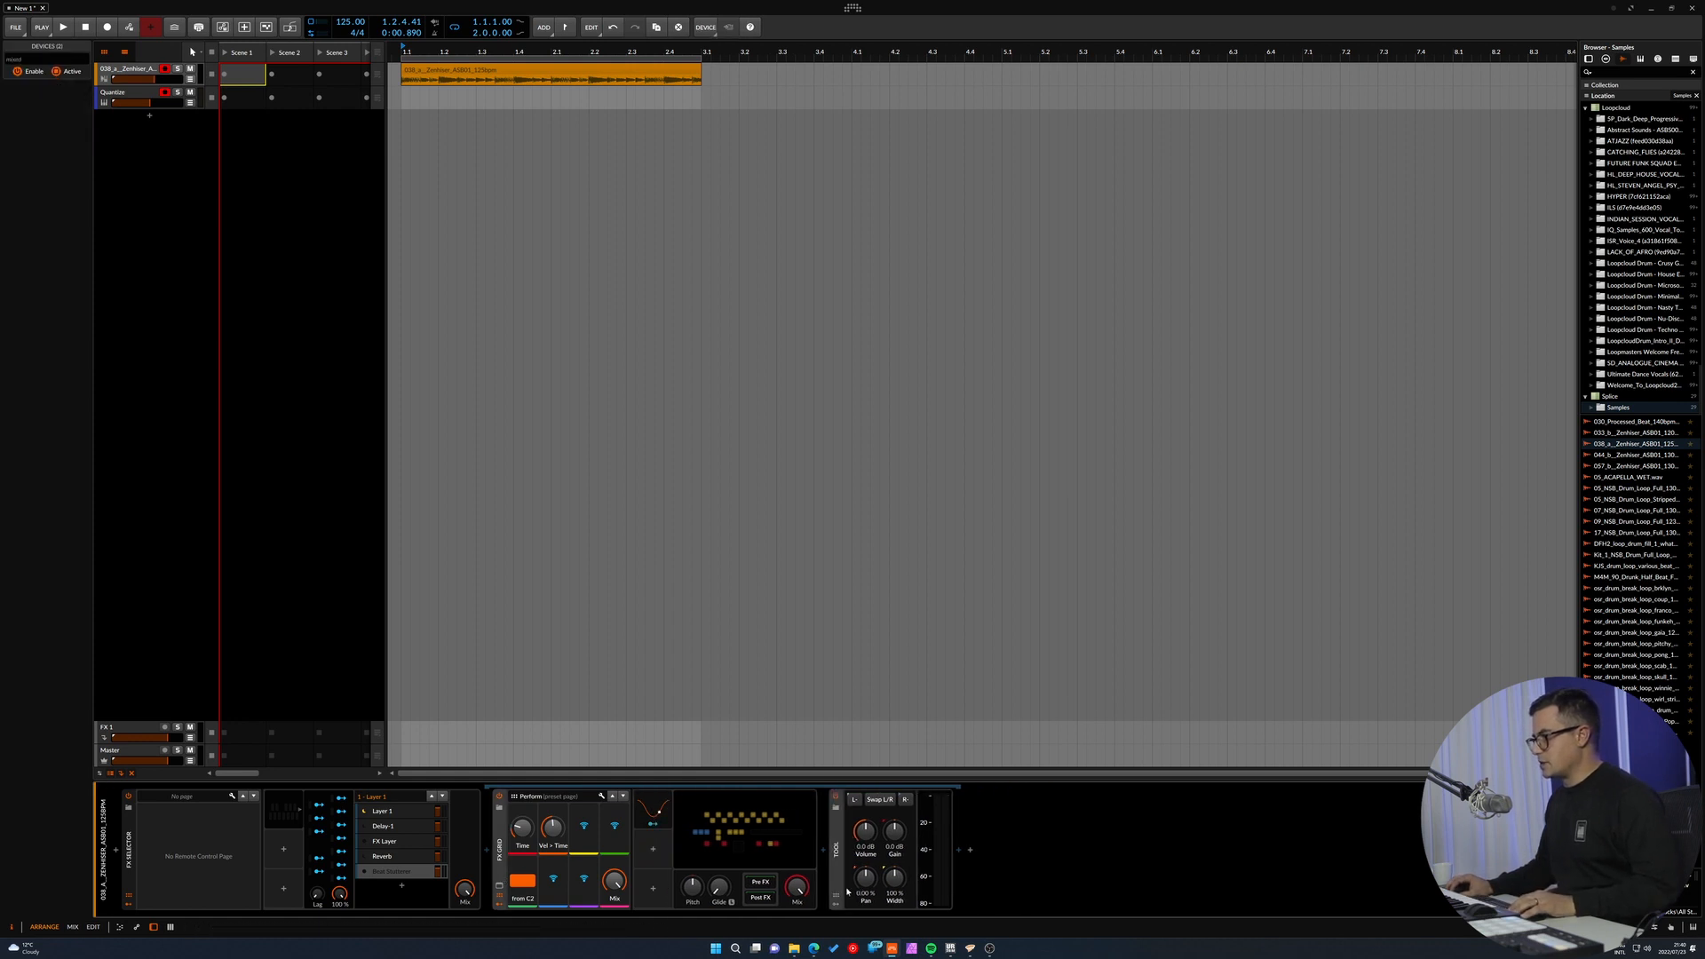
pyautogui.click(836, 898)
pyautogui.moveTo(654, 808); pyautogui.dragTo(916, 858)
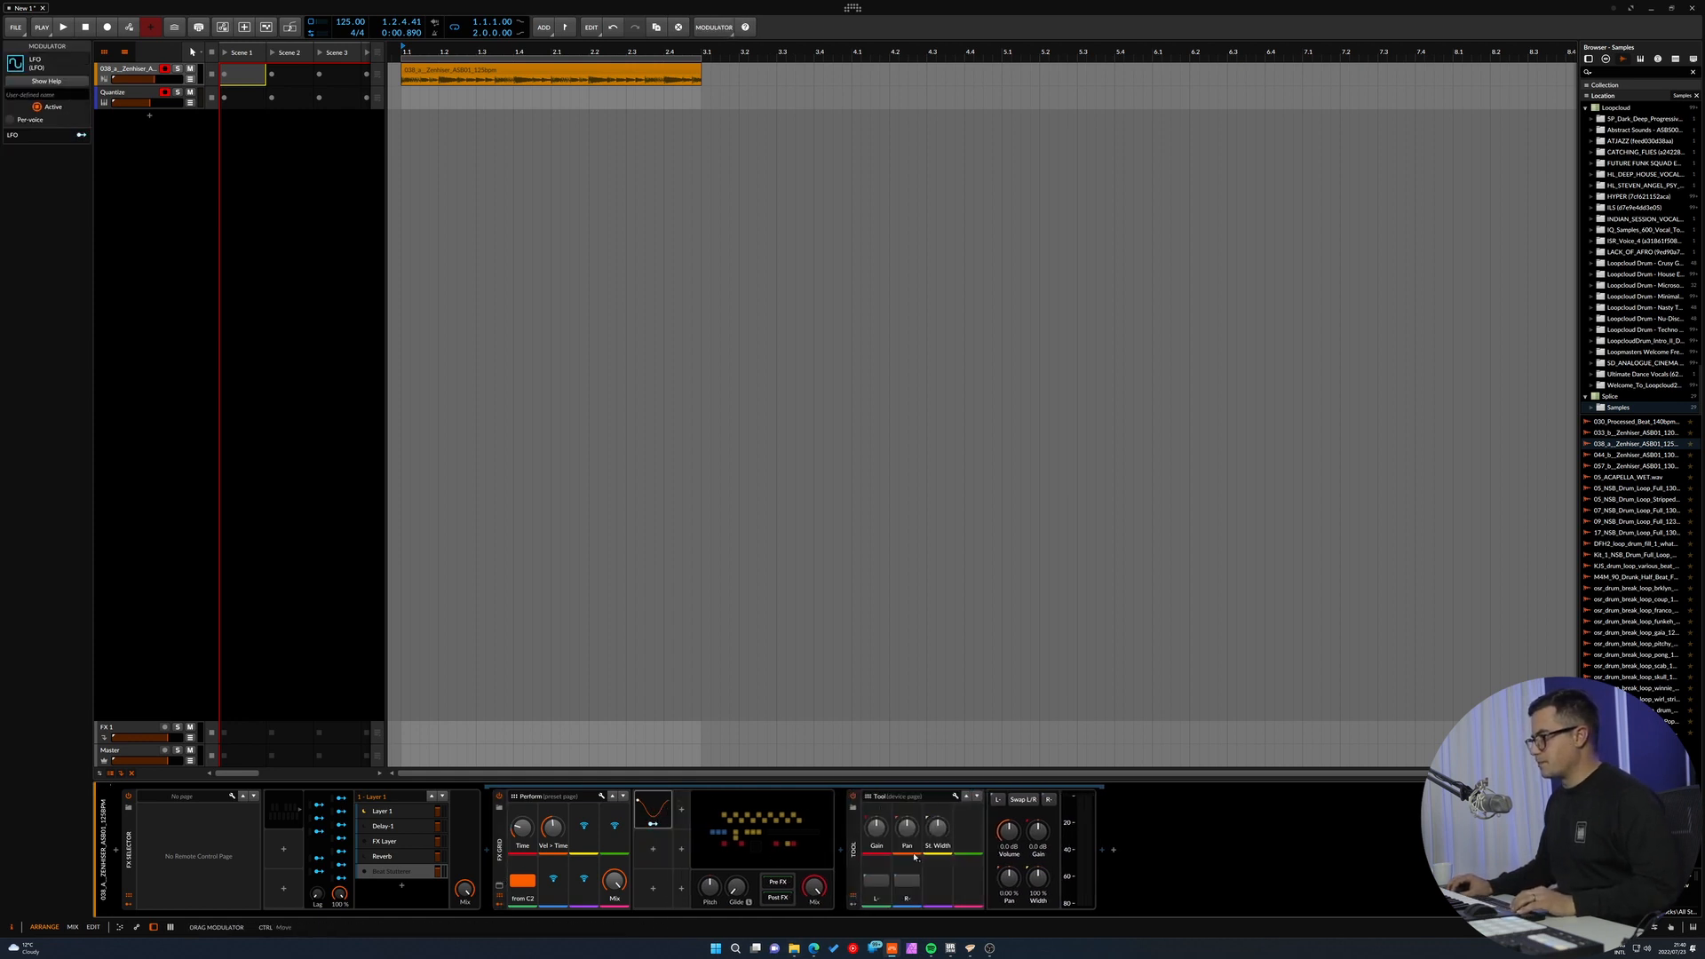
pyautogui.click(855, 905)
pyautogui.click(840, 905)
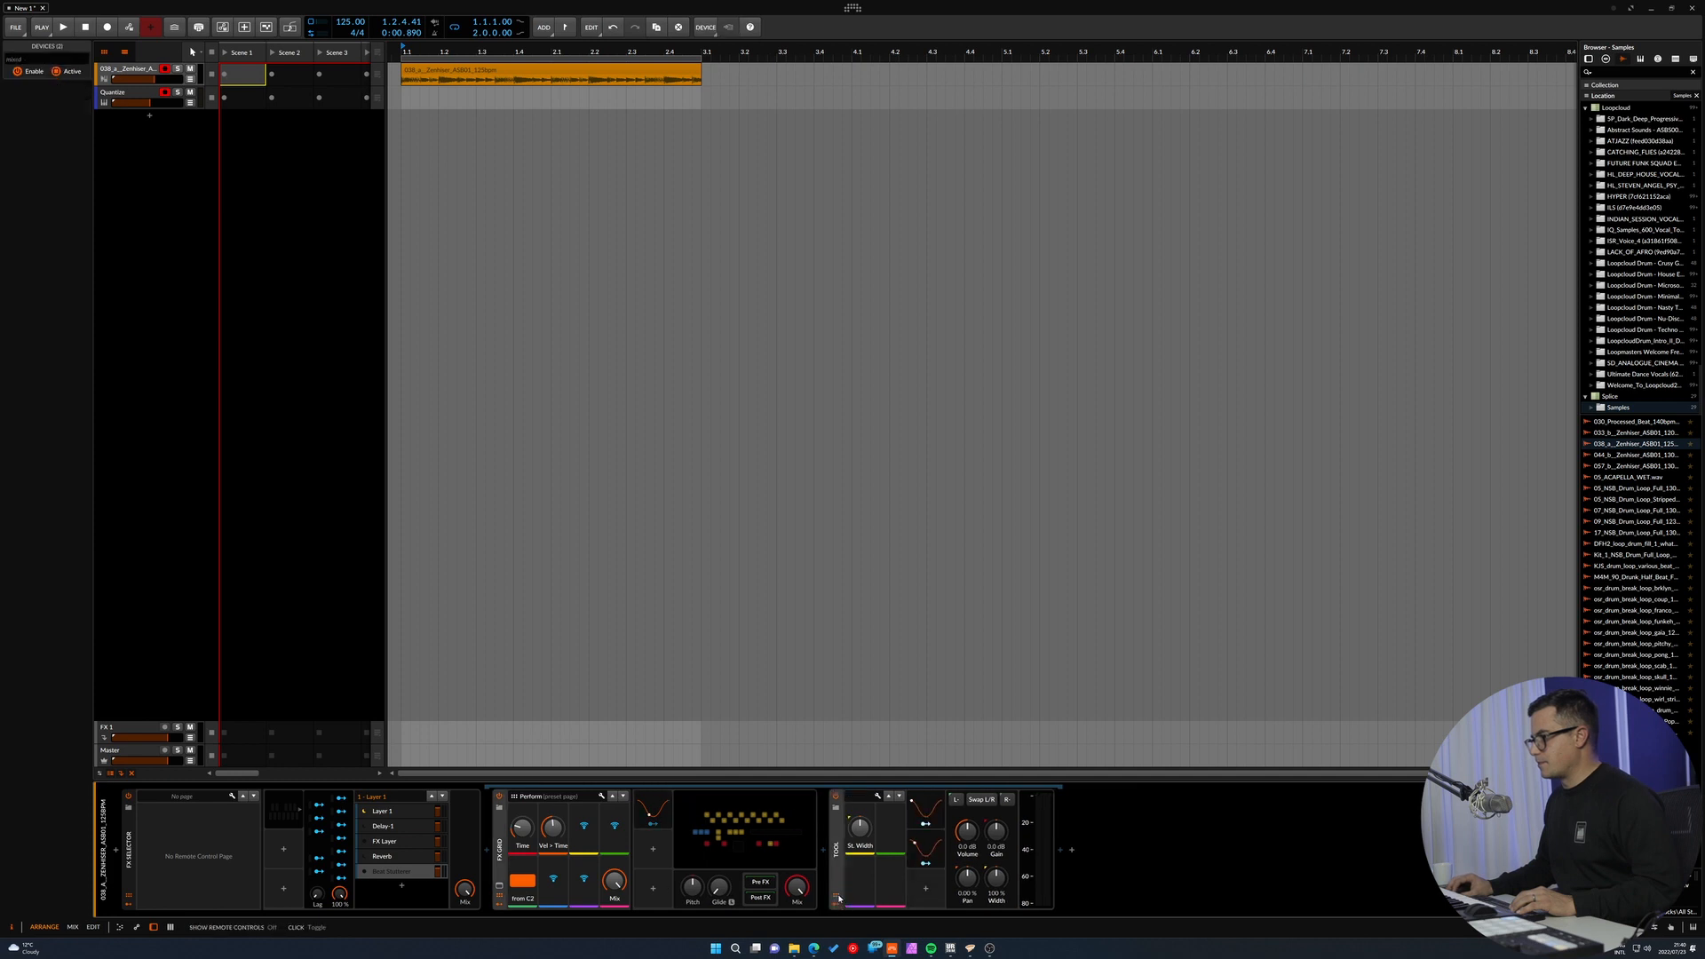
# Delete the original LFO modulator from the FX Grid.
pyautogui.click(660, 816)
pyautogui.click(660, 816)
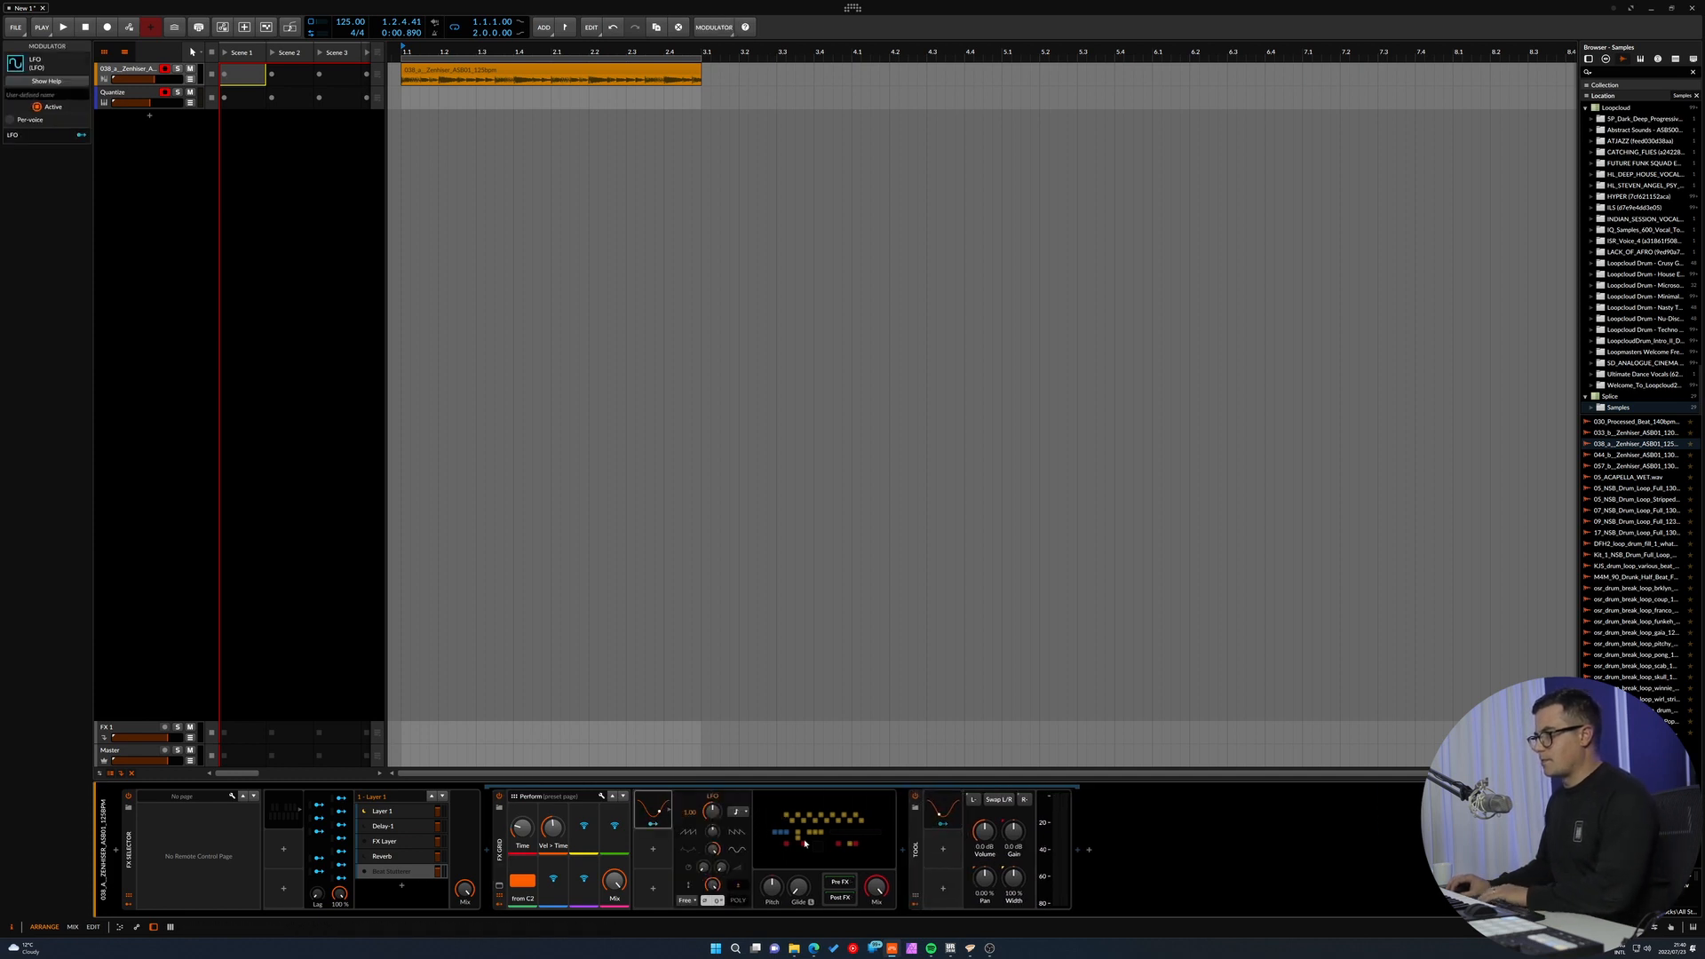
pyautogui.press('Delete')
# Modulate the Tool's Pan with its LFO by -0.47 and audition the loop.
pyautogui.click(839, 811)
pyautogui.click(838, 826)
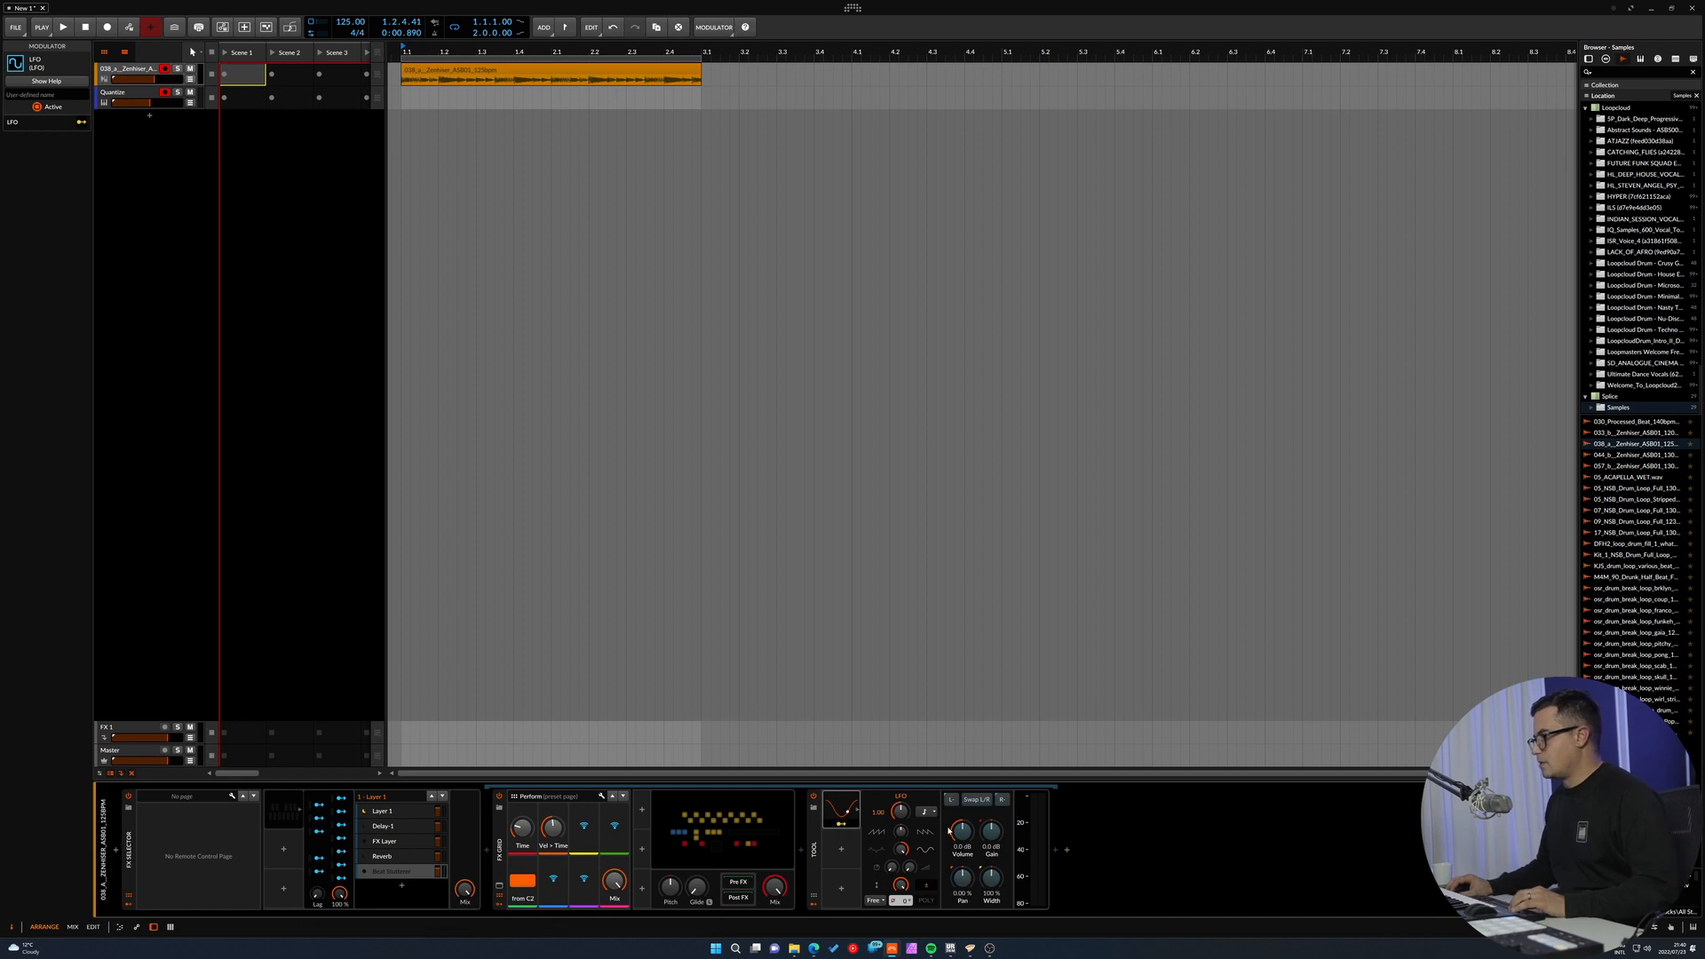
pyautogui.moveTo(972, 875); pyautogui.dragTo(972, 906)
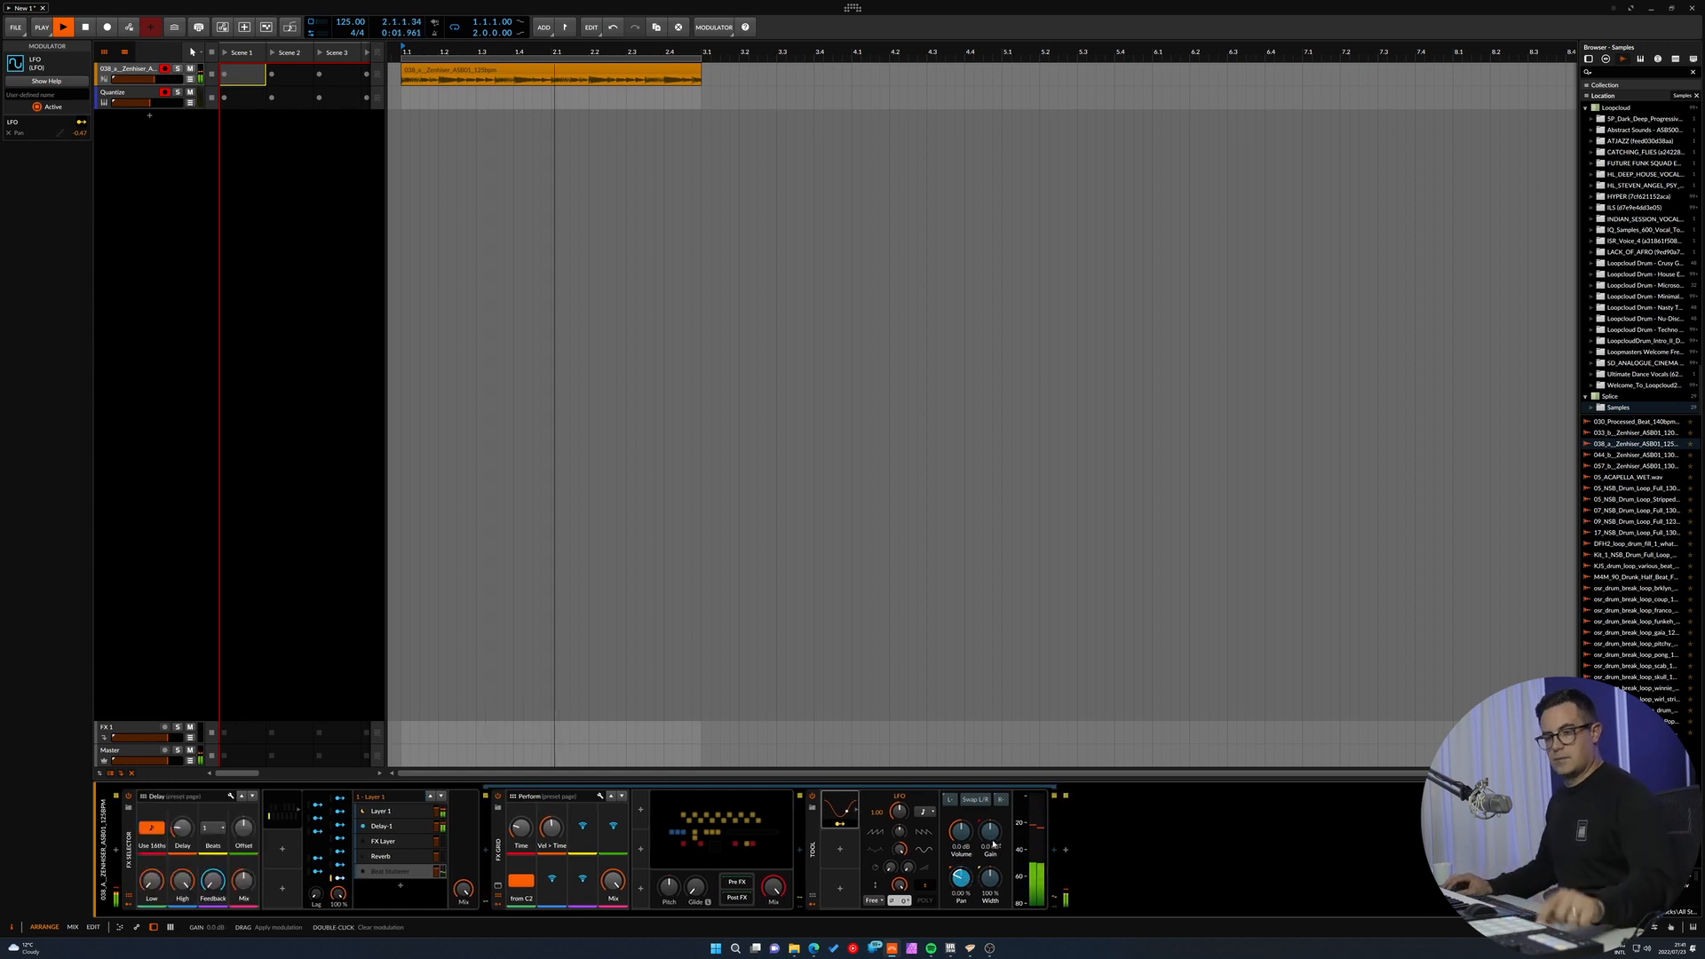
pyautogui.press('space')
pyautogui.click(580, 281)
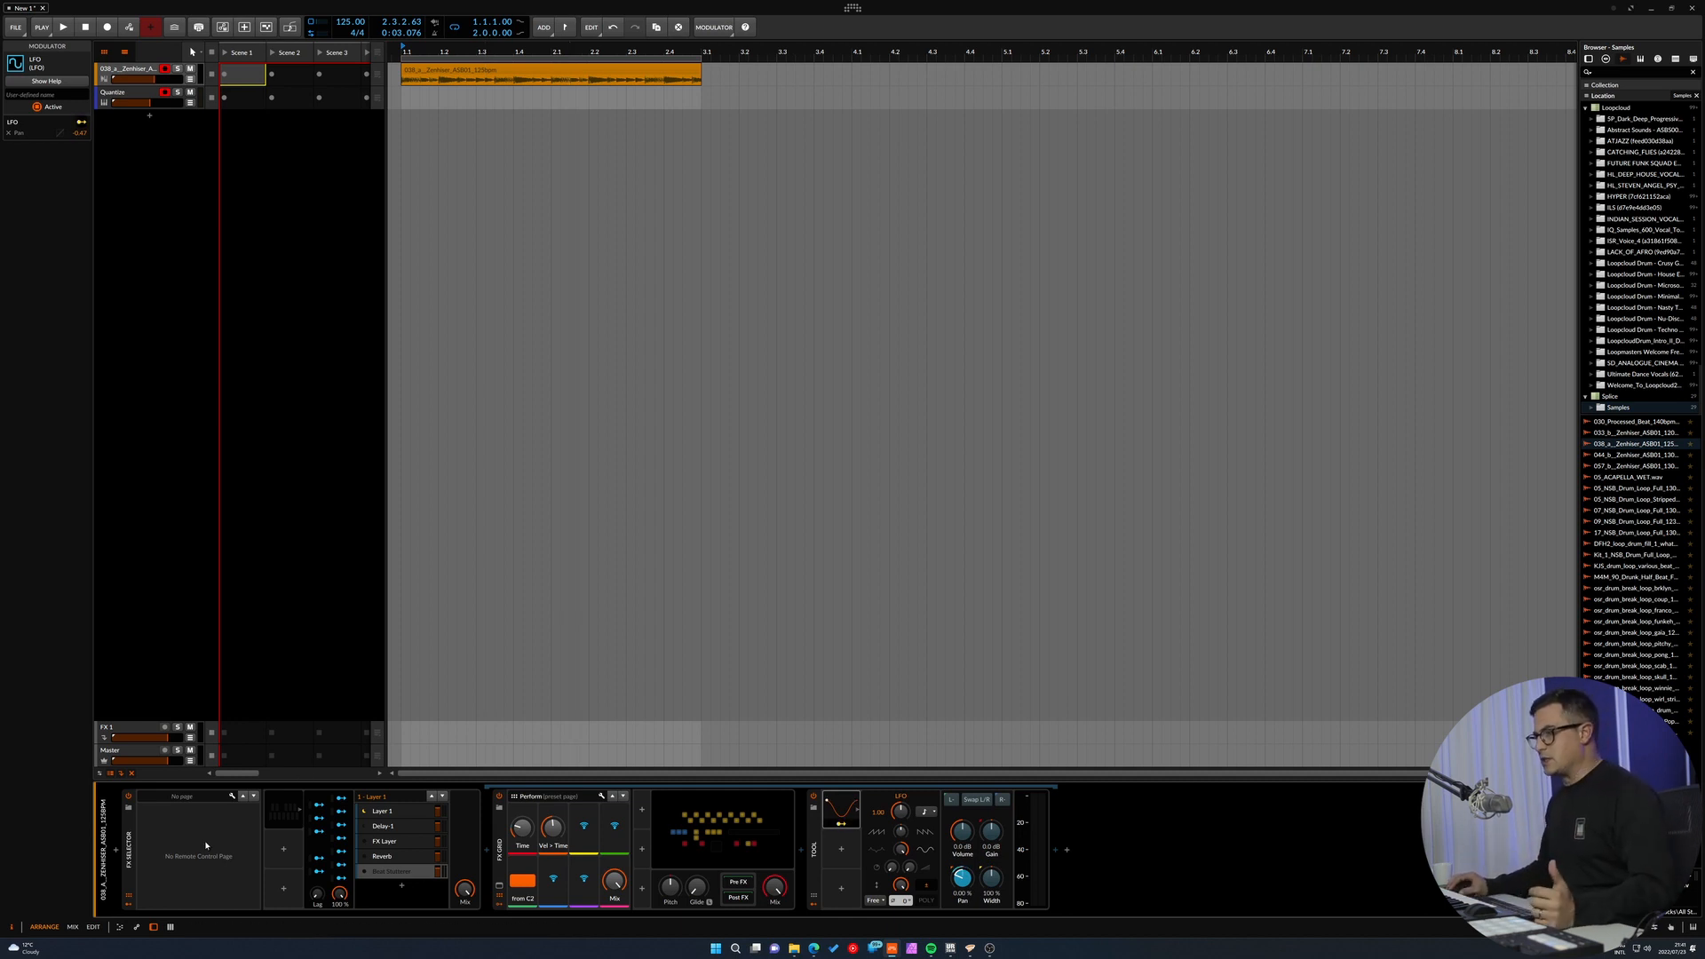
# Add a sixth layer to the FX Selector containing the Phaser+ device.
pyautogui.click(405, 879)
pyautogui.click(401, 888)
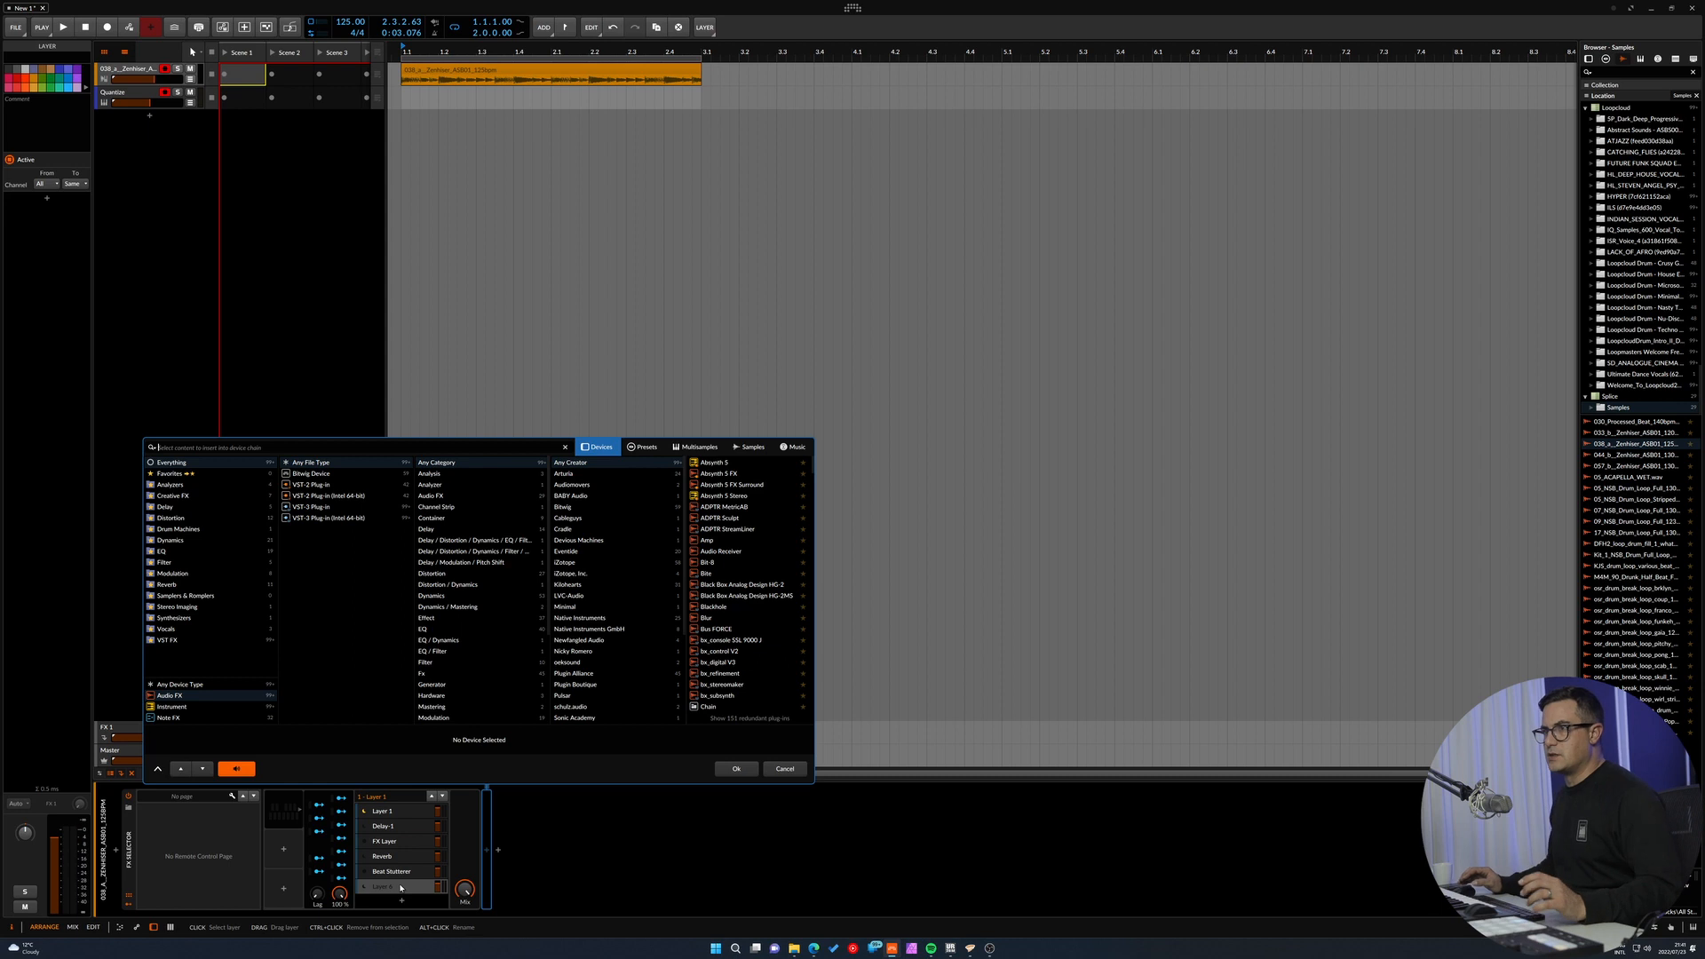
pyautogui.write('phas')
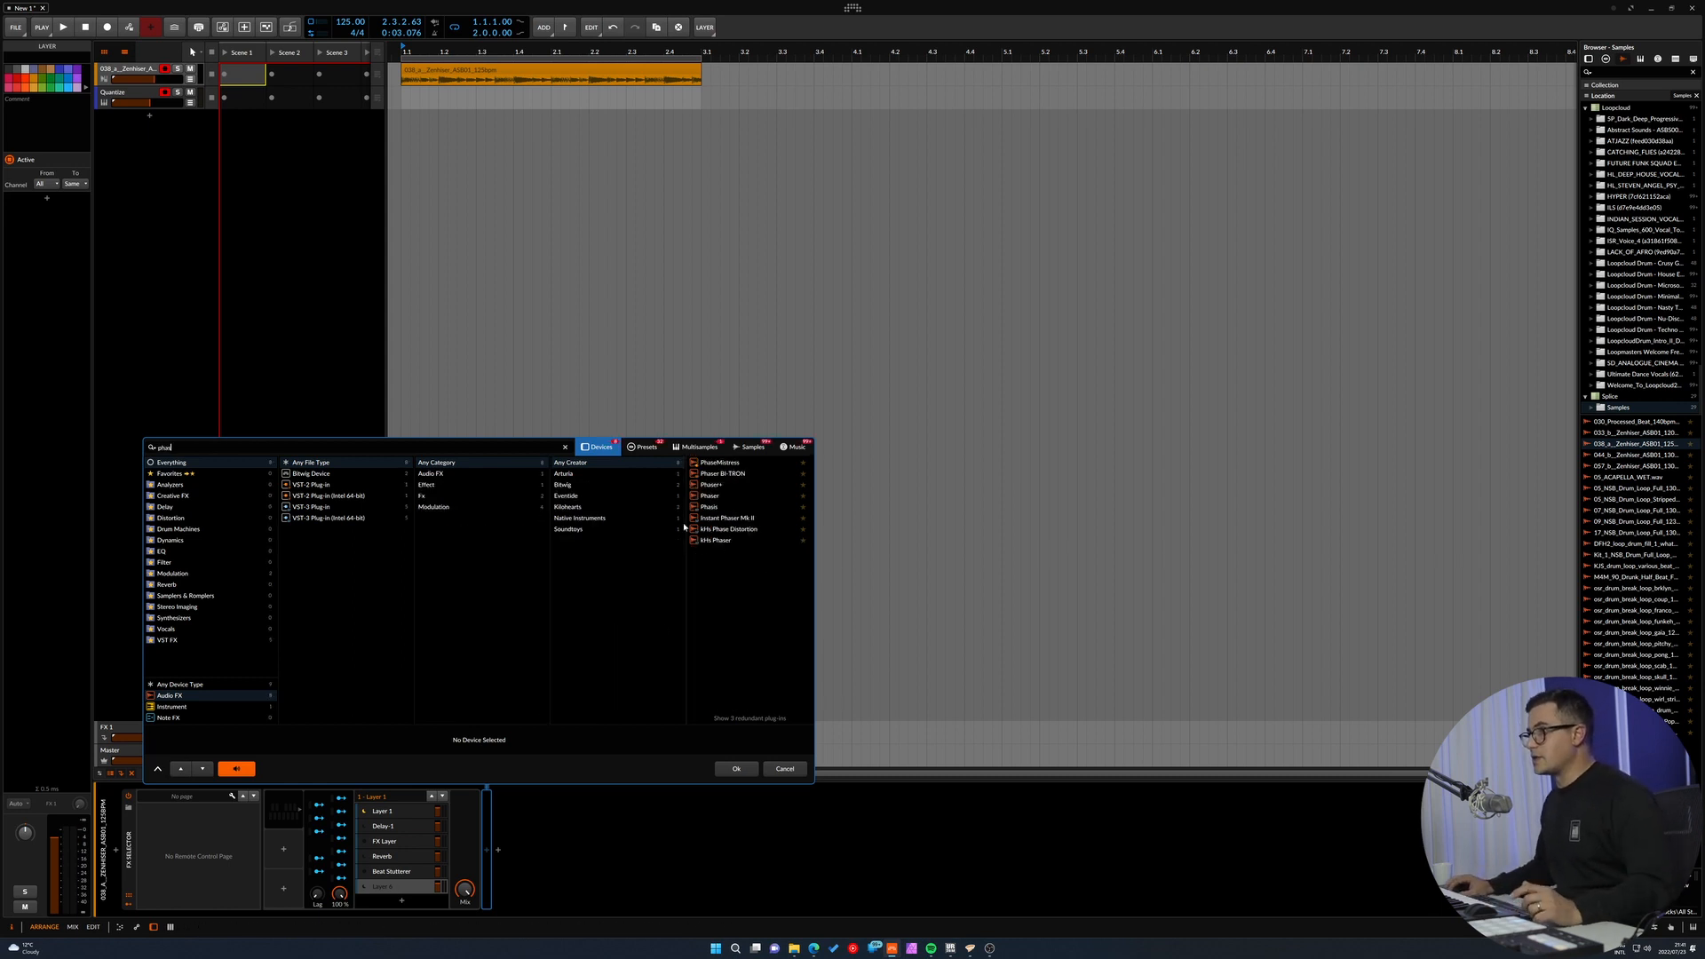
pyautogui.doubleClick(709, 486)
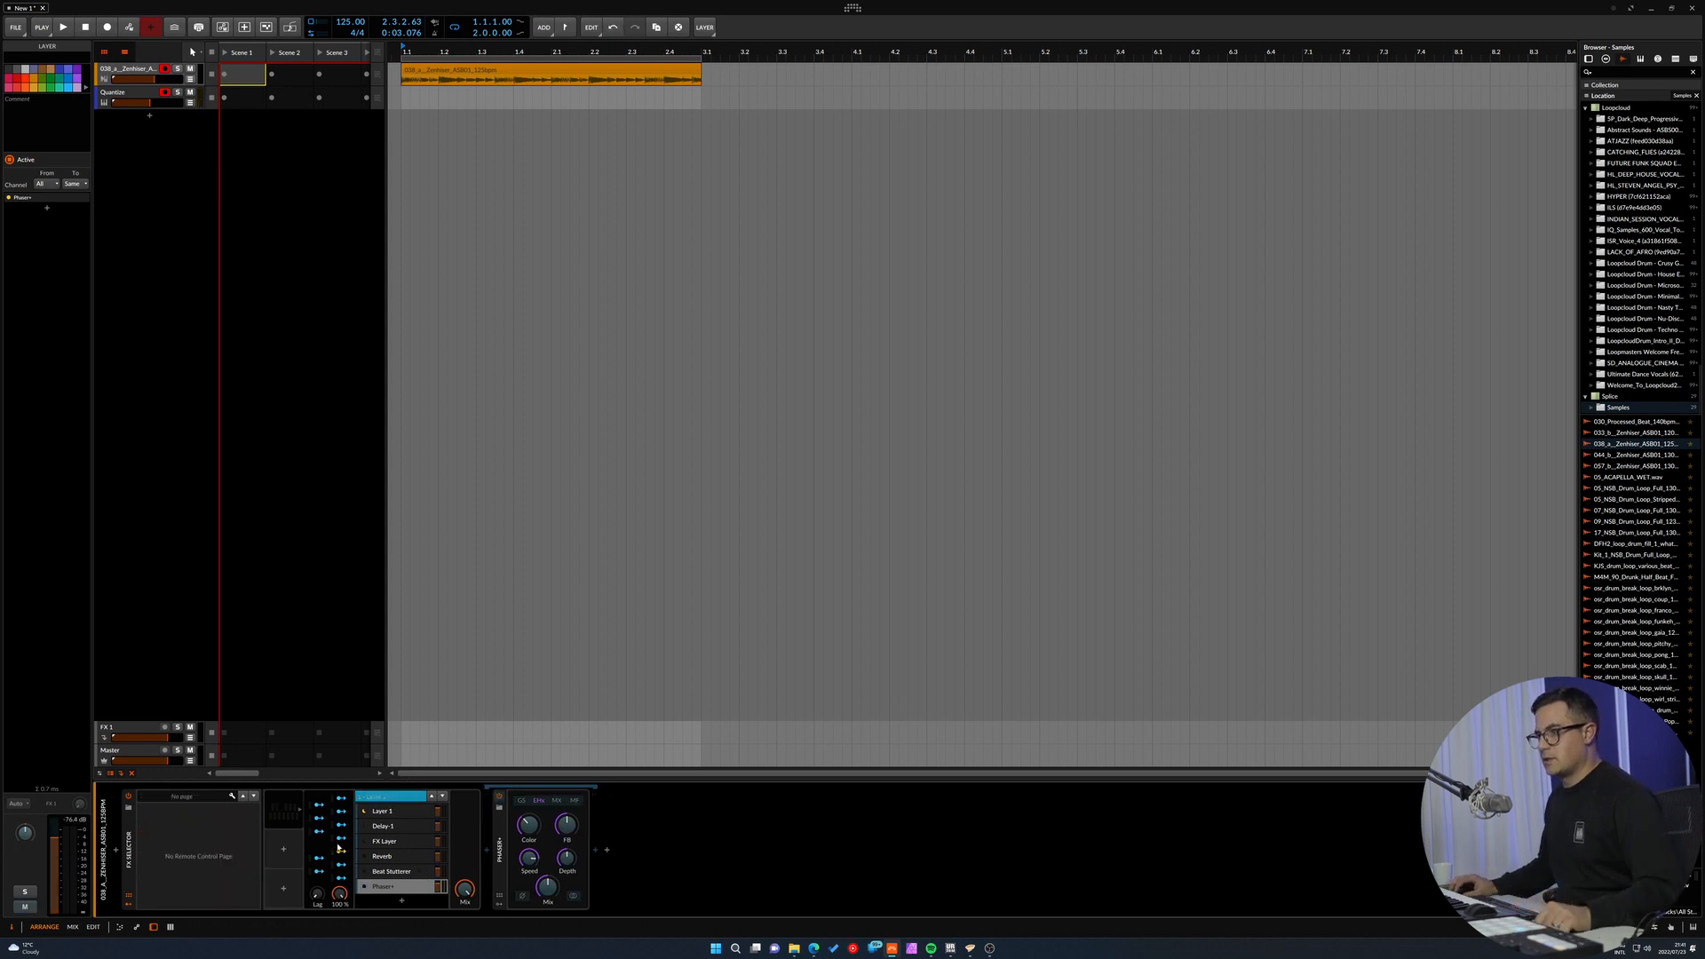
# Add a seventh layer to the FX Selector containing the Comb device, and select that device.
pyautogui.click(403, 902)
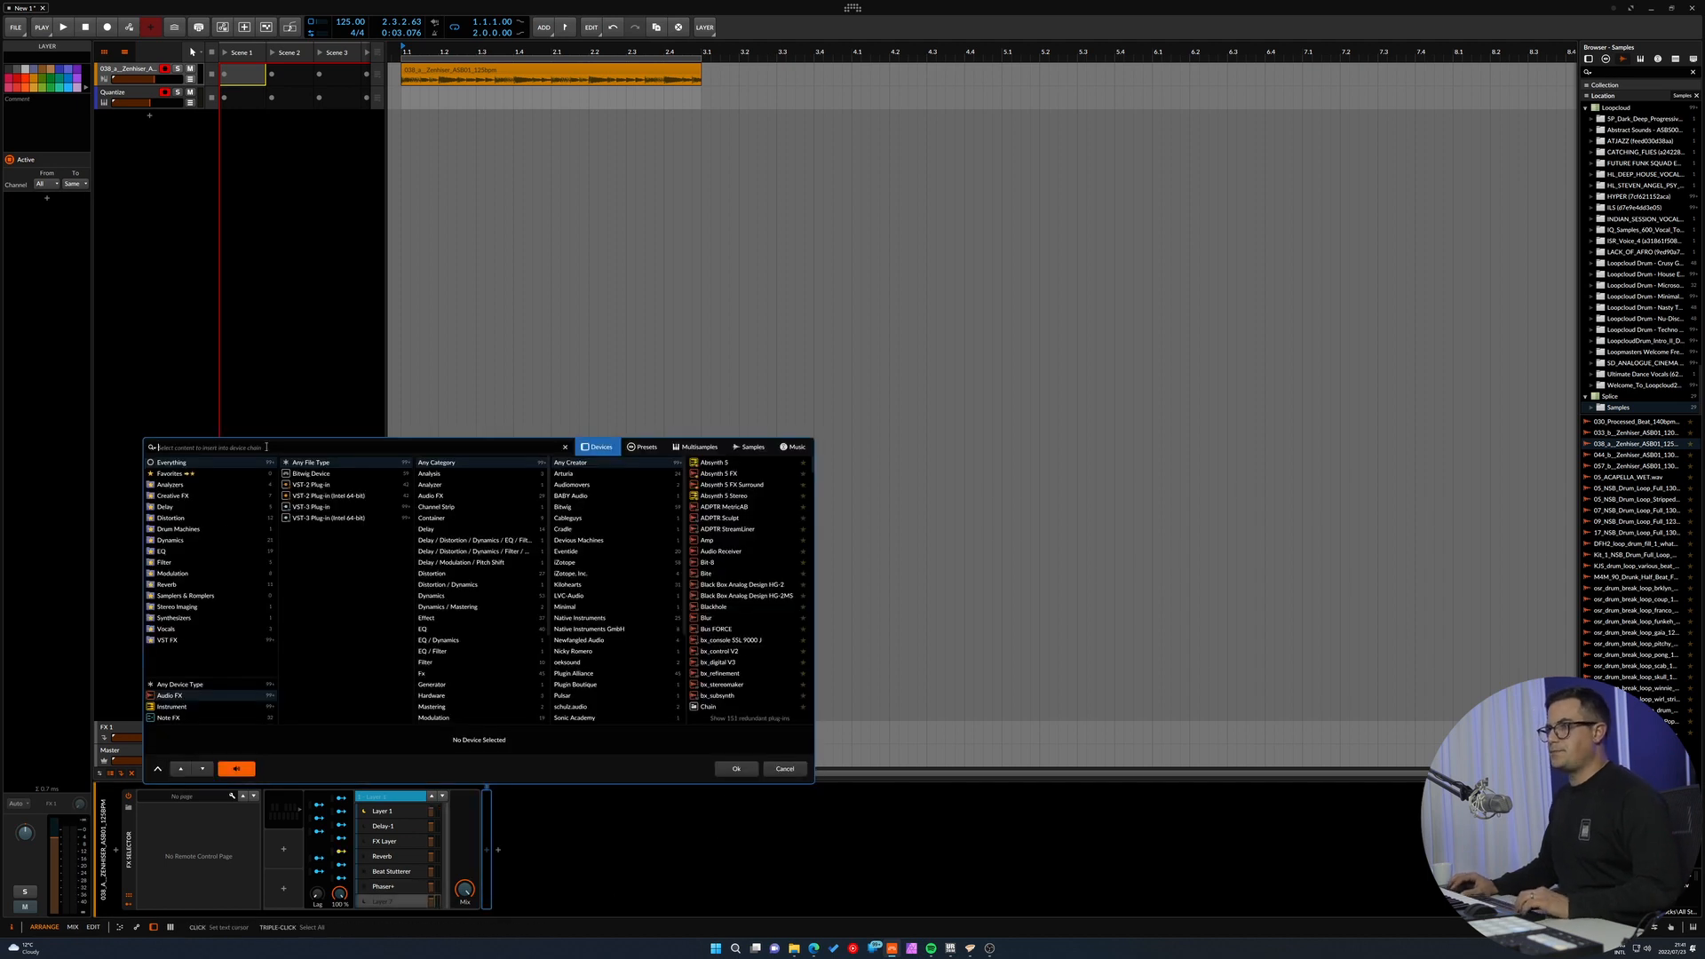
pyautogui.write('com')
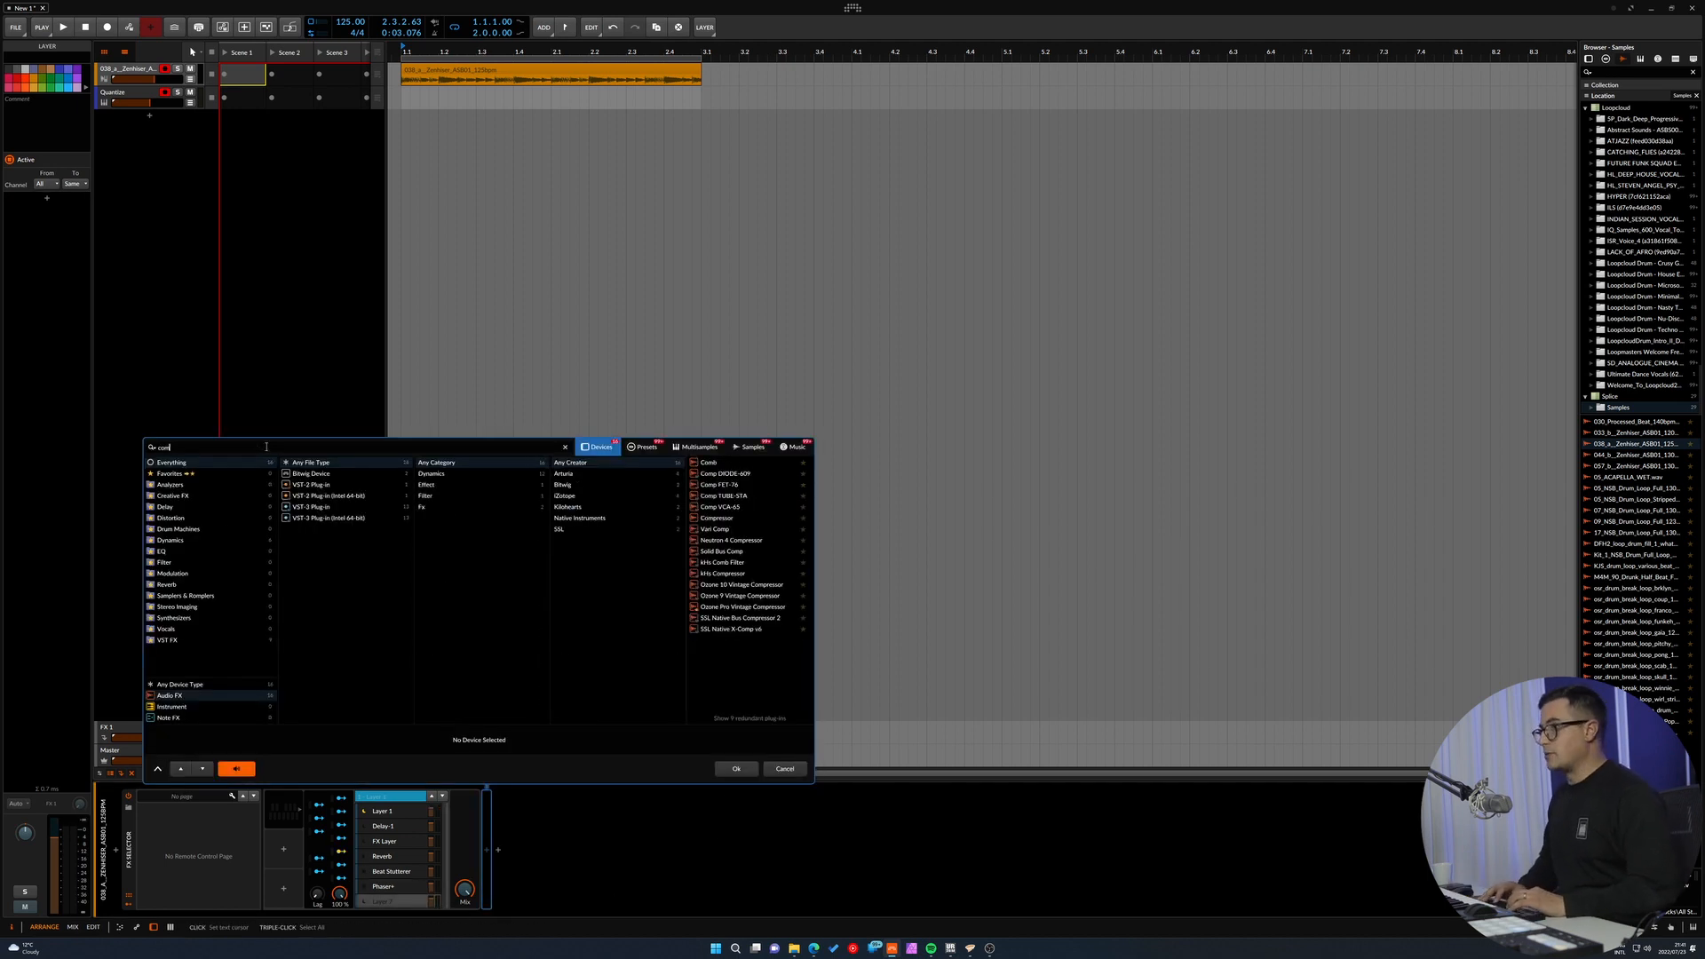
pyautogui.press('Down')
pyautogui.press('Return')
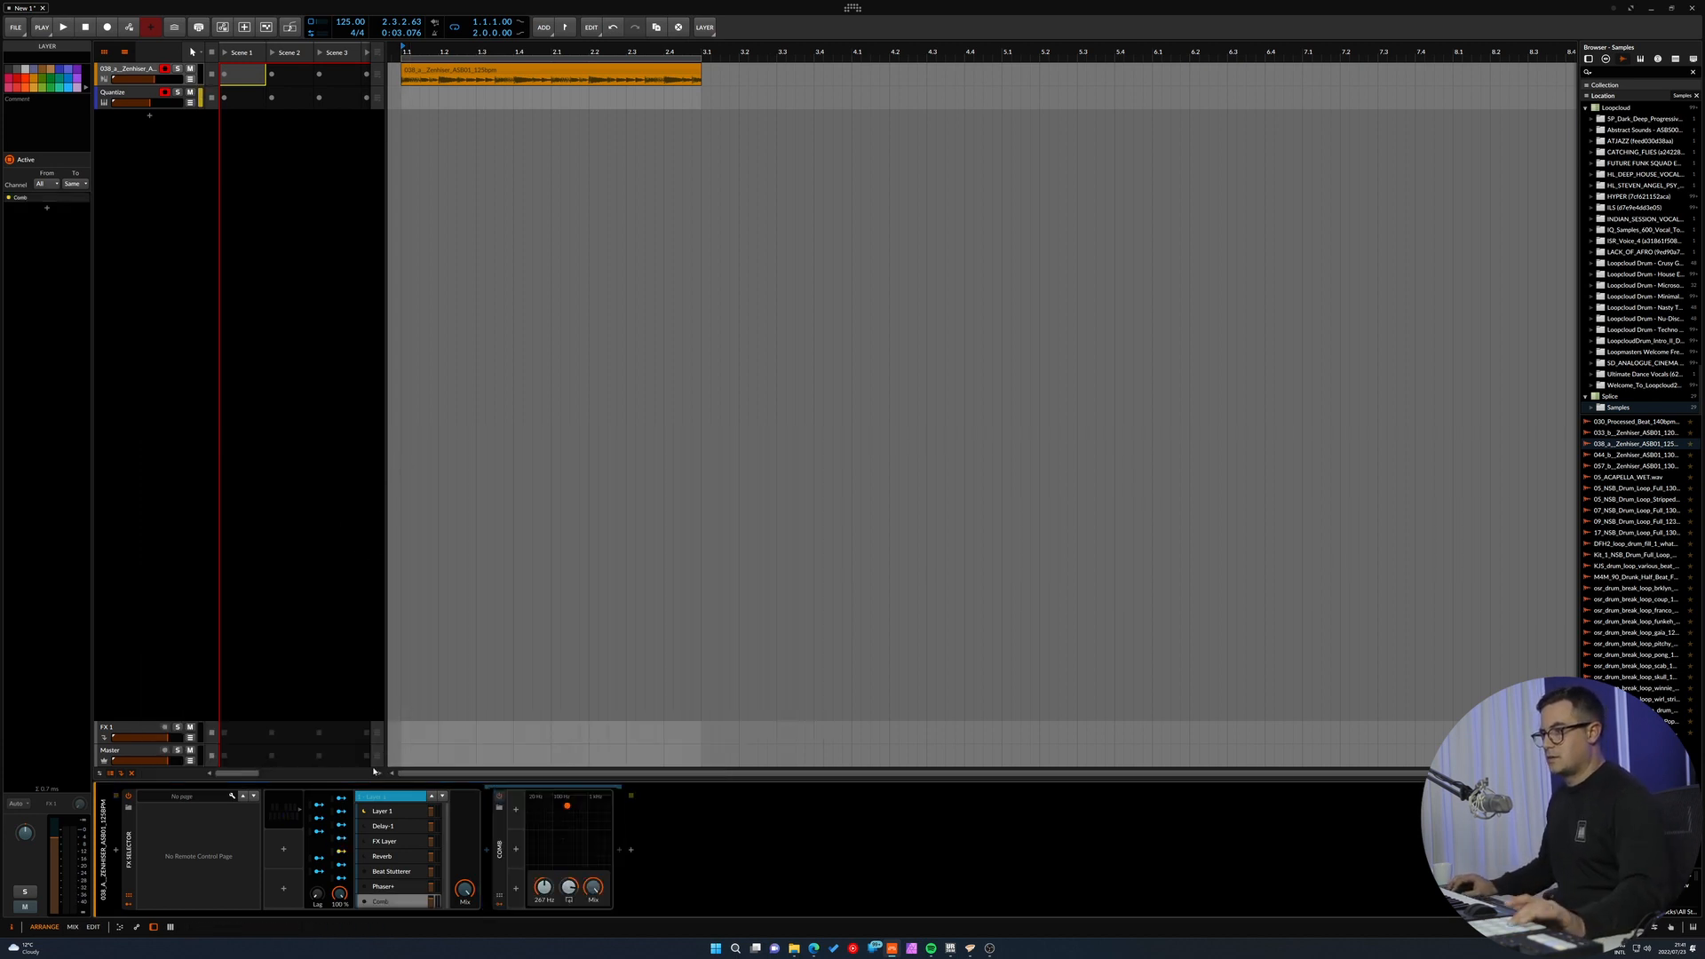
pyautogui.click(499, 863)
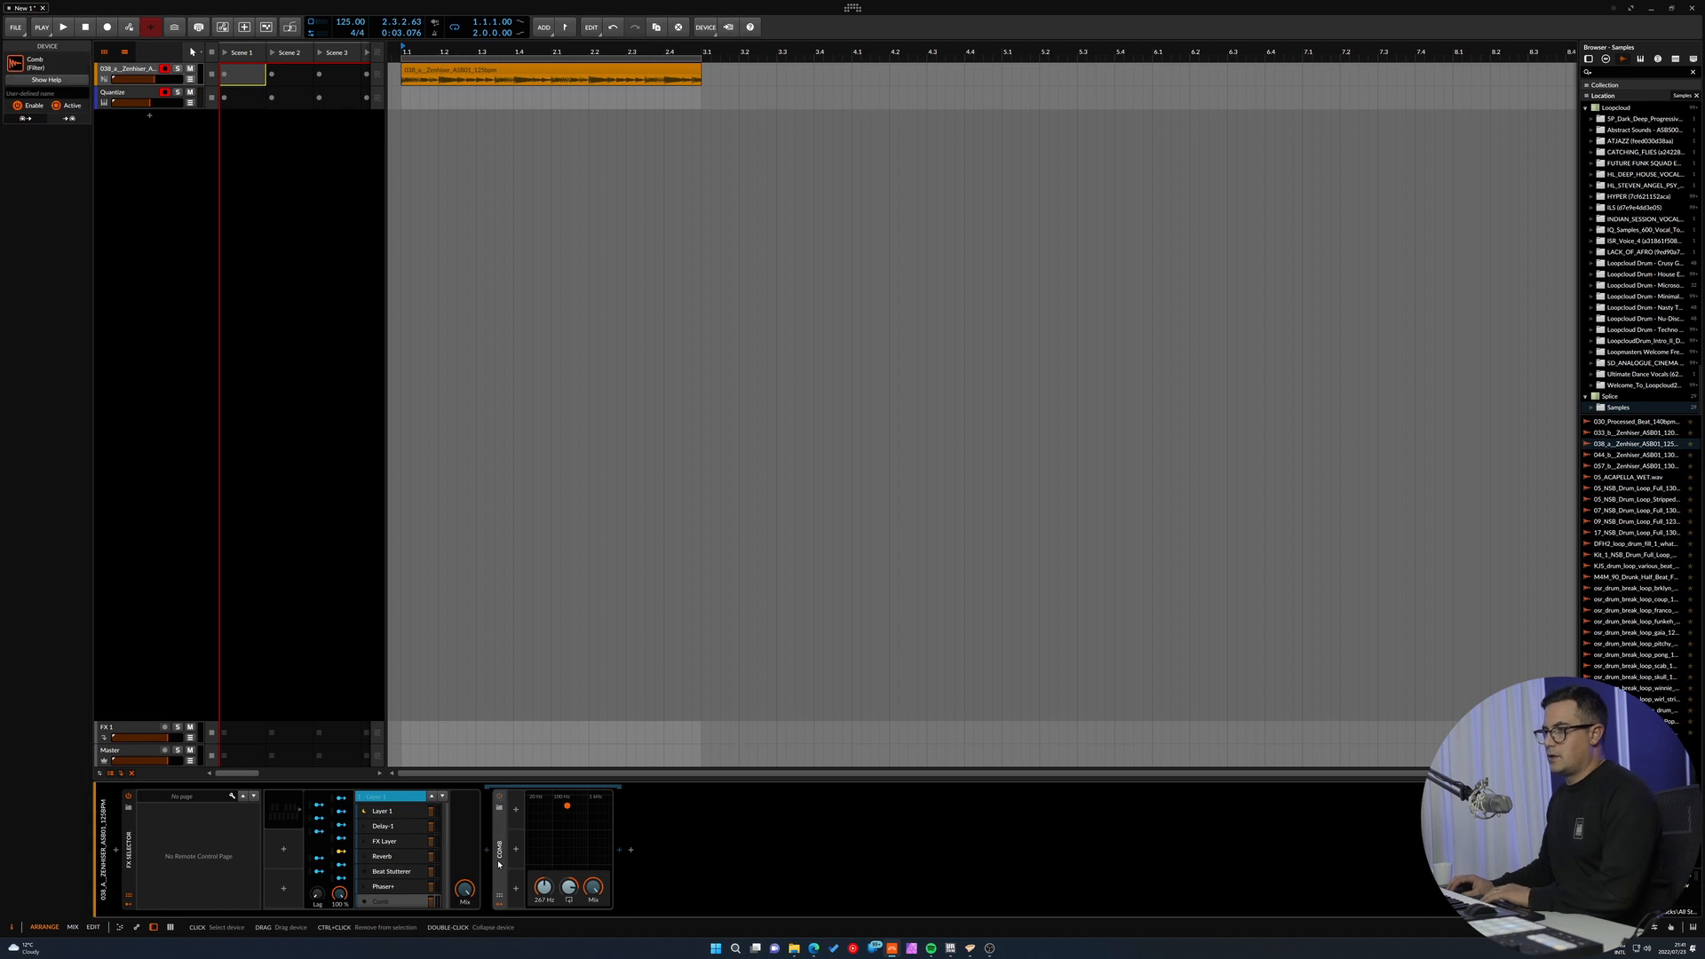
# Replace the Comb device in the FX Selector's seventh layer with a single Bitwig Filter device.
pyautogui.press('Delete')
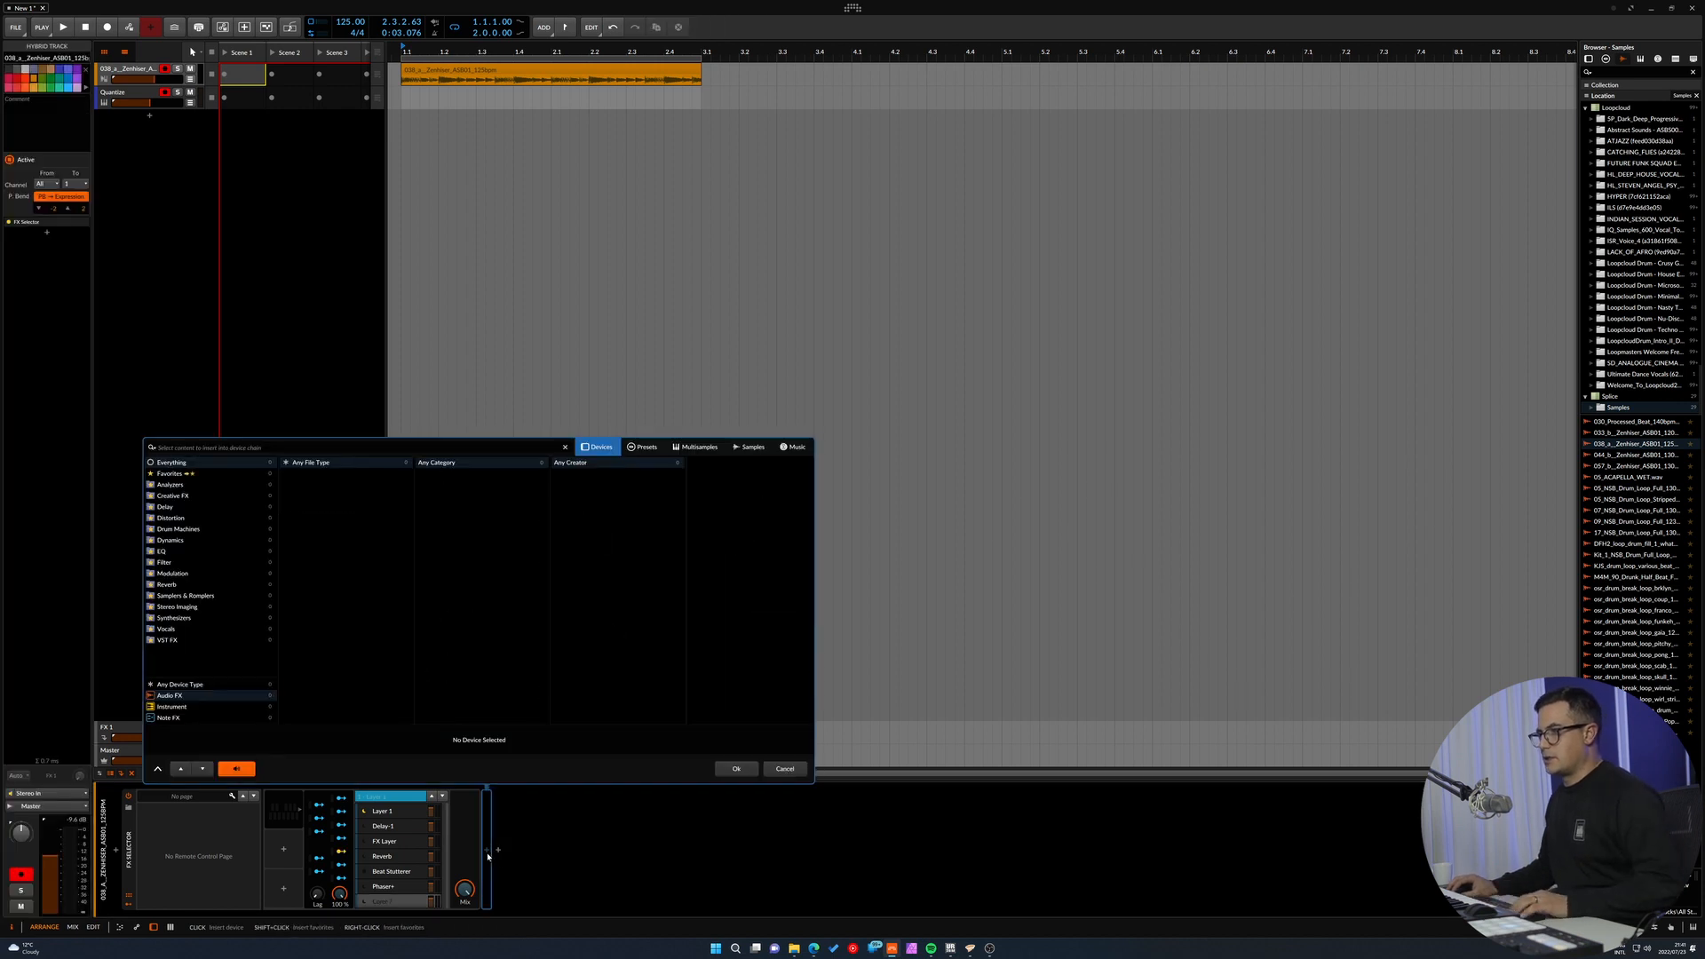
pyautogui.click(487, 854)
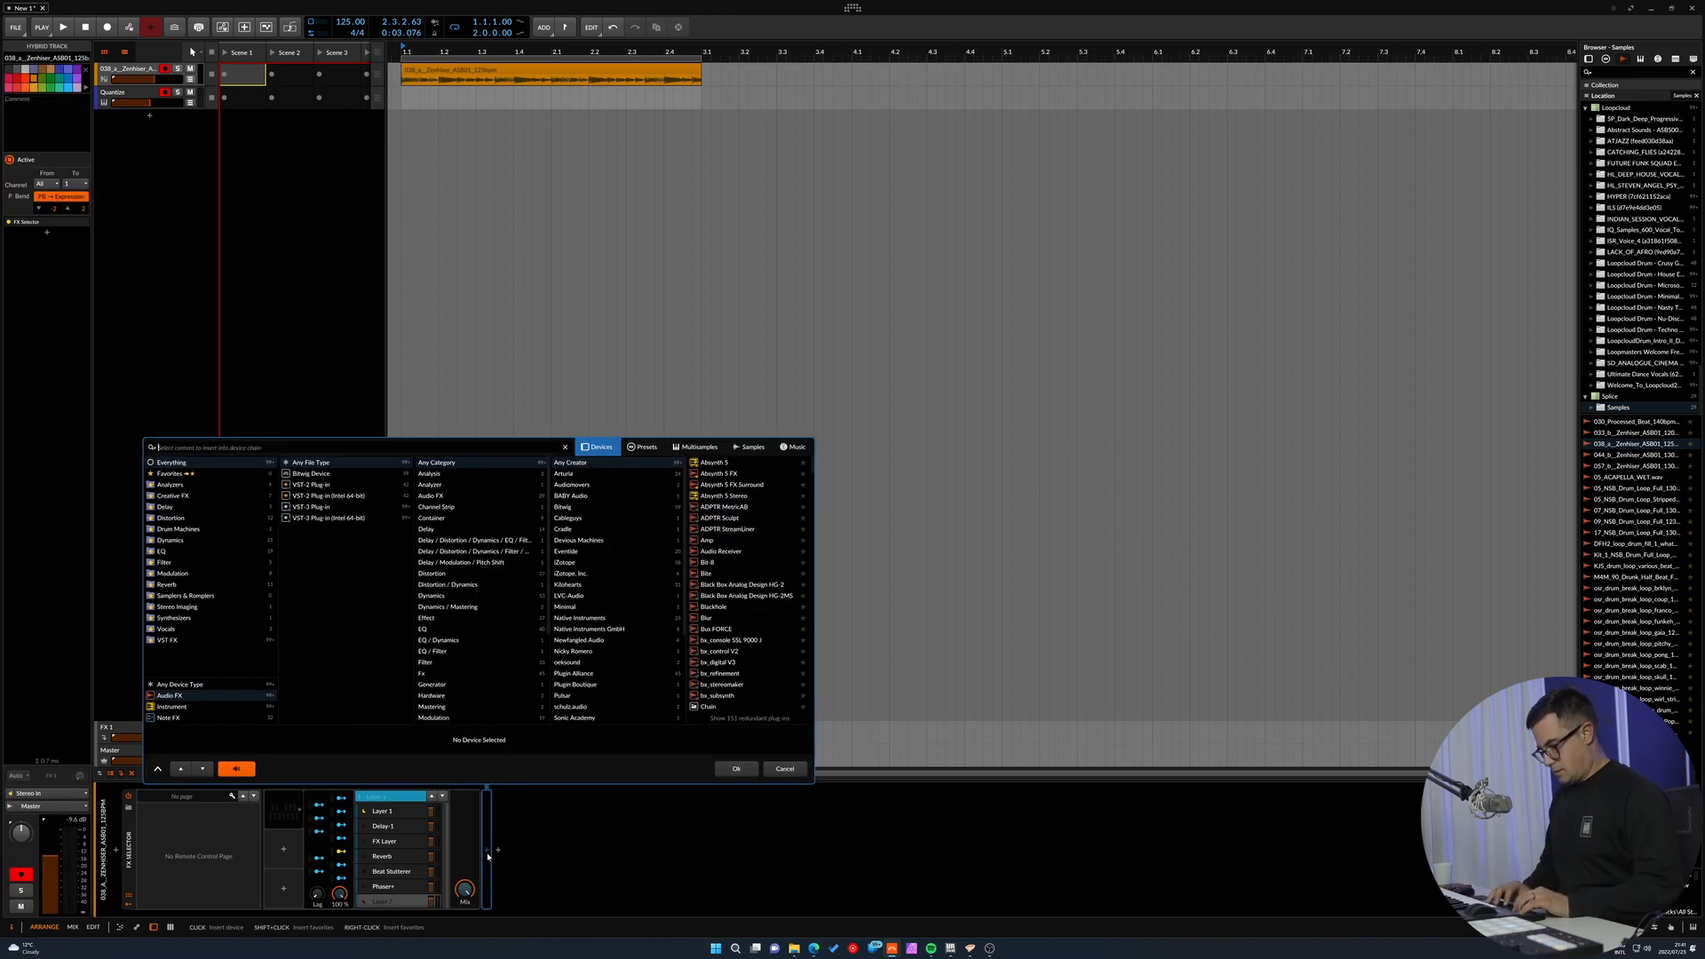
pyautogui.write('filt')
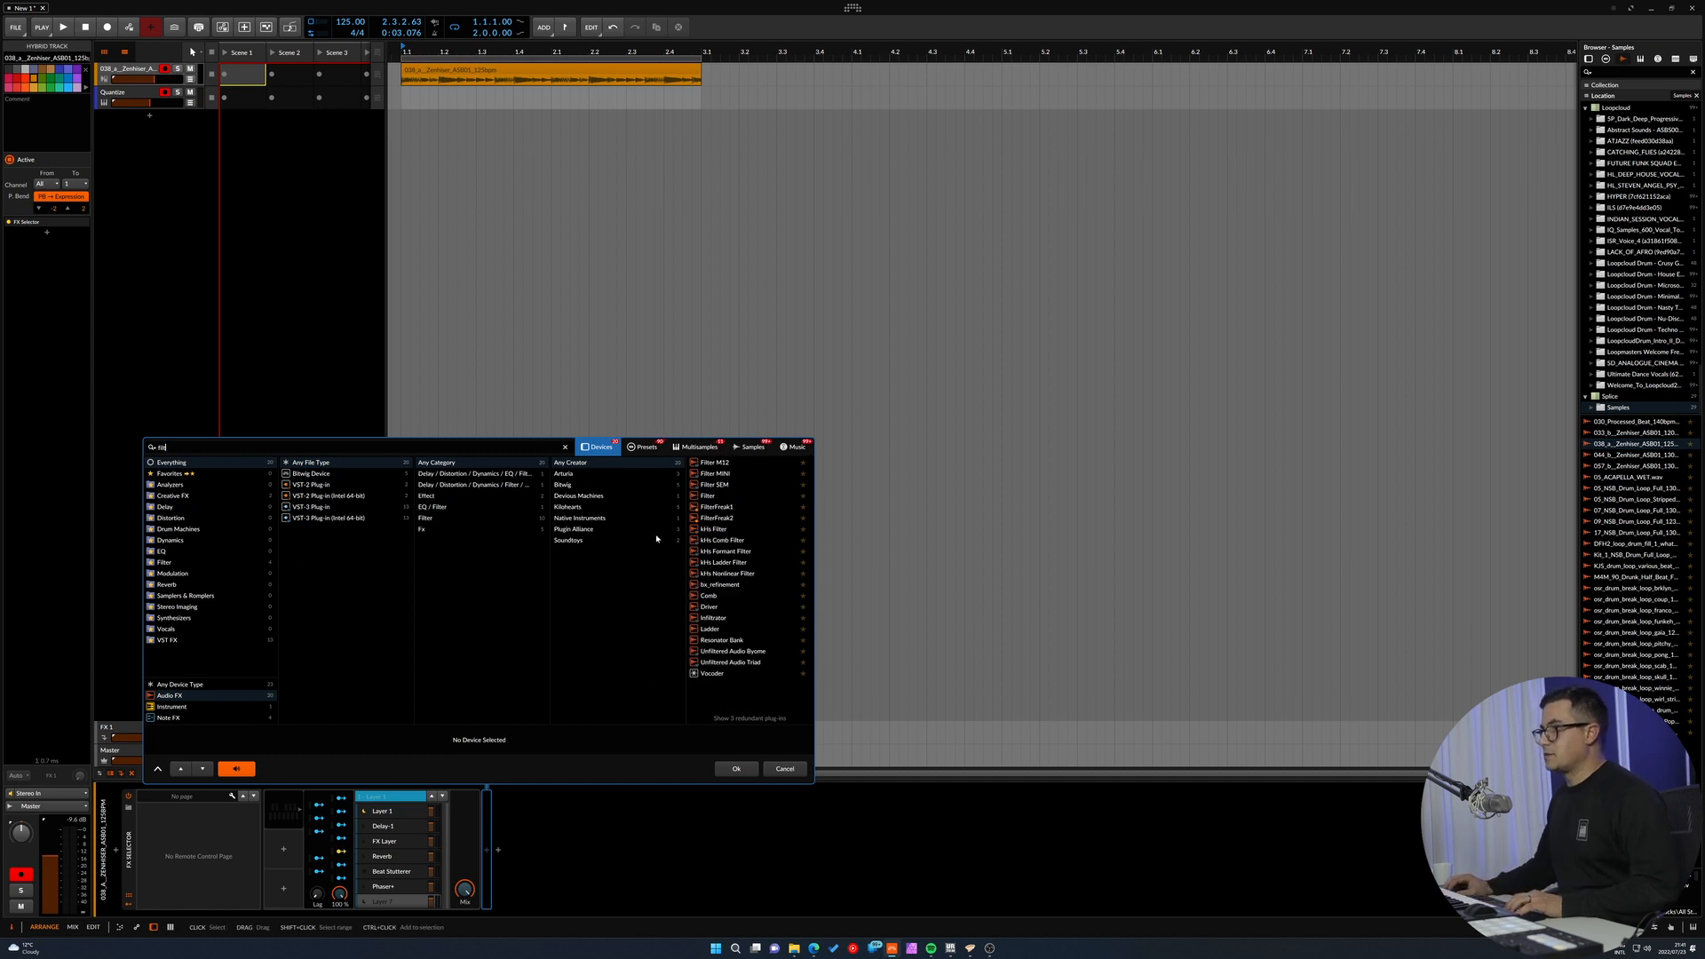
pyautogui.click(710, 497)
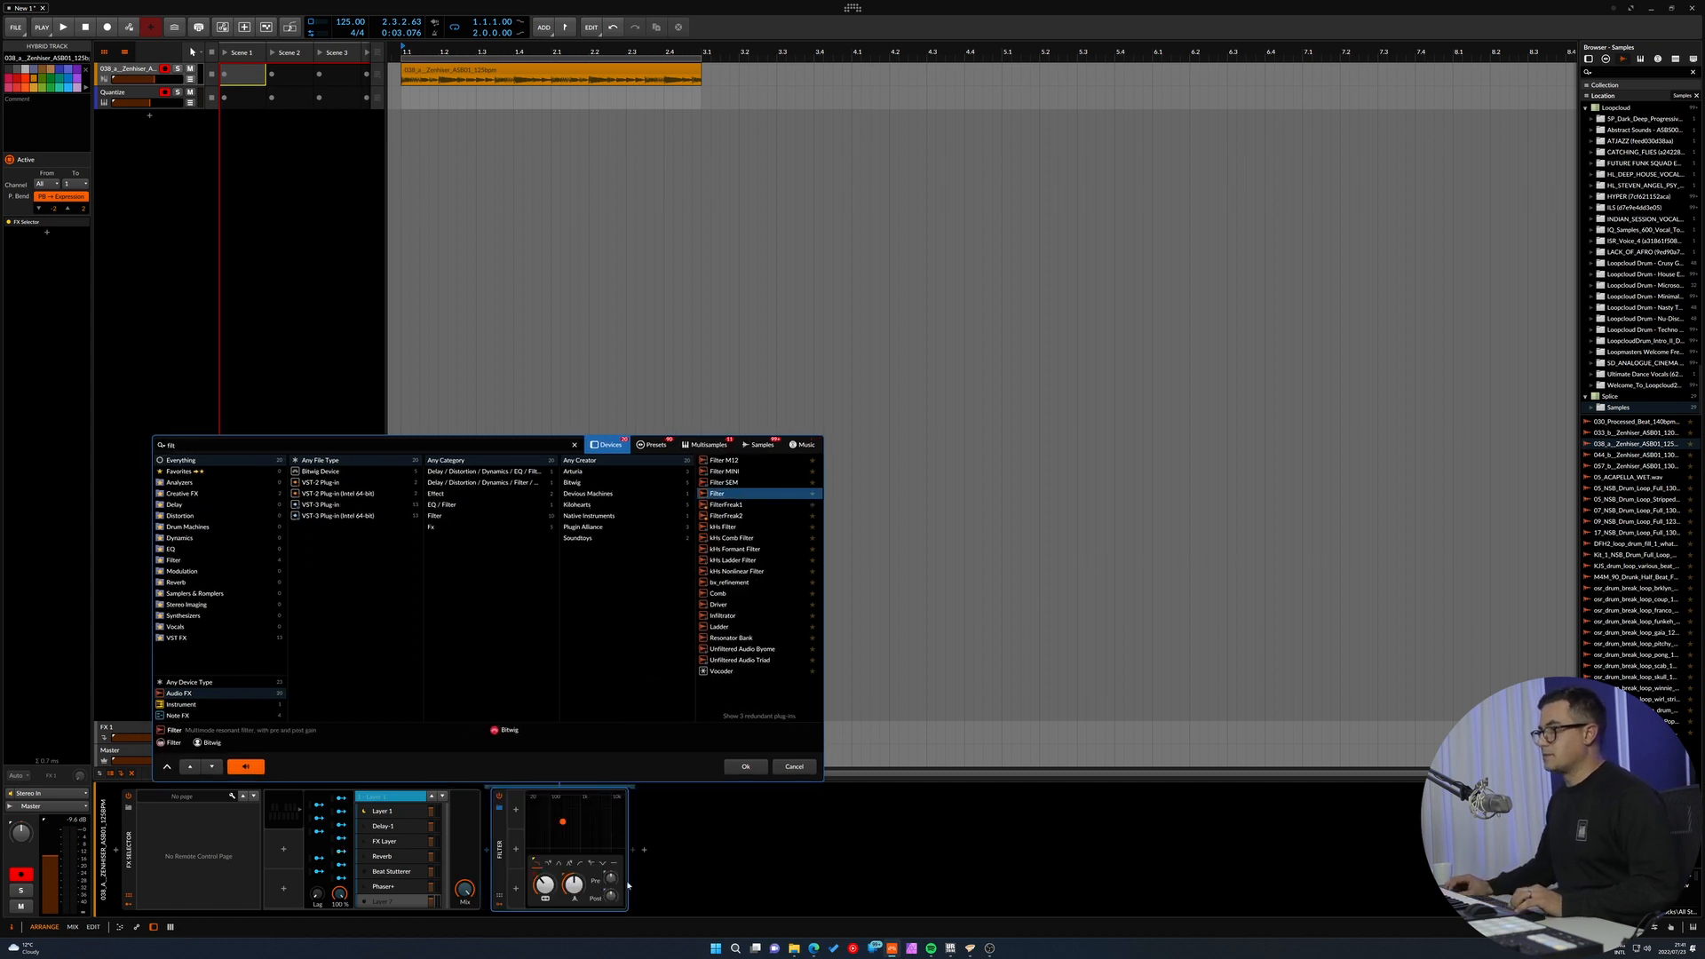
pyautogui.click(739, 769)
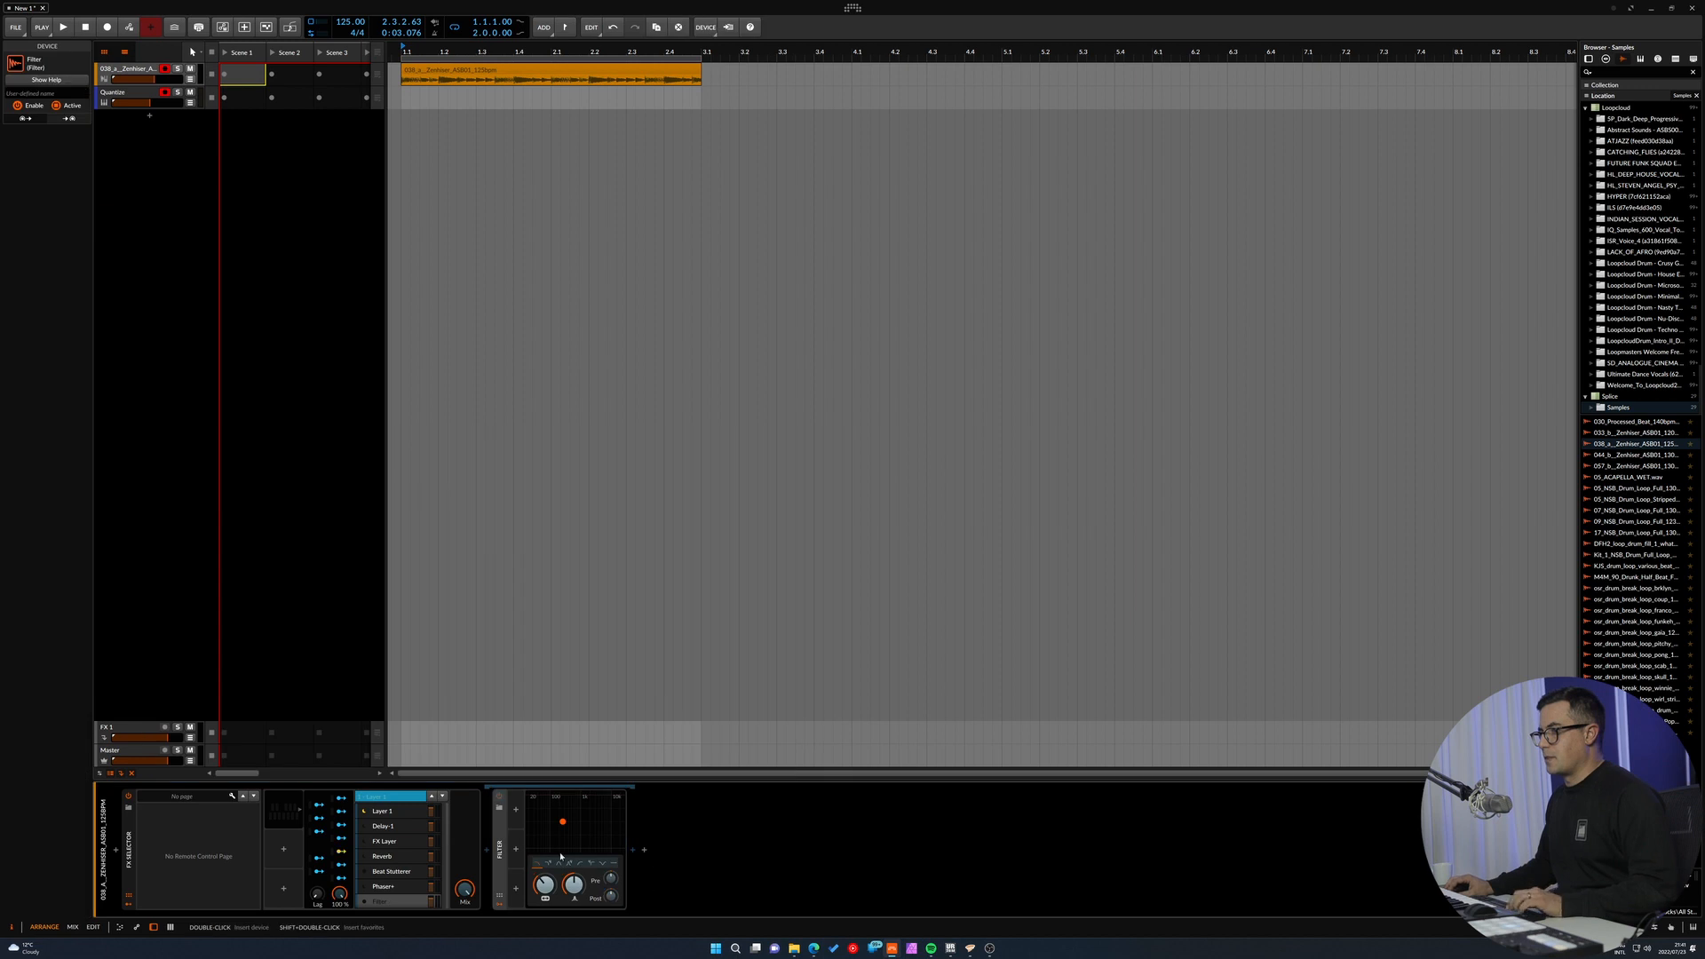
pyautogui.hotkey('ctrl', 'd')
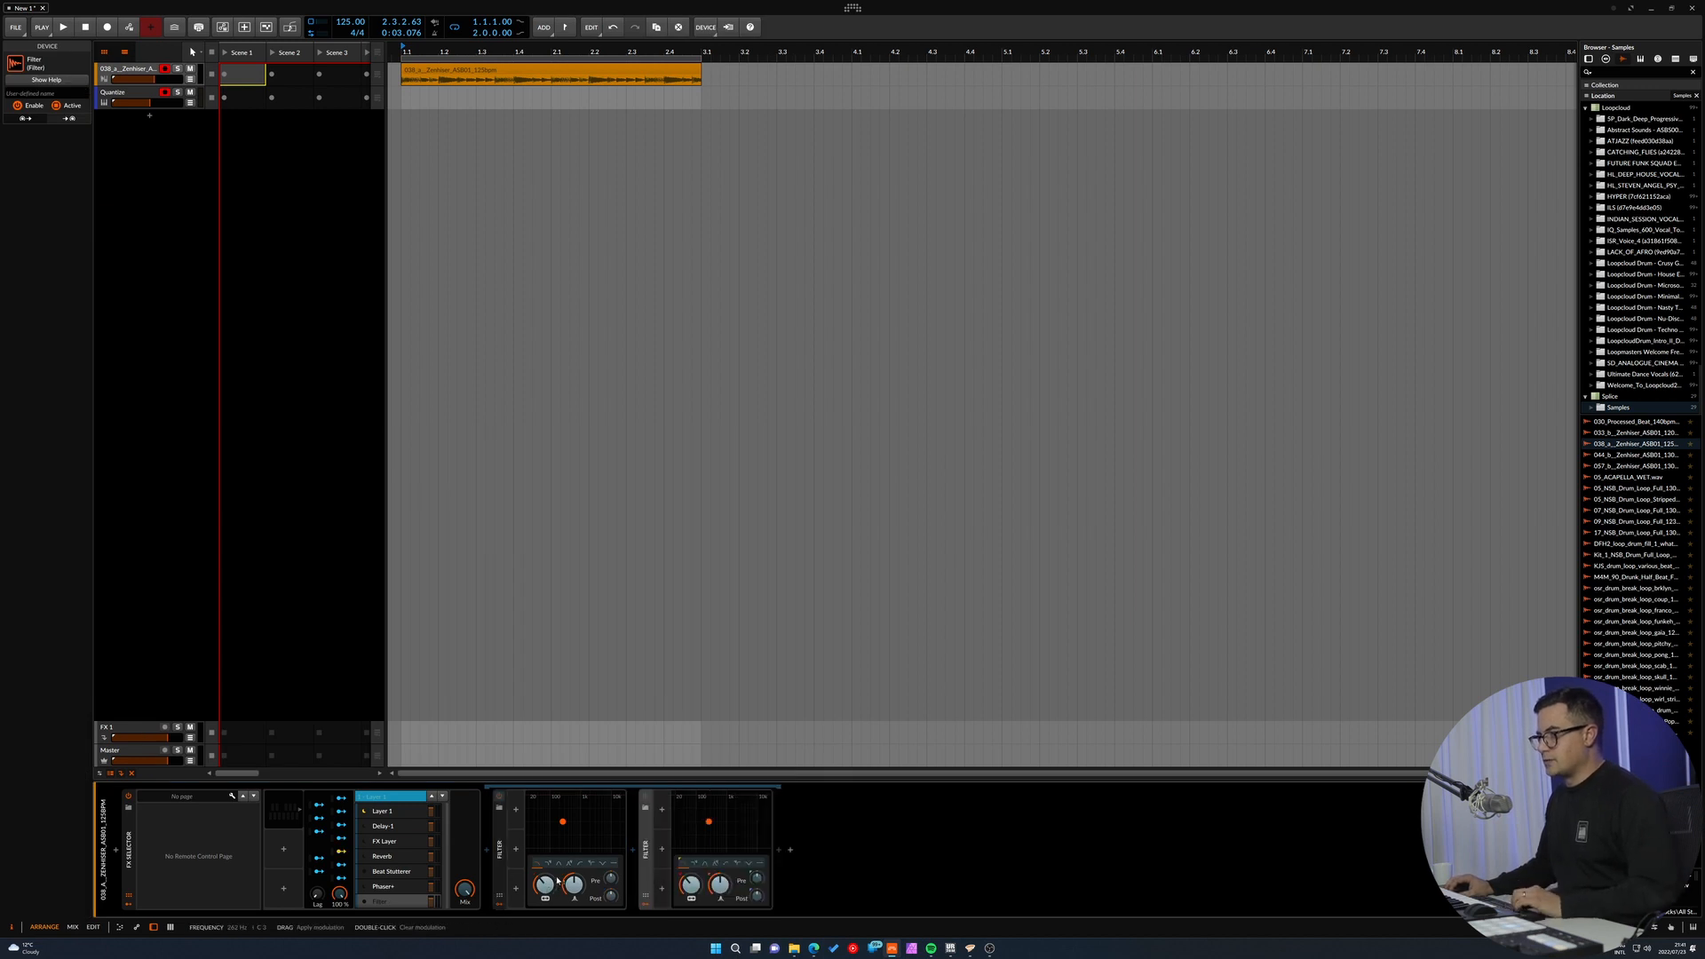
pyautogui.press('Delete')
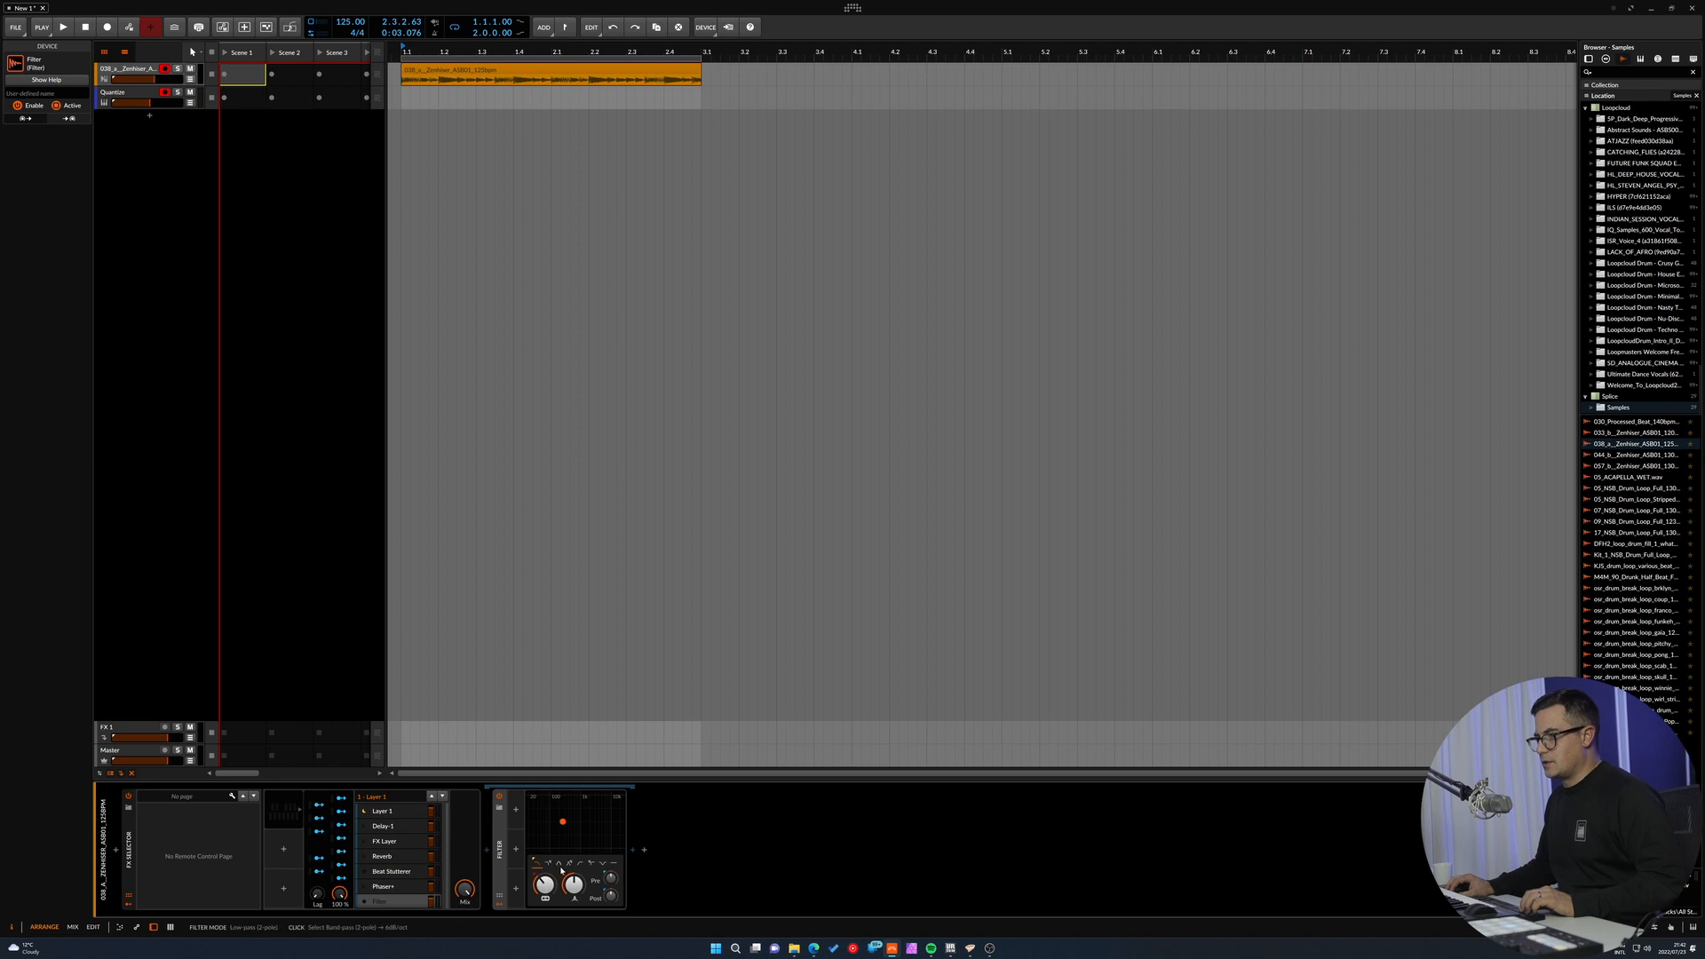
# Modulate the FX Selector's layer index from the Pitch-12 modulator's F note so it switches to the Filter layer during playback.
pyautogui.press('space')
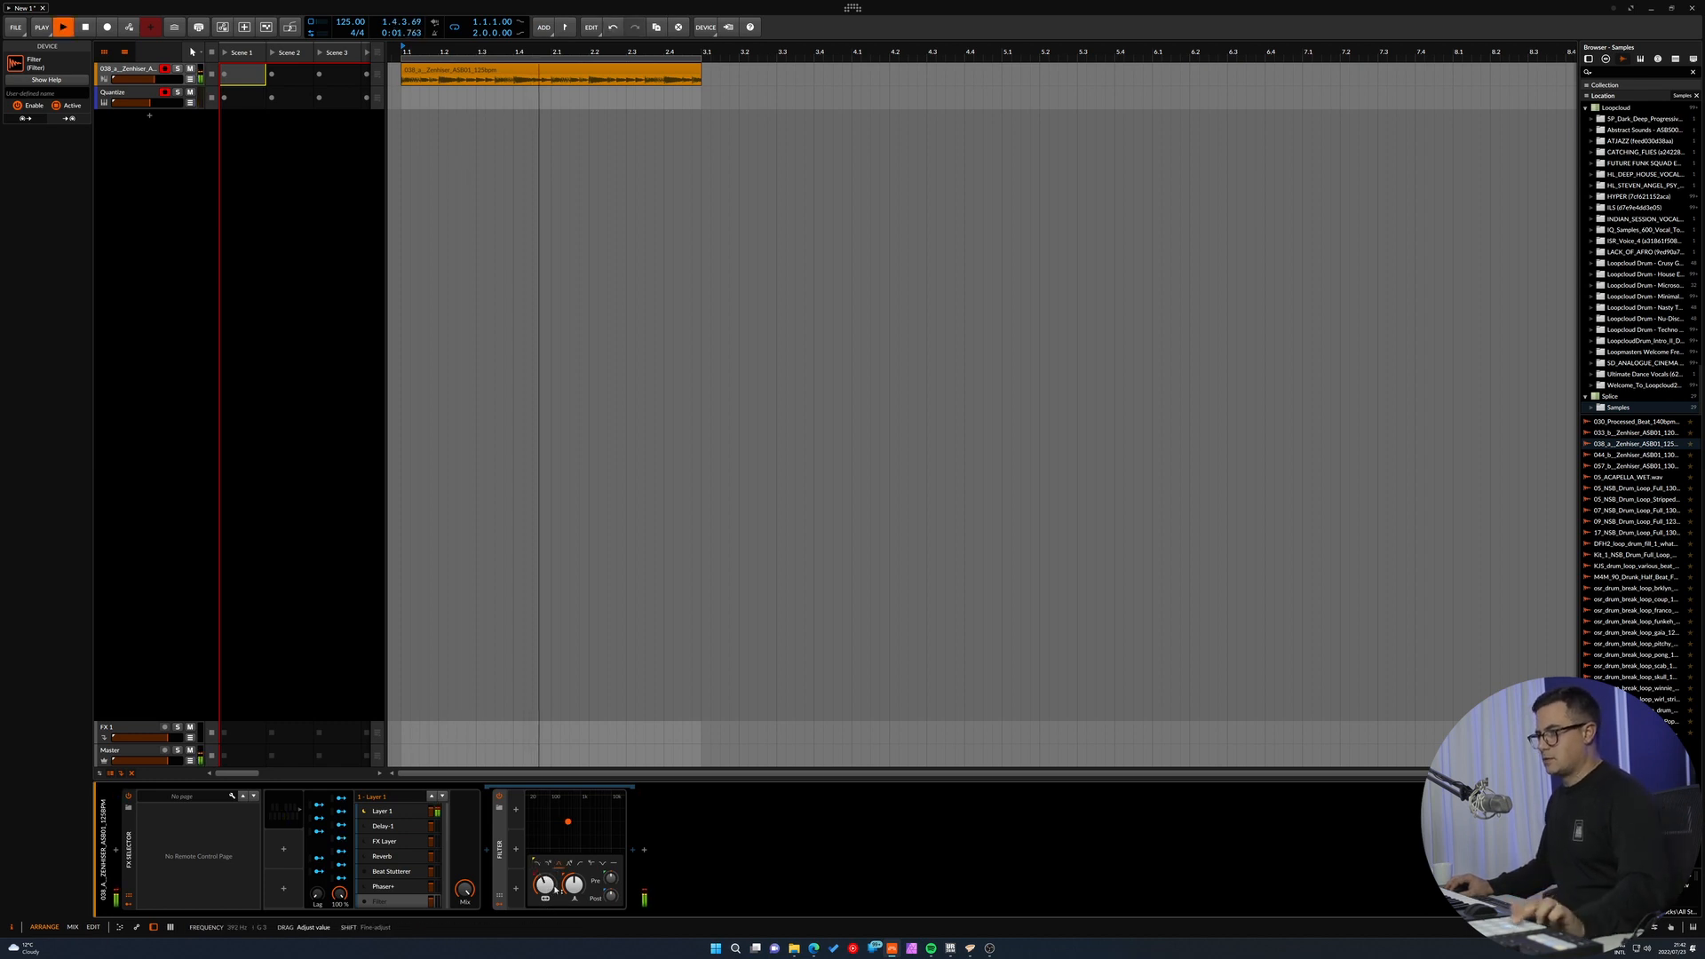
pyautogui.click(343, 840)
pyautogui.moveTo(388, 799); pyautogui.dragTo(374, 778)
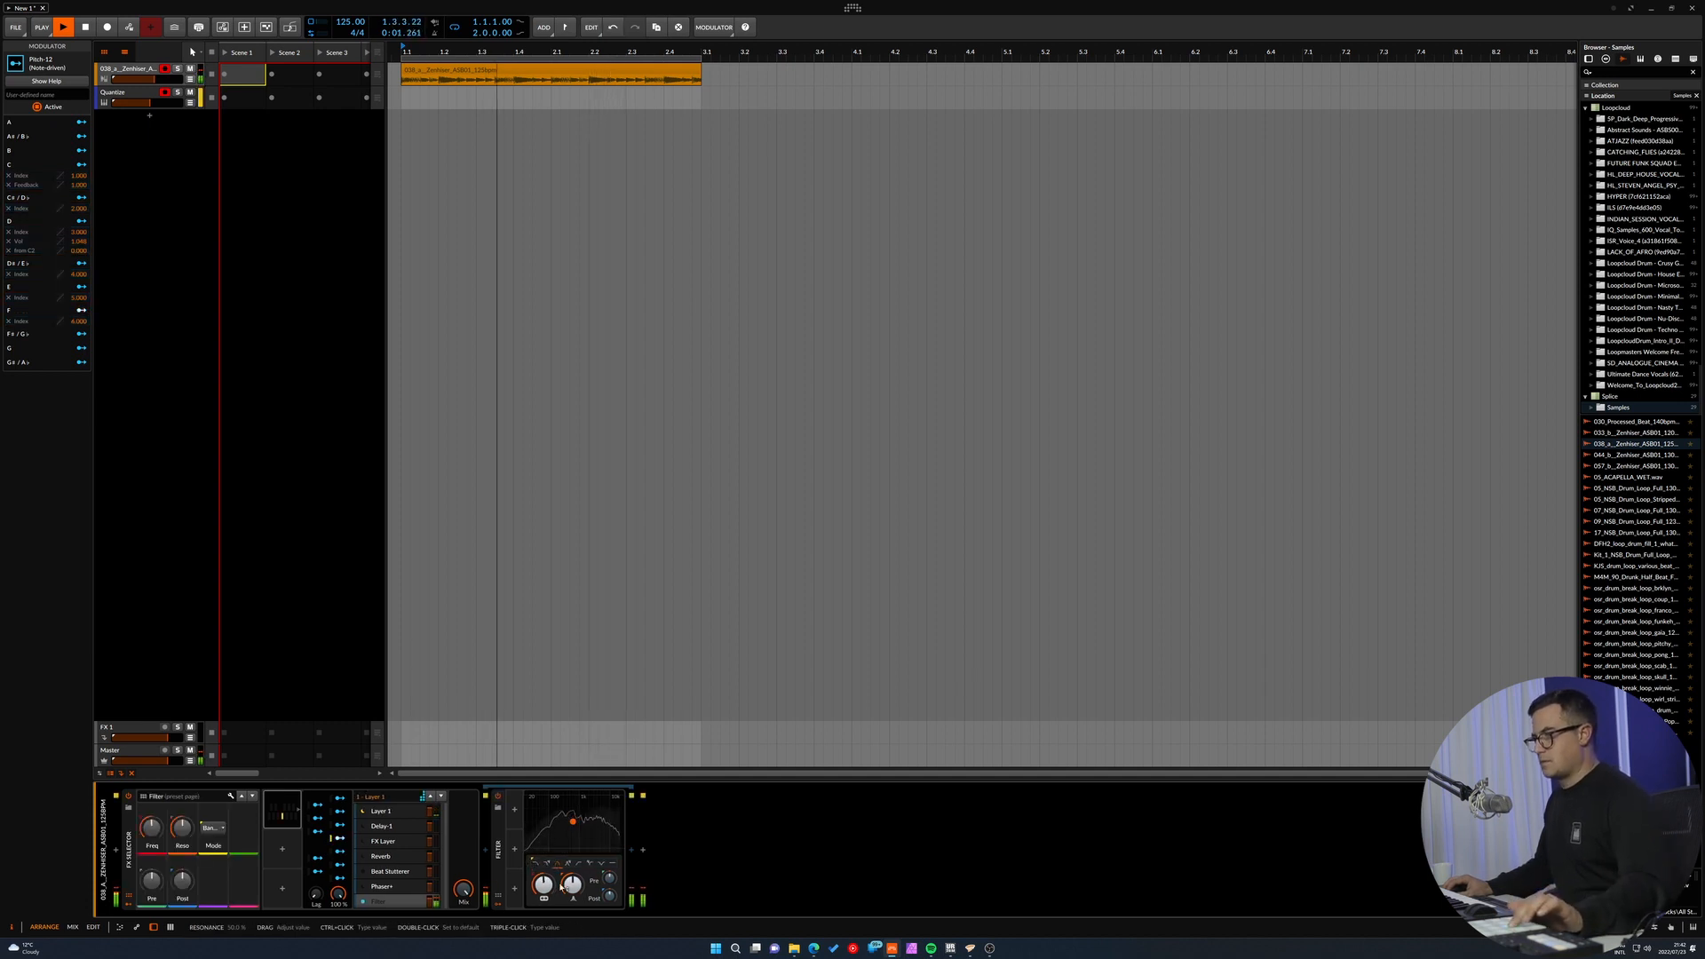
# Add a Saturator device after the Filter in the seventh layer.
pyautogui.click(632, 850)
pyautogui.write('satur')
pyautogui.press('Down')
pyautogui.press('Return')
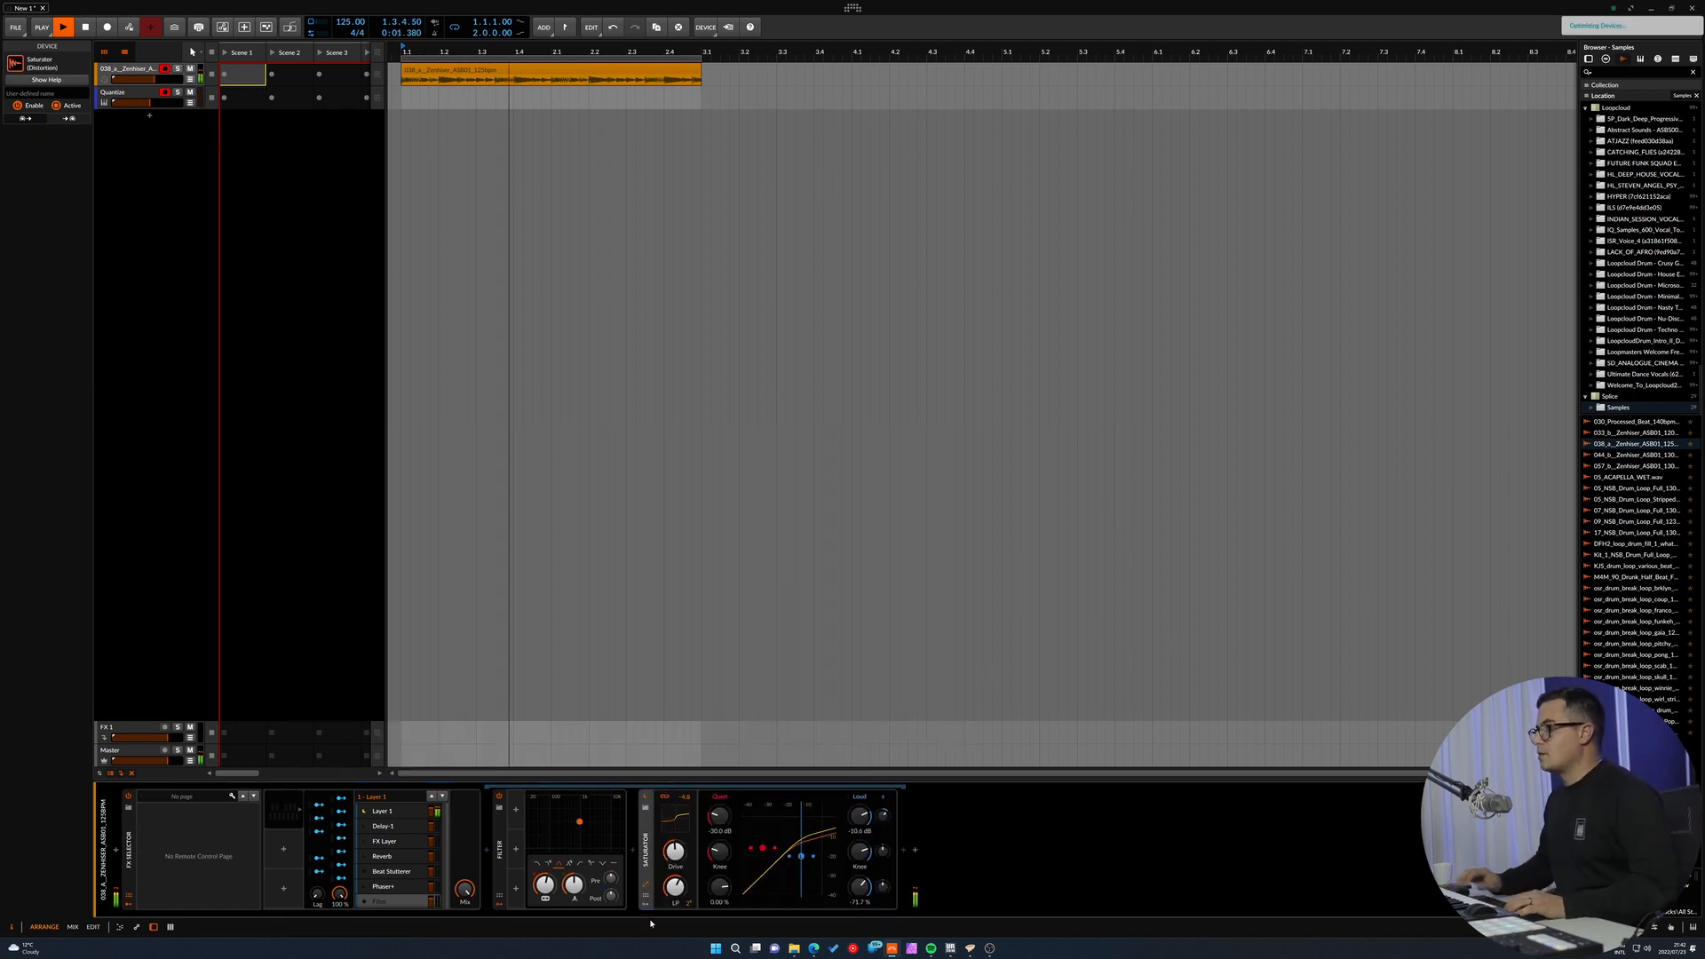
# Move the Saturator ahead of the Filter in the layer's chain and audition the result.
pyautogui.press('space')
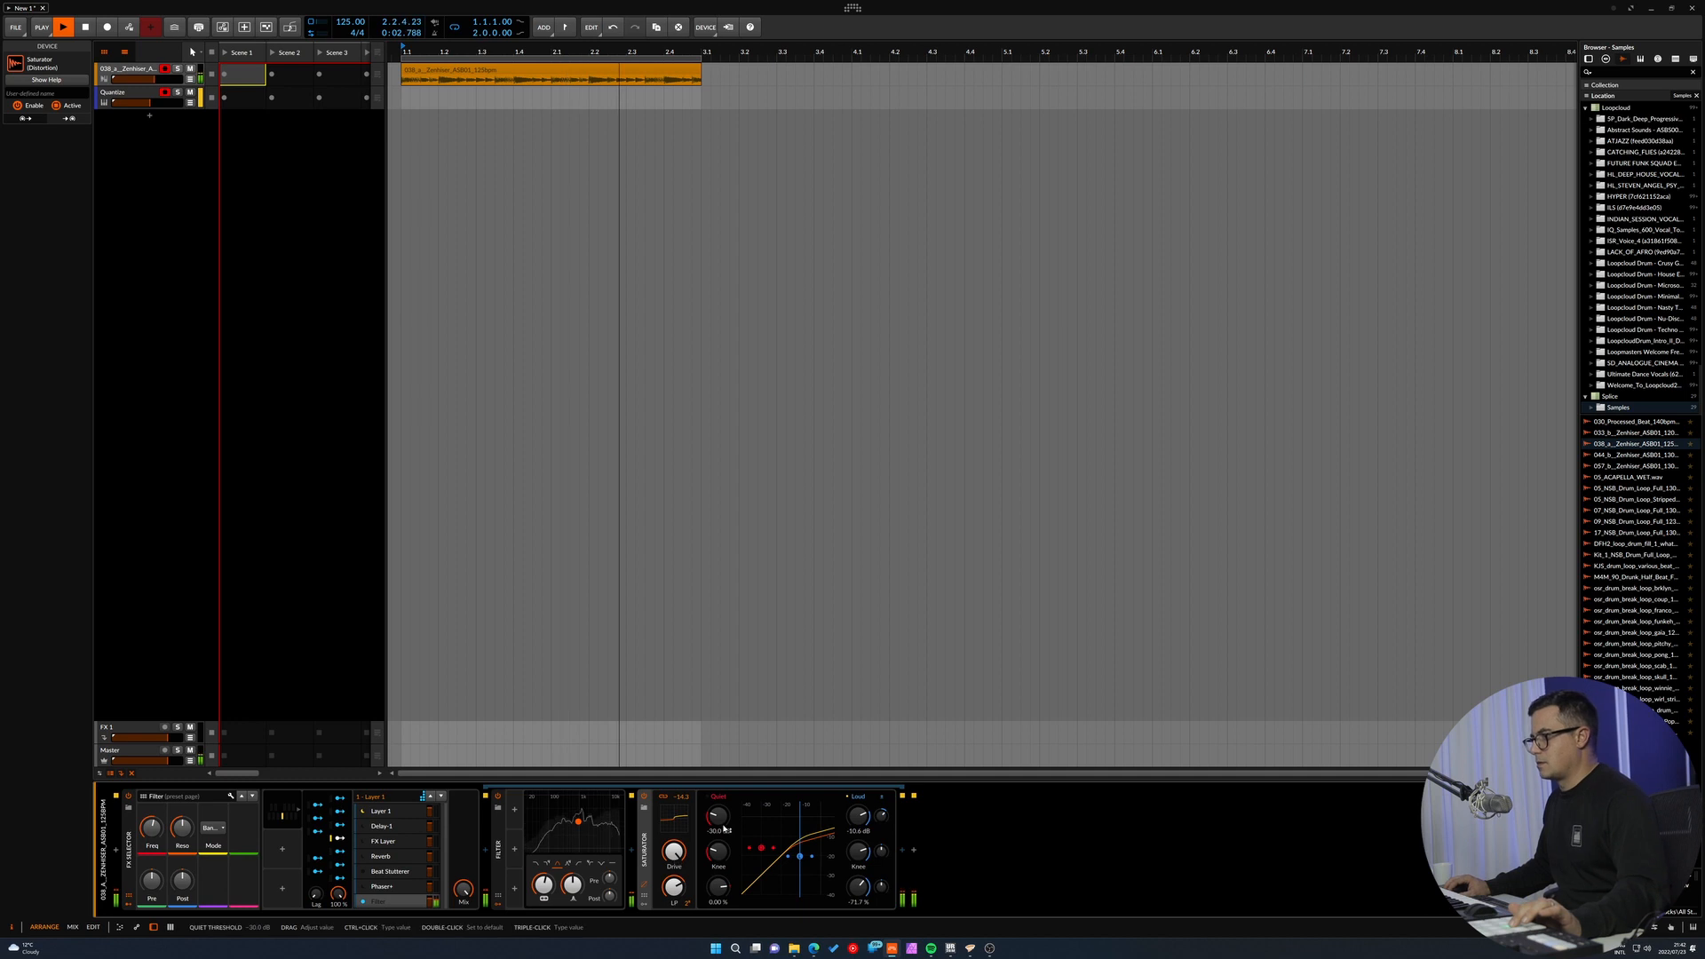
pyautogui.moveTo(643, 858); pyautogui.dragTo(488, 854)
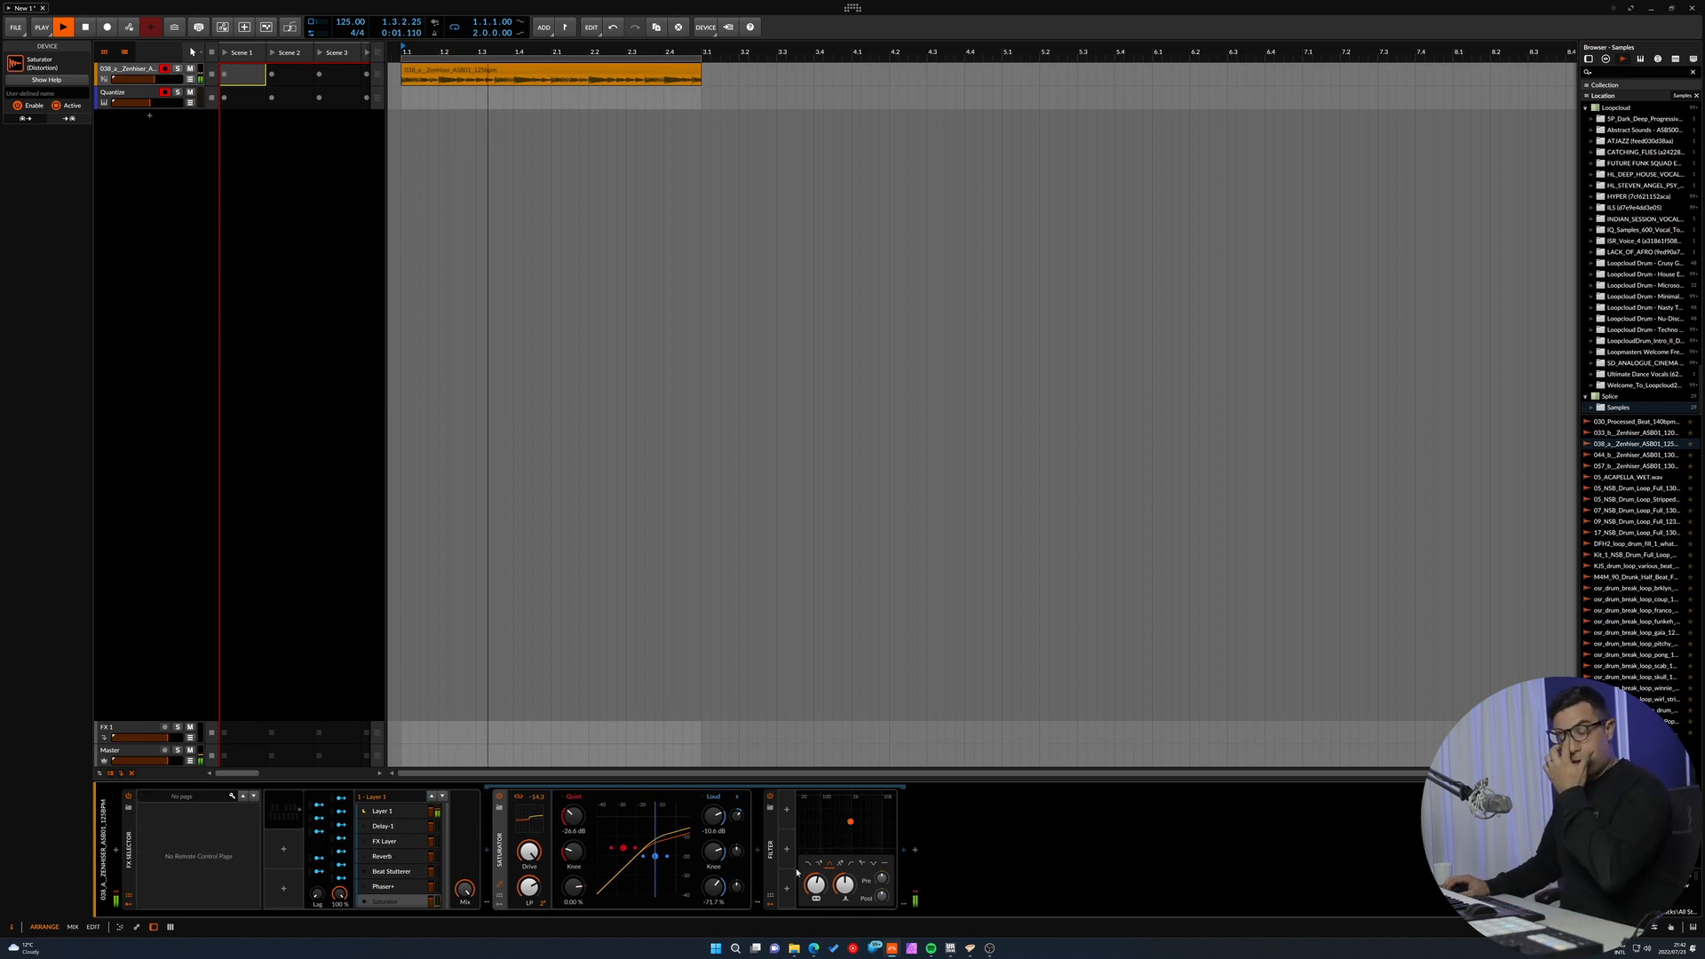
pyautogui.press('space')
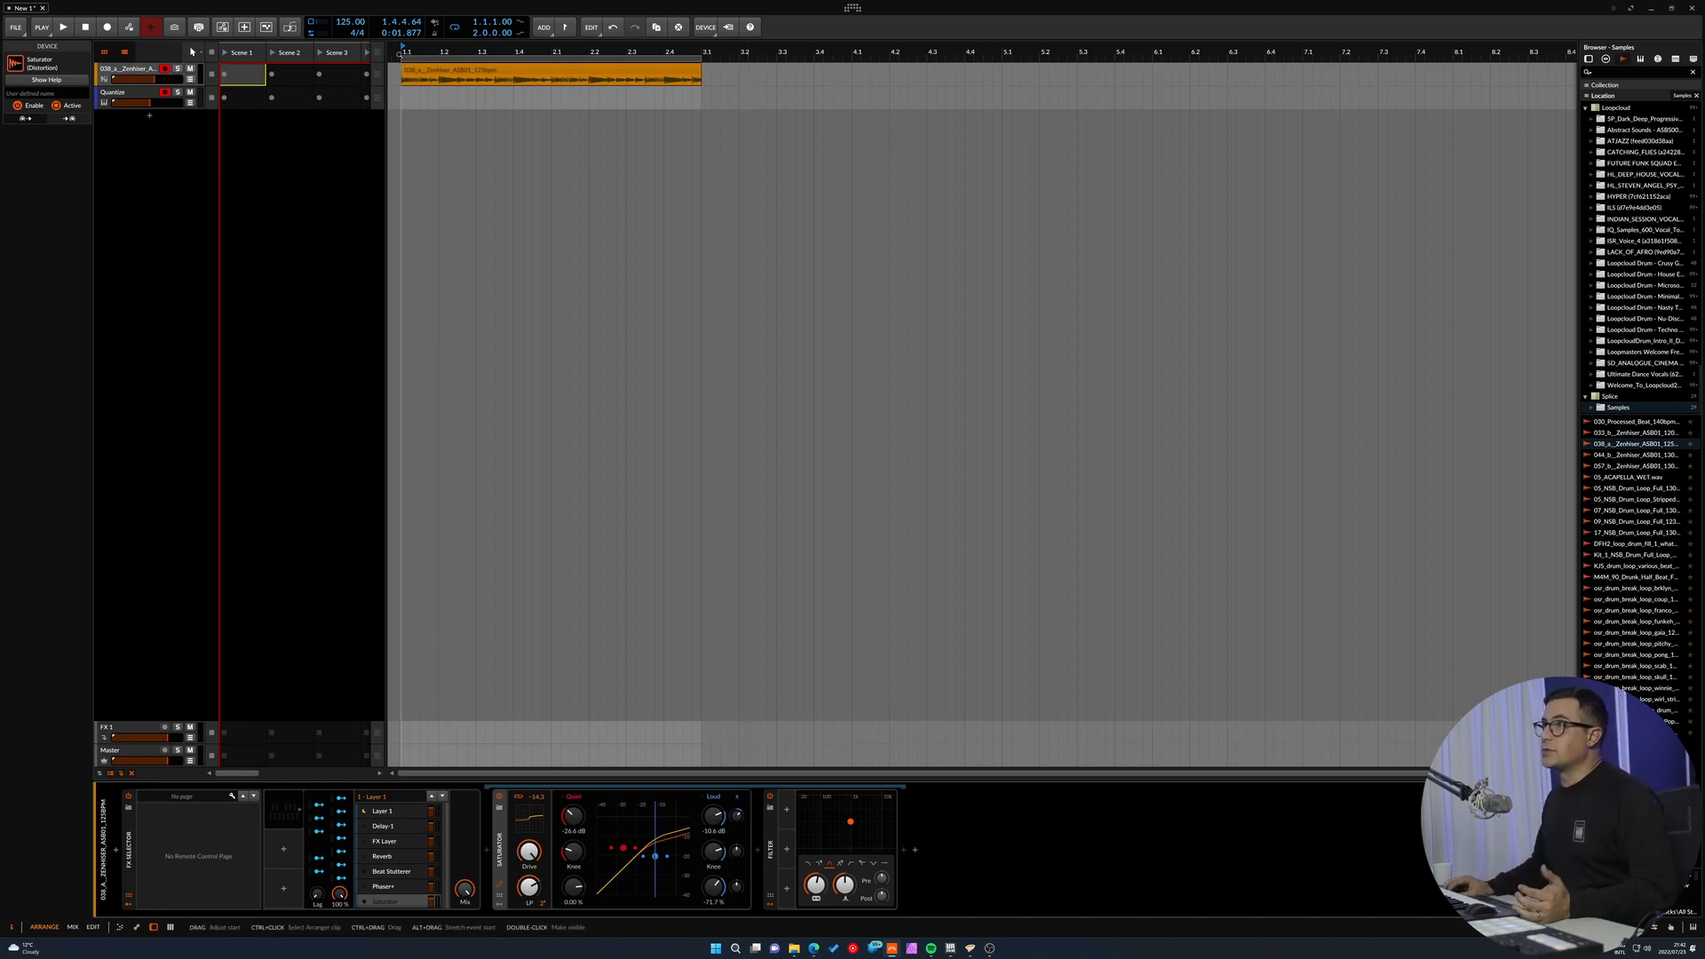
# Audition the drum loop while triggering the different FX Selector layers with notes.
pyautogui.press('space')
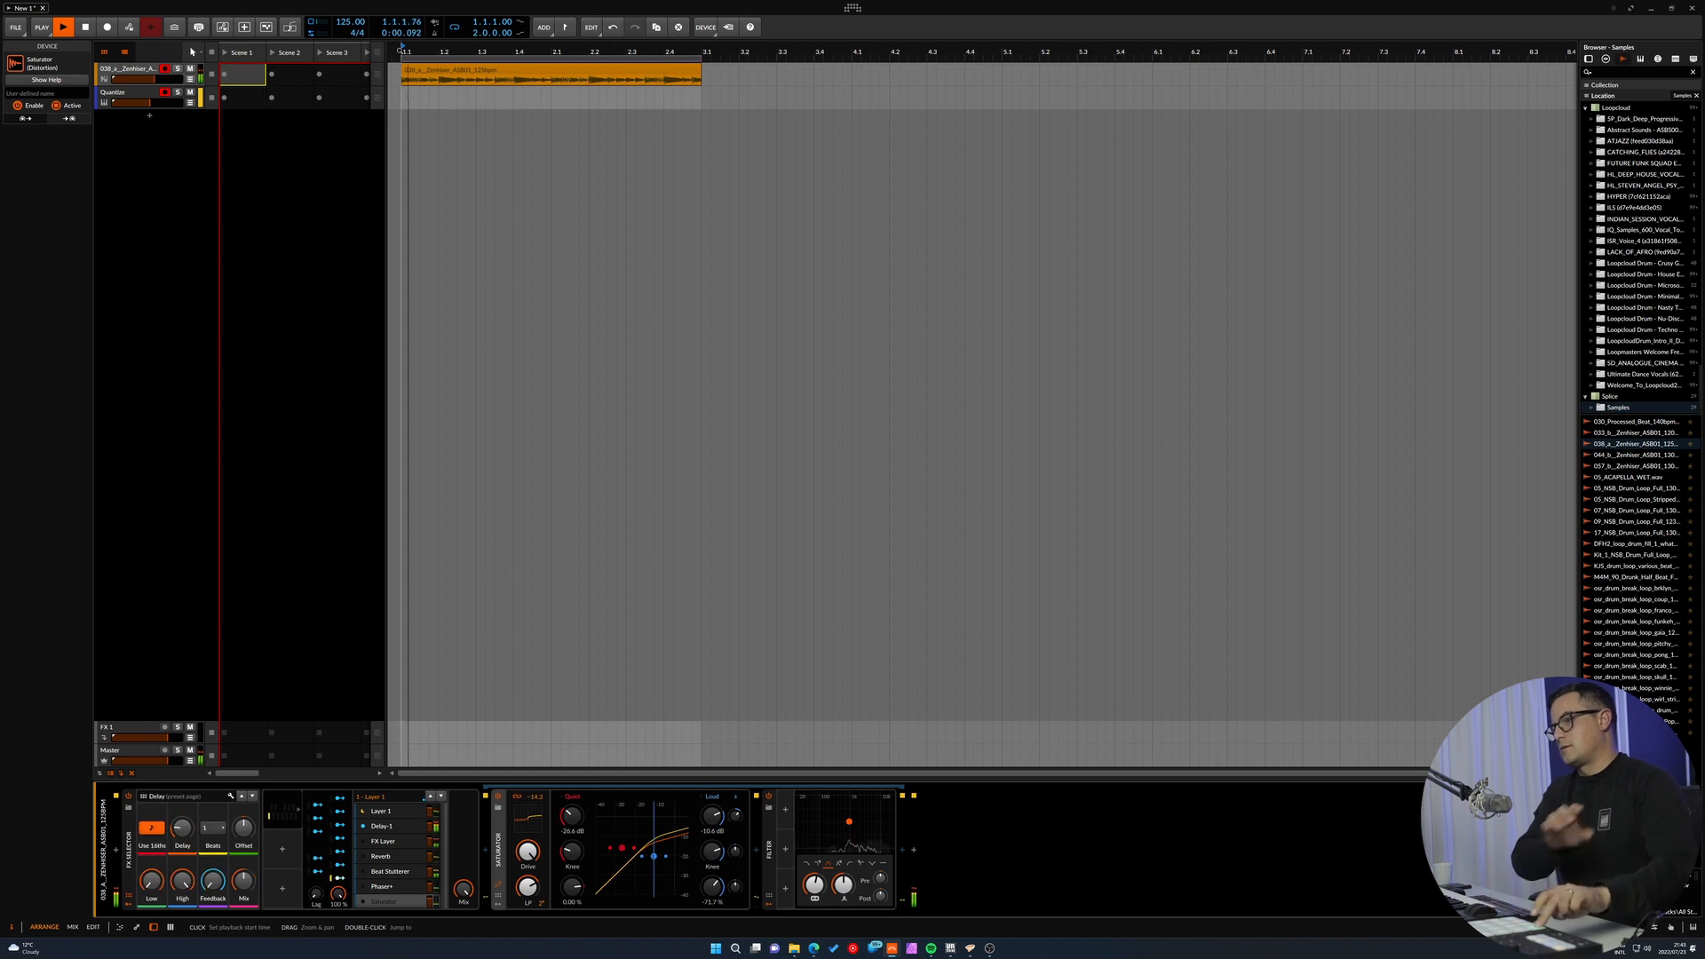
pyautogui.press('space')
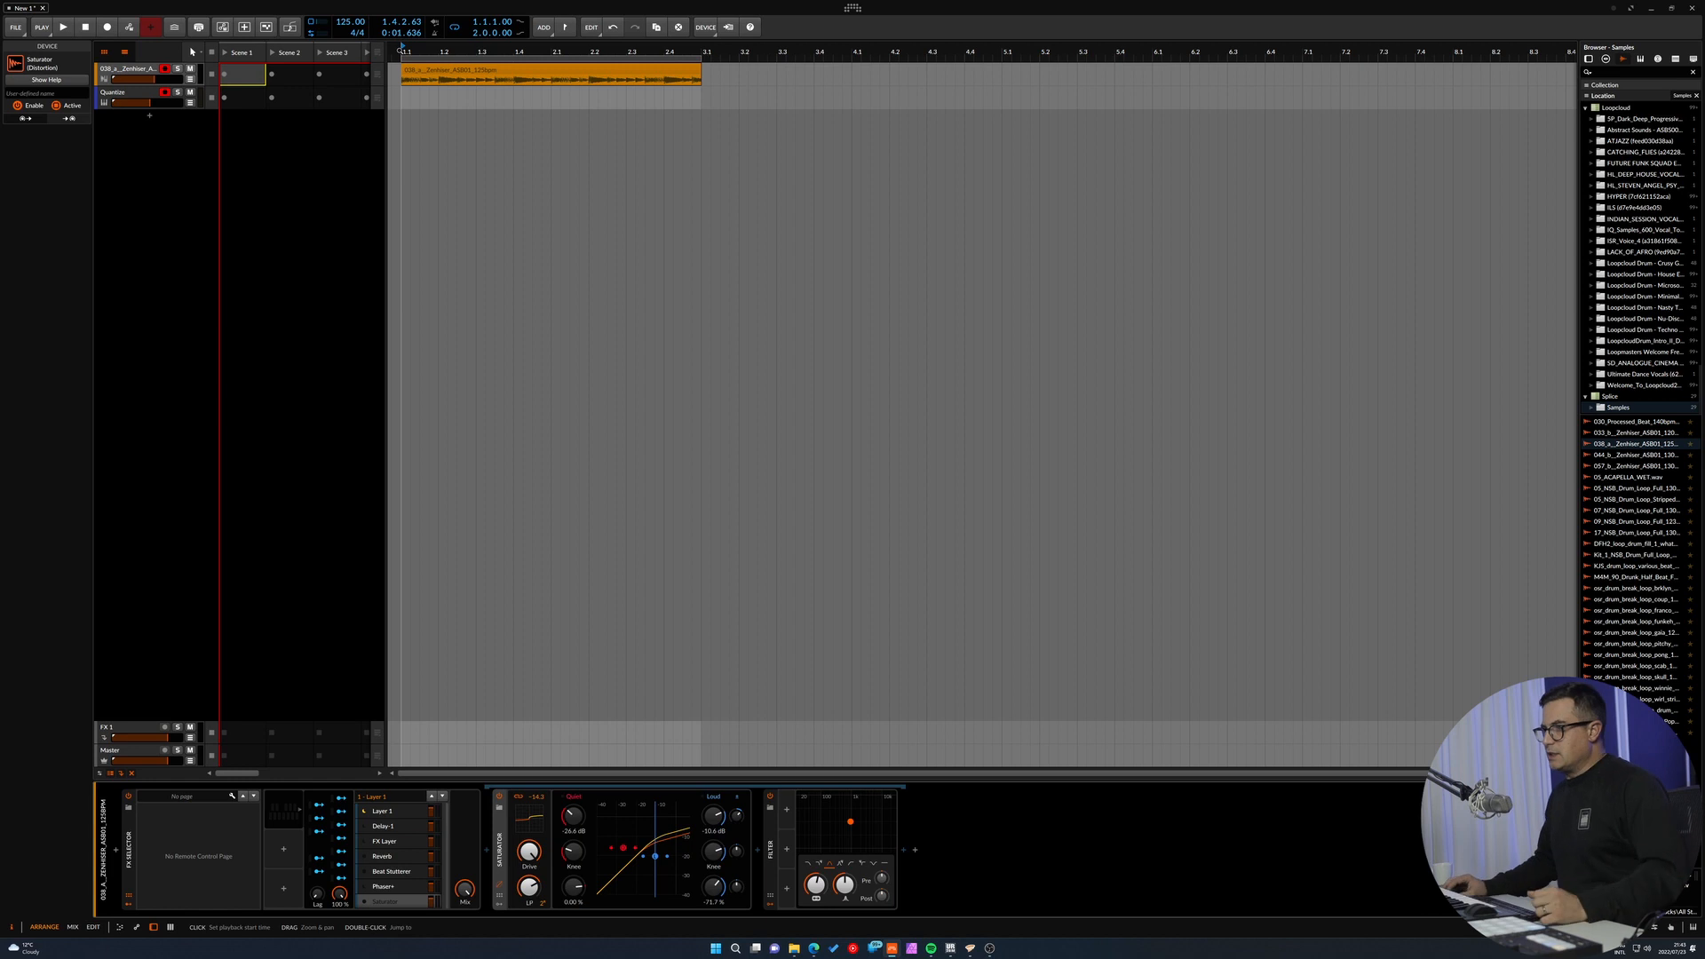
pyautogui.press('space')
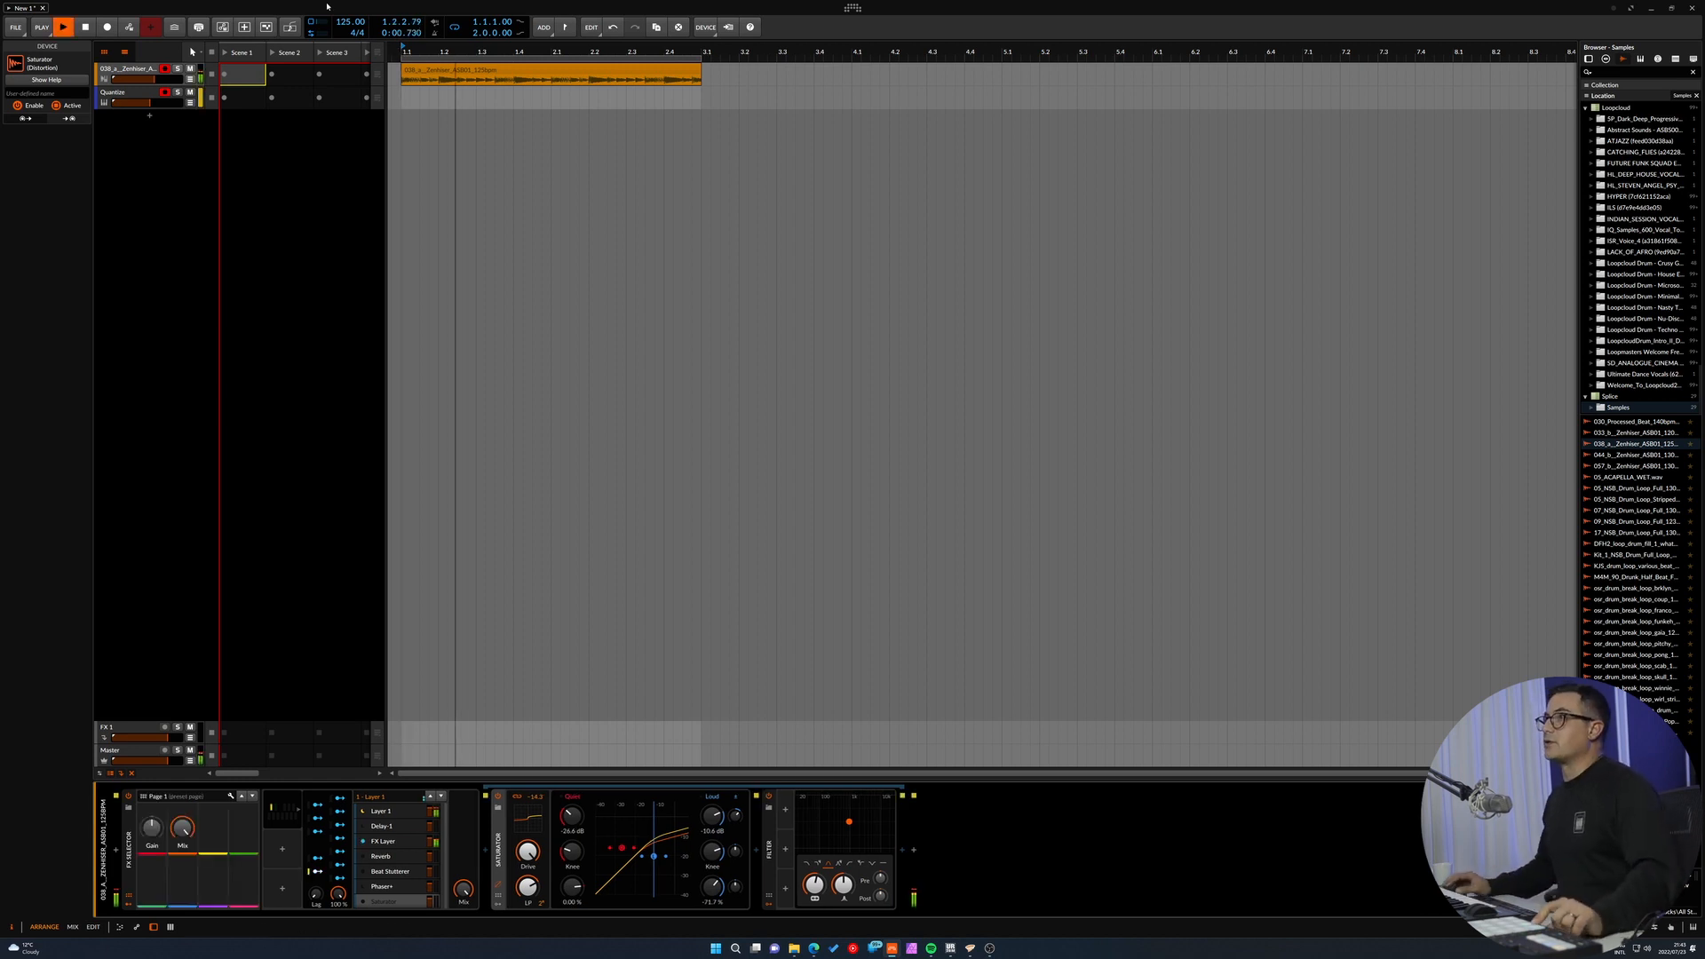
pyautogui.press('space')
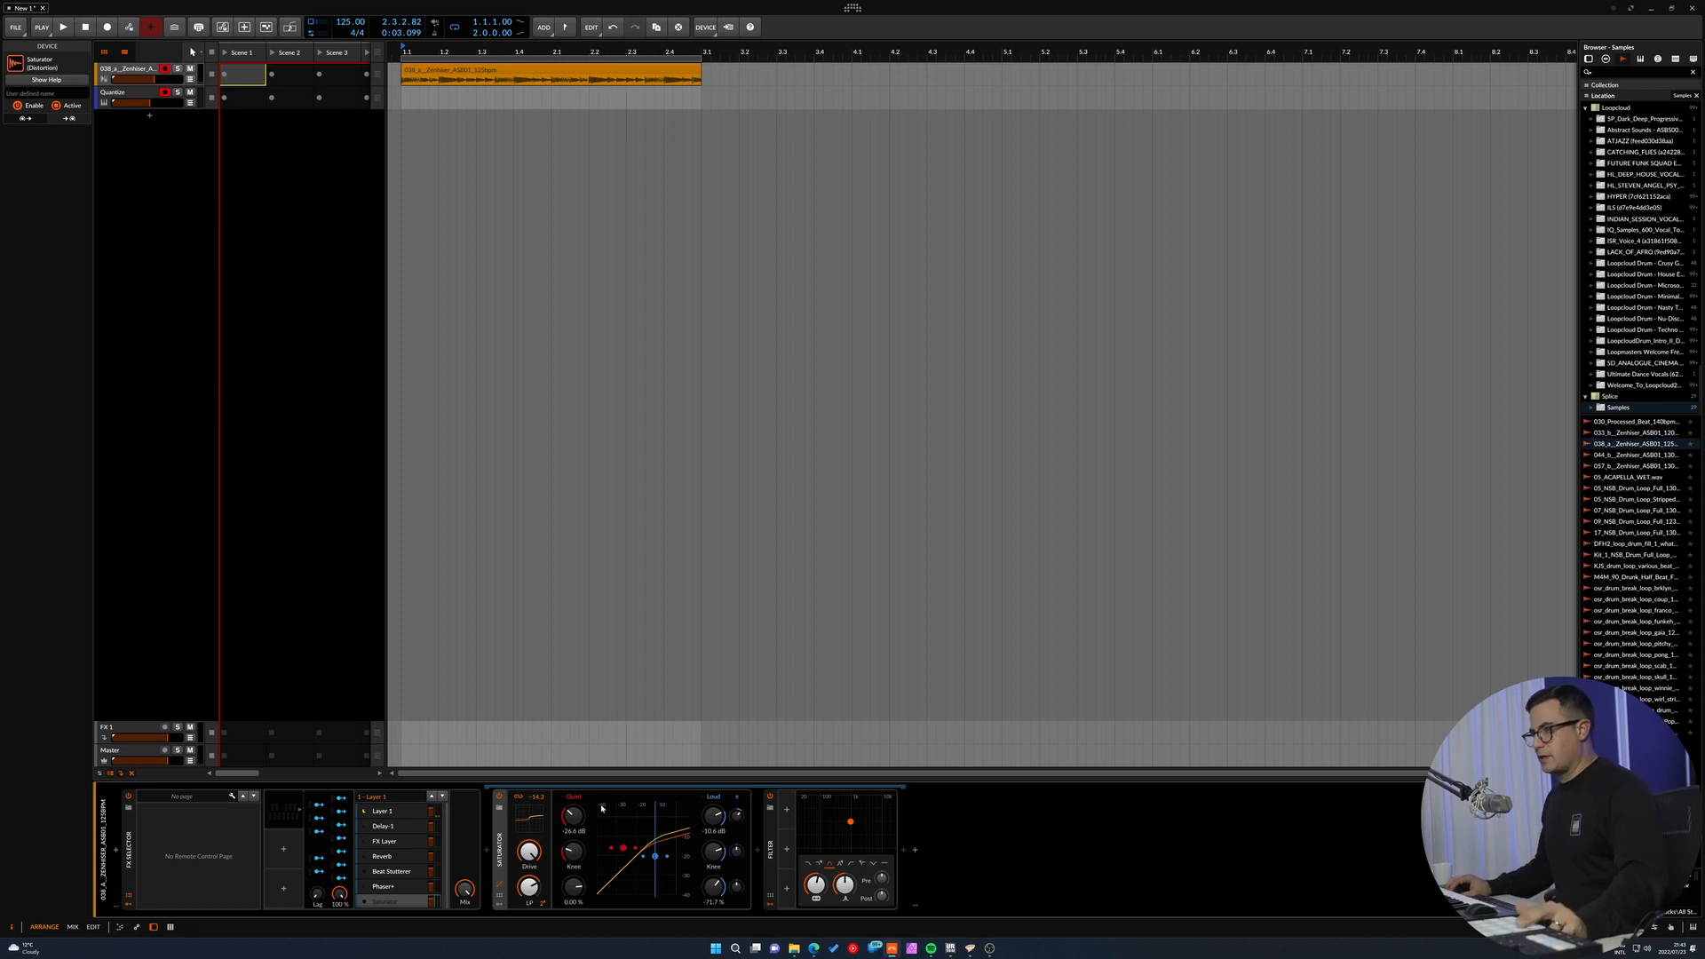
pyautogui.press('space')
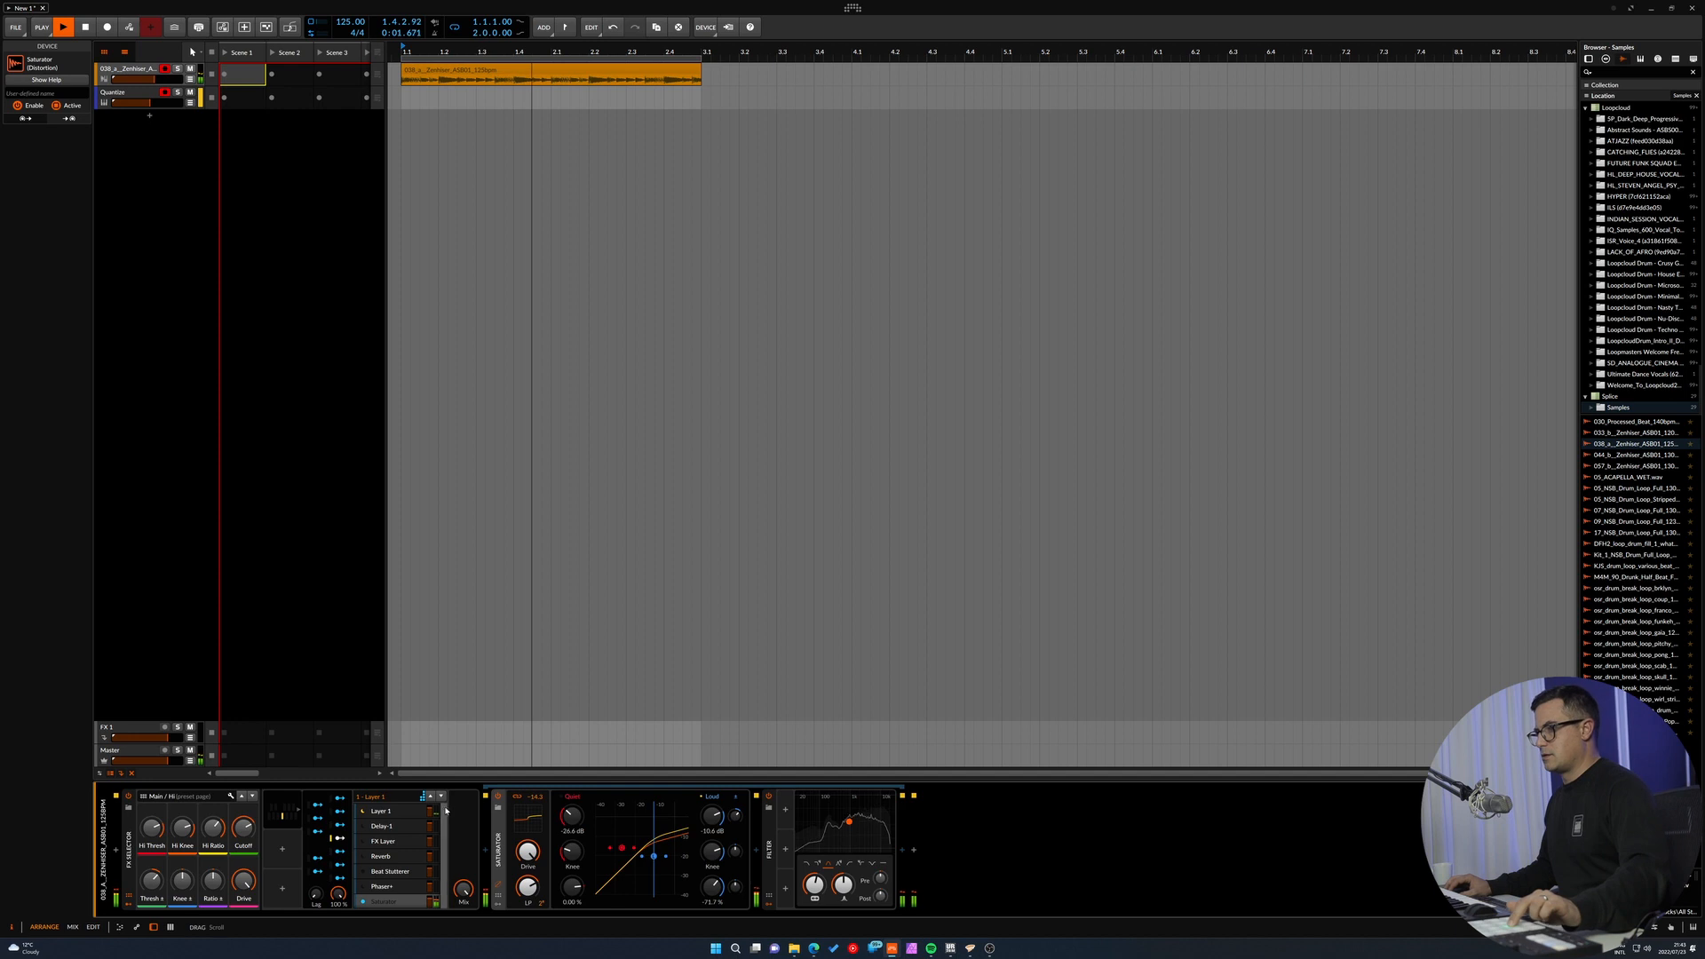
pyautogui.press('space')
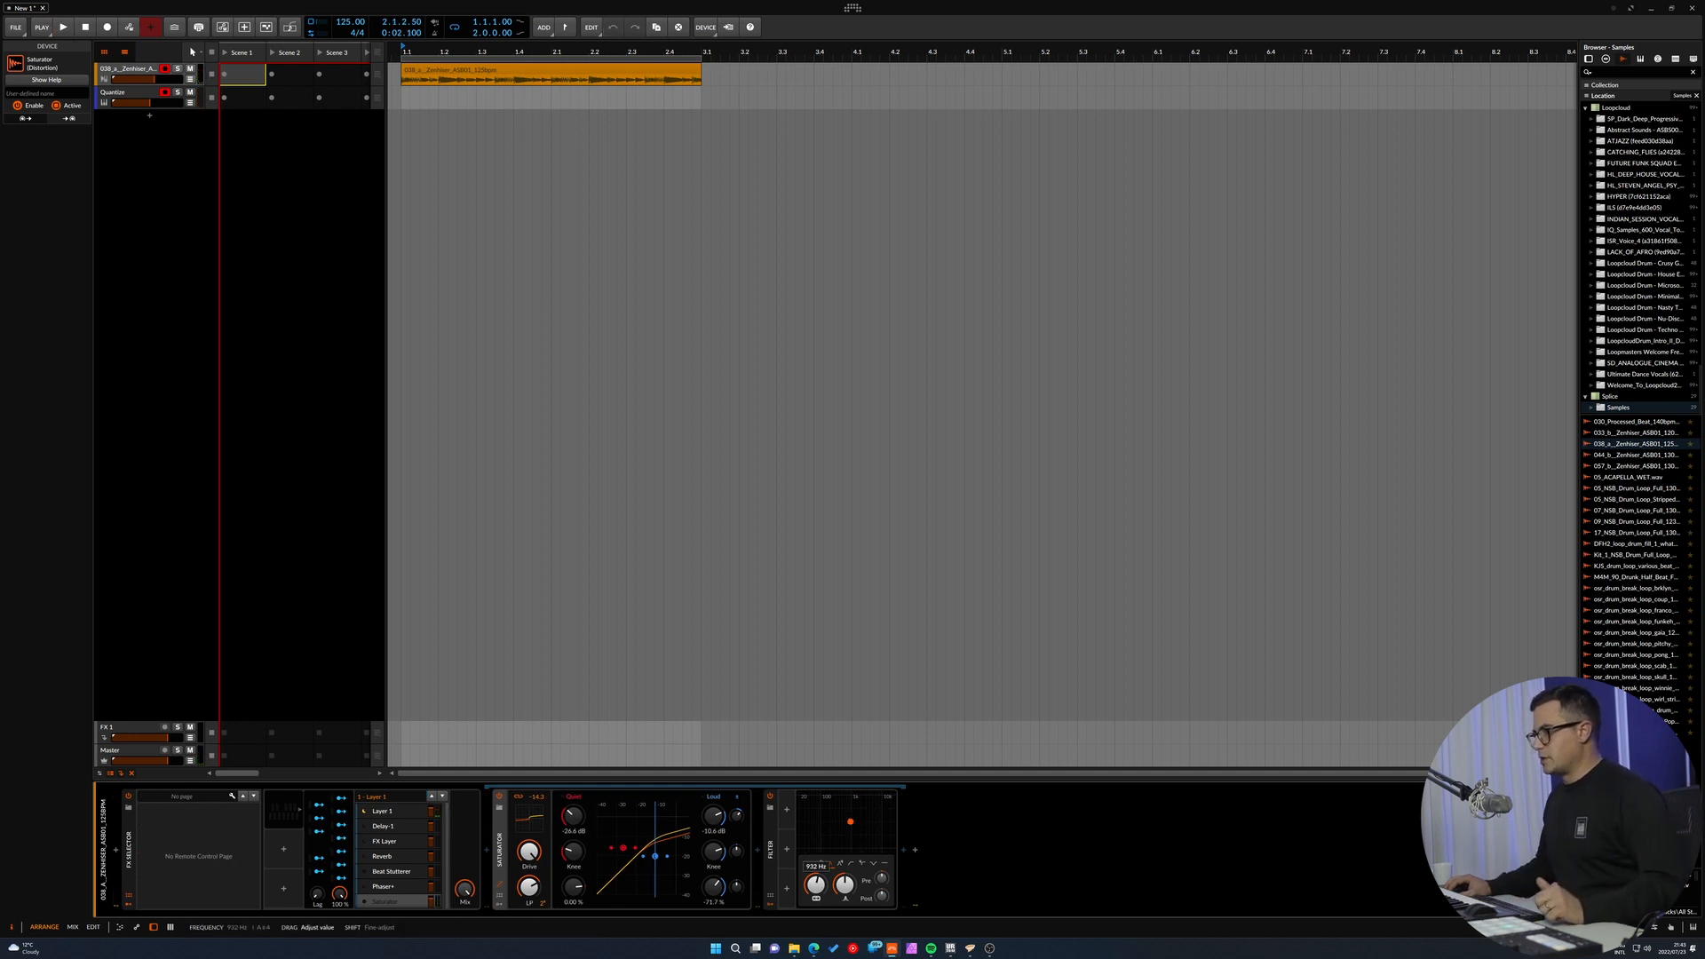
# Add a Random modulator to the Filter and modulate the filter Frequency by 34.16 st.
pyautogui.click(787, 811)
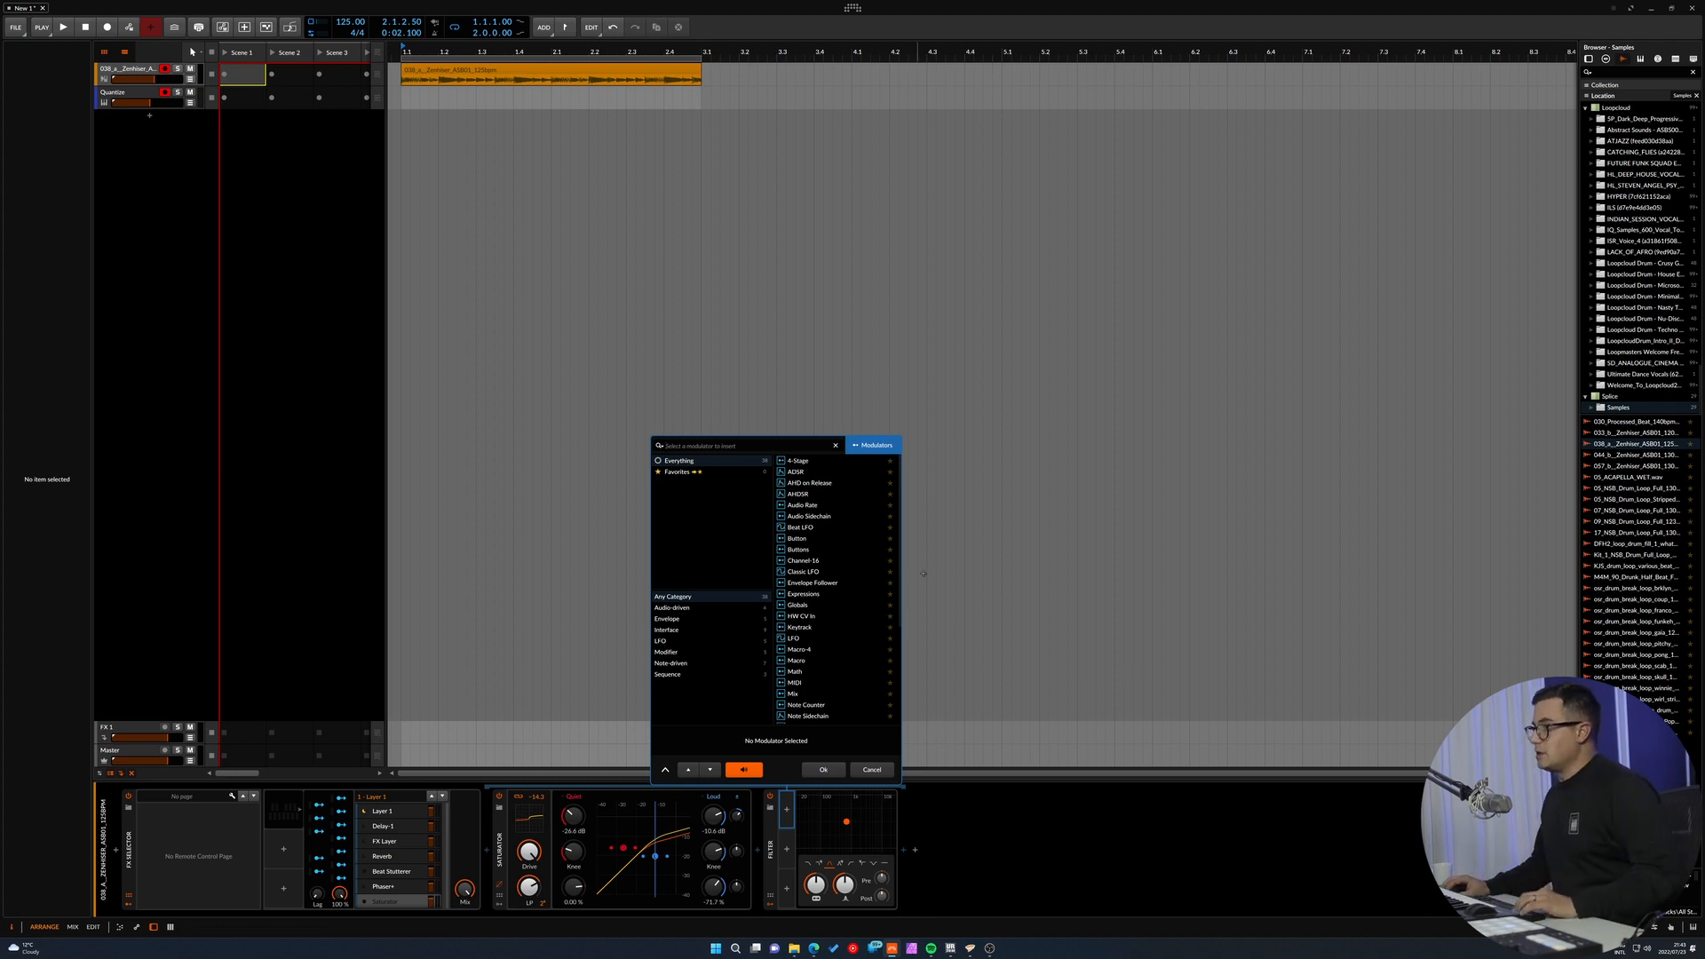
pyautogui.write('random')
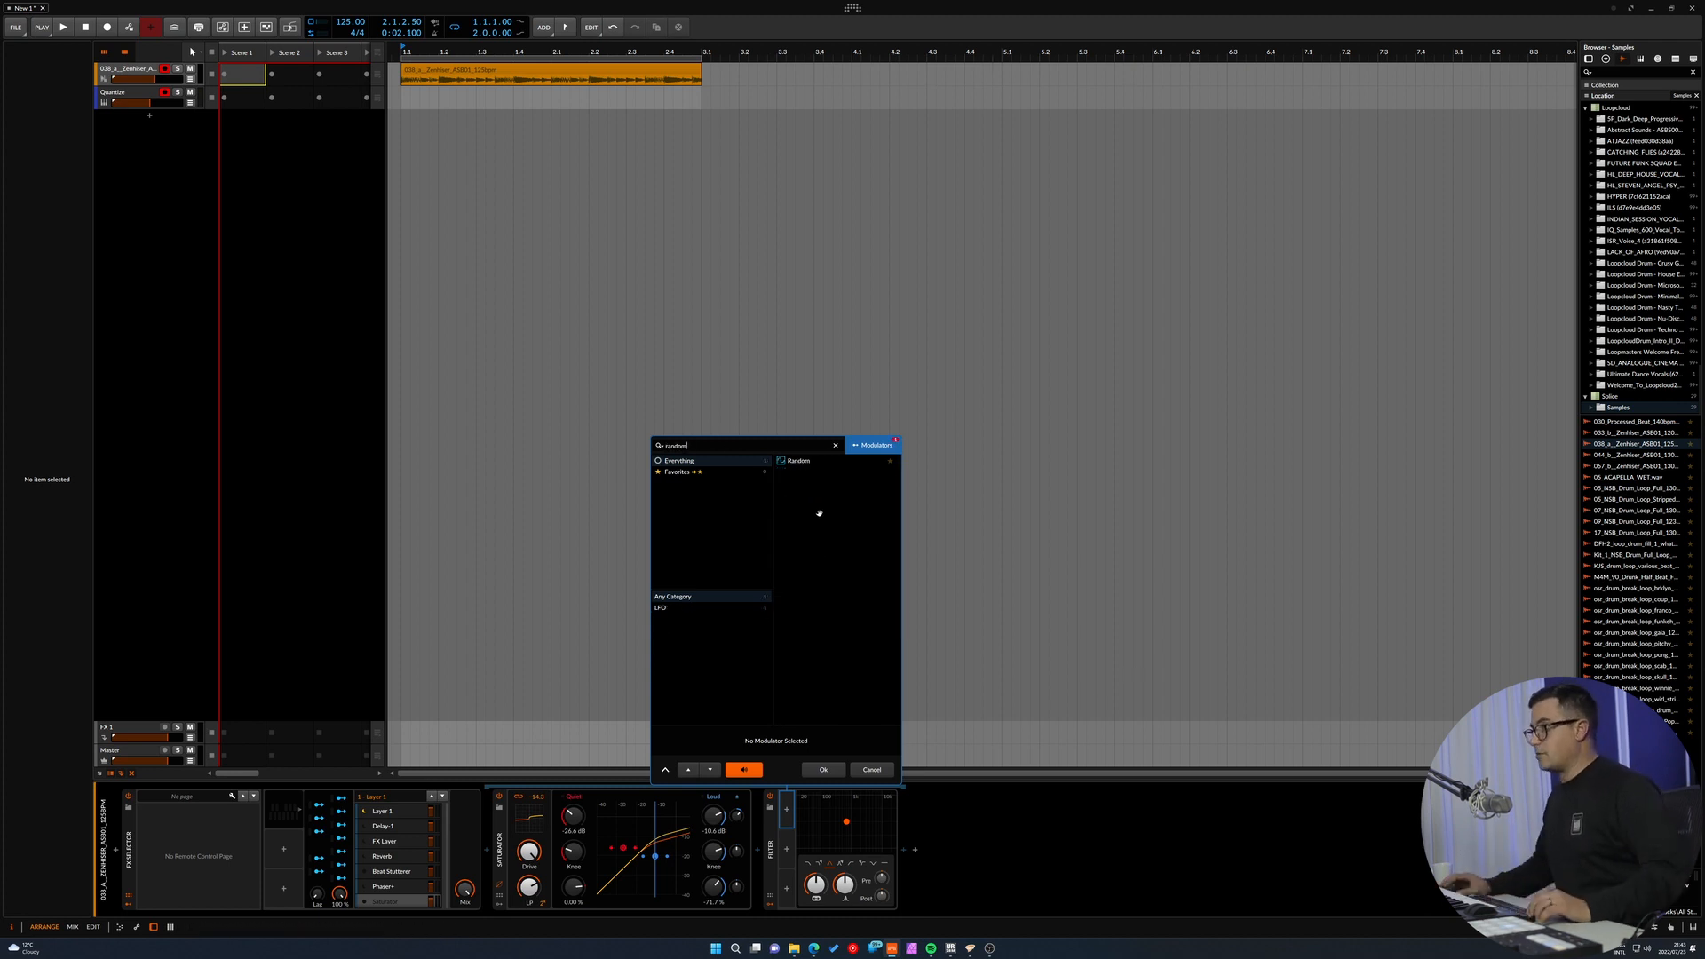
pyautogui.click(792, 460)
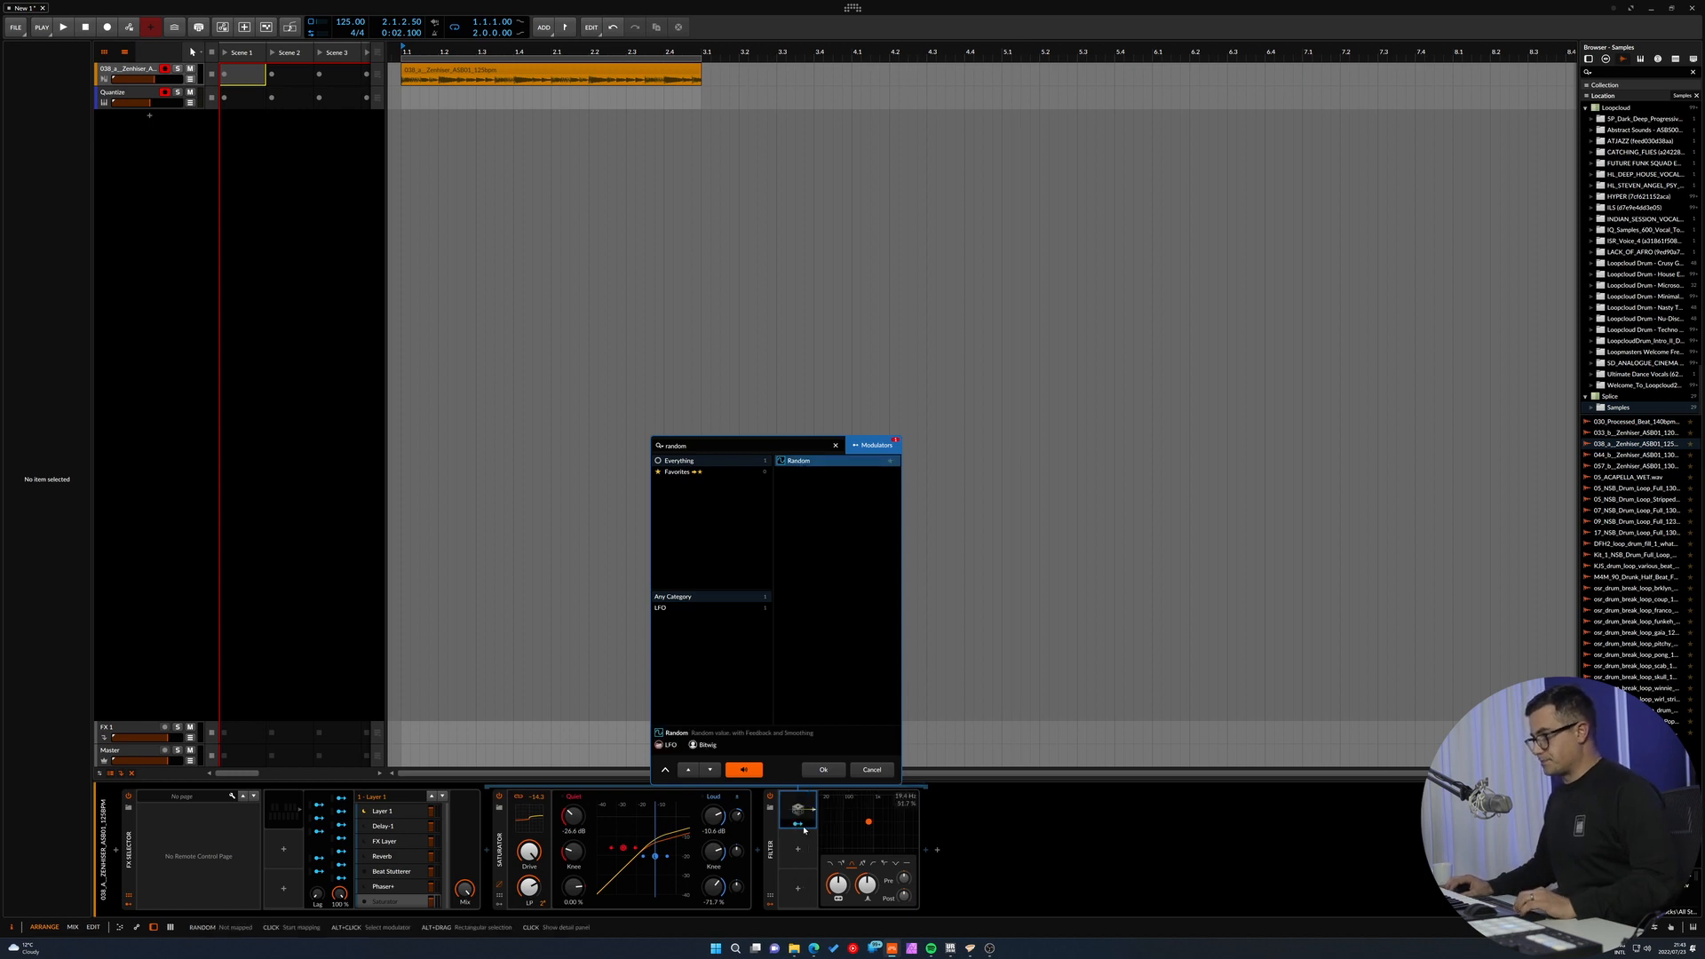
pyautogui.click(825, 771)
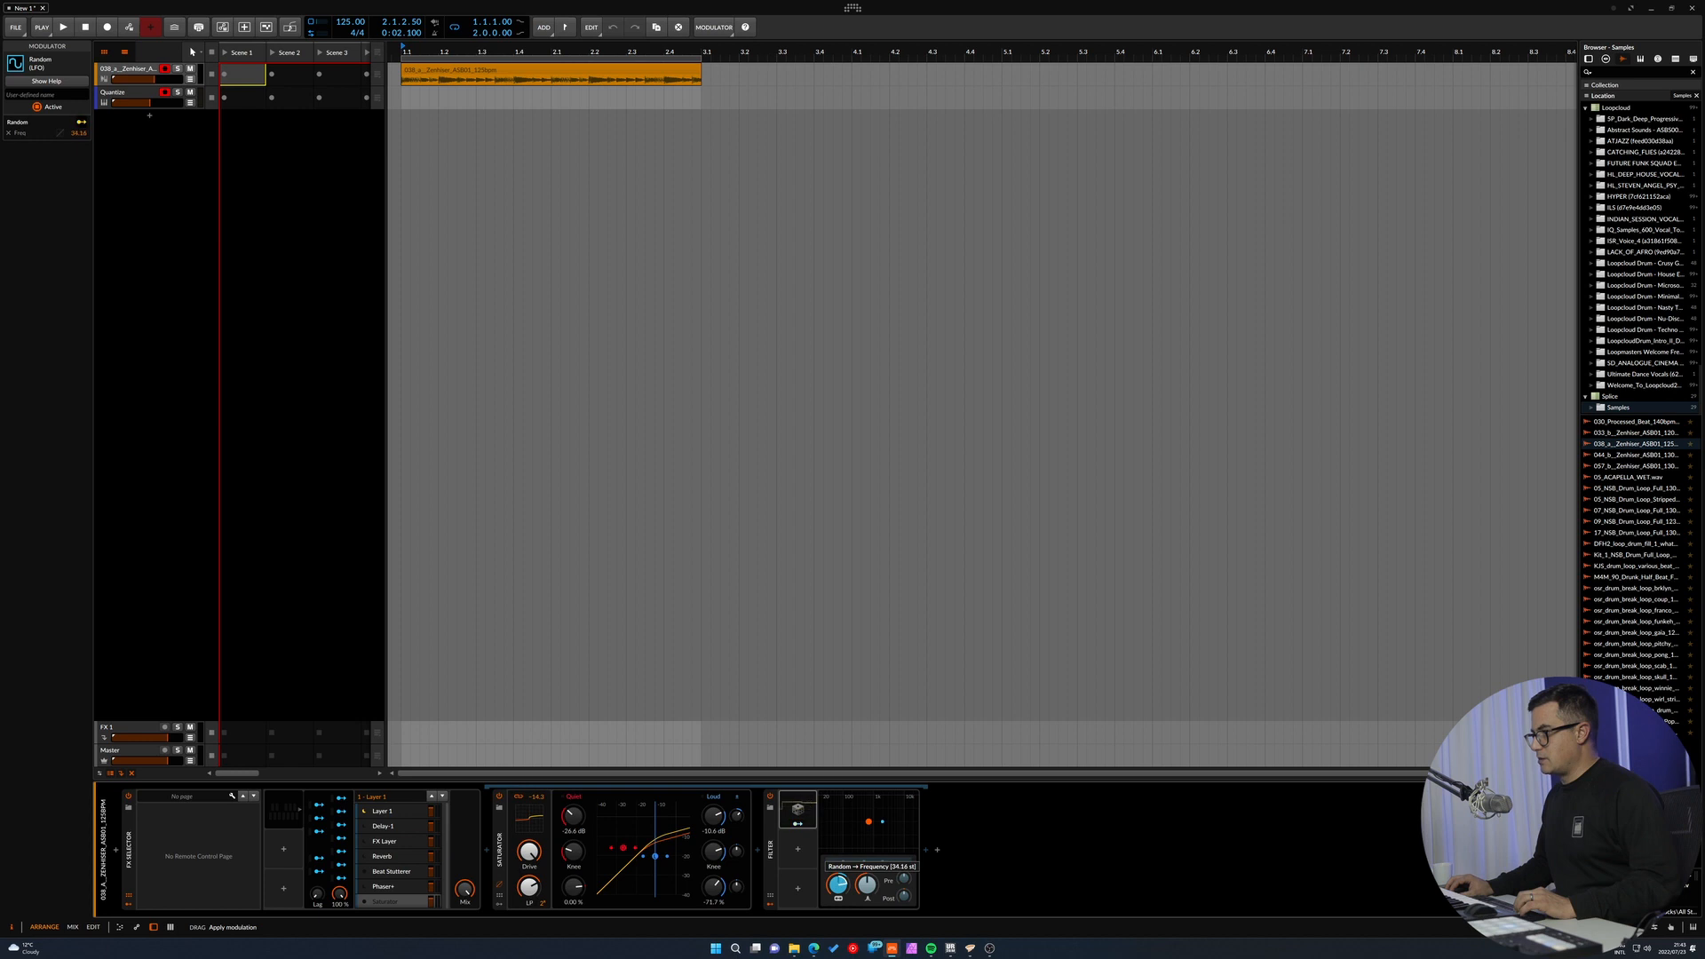
# Set the Random modulator's timebase to Bar and its trigger mode to Note, and audition the loop.
pyautogui.click(806, 824)
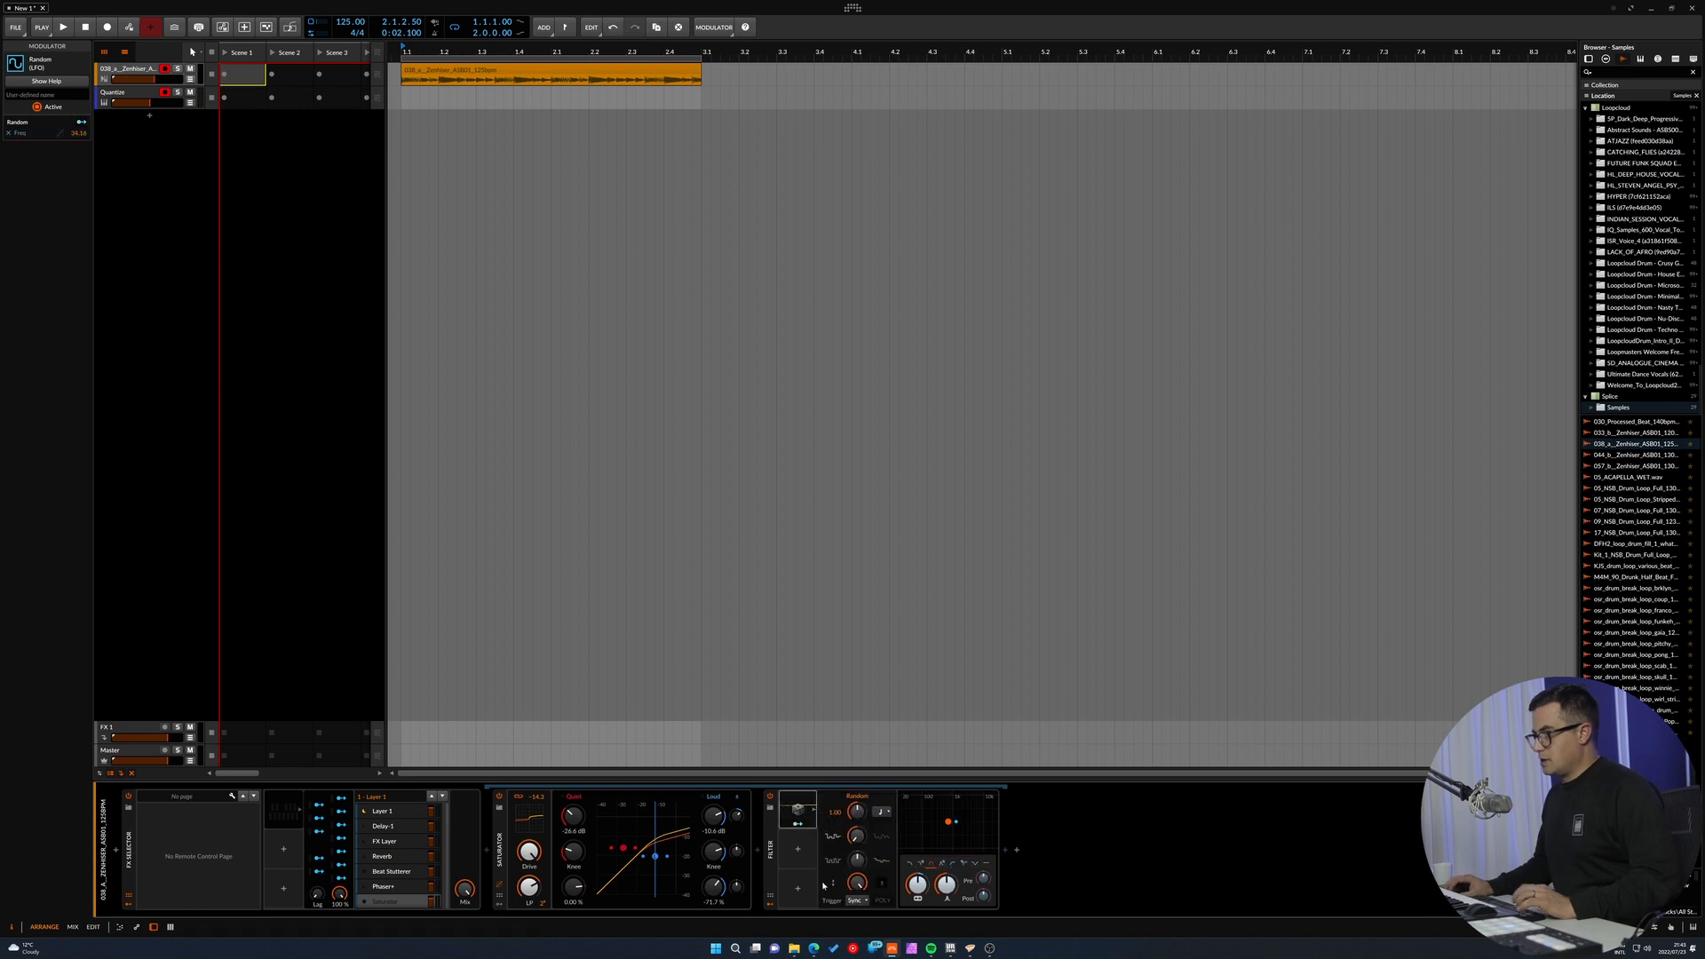
pyautogui.click(879, 812)
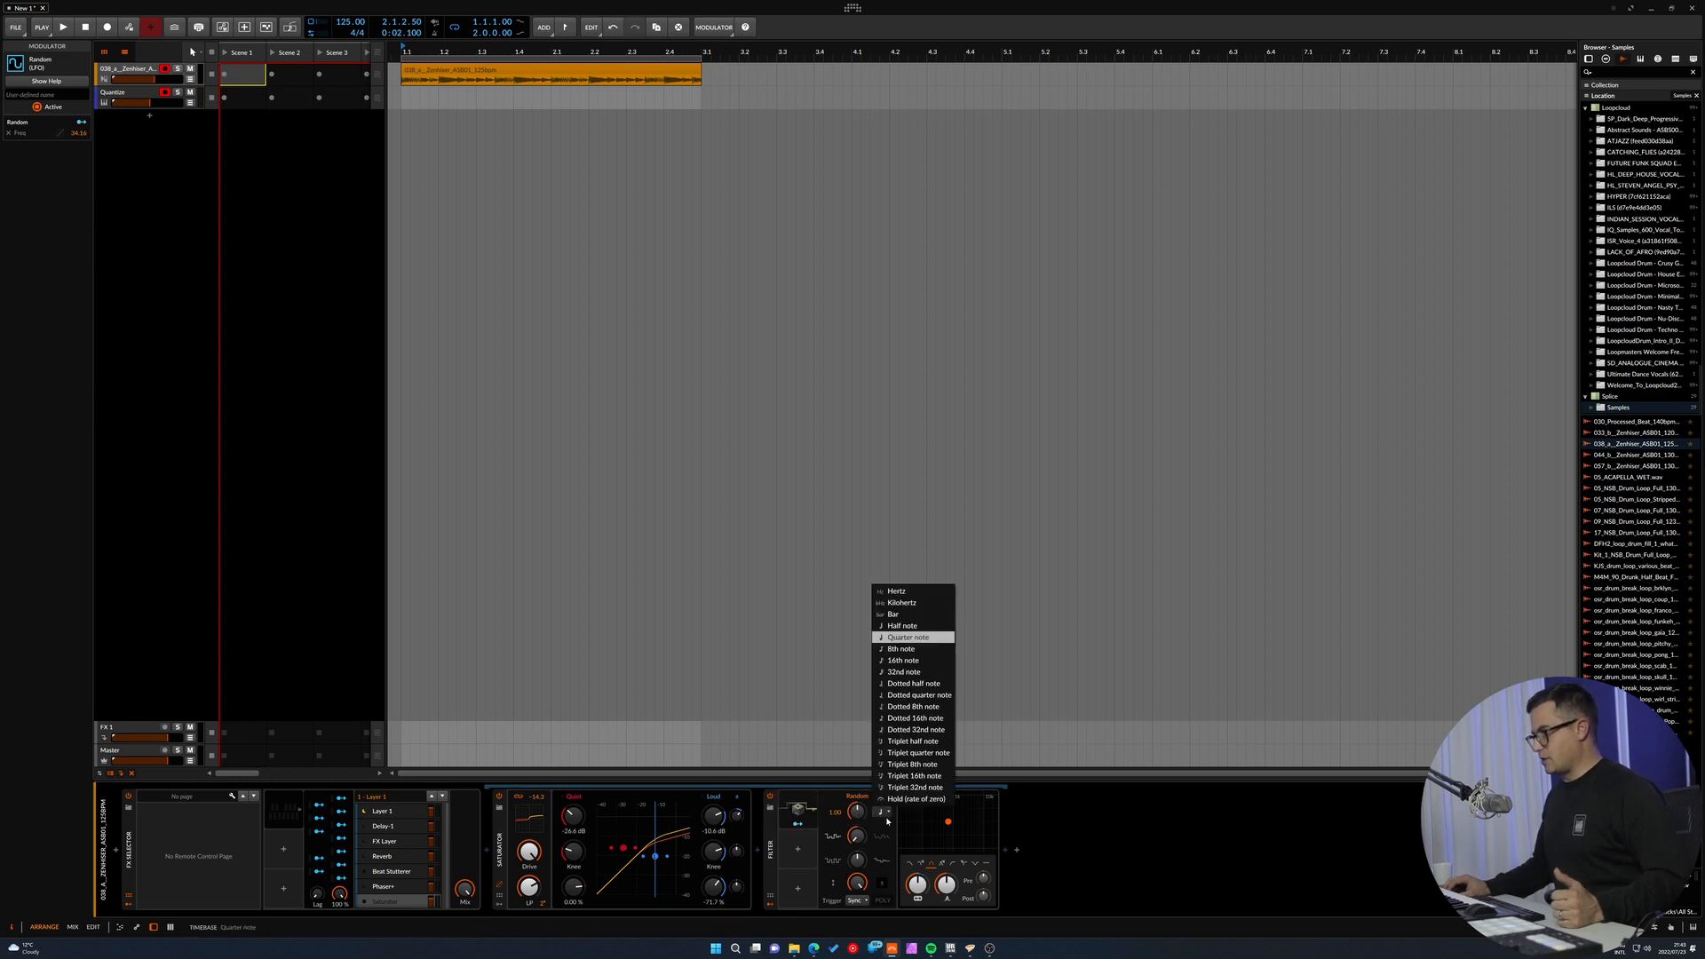
pyautogui.click(897, 614)
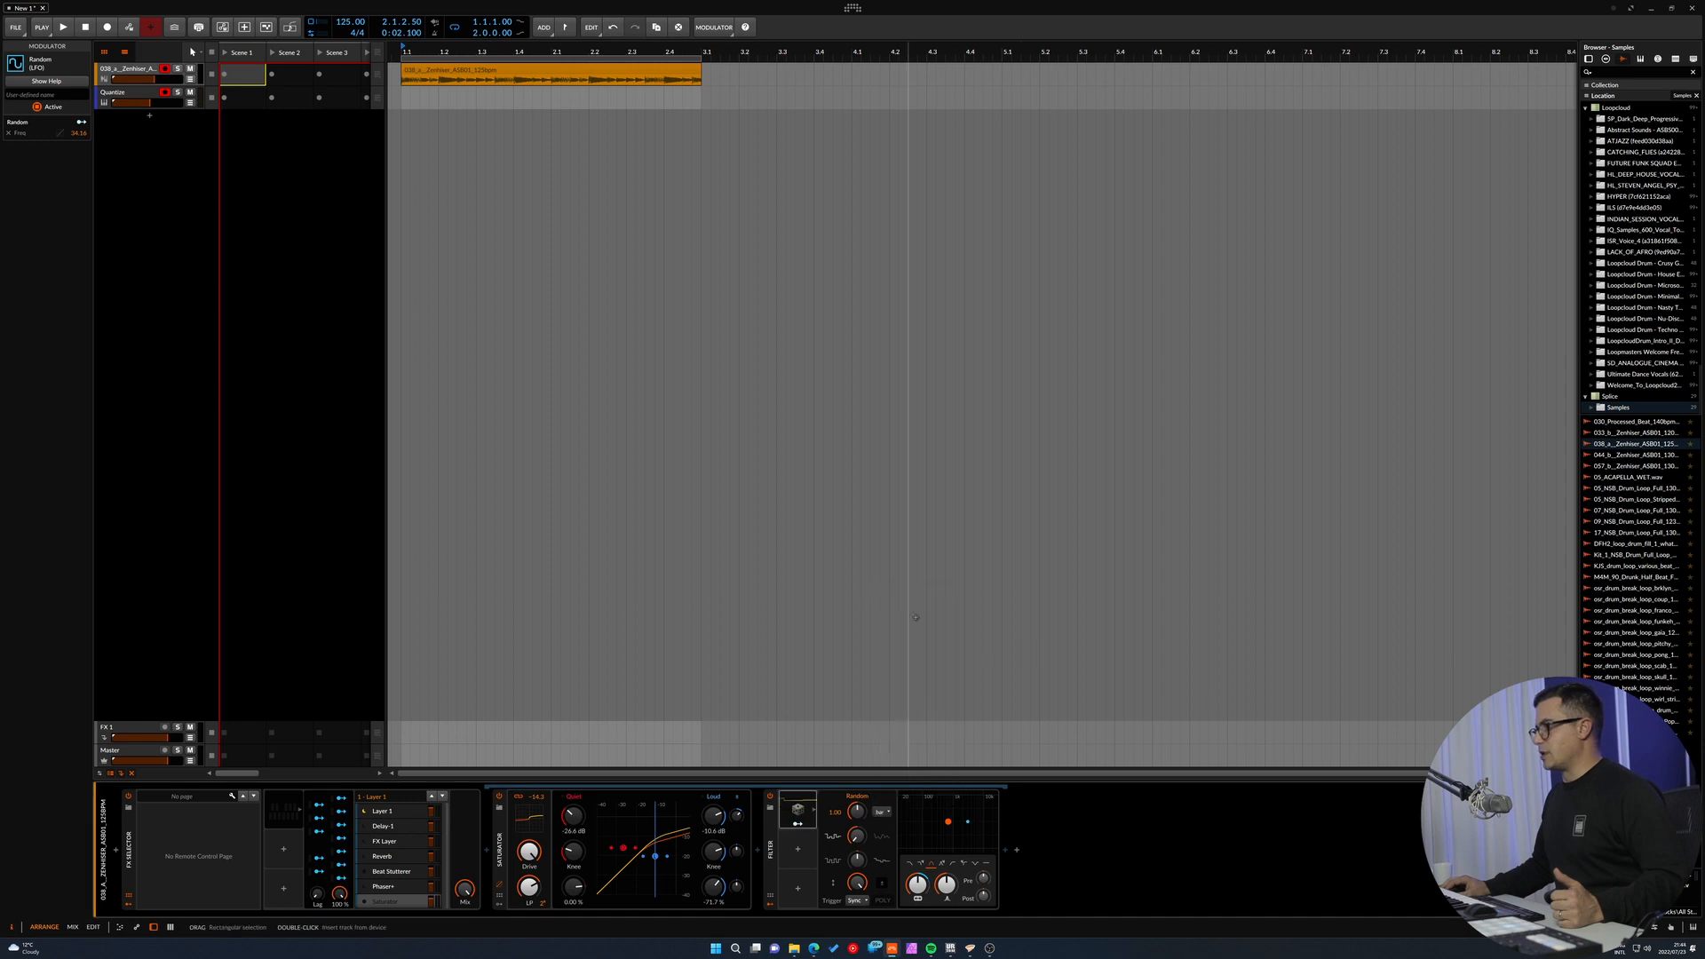
pyautogui.click(861, 902)
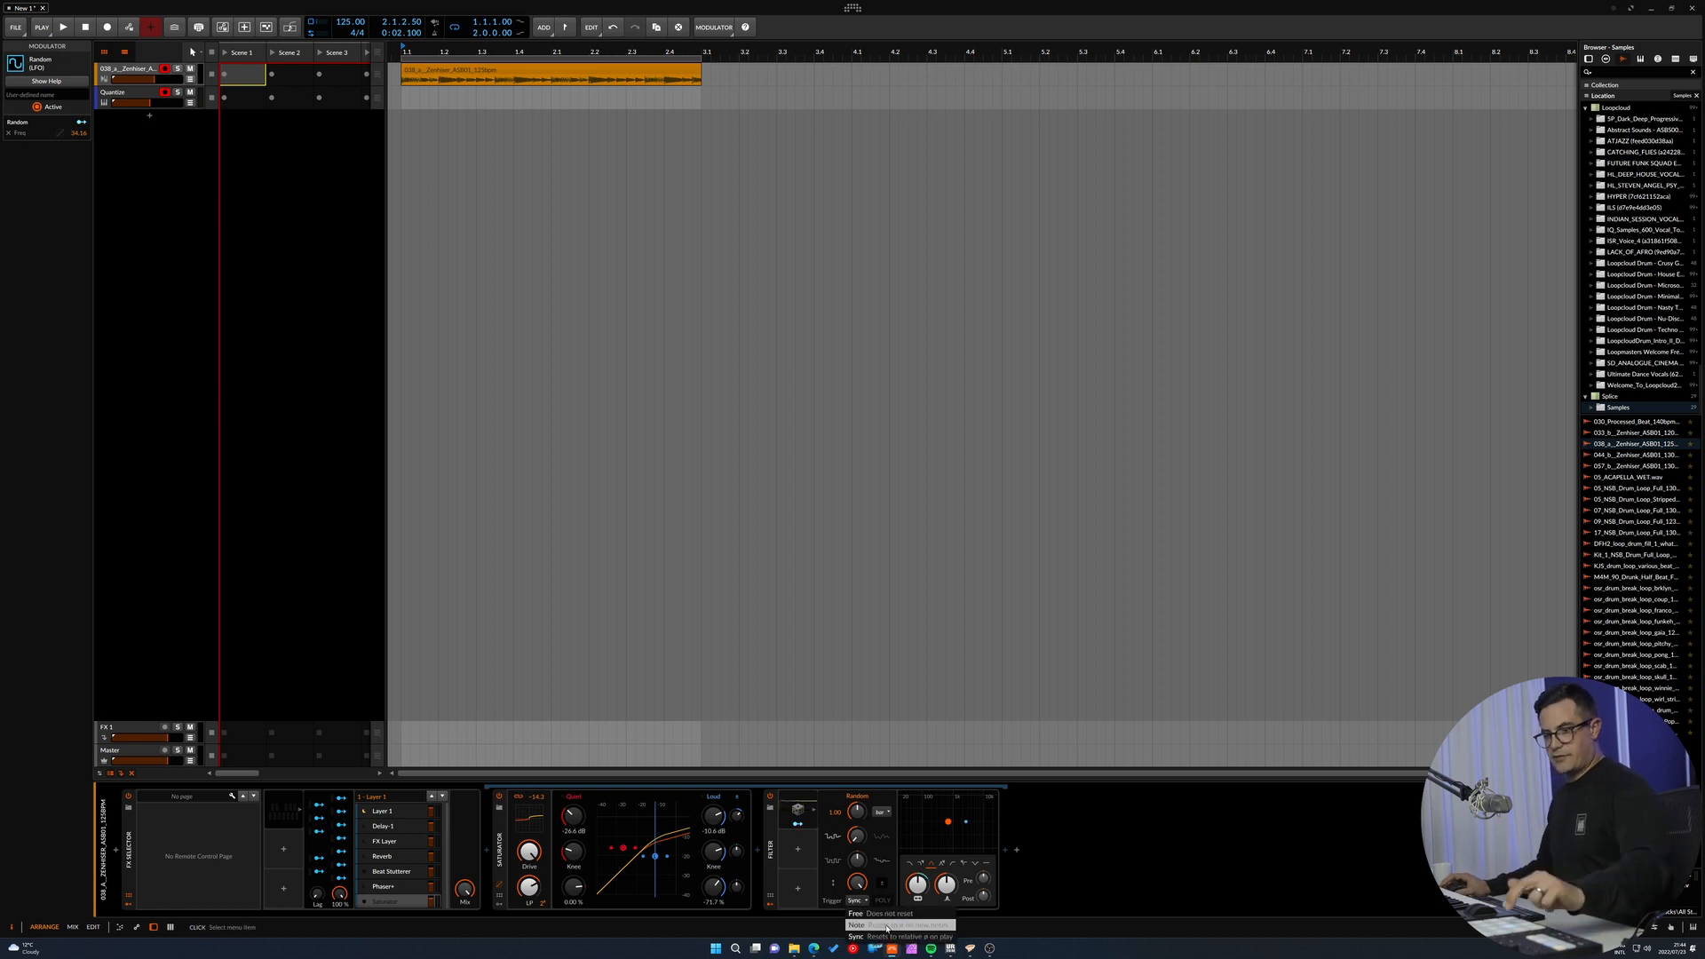
pyautogui.click(886, 926)
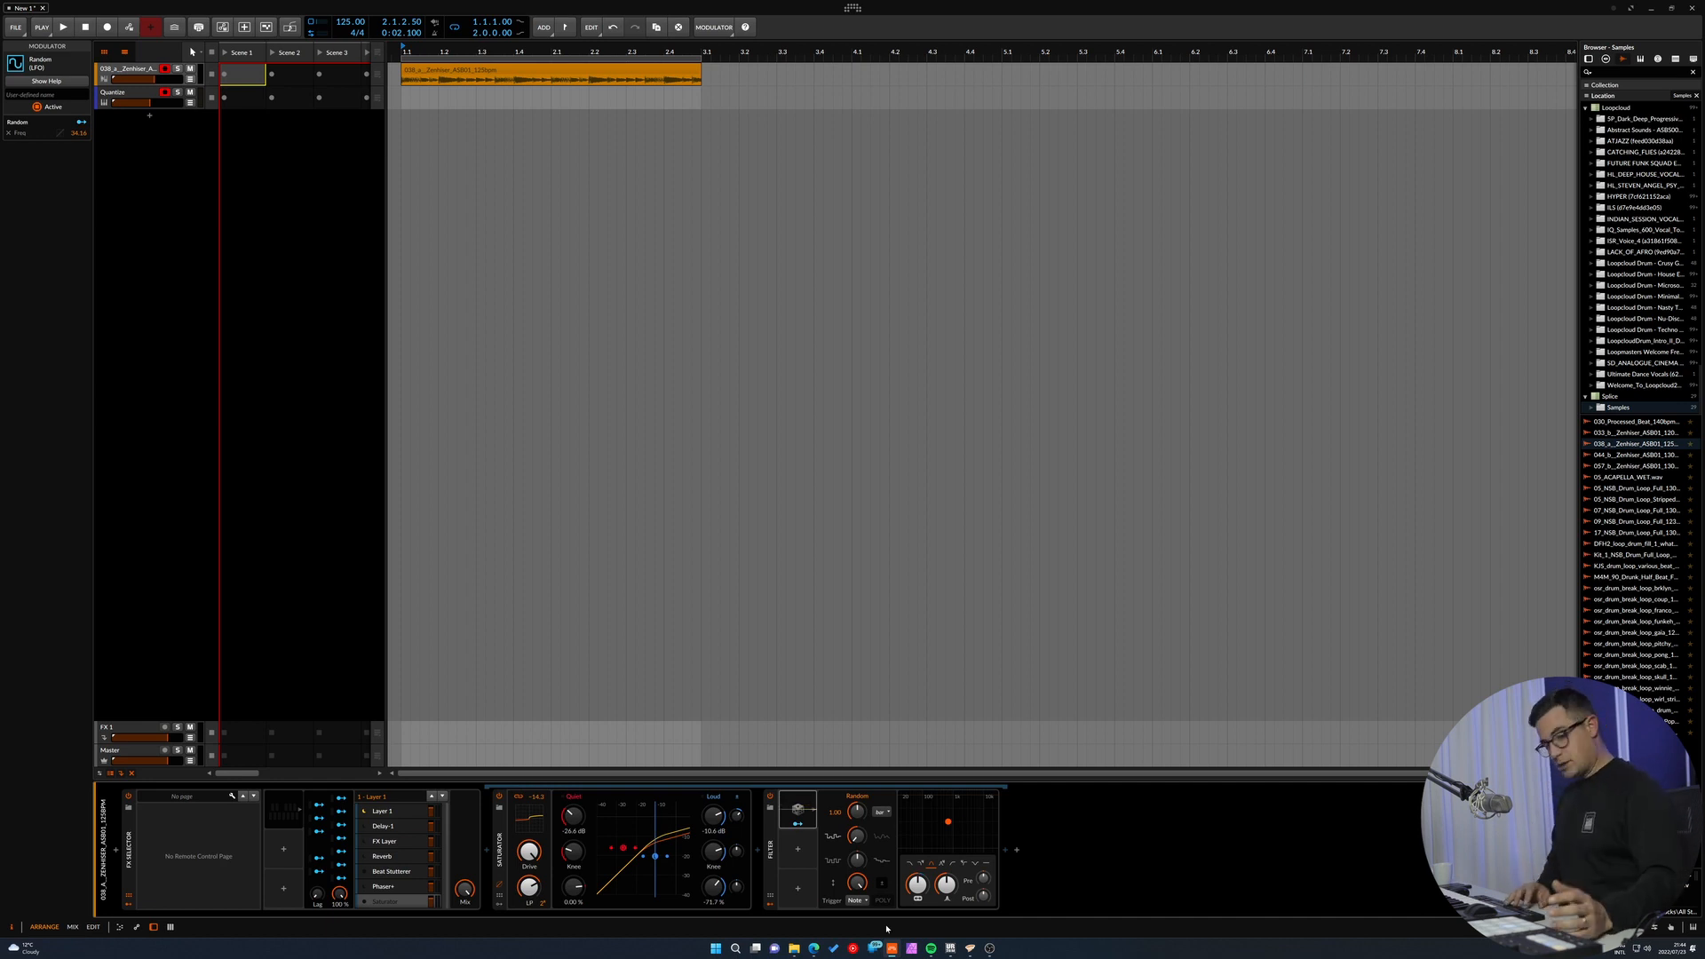
pyautogui.press('space')
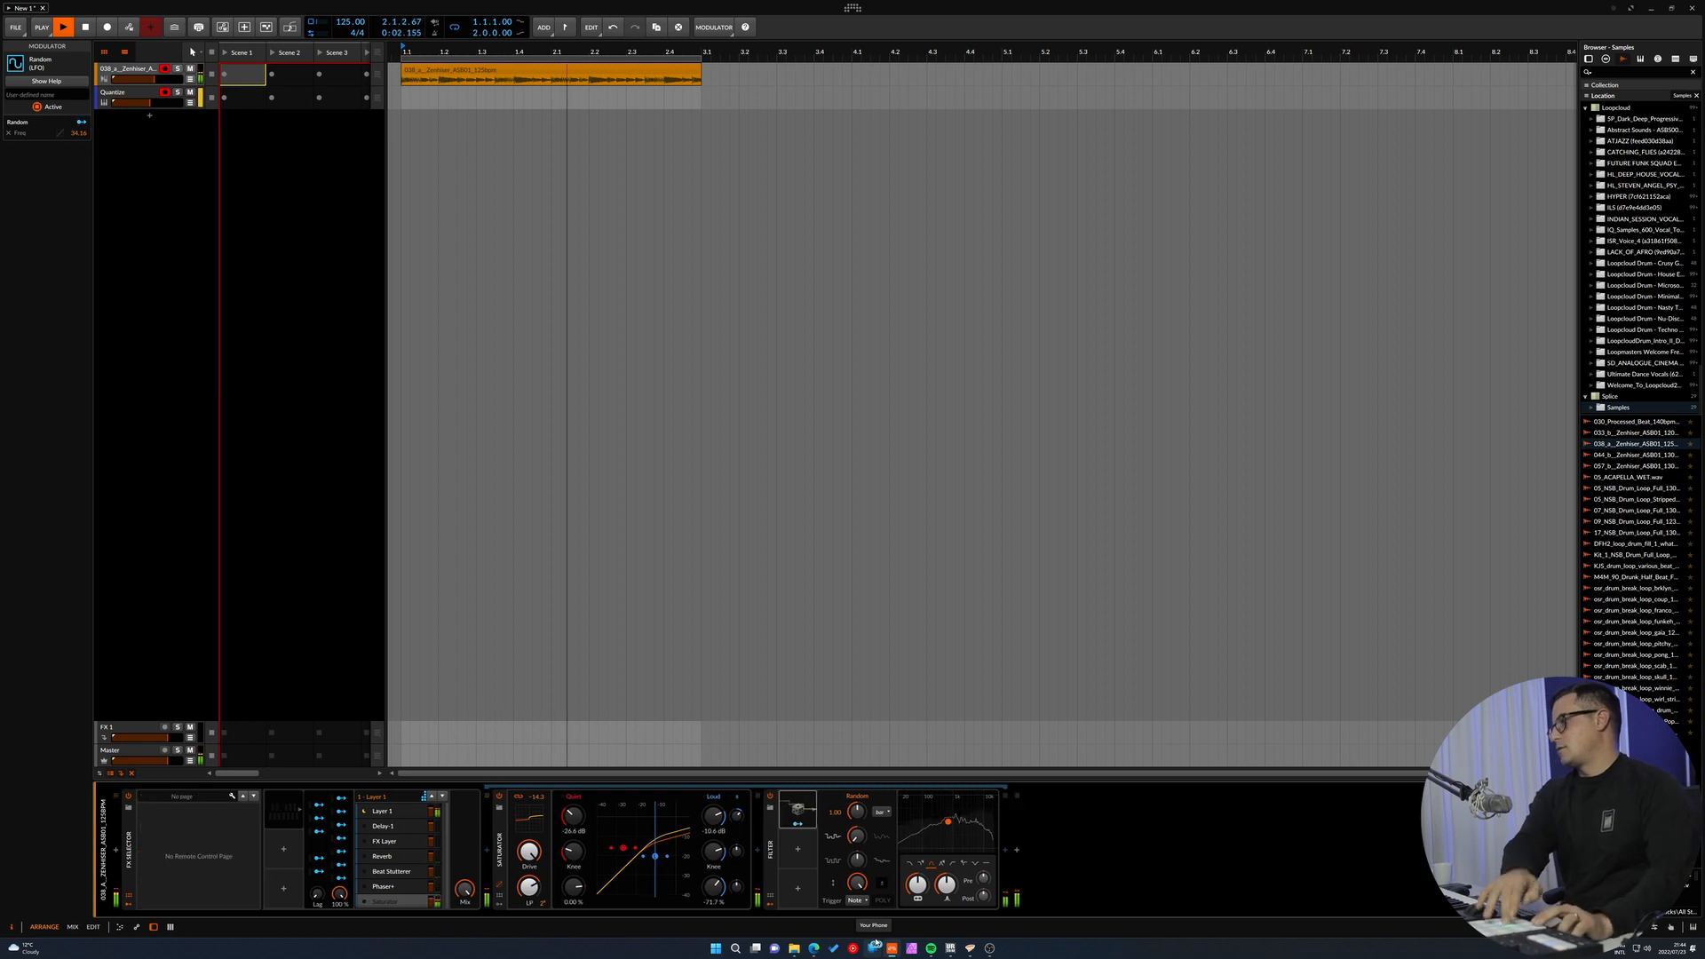
pyautogui.press('space')
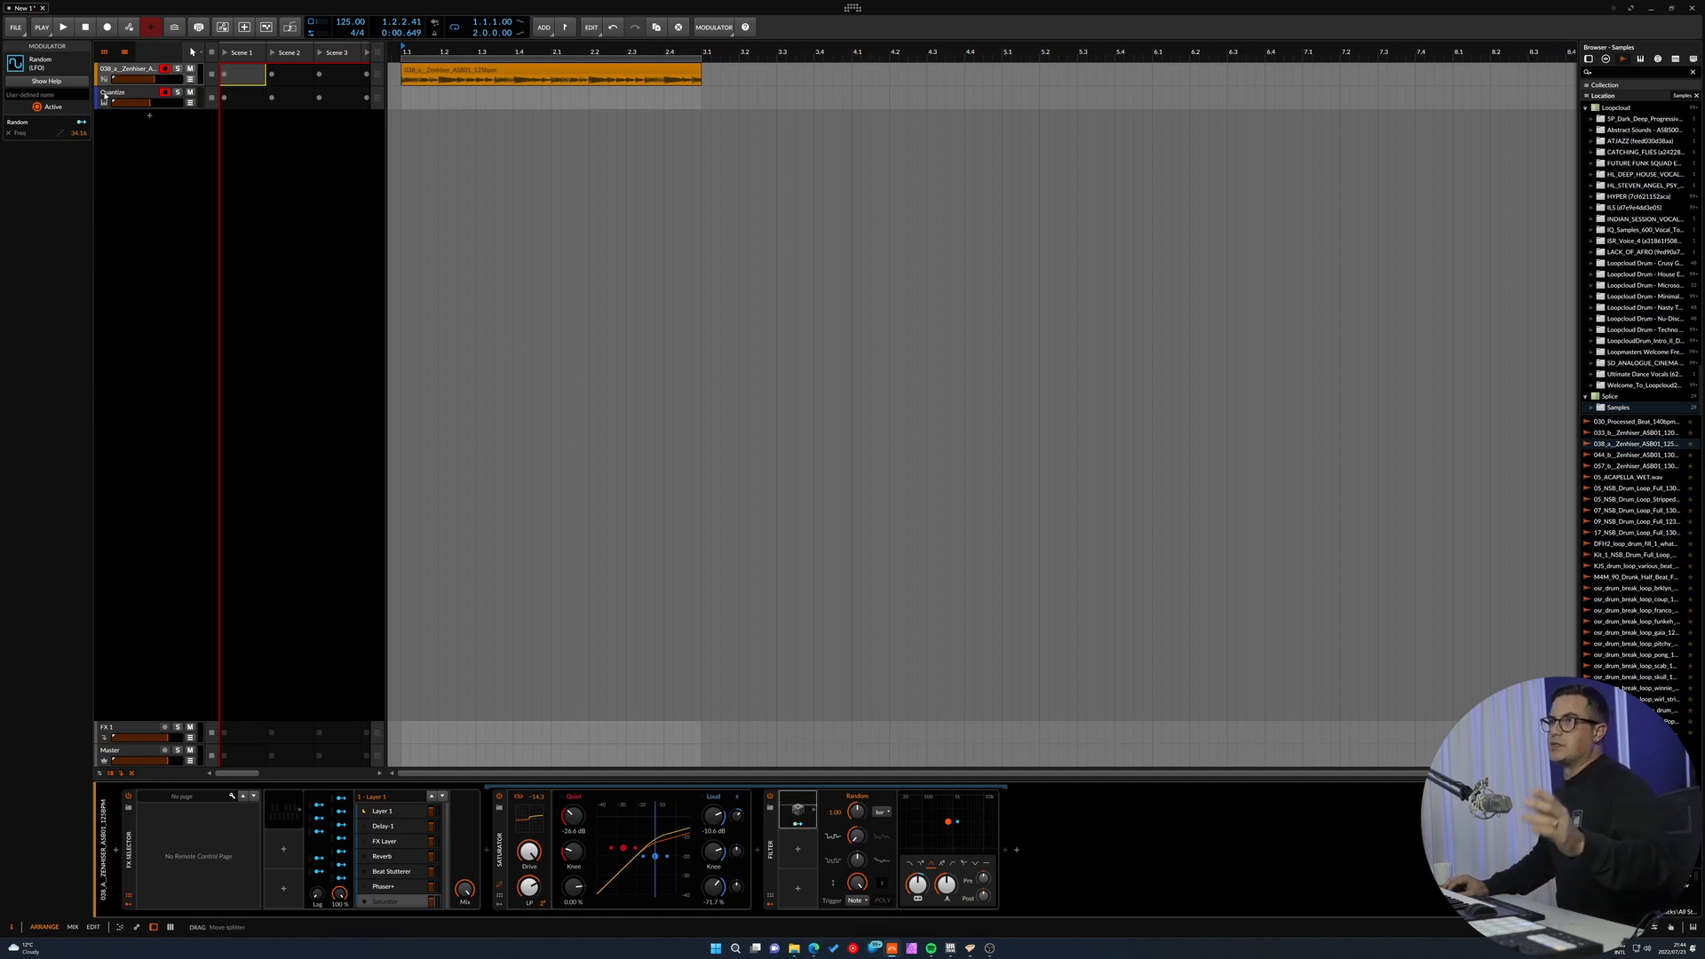
# Extend the drum loop clip to 8 bars and set the arranger loop range to match it.
pyautogui.click(107, 95)
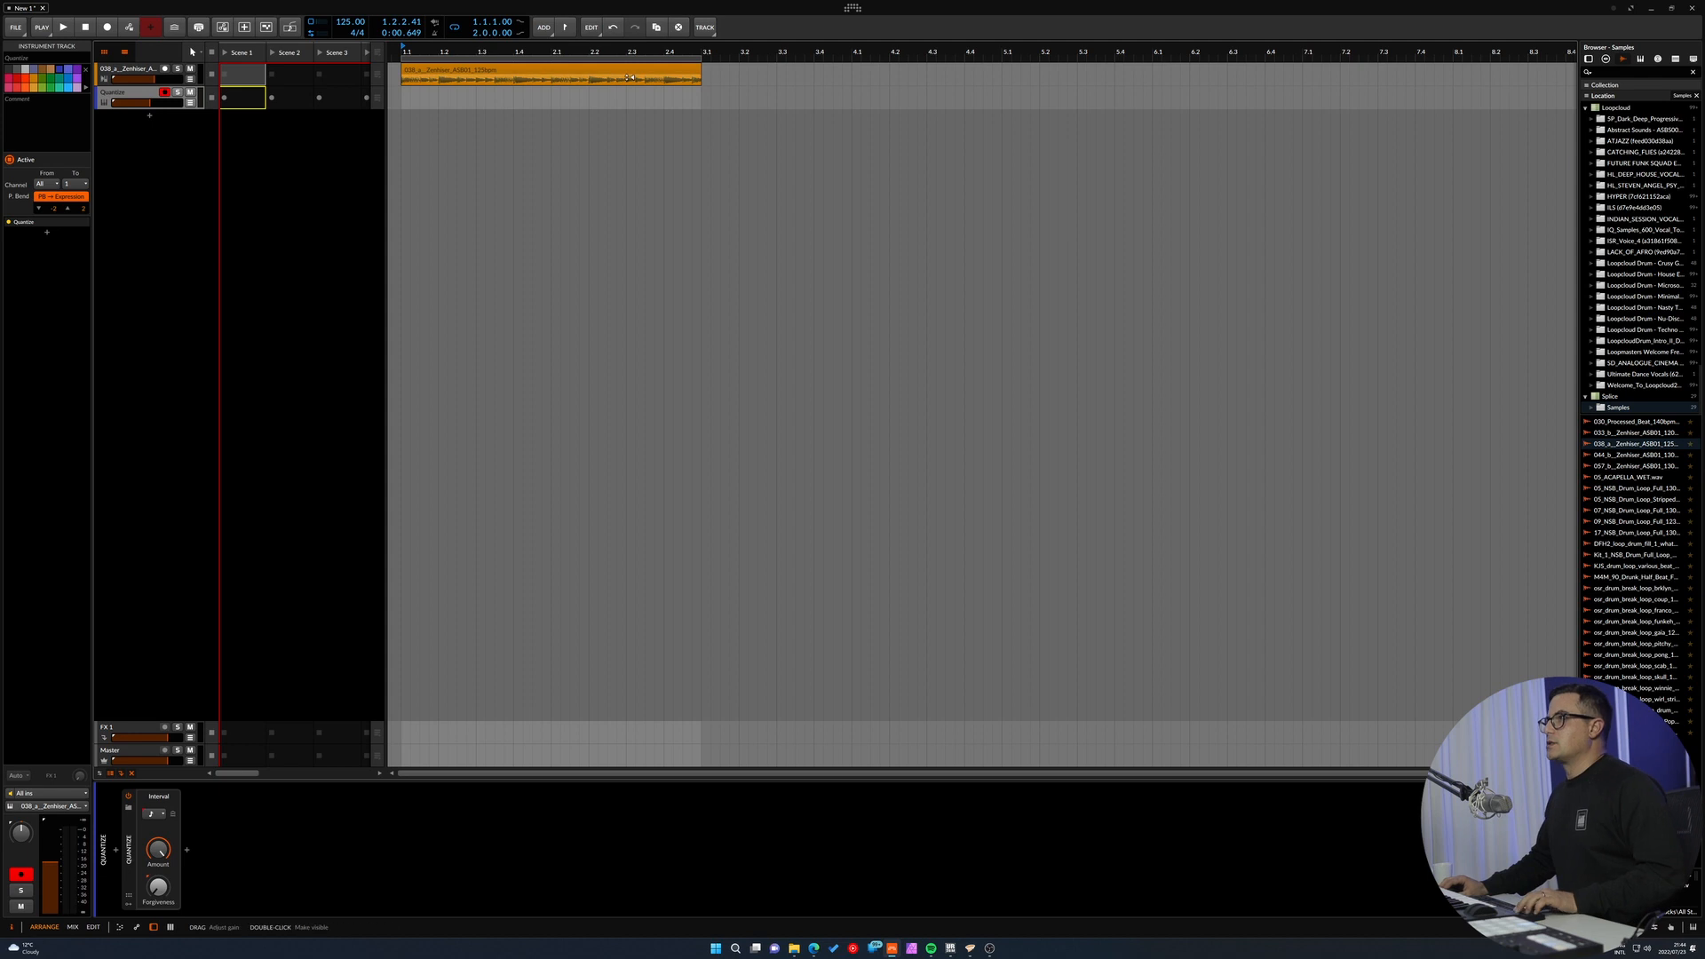
pyautogui.moveTo(698, 73); pyautogui.dragTo(1472, 127)
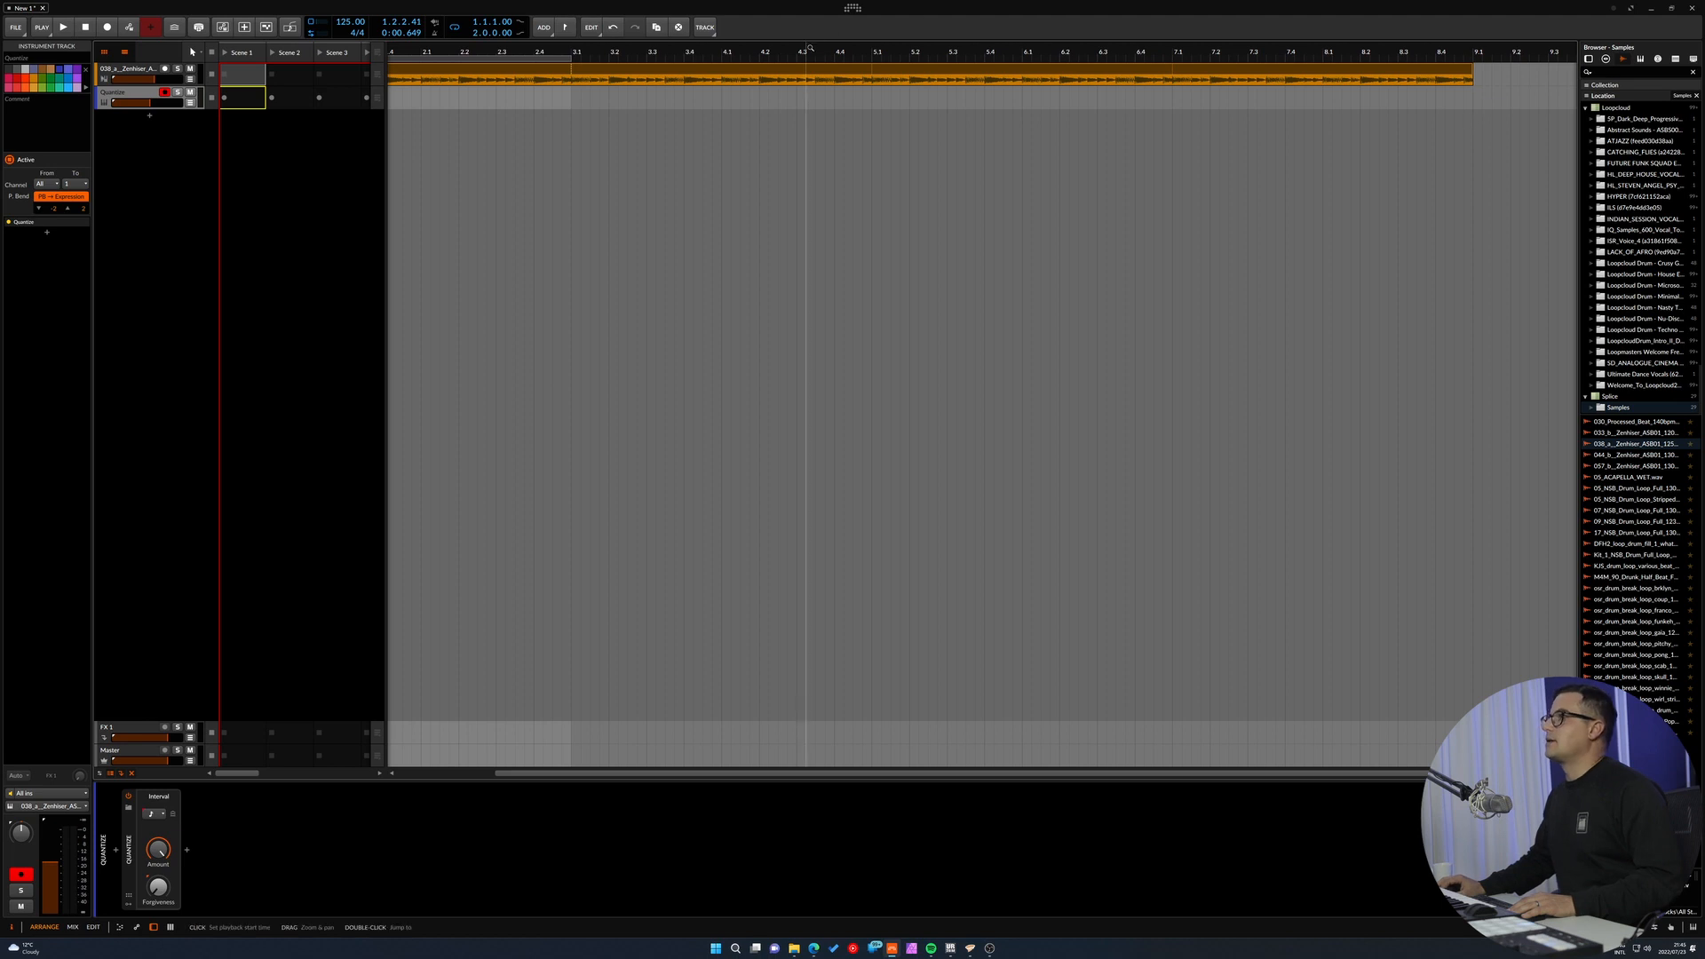
pyautogui.click(800, 74)
pyautogui.hotkey('ctrl', 'l')
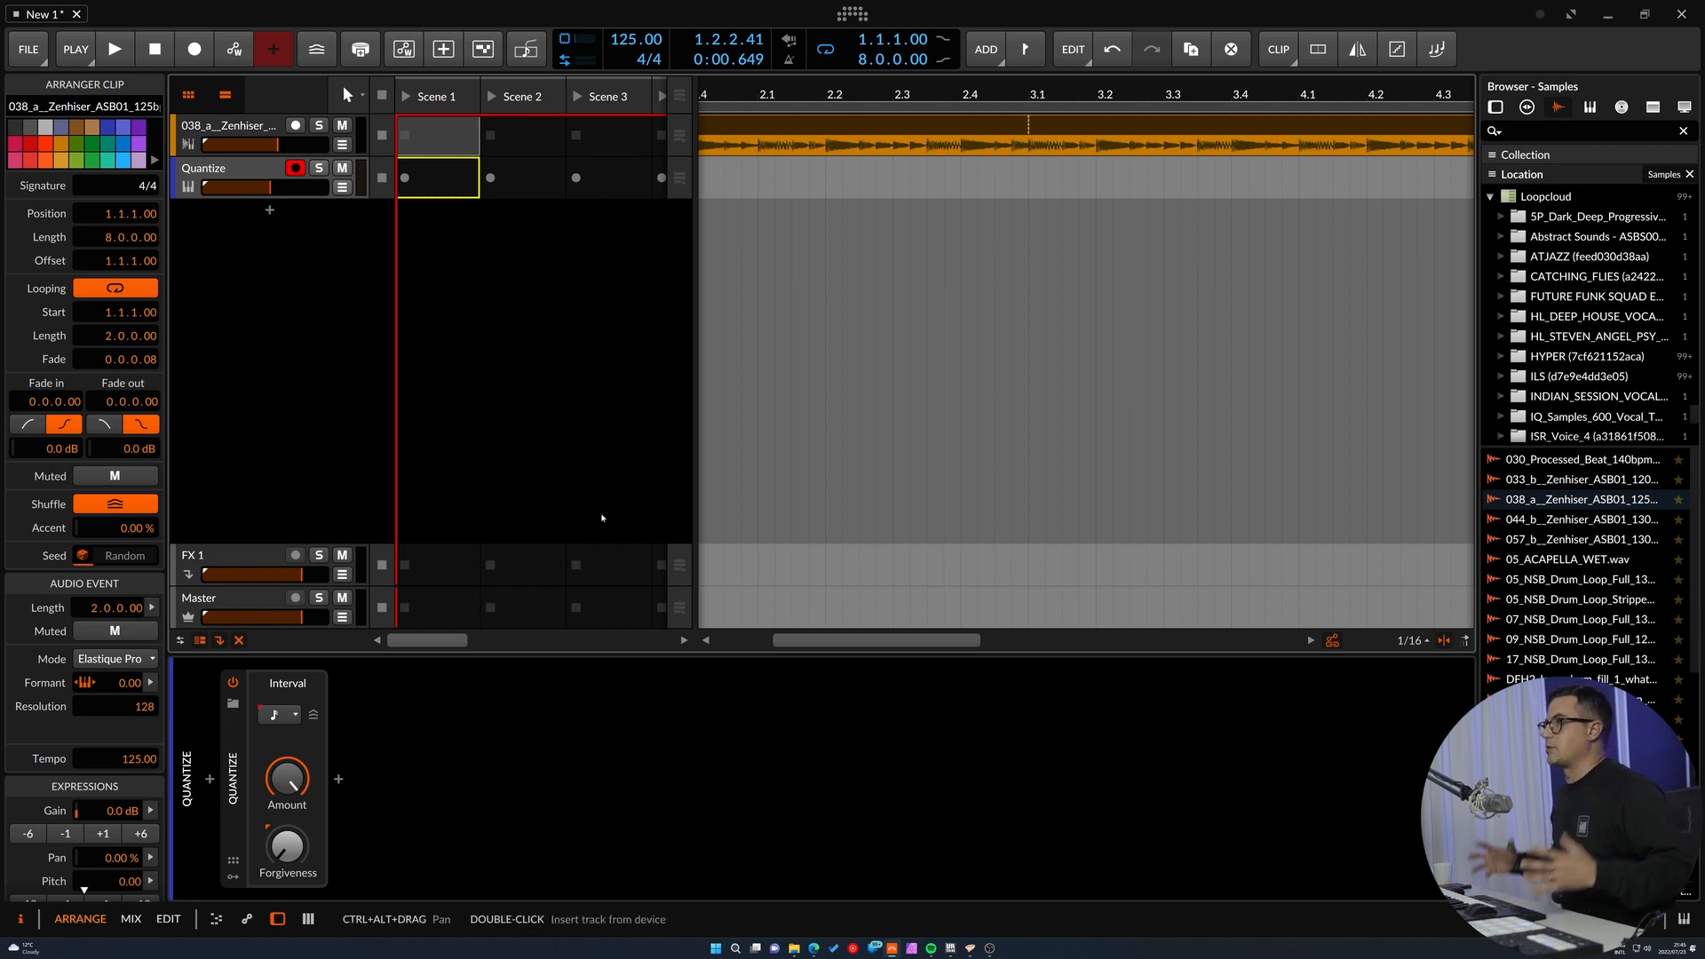
pyautogui.moveTo(850, 93); pyautogui.dragTo(732, 153)
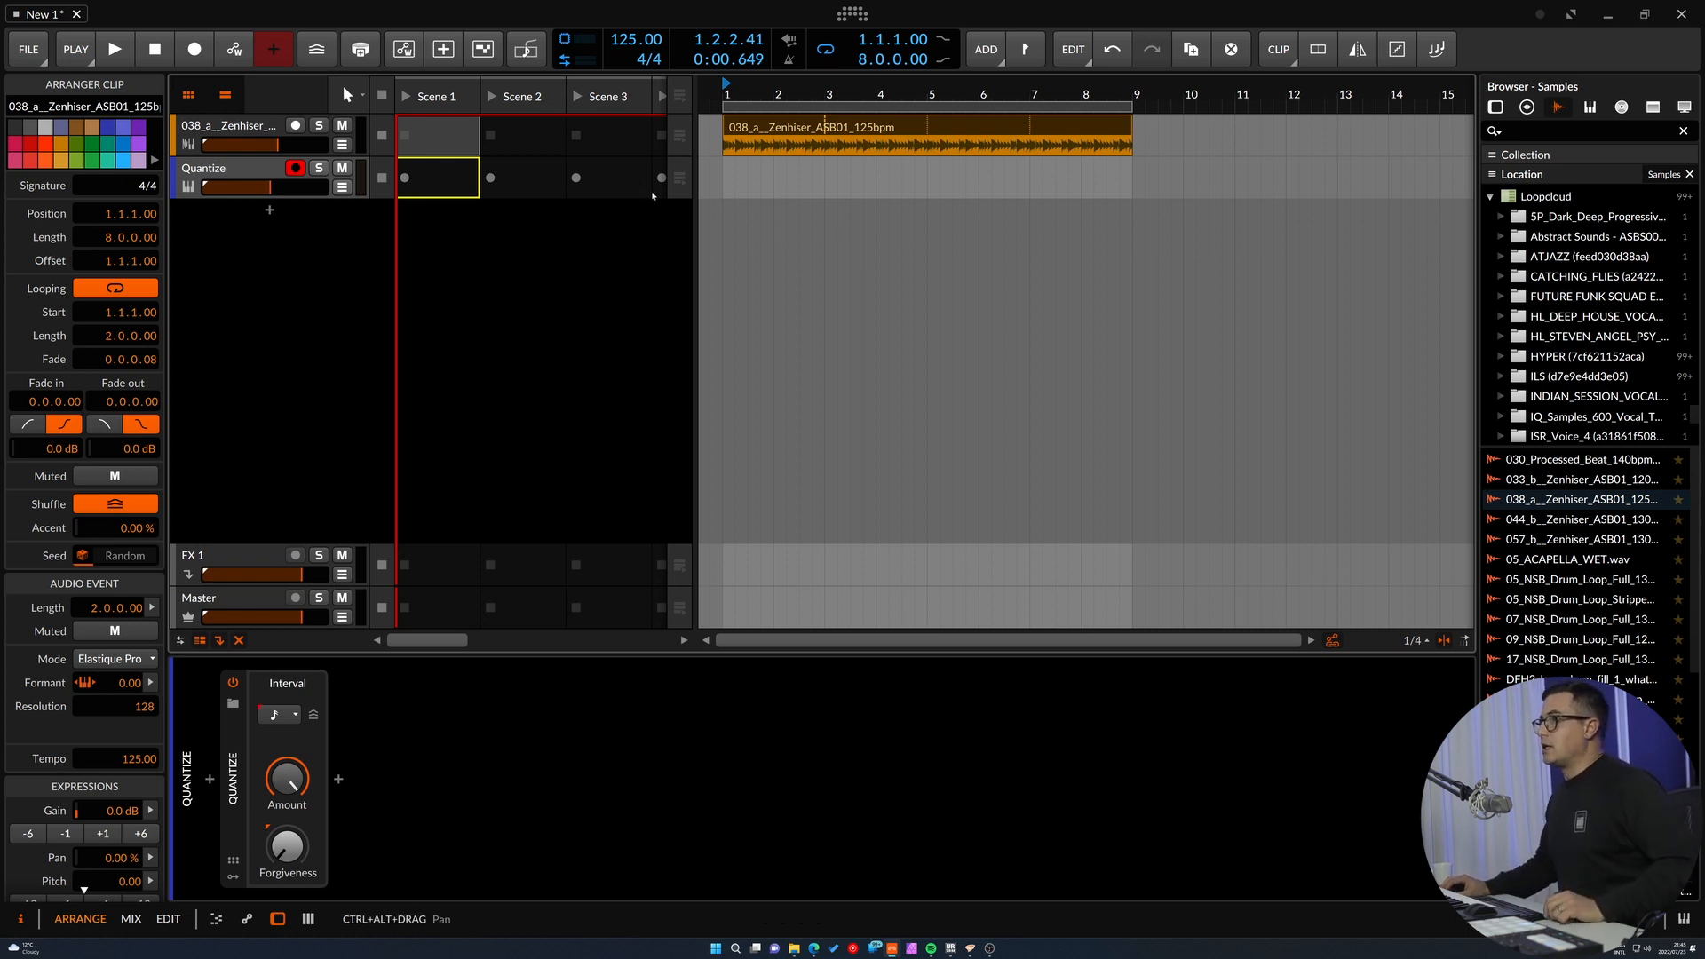
# Record note clips in the Quantize track's launcher slots, starting with Scene 1.
pyautogui.click(411, 180)
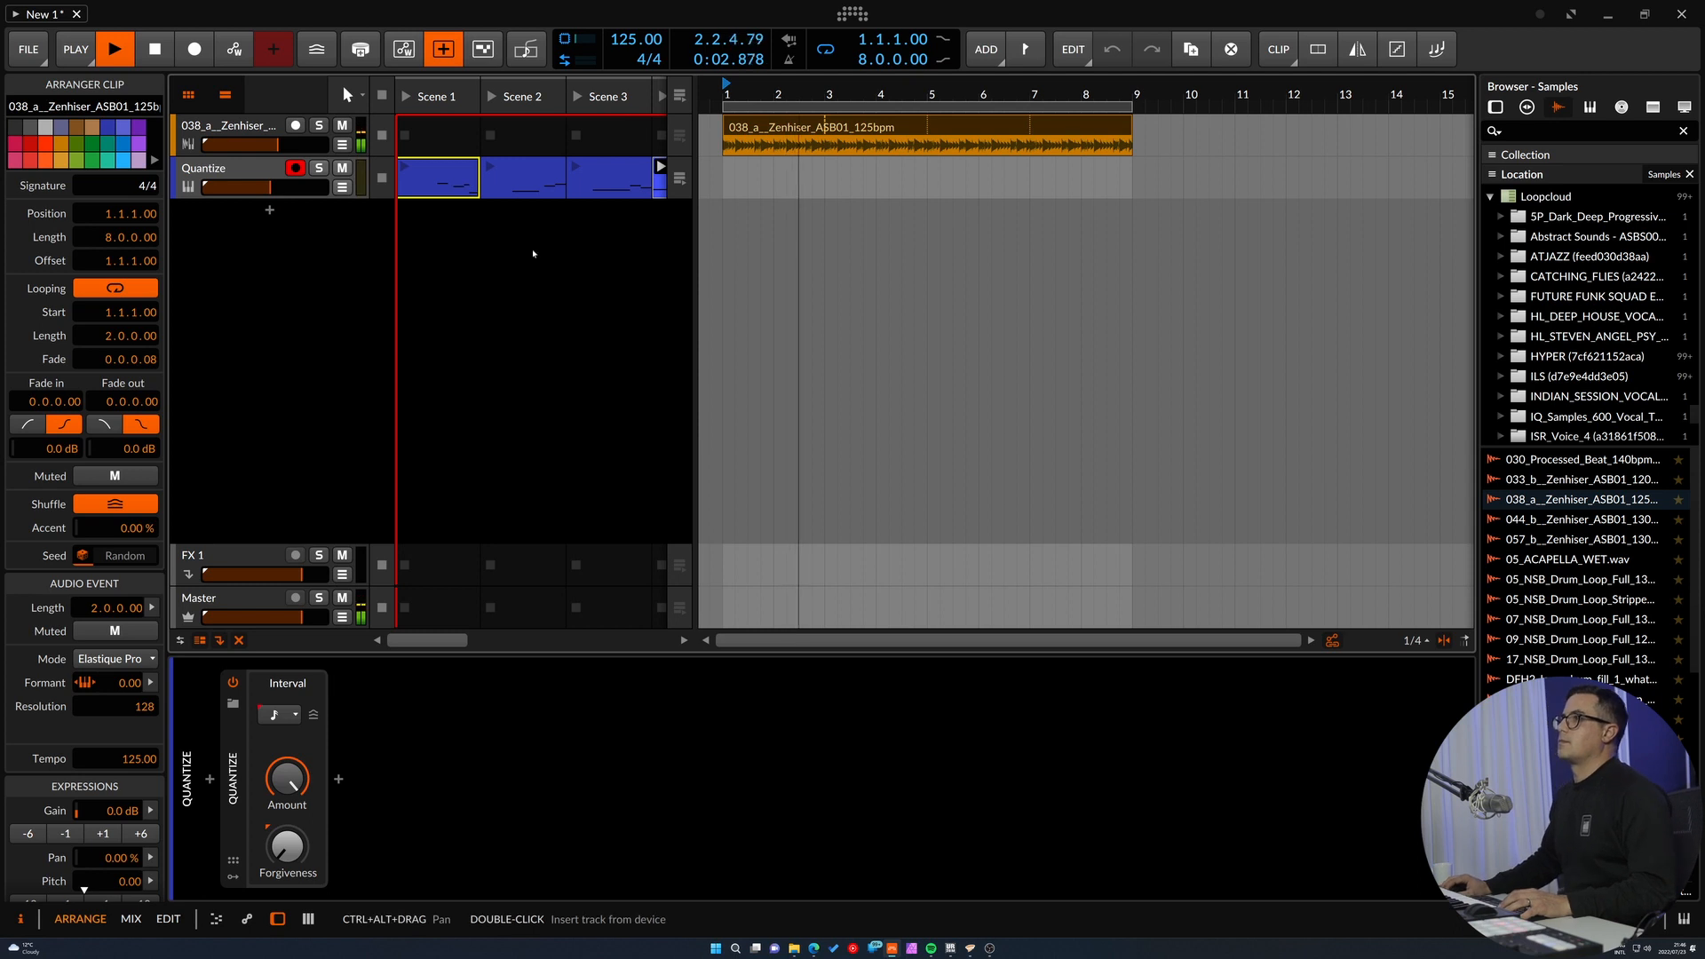
# Stop playback, widen the clip launcher to show Scene 4, and copy the Quantize track's Scene 4 clip to bar 8 of the arranger.
pyautogui.press('space')
pyautogui.click(491, 194)
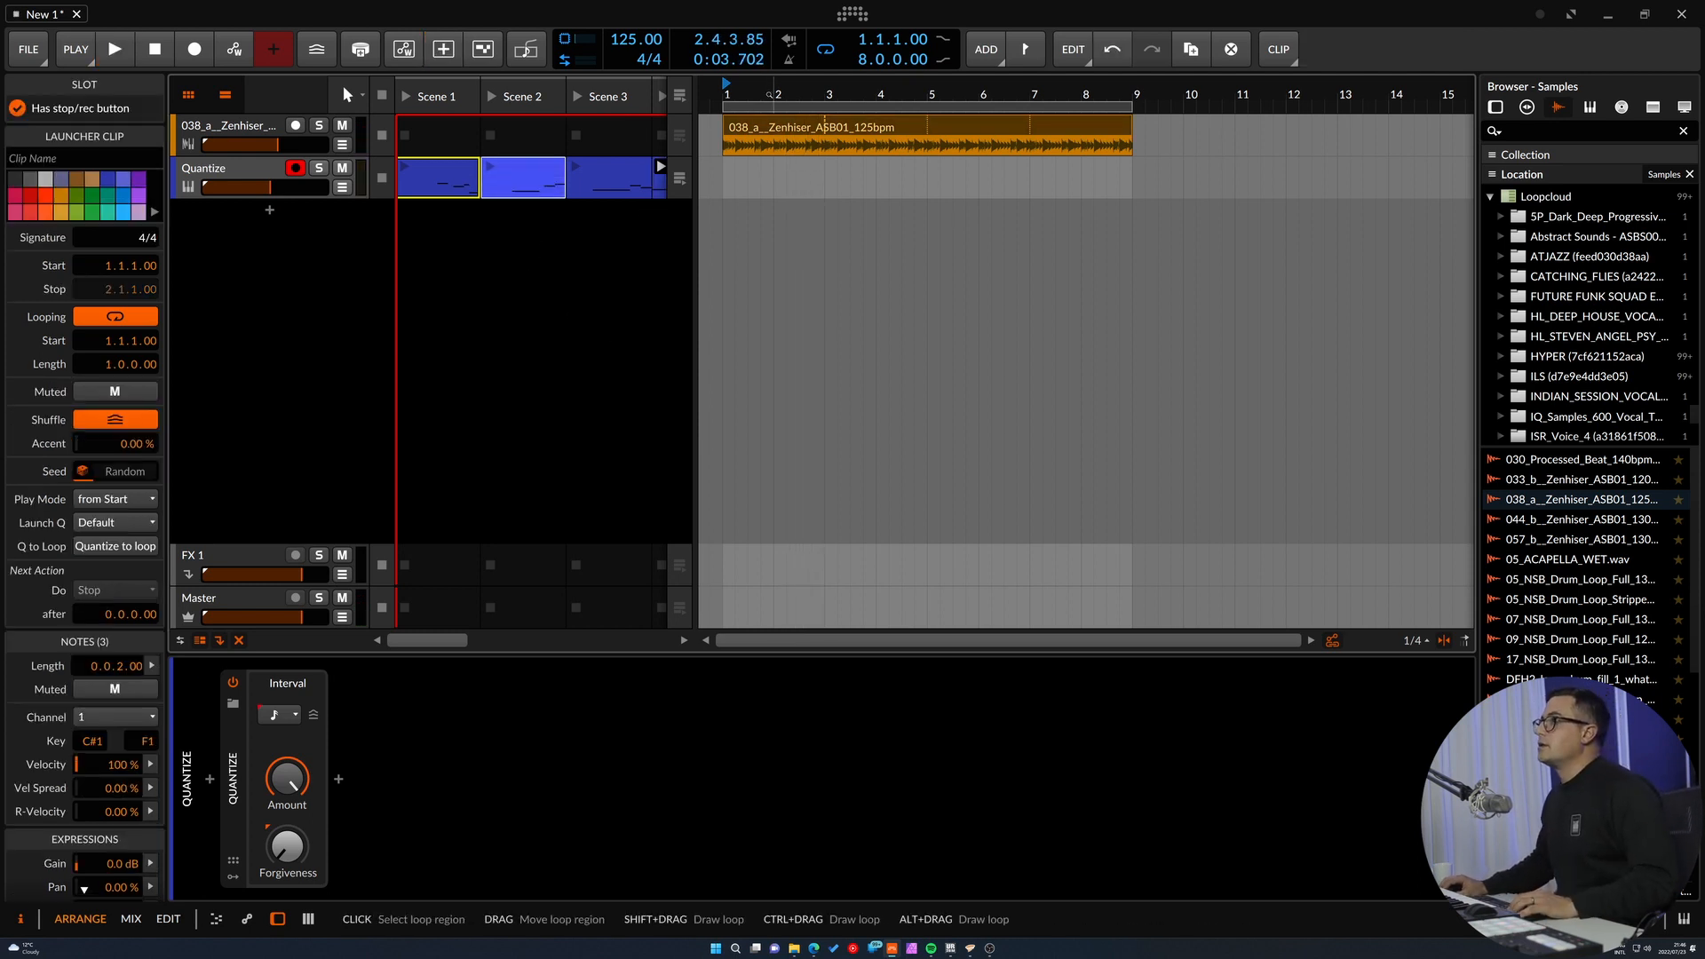
pyautogui.scroll(-5, 770, 94)
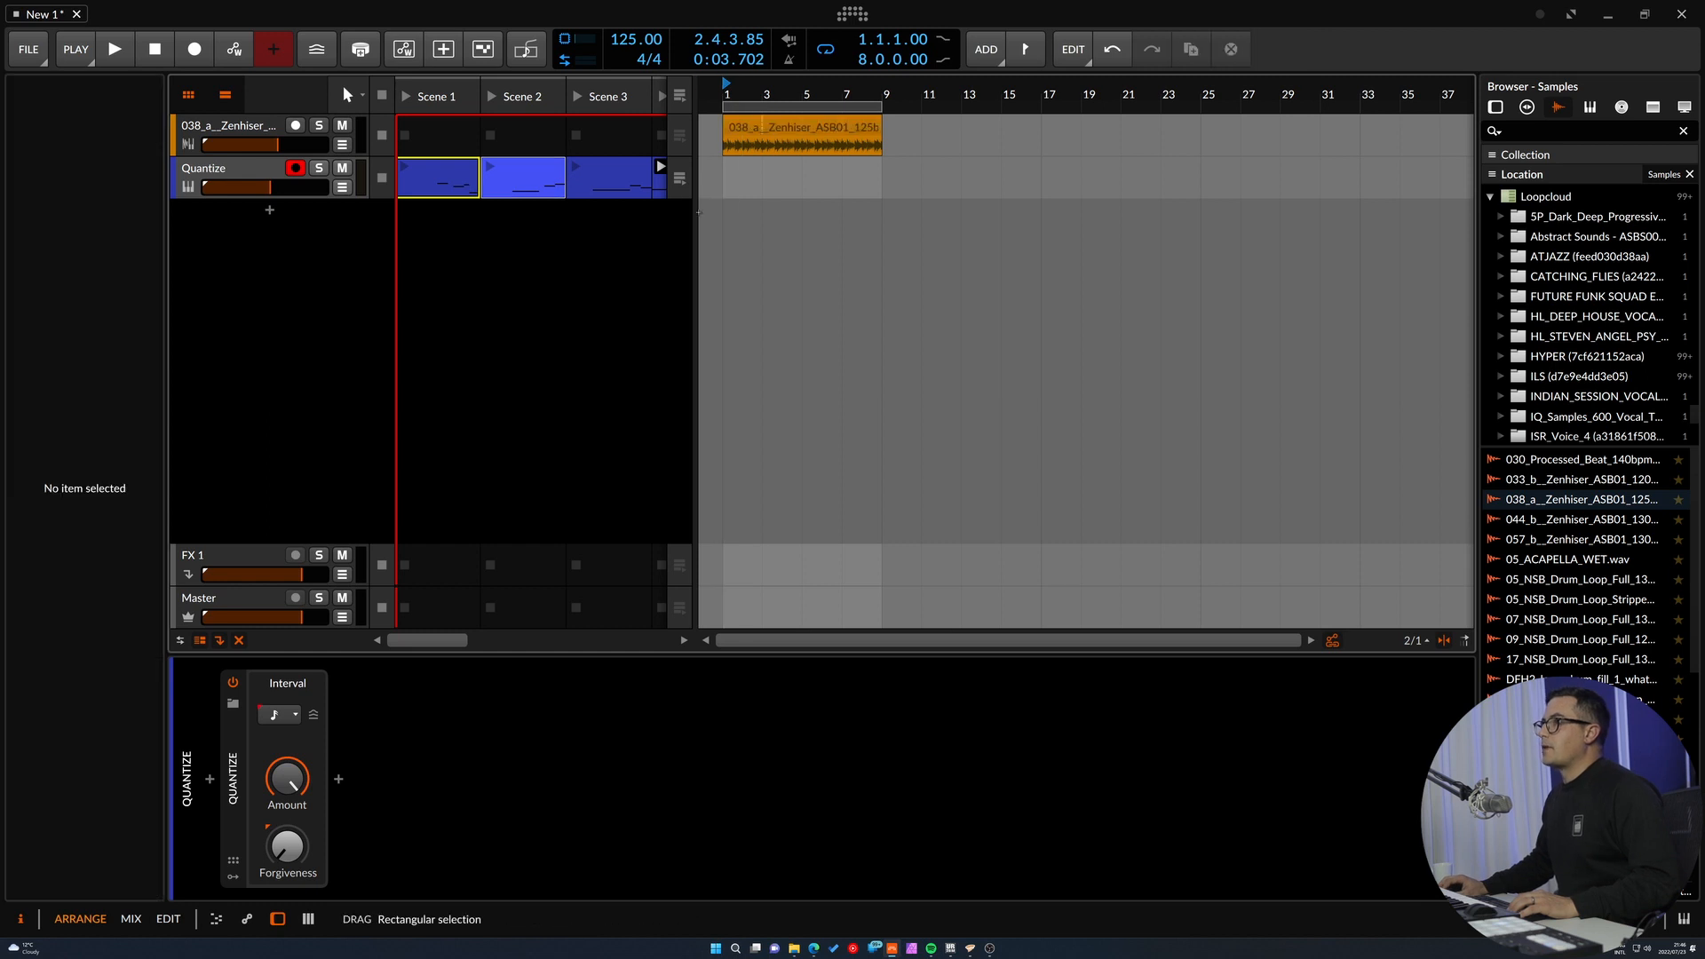
pyautogui.moveTo(694, 211); pyautogui.dragTo(804, 211)
pyautogui.moveTo(665, 166); pyautogui.dragTo(973, 180)
pyautogui.scroll(4, 974, 95)
pyautogui.moveTo(972, 94); pyautogui.dragTo(1104, 169)
# Audition the arrangement from bar 7 and again from bar 8 to hear the clip trigger the effects at the loop's end.
pyautogui.click(928, 90)
pyautogui.press('space')
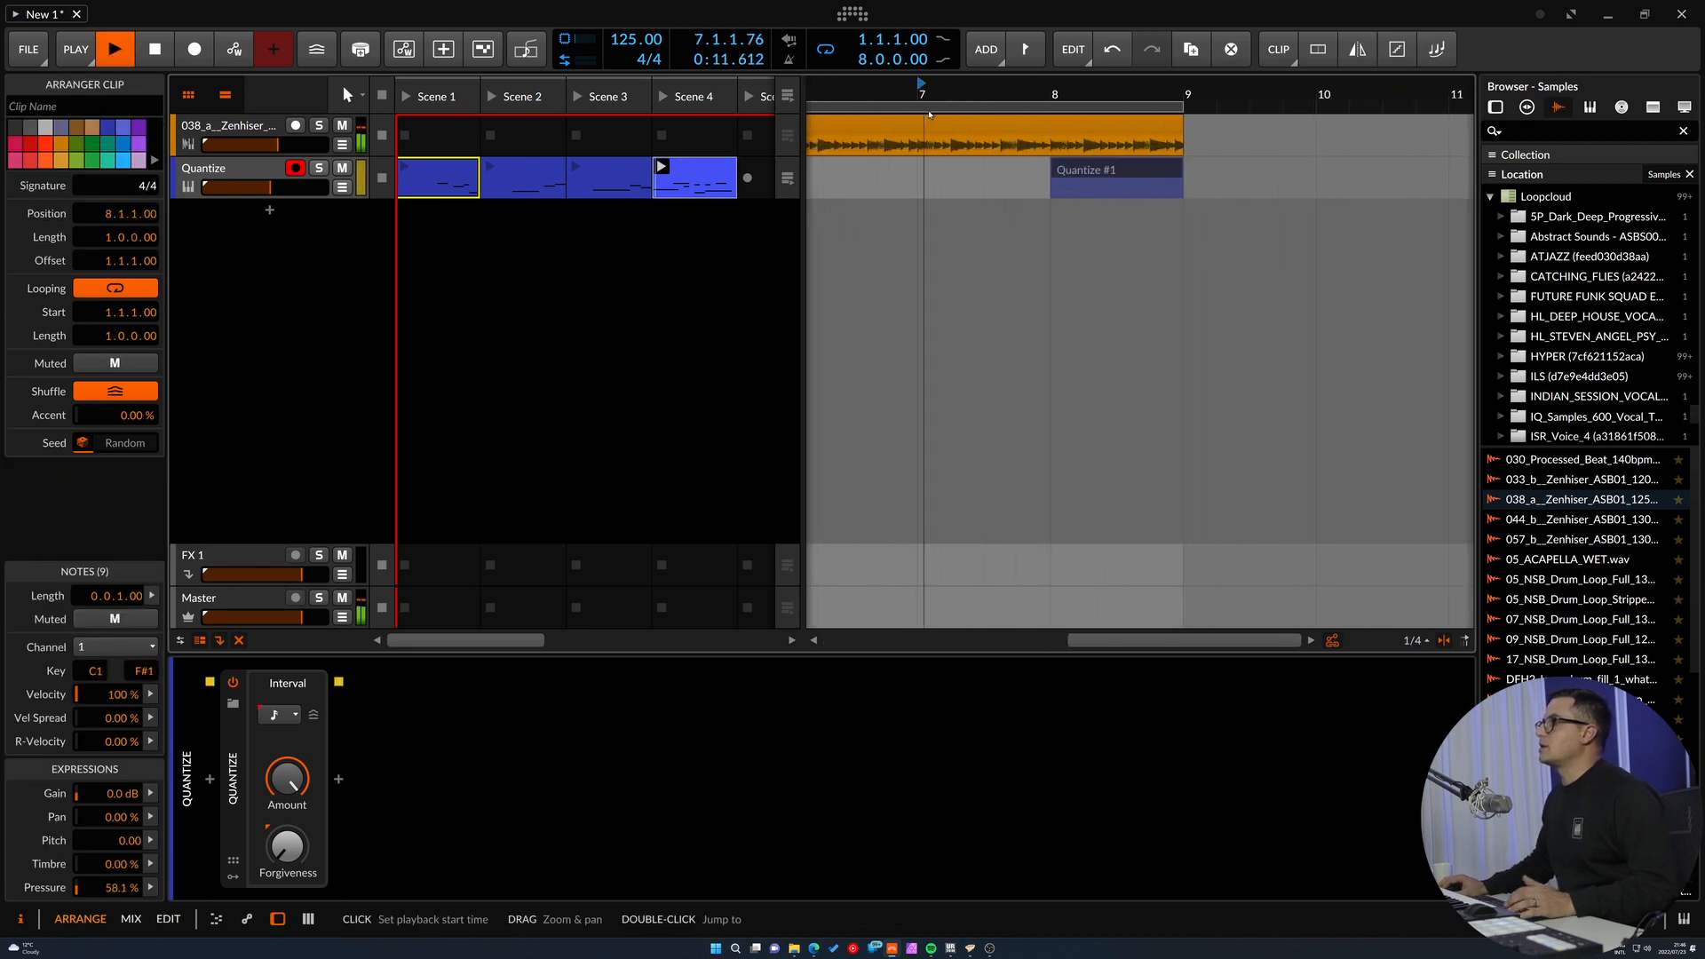
pyautogui.moveTo(928, 90); pyautogui.dragTo(1106, 50)
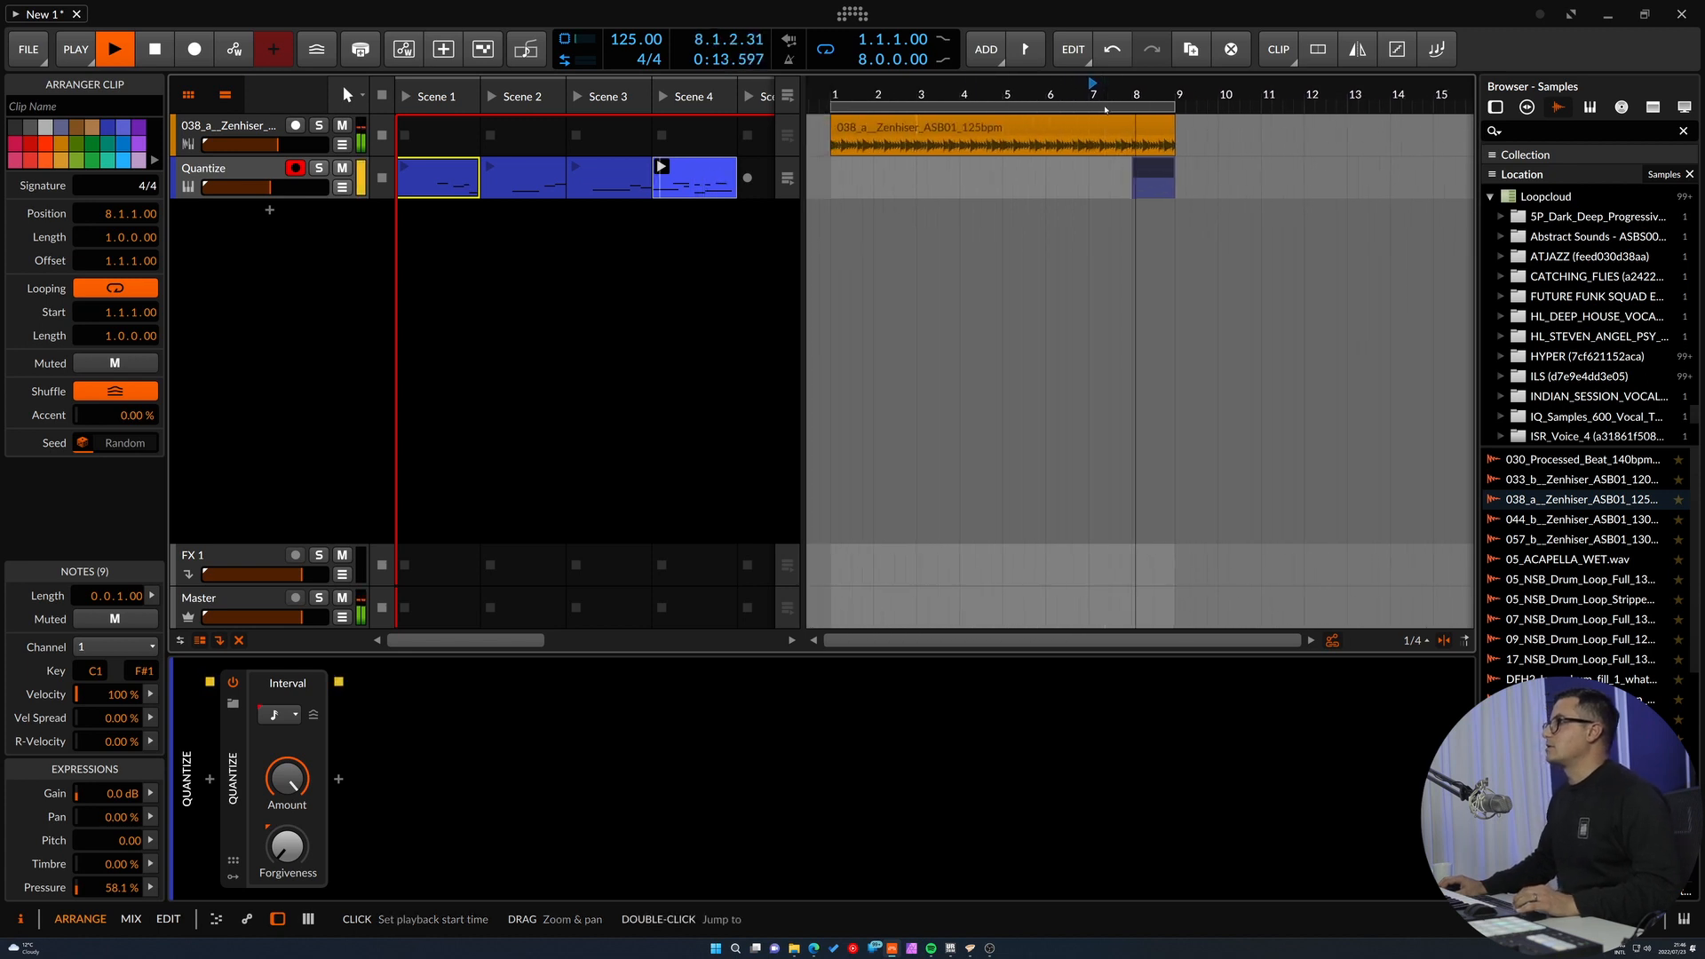
pyautogui.press('space')
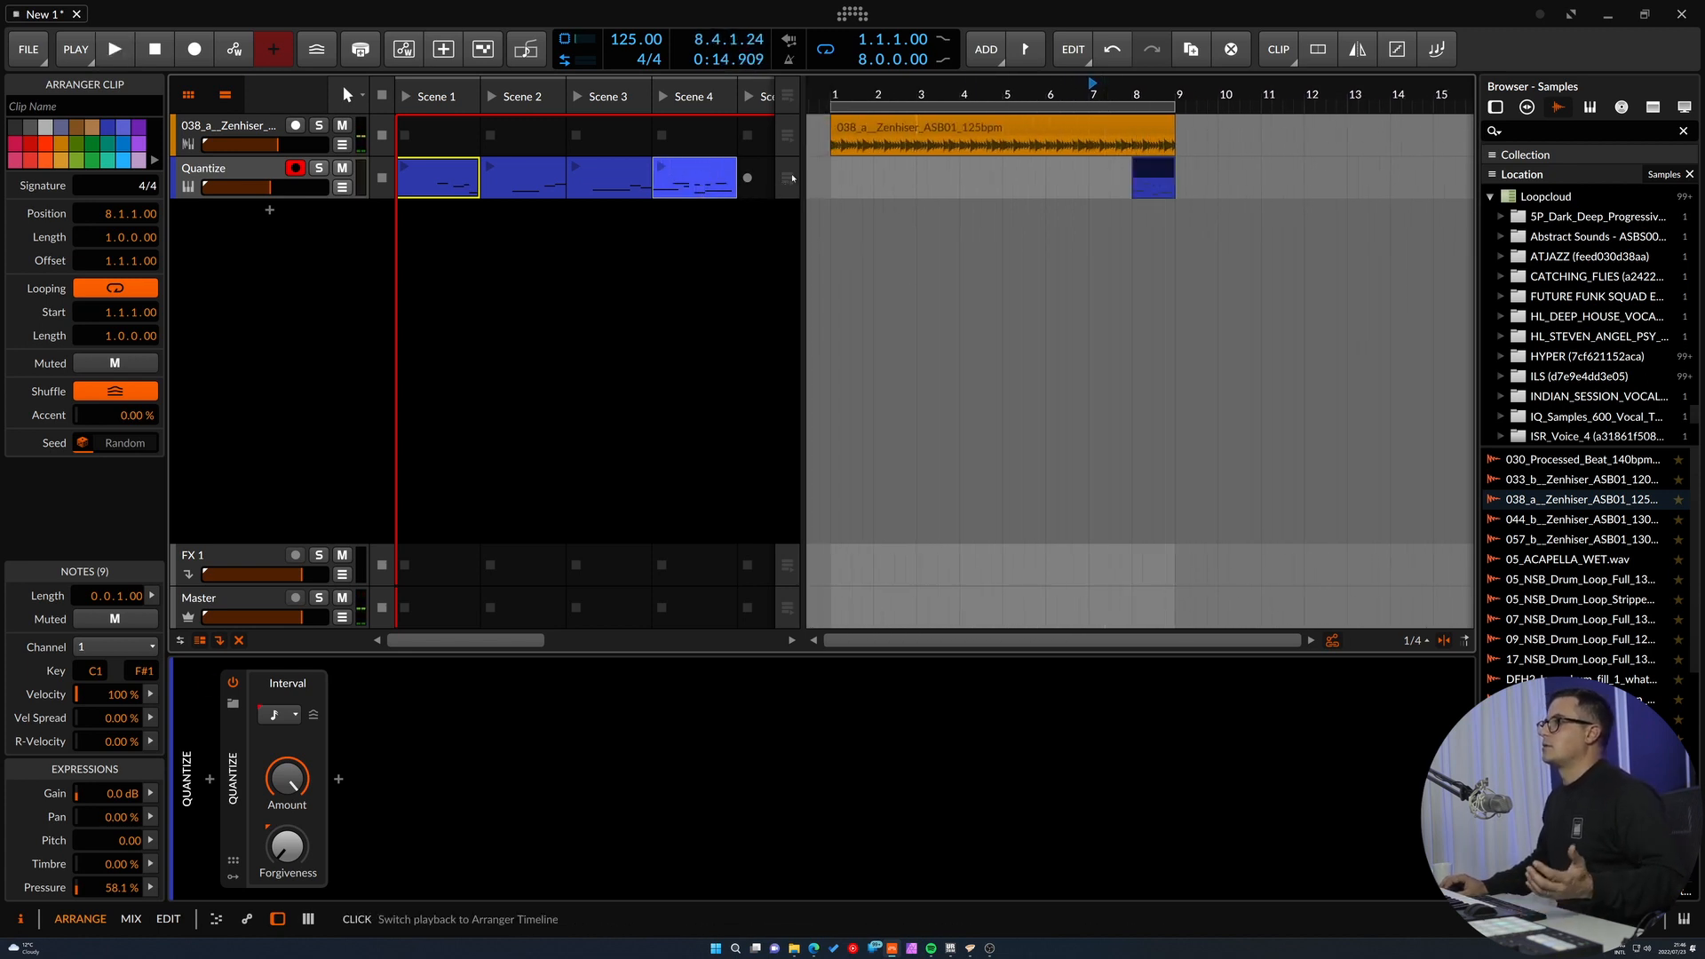
pyautogui.click(1136, 89)
pyautogui.press('space')
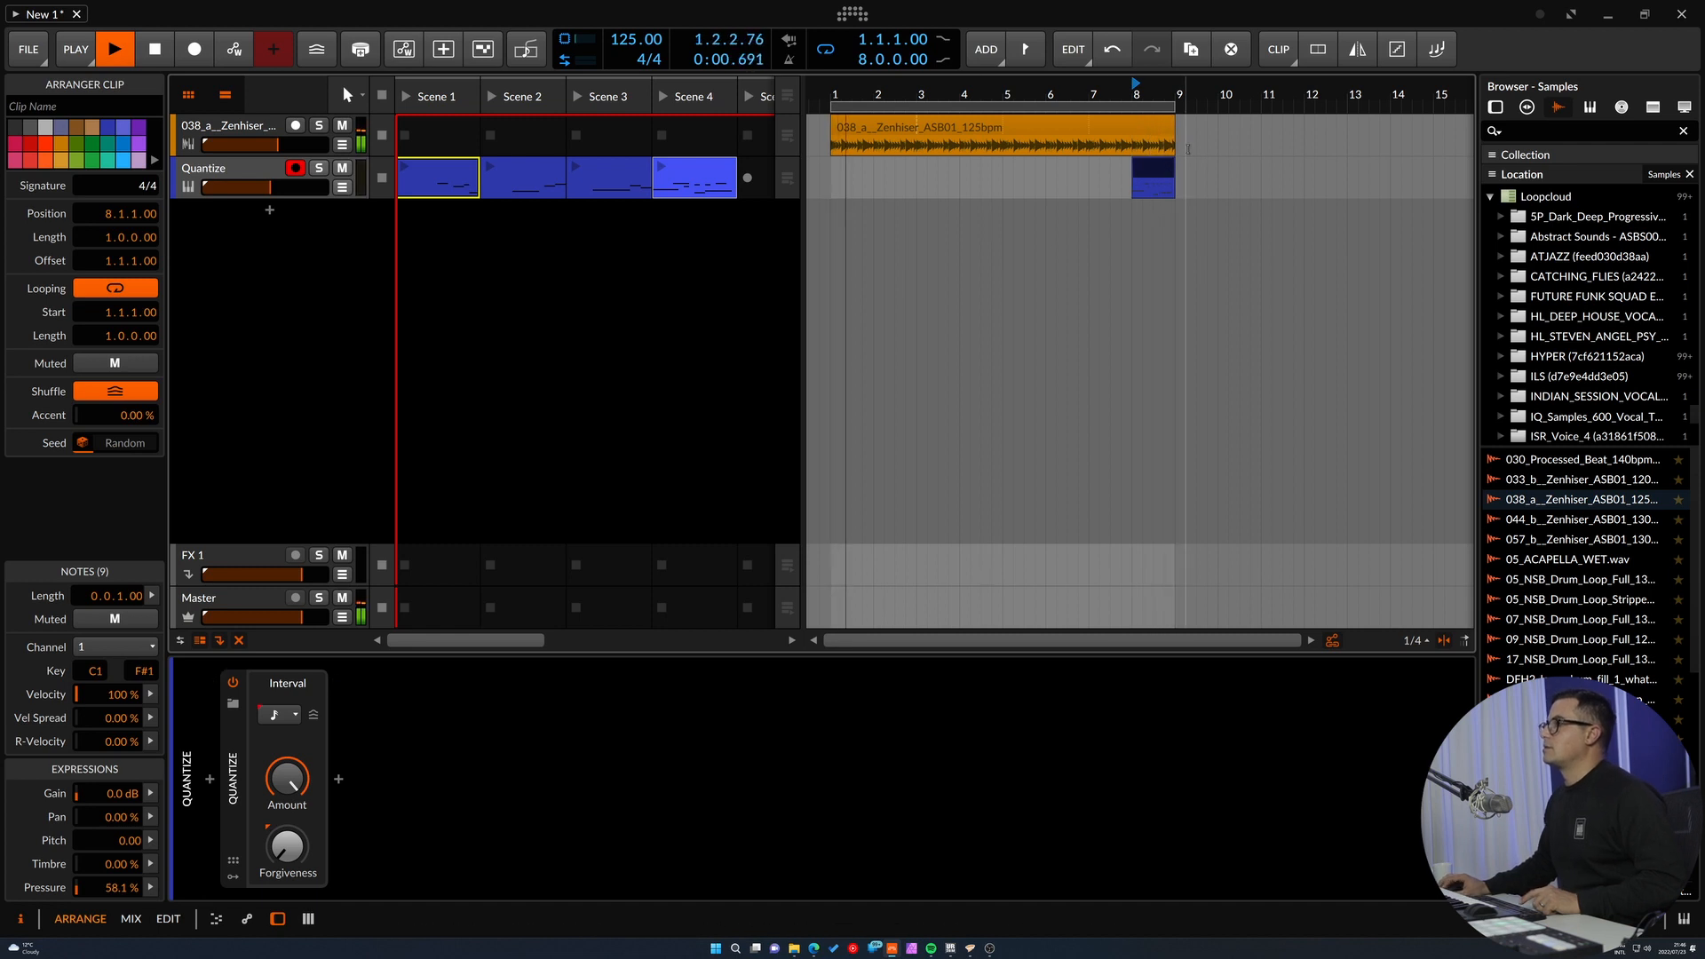
pyautogui.press('space')
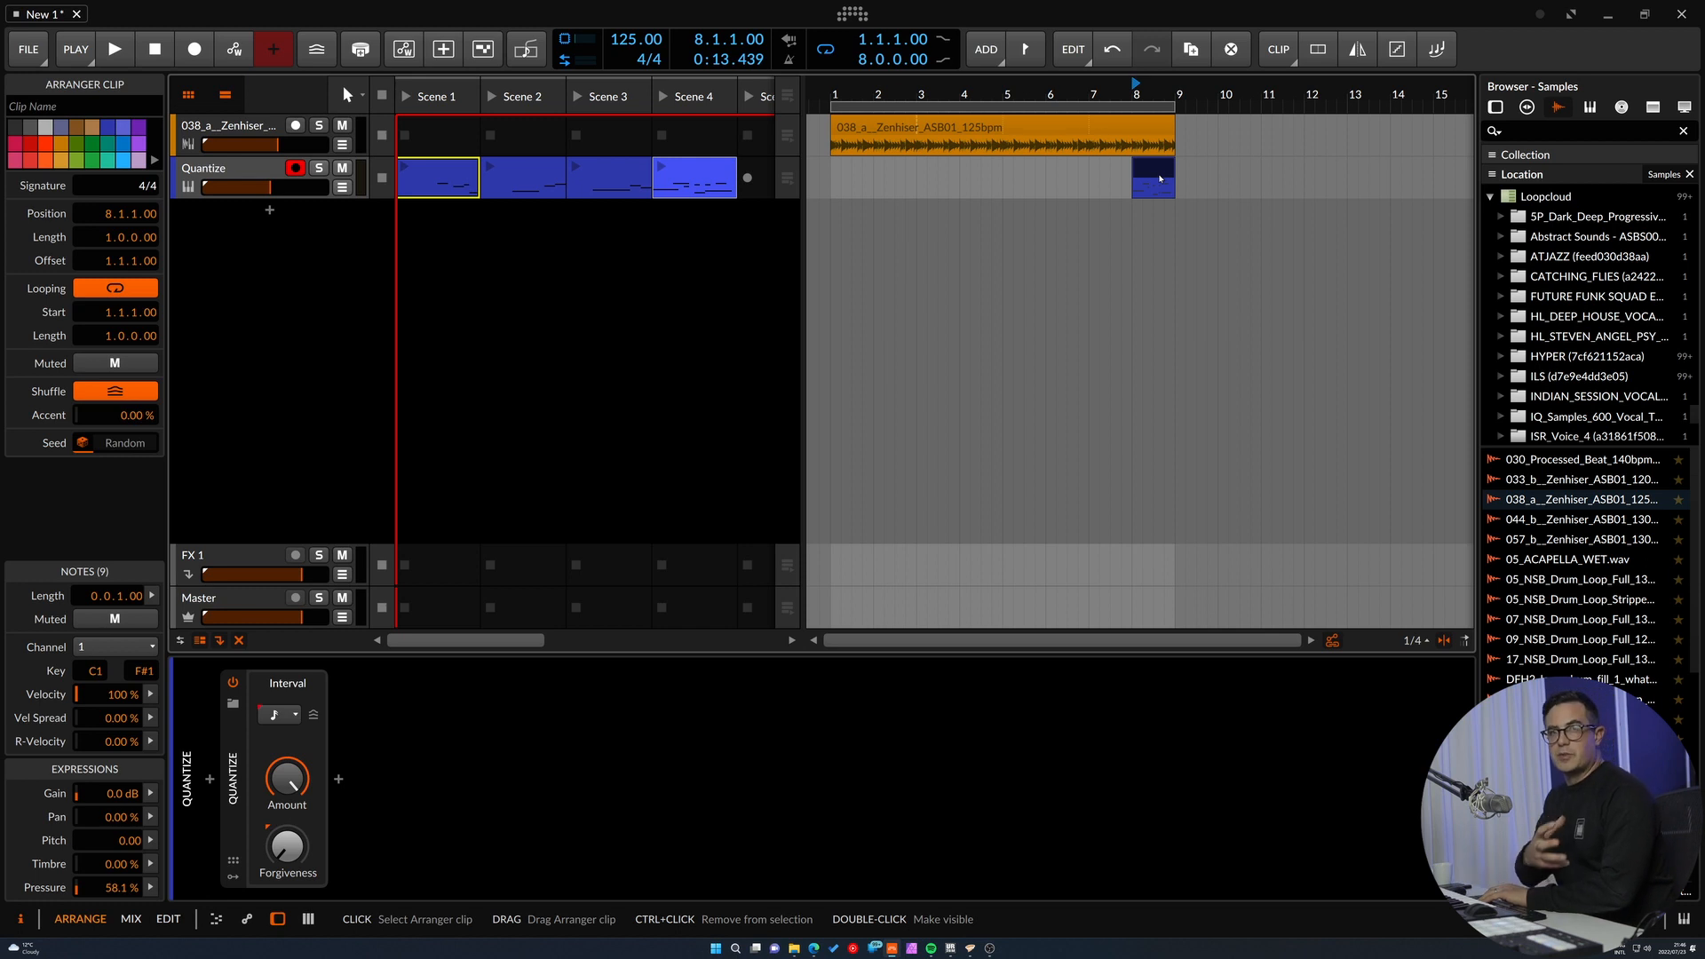
# Delete the Quantize clip at bar 8 and record trigger notes on the Quantize track in the arranger from bar 1 across the 8-bar loop.
pyautogui.press('Delete')
pyautogui.click(843, 95)
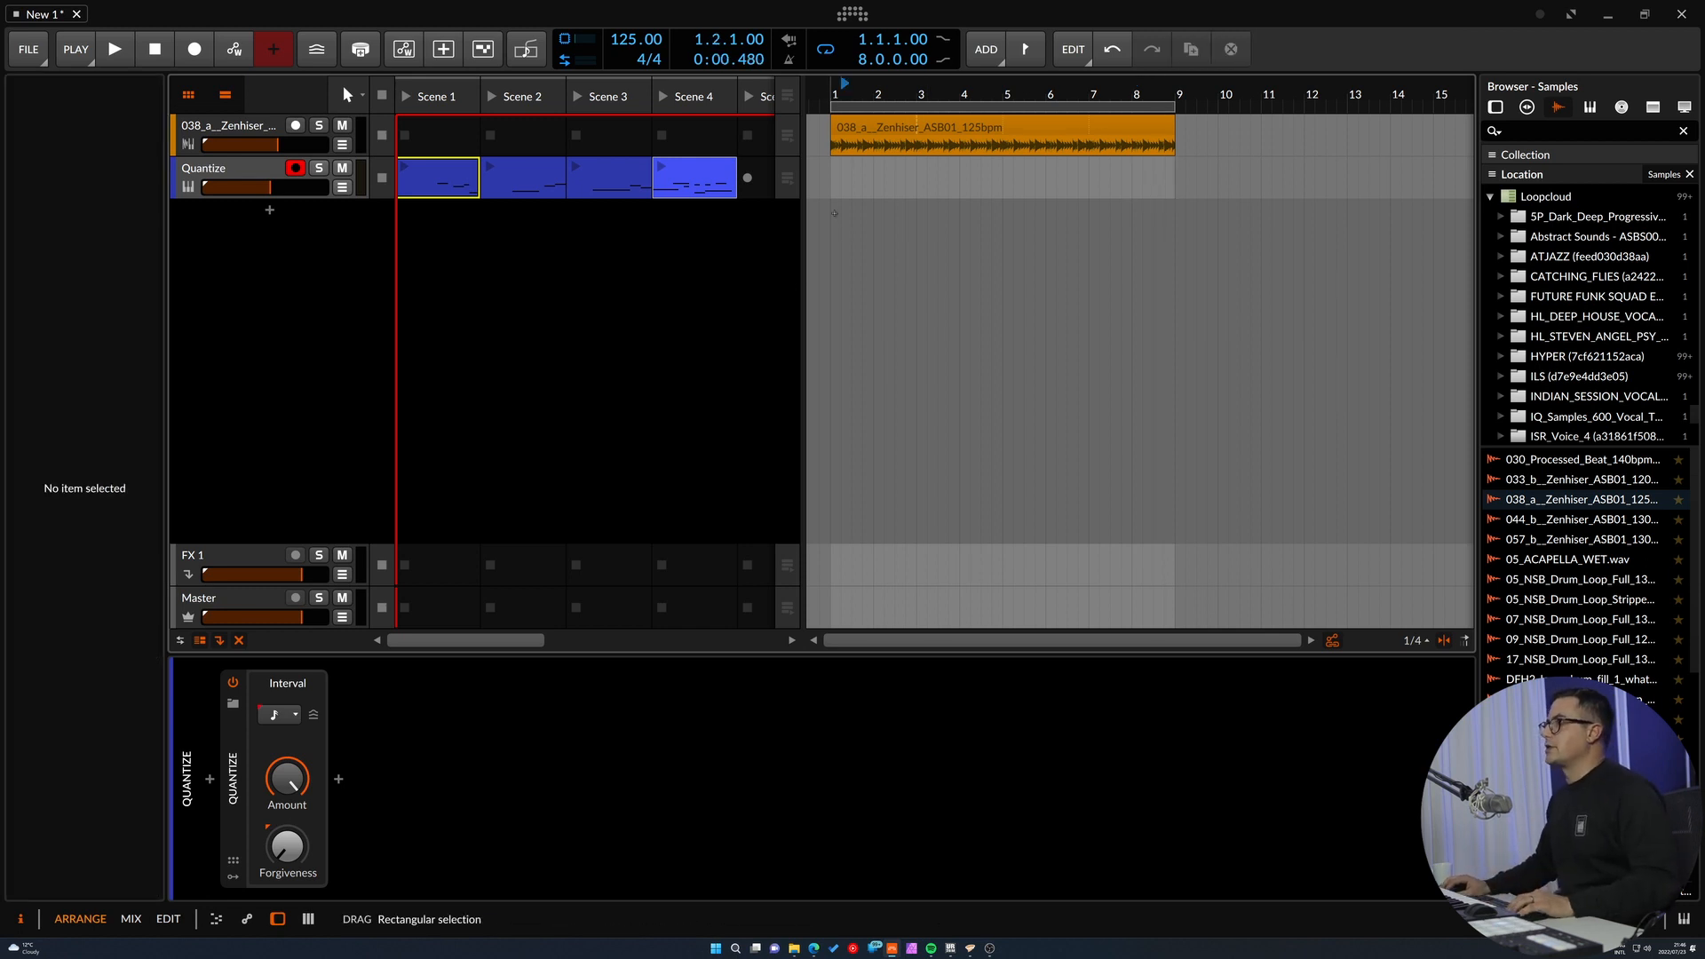
pyautogui.click(833, 95)
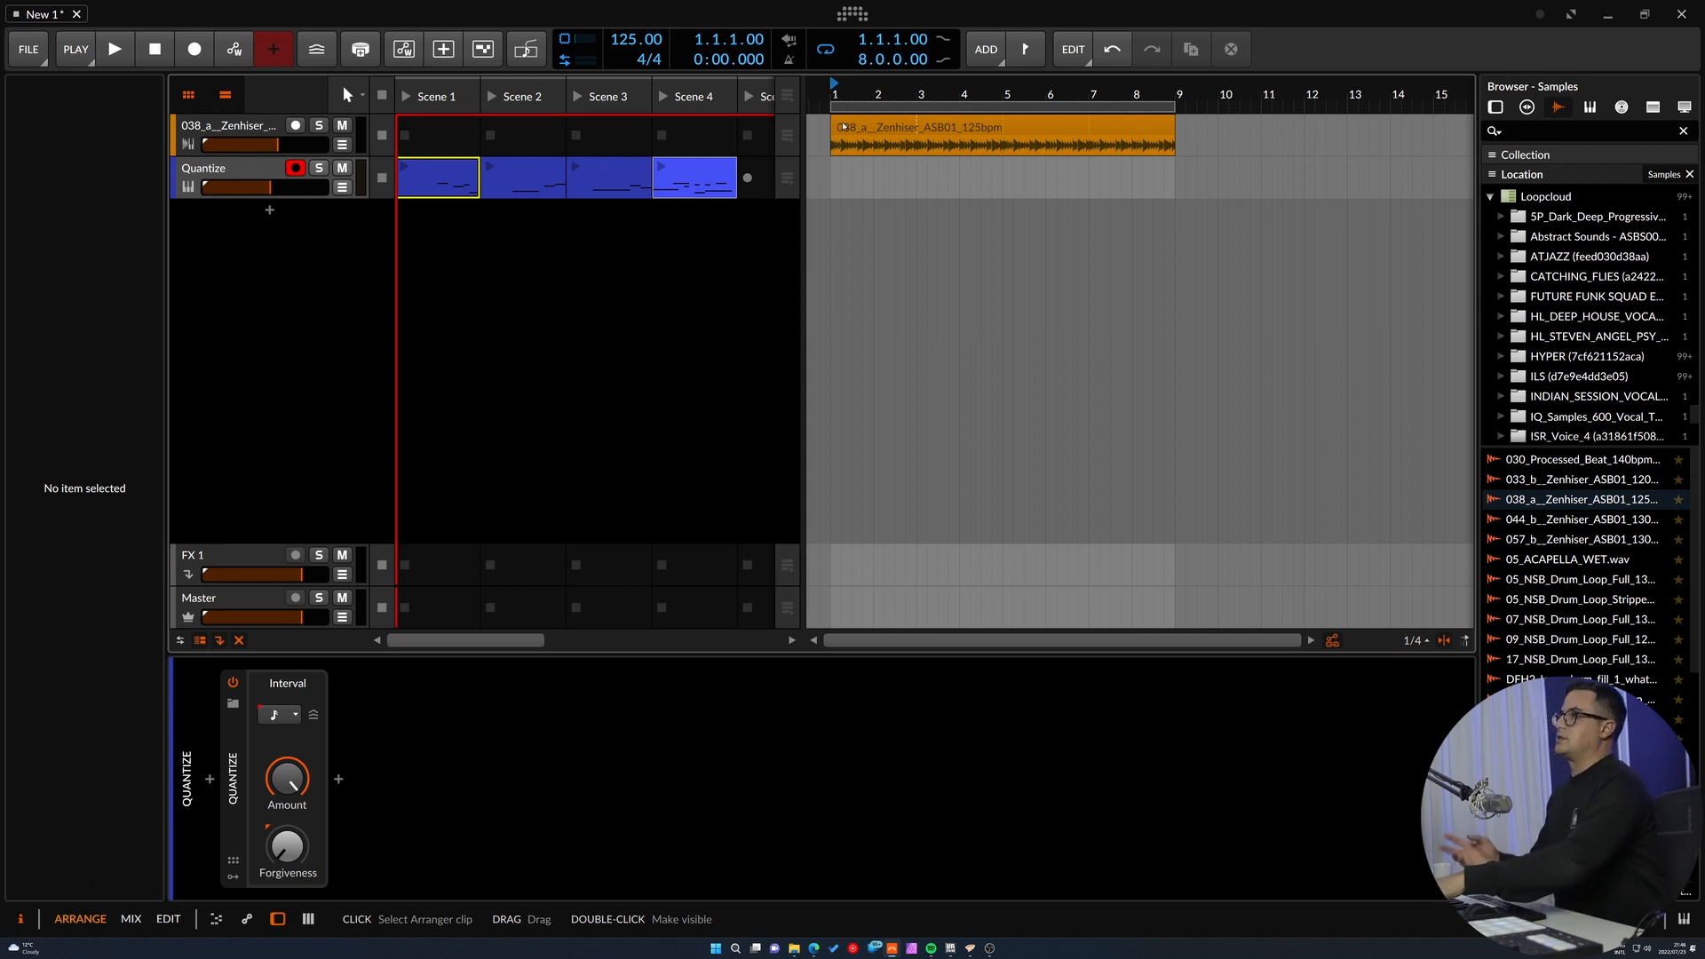
pyautogui.press('r')
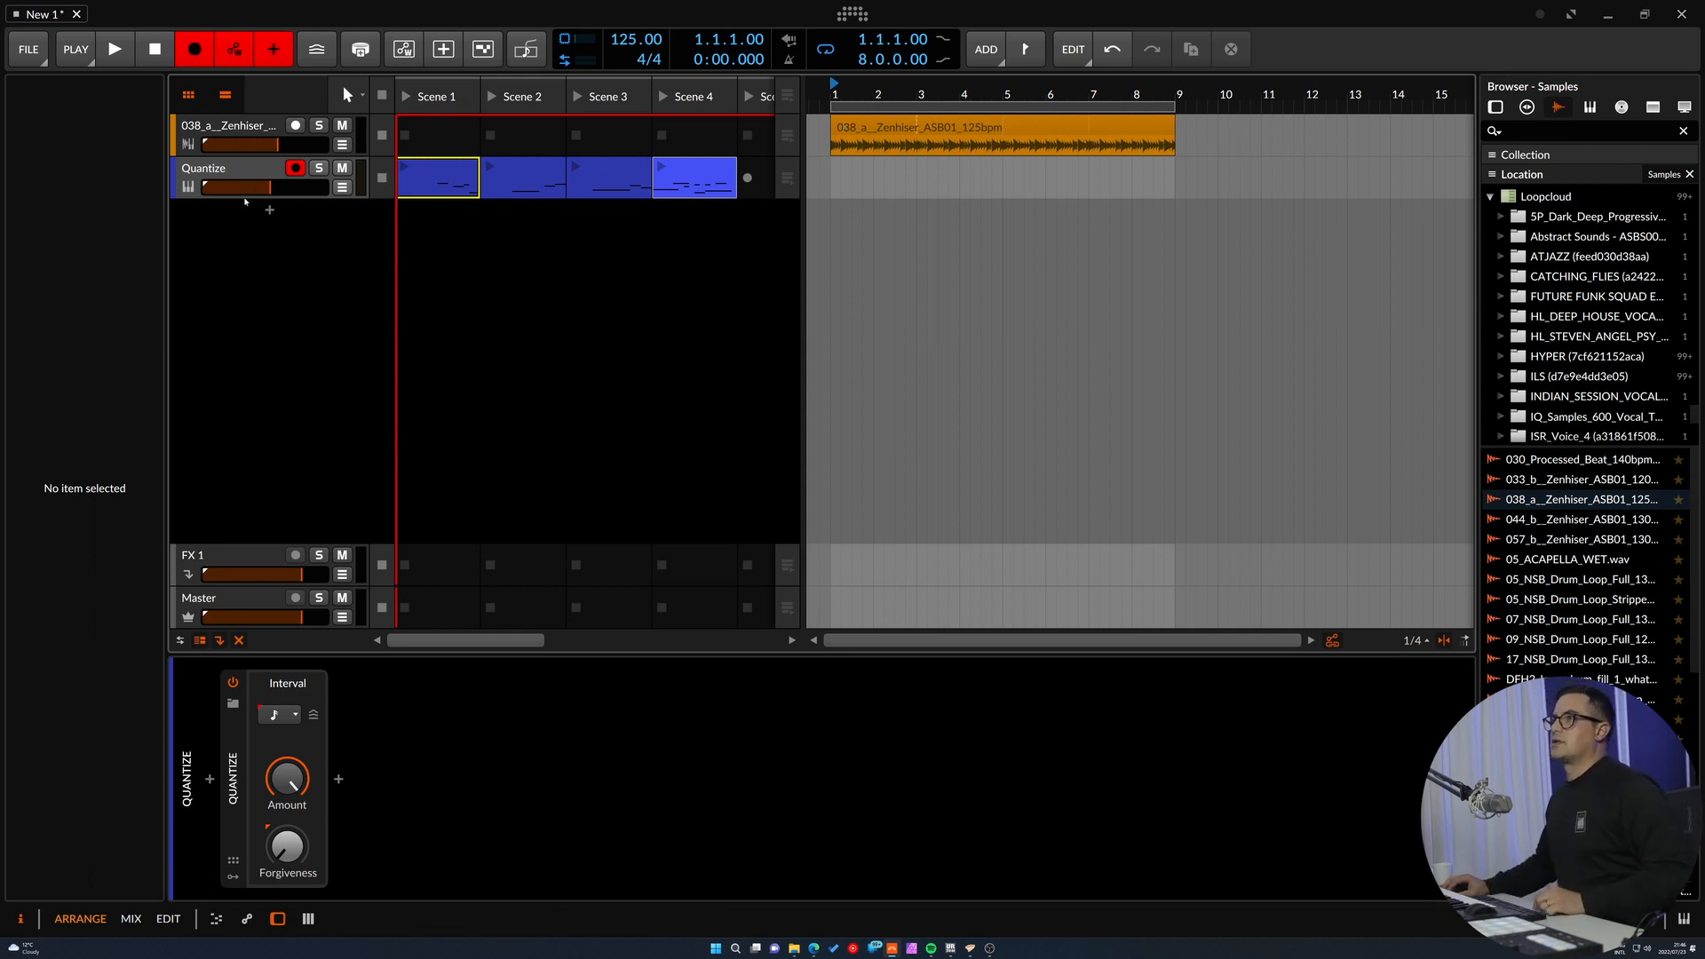
pyautogui.click(281, 172)
pyautogui.press('space')
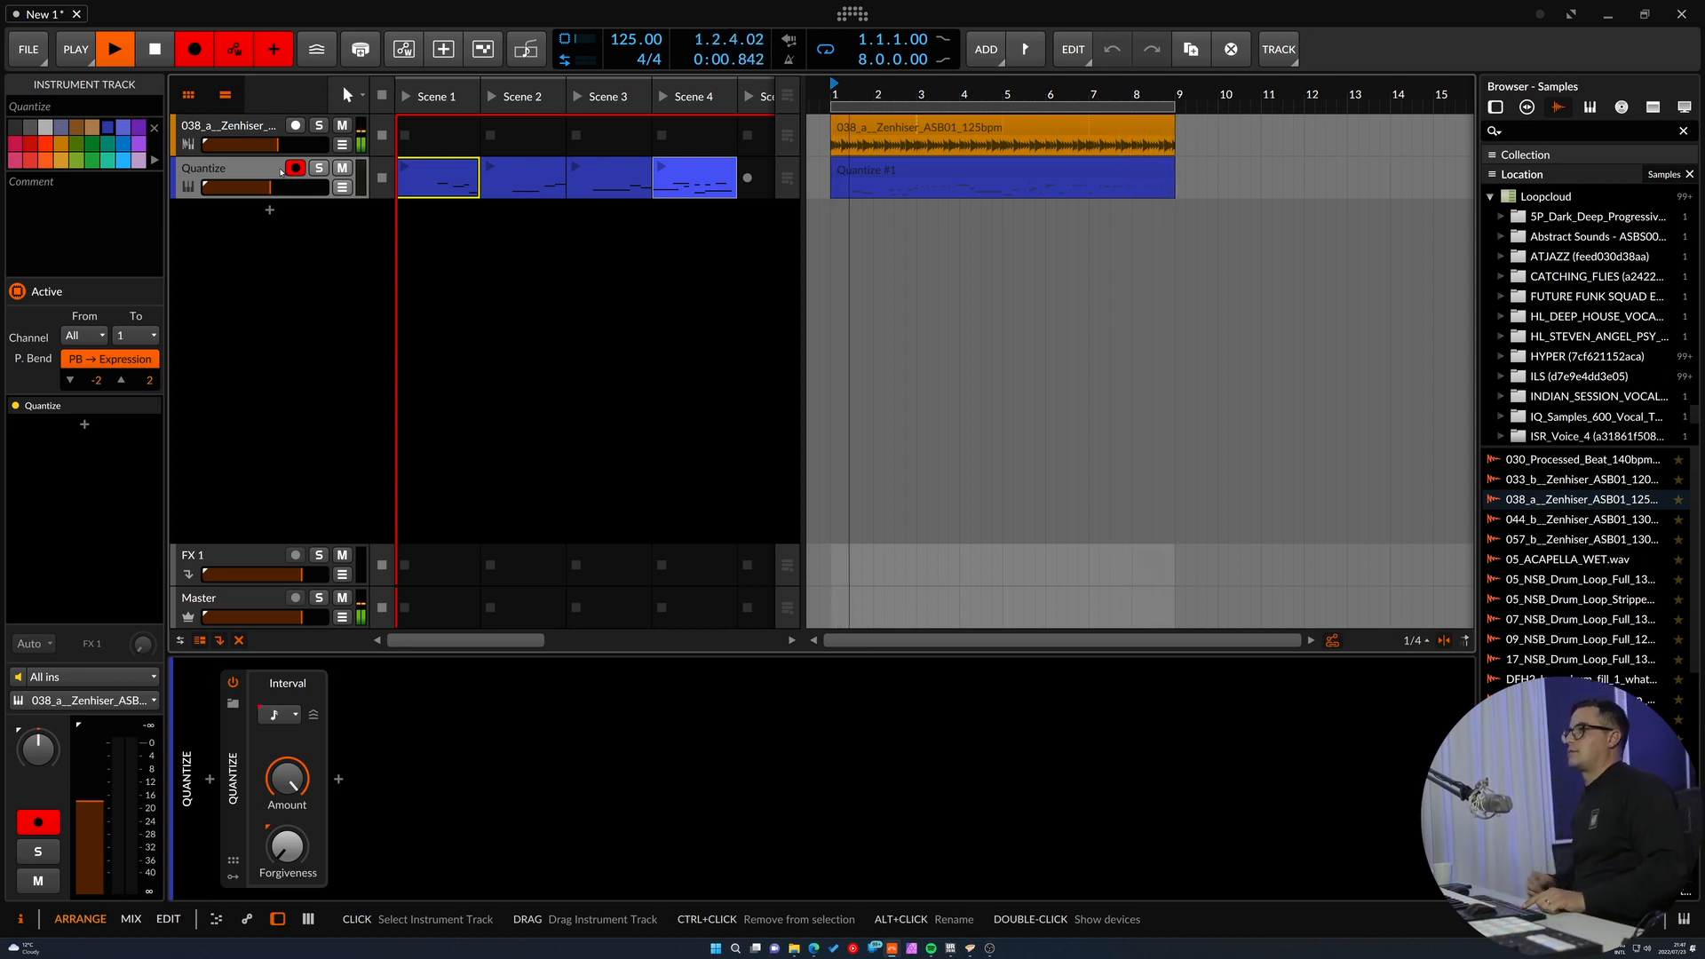
# Examine the notes of the recorded 8-bar Quantize clip in the note editor, stop playback, and view the Scene 1 clip's notes.
pyautogui.doubleClick(948, 182)
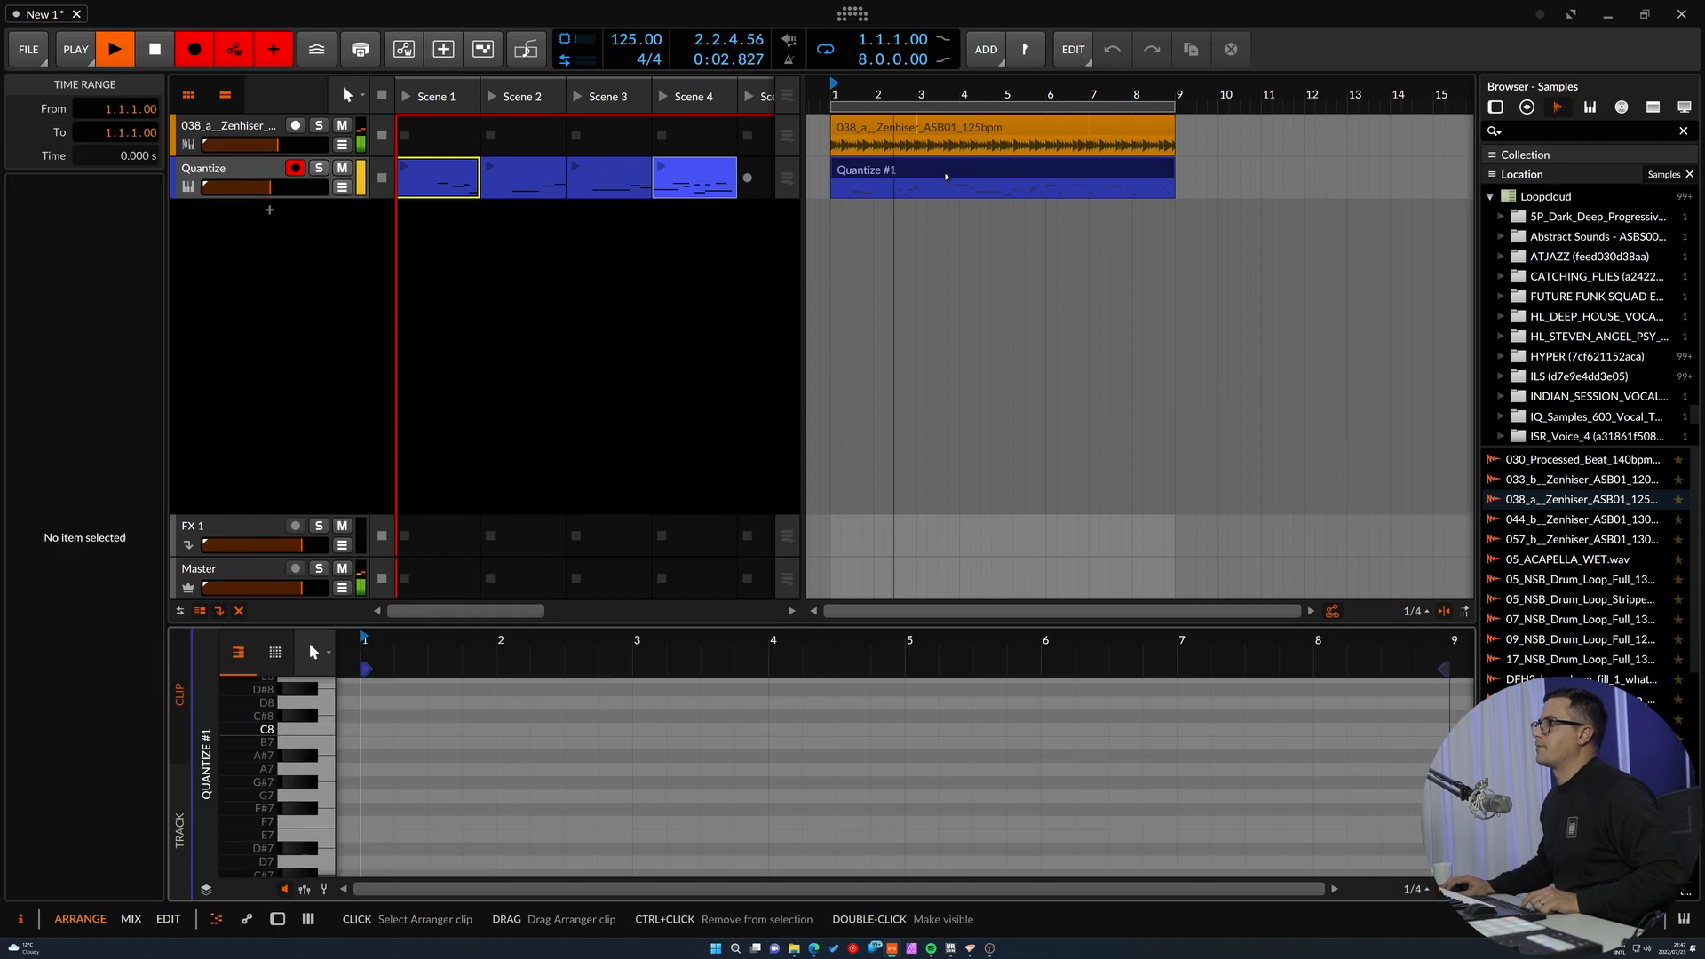
pyautogui.moveTo(611, 650); pyautogui.dragTo(572, 501)
pyautogui.scroll(-8, 1019, 729)
pyautogui.scroll(-1, 1018, 729)
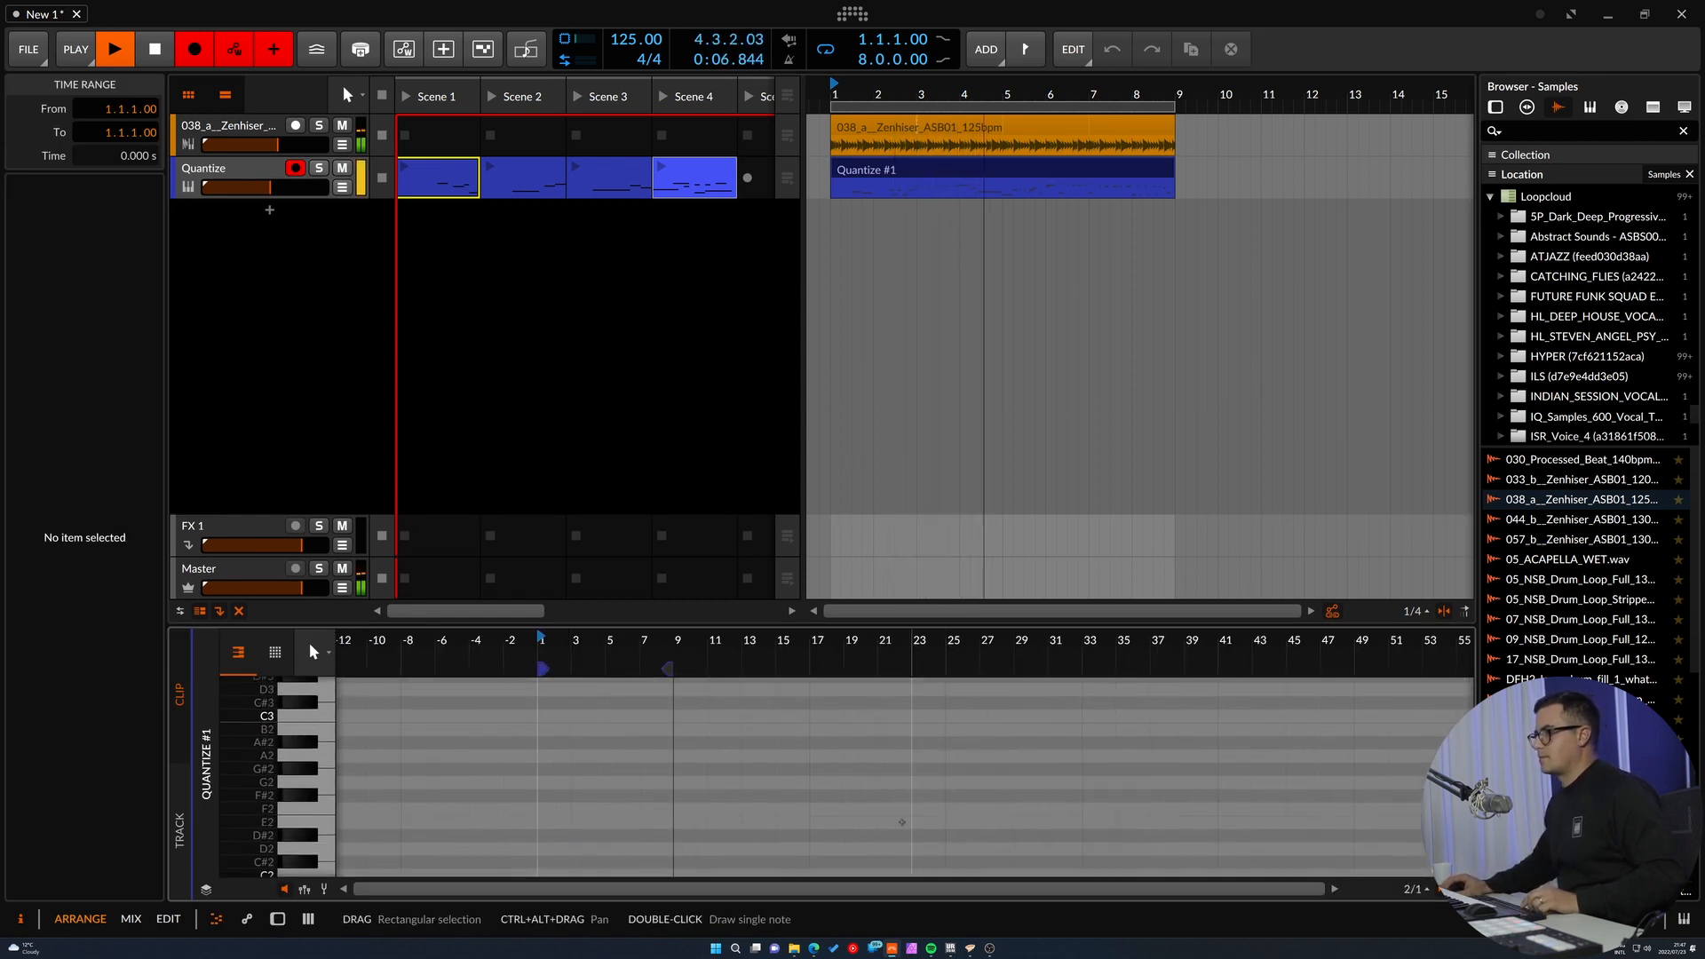
pyautogui.press('space')
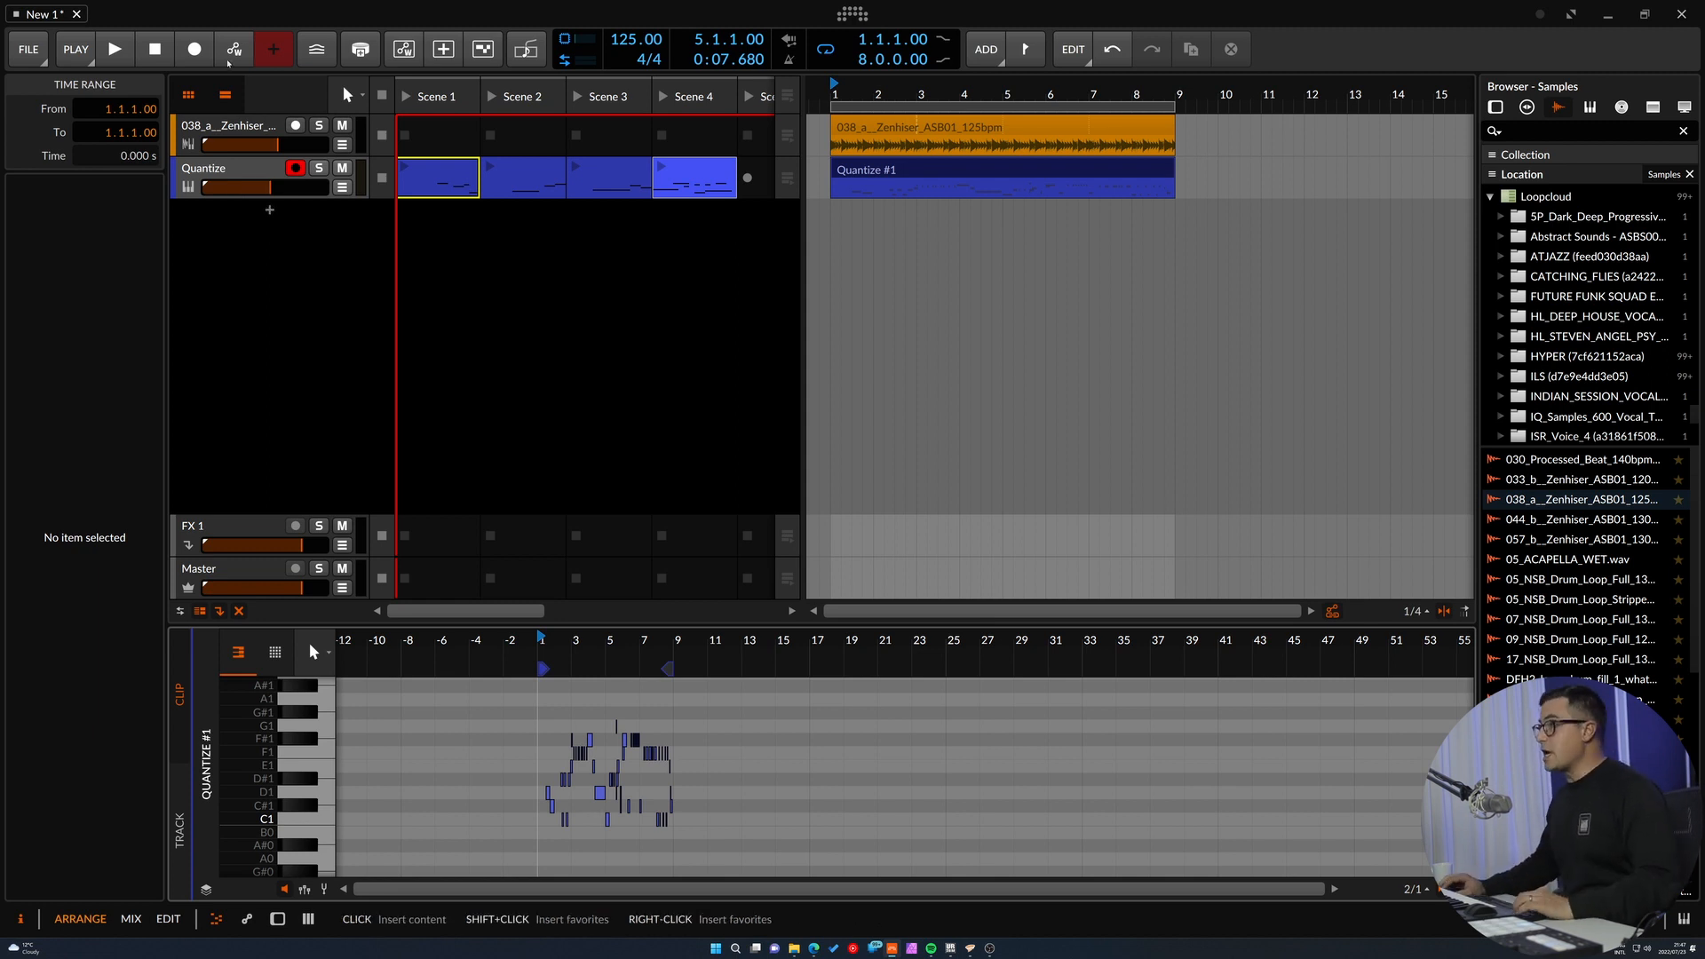
pyautogui.click(432, 186)
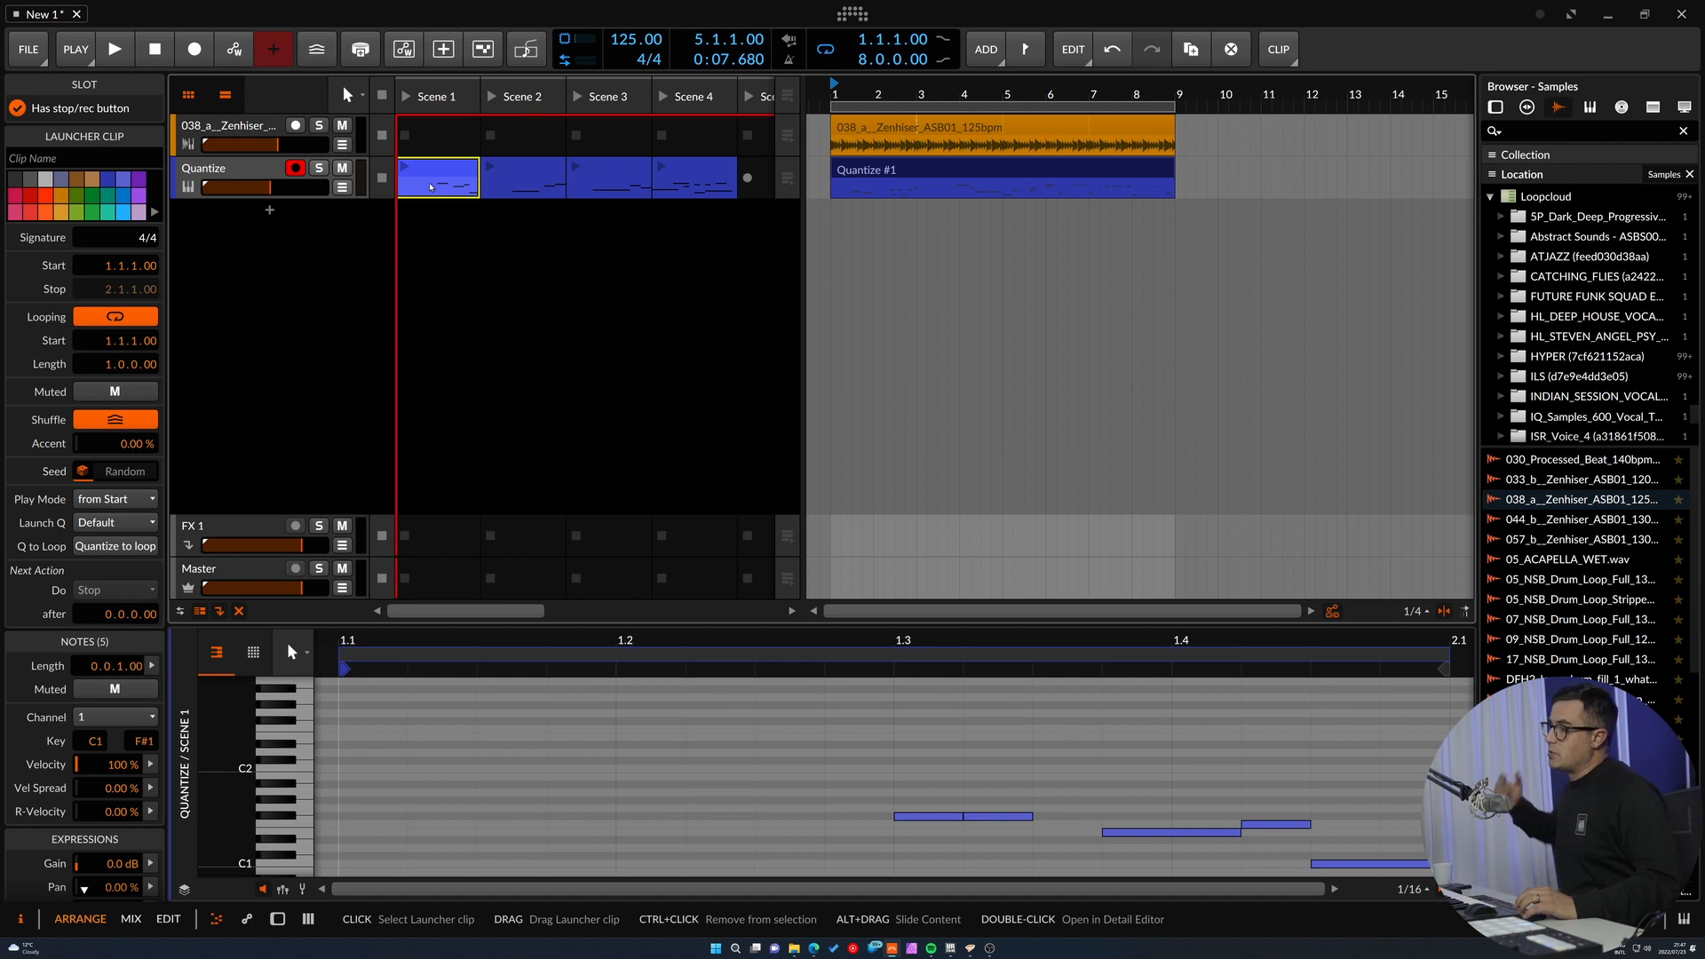